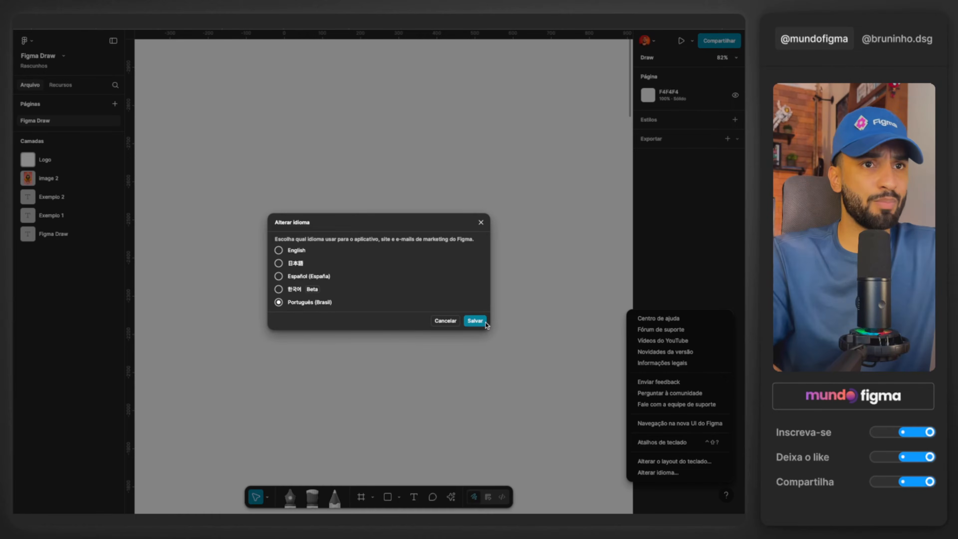
Close the language dialog and reopen the interface language choices from the help options
{"action": "left_click", "coordinate": [481, 223]}
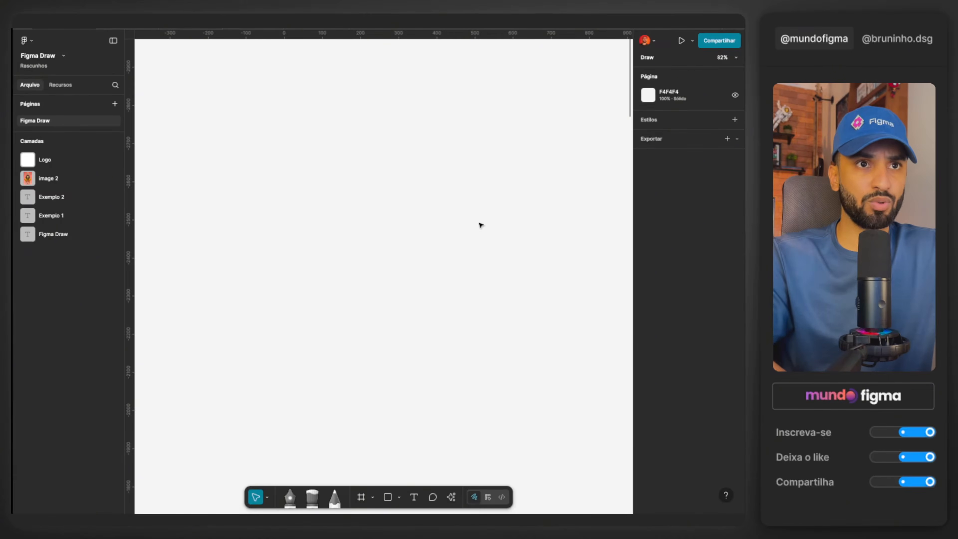
{"action": "left_click", "coordinate": [735, 497]}
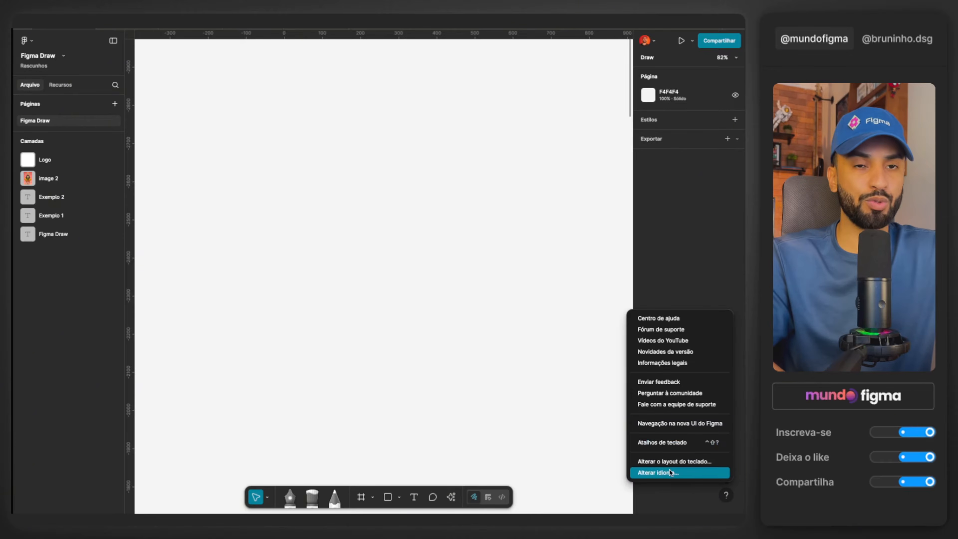
{"action": "left_click", "coordinate": [664, 472]}
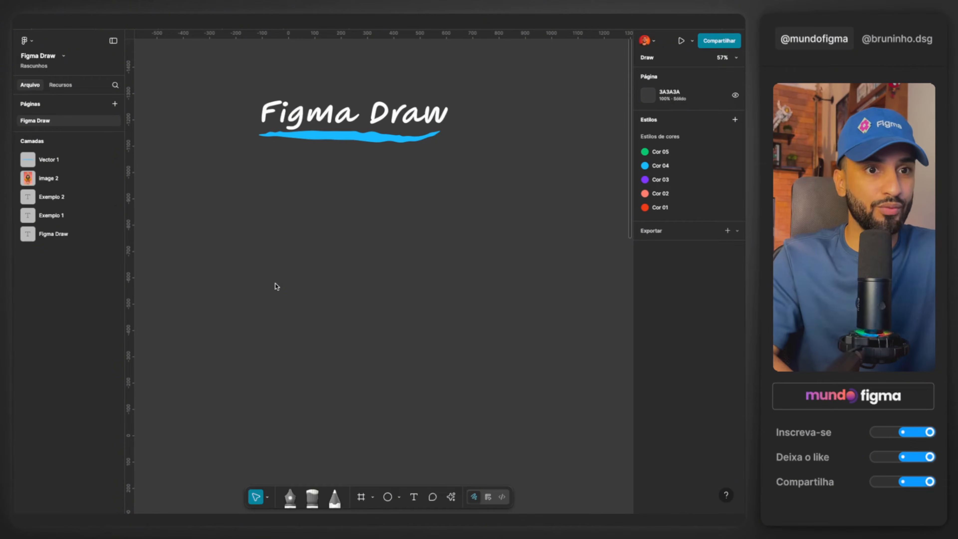
Compare Design mode with Draw mode, and view Draw's move tool variants and the Pen tool's stroke options
{"action": "left_click", "coordinate": [488, 496]}
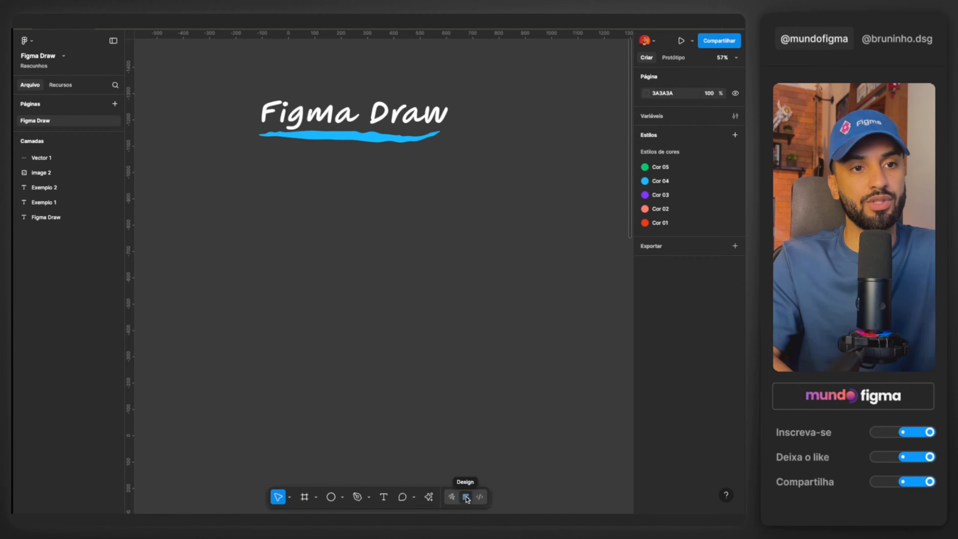
{"action": "left_click", "coordinate": [452, 497]}
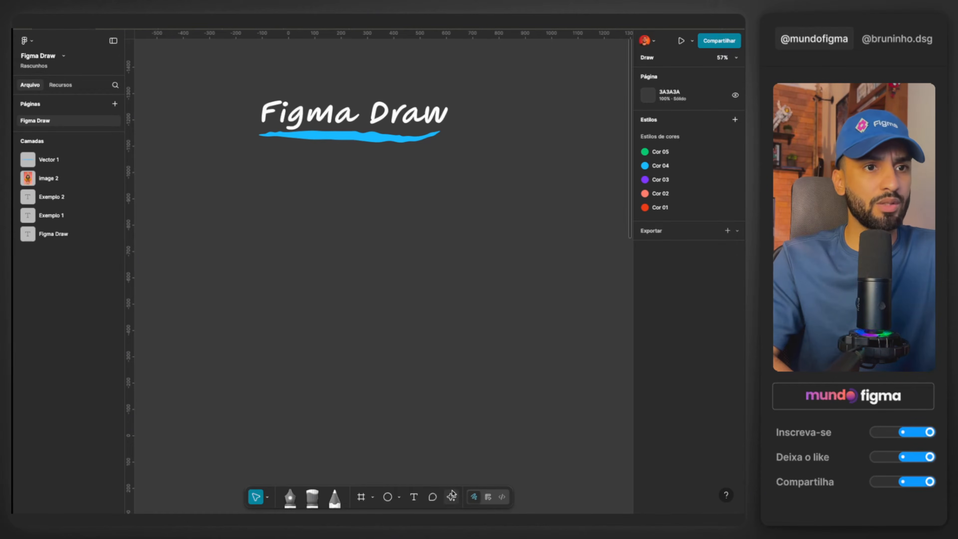
{"action": "left_click", "coordinate": [267, 497]}
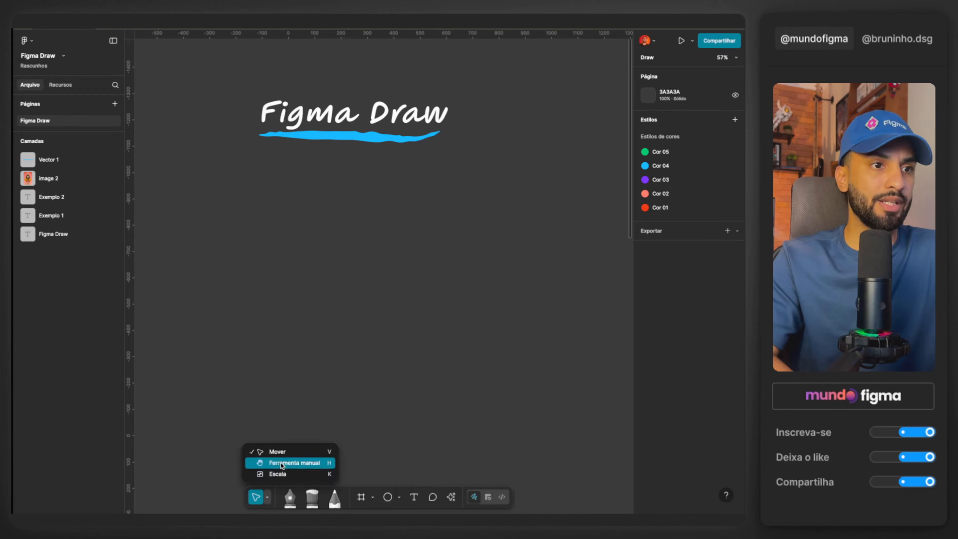
{"action": "left_click", "coordinate": [267, 502]}
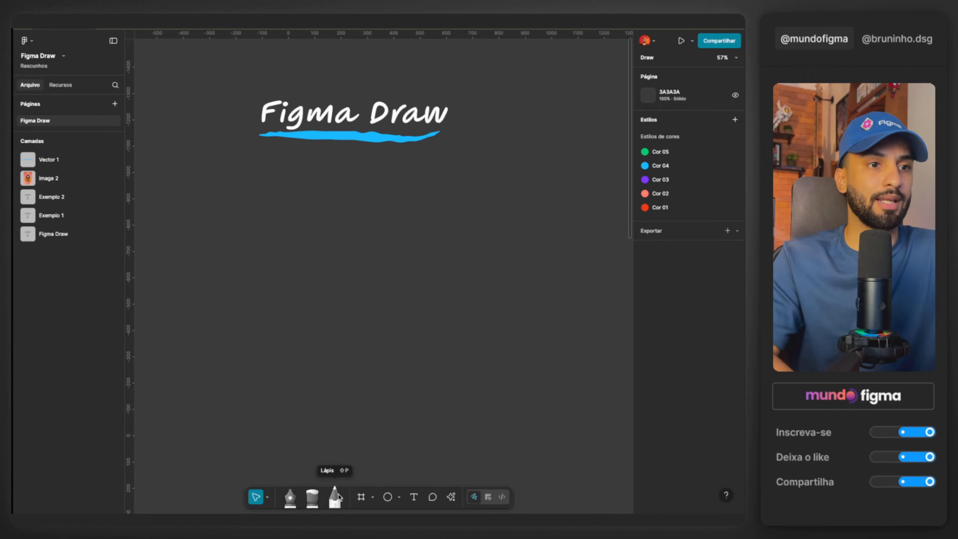
{"action": "left_click", "coordinate": [294, 497]}
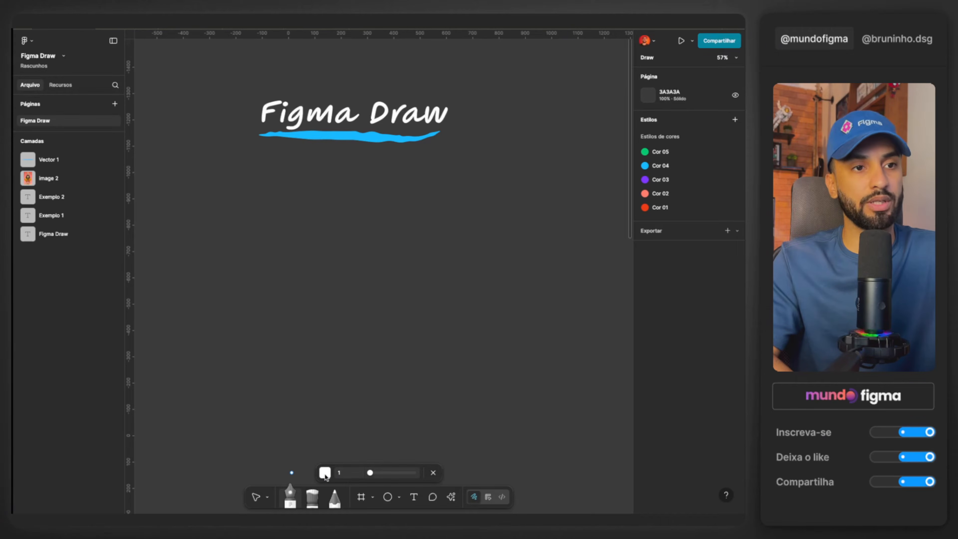
{"action": "key", "text": "Escape"}
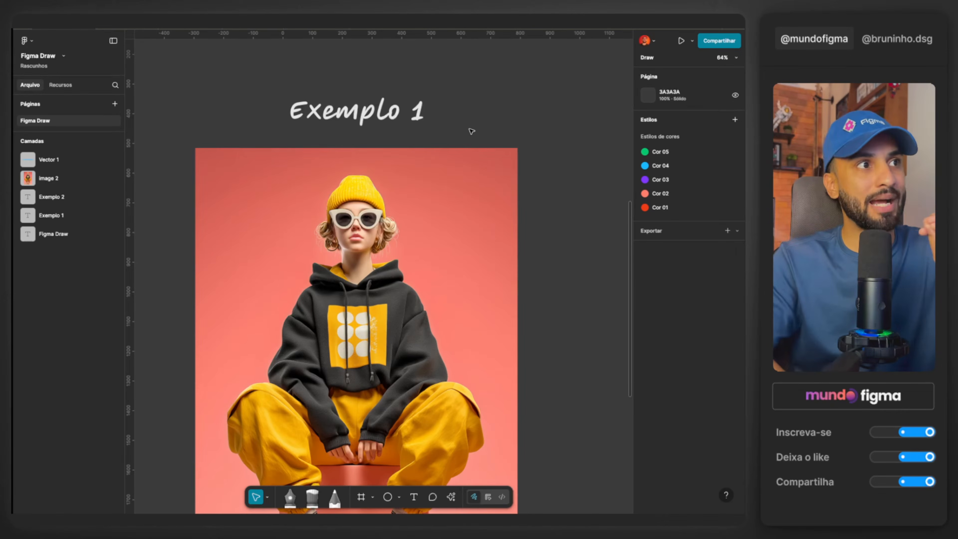
Activate the Brush tool and sample its colour from the cream sunglasses frame in the Exemplo 1 photo
{"action": "scroll", "coordinate": [368, 248], "scroll_direction": "down", "scroll_amount": 2}
{"action": "scroll", "coordinate": [368, 248], "scroll_direction": "up", "scroll_amount": 2}
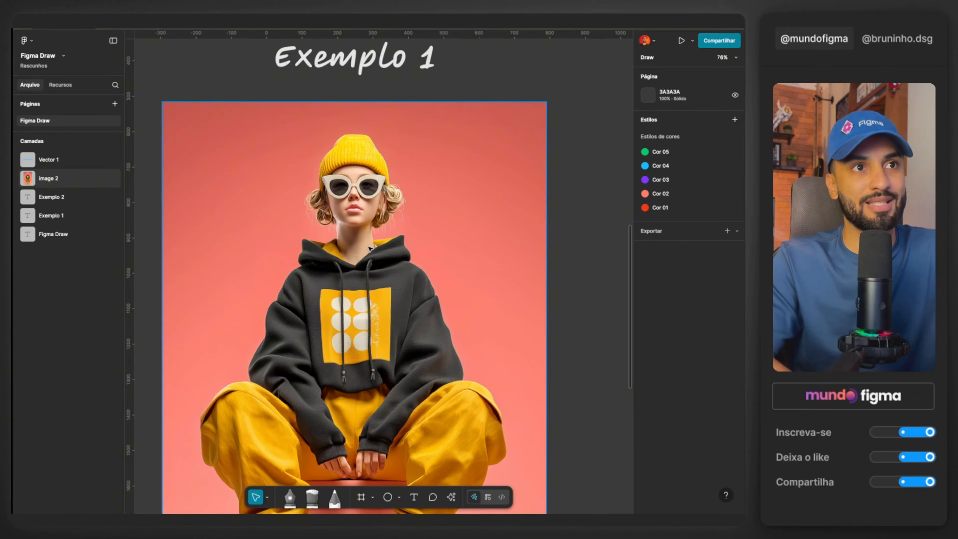
{"action": "left_click", "coordinate": [314, 495]}
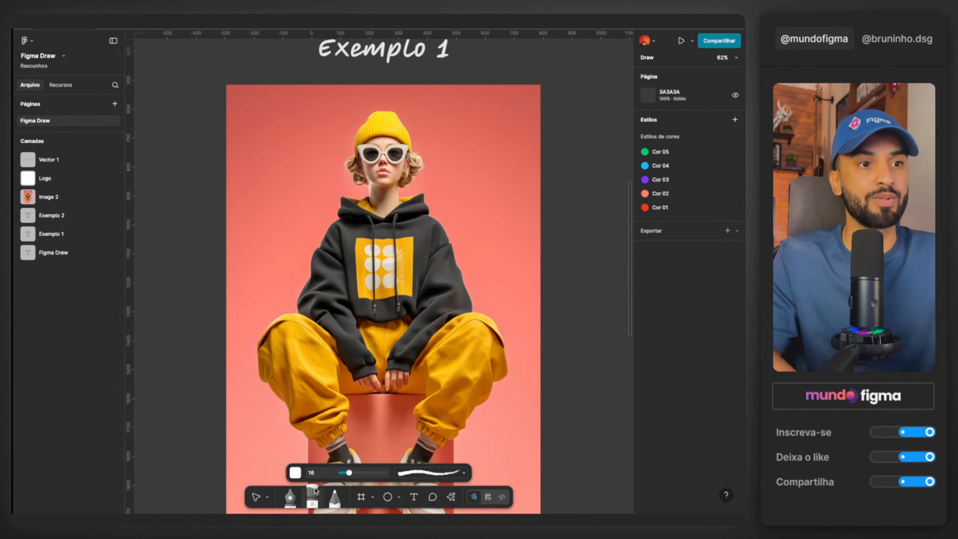
{"action": "left_click", "coordinate": [294, 473]}
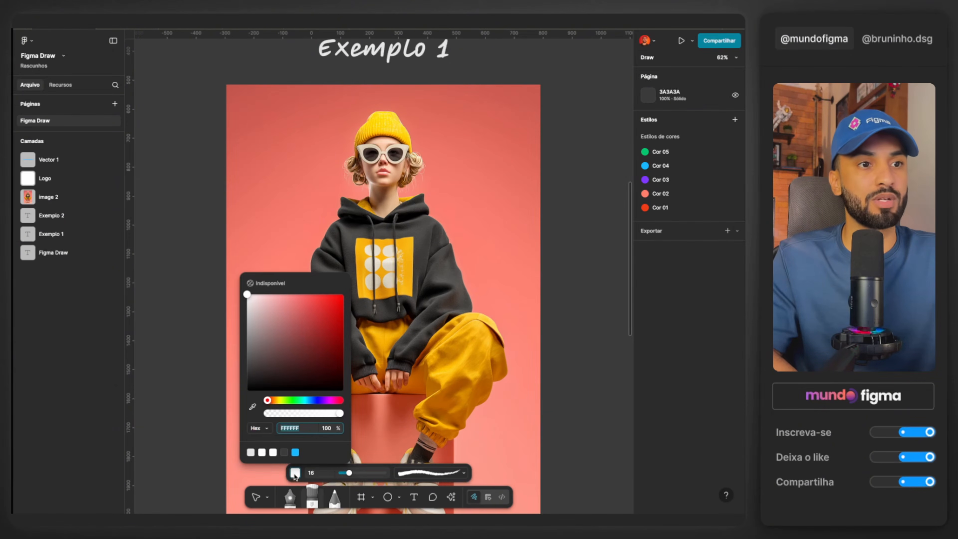
{"action": "left_click", "coordinate": [252, 407]}
{"action": "scroll", "coordinate": [380, 157], "scroll_direction": "up", "scroll_amount": 5}
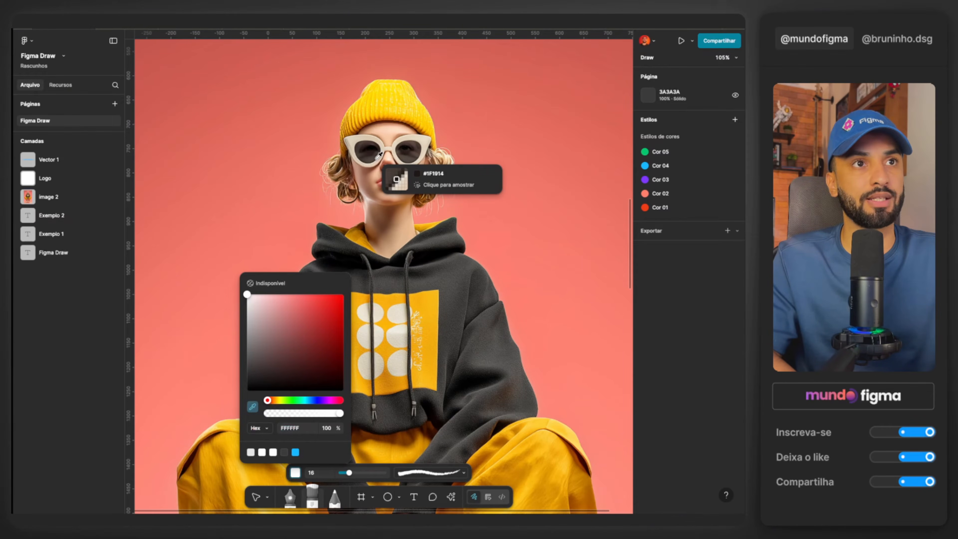
{"action": "scroll", "coordinate": [385, 124], "scroll_direction": "up", "scroll_amount": 5}
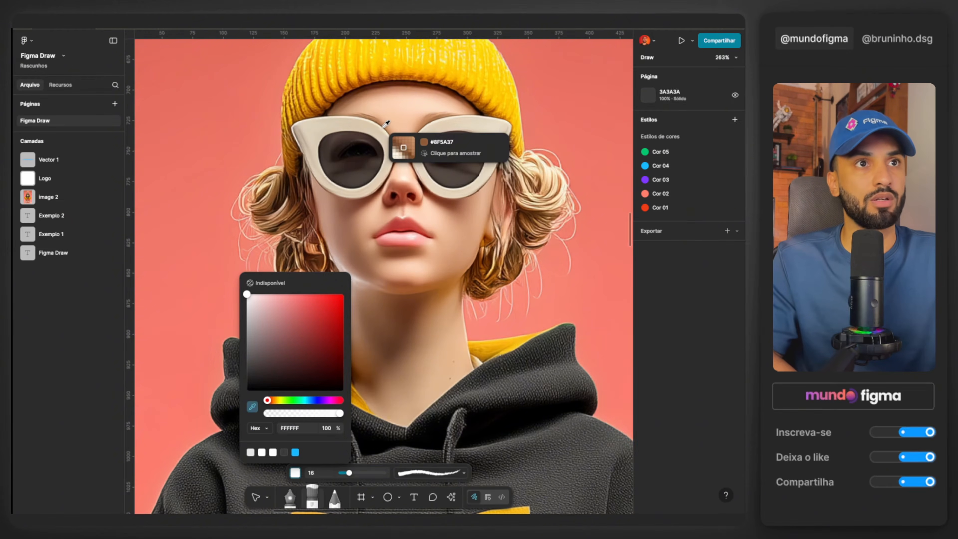
{"action": "scroll", "coordinate": [386, 124], "scroll_direction": "up", "scroll_amount": 4}
{"action": "left_click", "coordinate": [381, 126]}
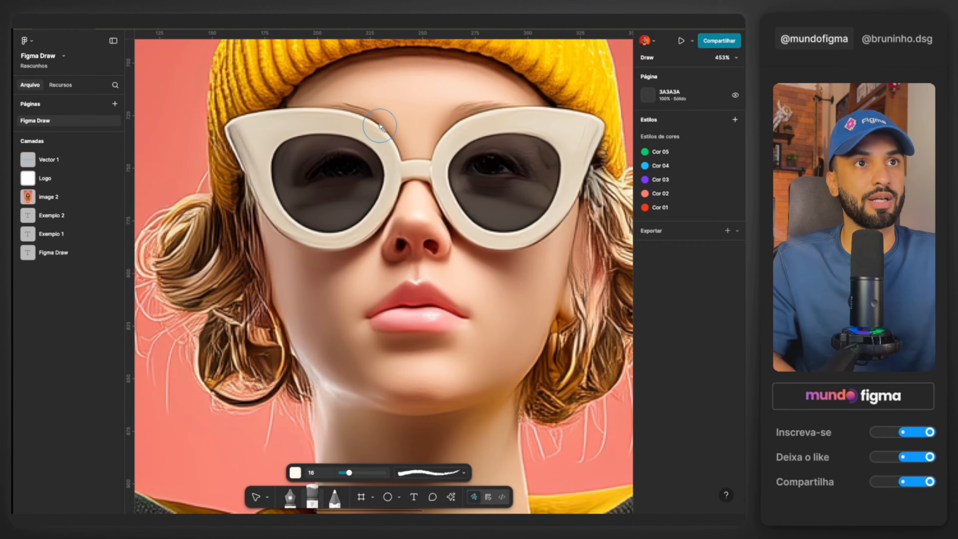
Undo the stray brush mark, set the brush thickness to 15 and choose another brush style
{"action": "scroll", "coordinate": [380, 126], "scroll_direction": "down", "scroll_amount": 10}
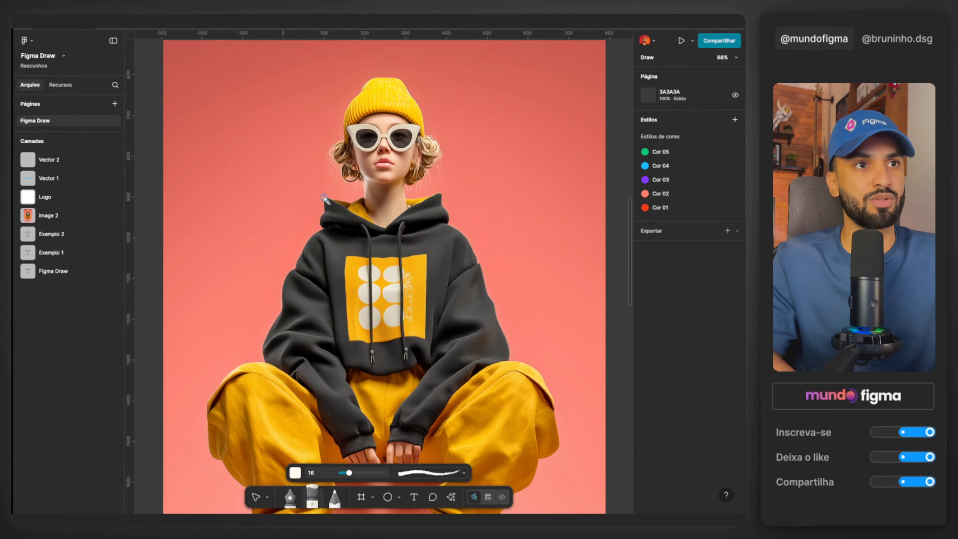
{"action": "key", "text": "ctrl+z"}
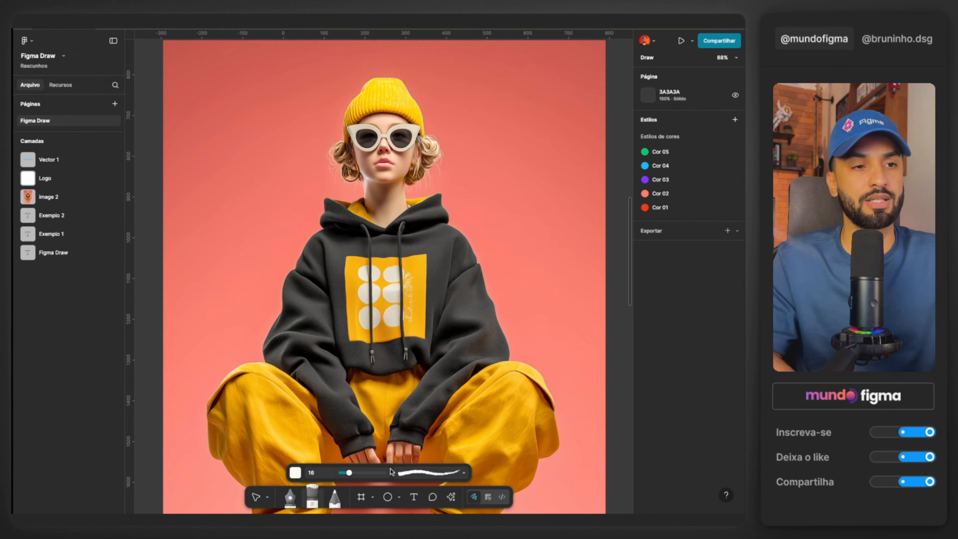
{"action": "left_click", "coordinate": [319, 472]}
{"action": "type", "text": "15"}
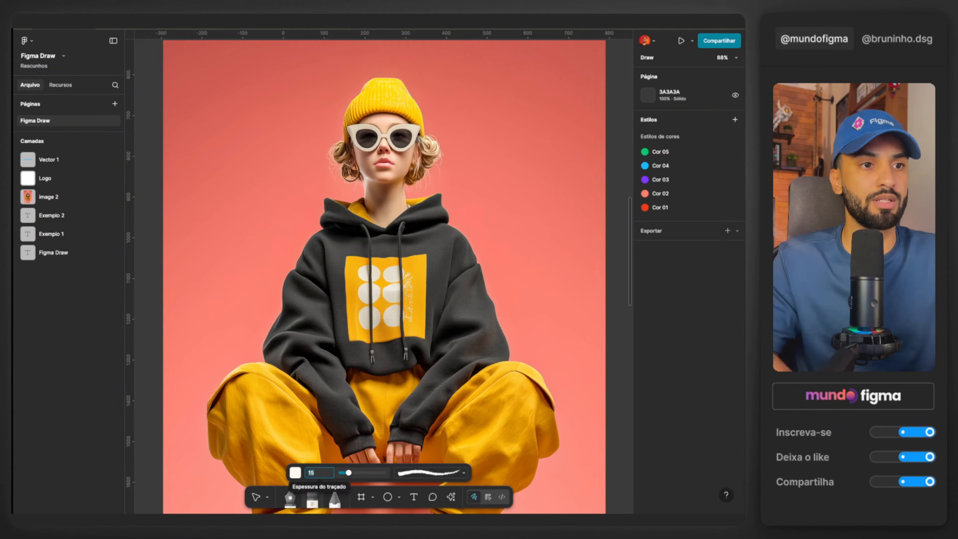
{"action": "left_click", "coordinate": [430, 472]}
{"action": "scroll", "coordinate": [447, 321], "scroll_direction": "down", "scroll_amount": 2}
{"action": "scroll", "coordinate": [441, 347], "scroll_direction": "up", "scroll_amount": 2}
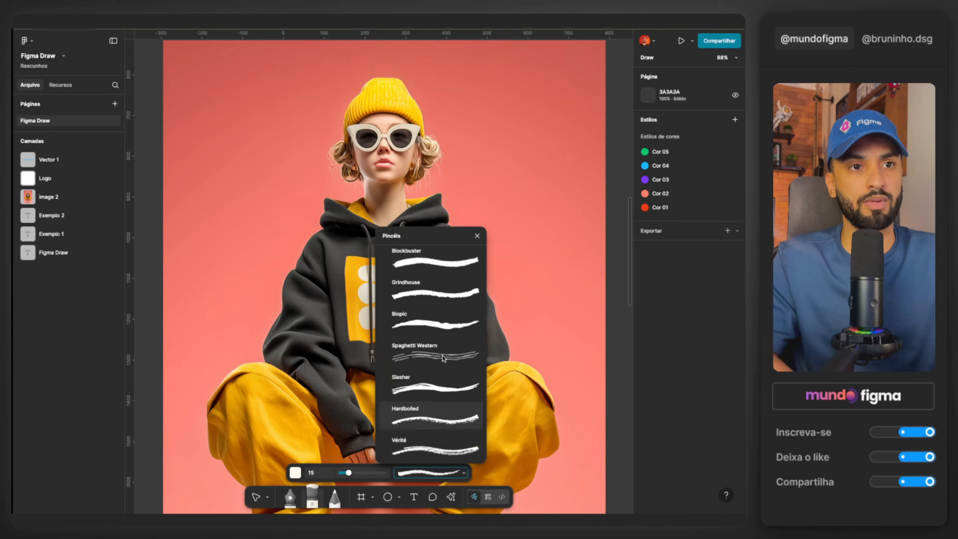
{"action": "left_click", "coordinate": [425, 360]}
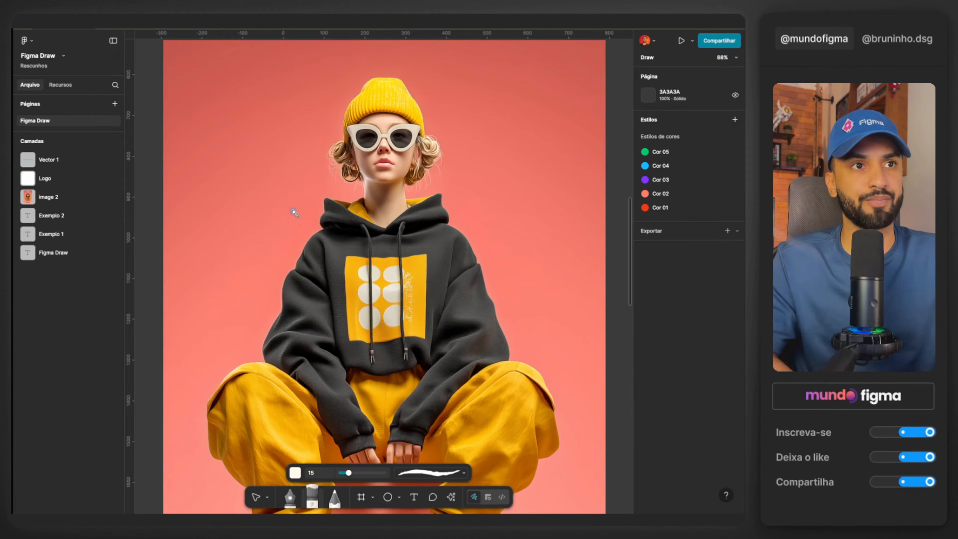
Try a brush stroke along the hood's edge, undo it and set the brush thickness to 10
{"action": "scroll", "coordinate": [293, 212], "scroll_direction": "up", "scroll_amount": 6}
{"action": "scroll", "coordinate": [293, 212], "scroll_direction": "right", "scroll_amount": 5}
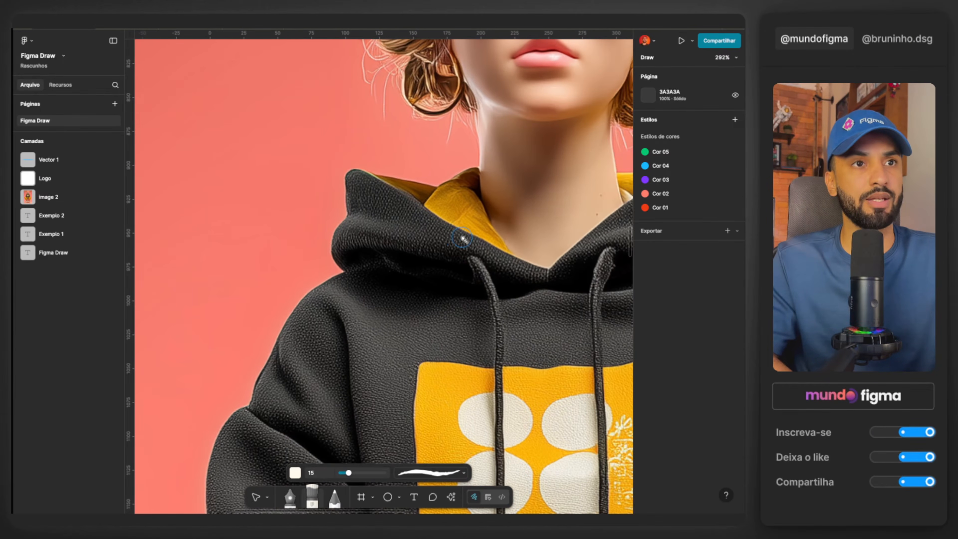
{"action": "mouse_move", "coordinate": [461, 267]}
{"action": "left_mouse_down"}
{"action": "mouse_move", "coordinate": [341, 232]}
{"action": "mouse_move", "coordinate": [317, 187]}
{"action": "left_mouse_up"}
{"action": "key", "text": "ctrl+z"}
{"action": "left_click", "coordinate": [316, 472]}
{"action": "type", "text": "10"}
{"action": "key", "text": "Return"}
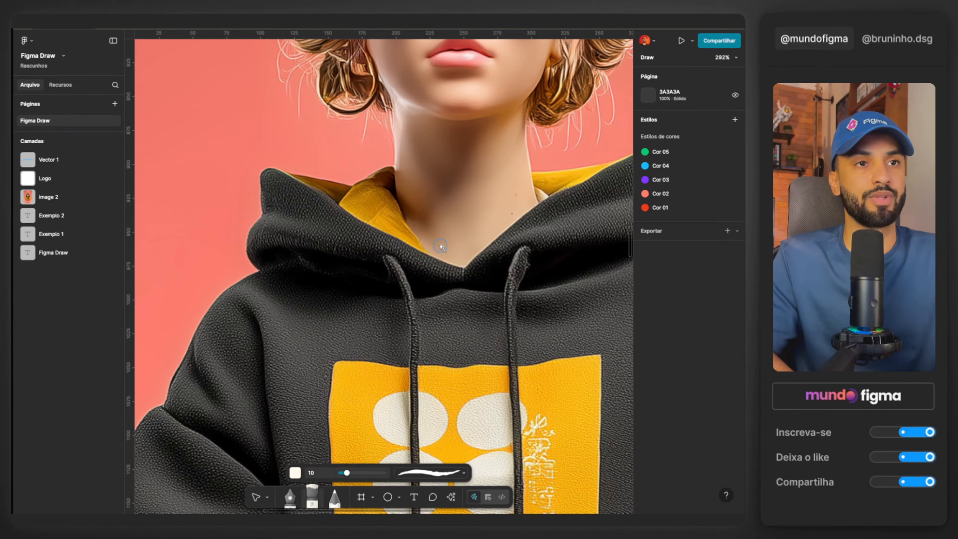
Paint outline and fold strokes along the hood, shoulder and sleeve on the left side of the hoodie
{"action": "mouse_move", "coordinate": [453, 264]}
{"action": "left_mouse_down"}
{"action": "mouse_move", "coordinate": [385, 249]}
{"action": "mouse_move", "coordinate": [313, 184]}
{"action": "mouse_move", "coordinate": [264, 170]}
{"action": "mouse_move", "coordinate": [256, 237]}
{"action": "mouse_move", "coordinate": [342, 262]}
{"action": "mouse_move", "coordinate": [421, 261]}
{"action": "left_mouse_up"}
{"action": "scroll", "coordinate": [349, 299], "scroll_direction": "down", "scroll_amount": 2}
{"action": "scroll", "coordinate": [348, 299], "scroll_direction": "left", "scroll_amount": 3}
{"action": "scroll", "coordinate": [410, 186], "scroll_direction": "right", "scroll_amount": 1}
{"action": "scroll", "coordinate": [410, 186], "scroll_direction": "down", "scroll_amount": 3}
{"action": "mouse_move", "coordinate": [407, 185]}
{"action": "left_mouse_down"}
{"action": "mouse_move", "coordinate": [382, 194]}
{"action": "mouse_move", "coordinate": [345, 242]}
{"action": "mouse_move", "coordinate": [281, 413]}
{"action": "left_mouse_up"}
{"action": "scroll", "coordinate": [280, 413], "scroll_direction": "right", "scroll_amount": 3}
{"action": "scroll", "coordinate": [281, 413], "scroll_direction": "down", "scroll_amount": 1}
{"action": "left_click_drag", "start_coordinate": [266, 243], "coordinate": [324, 281]}
{"action": "left_click_drag", "start_coordinate": [300, 204], "coordinate": [289, 188]}
{"action": "scroll", "coordinate": [294, 222], "scroll_direction": "right", "scroll_amount": 5}
{"action": "scroll", "coordinate": [293, 221], "scroll_direction": "down", "scroll_amount": 1}
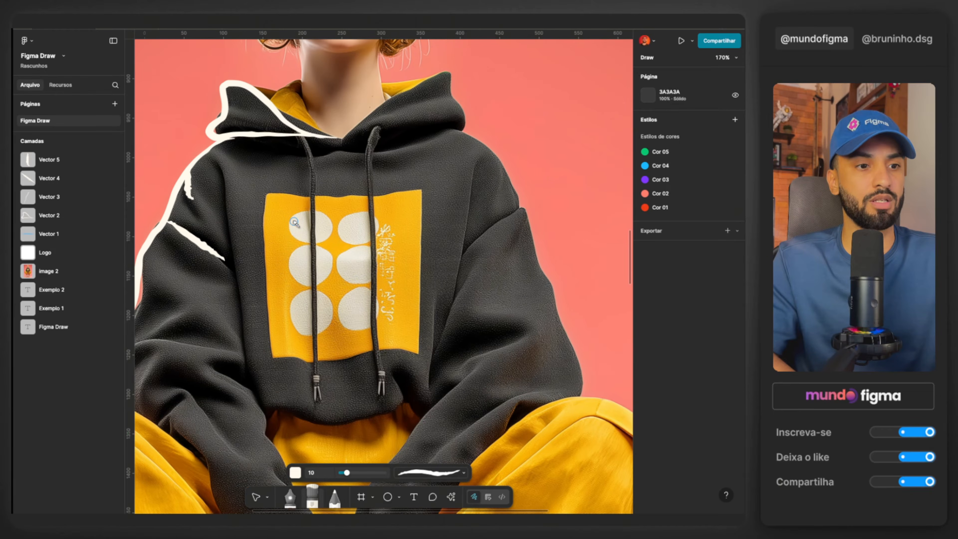
Paint brush strokes down both hoodie drawstrings and around the tip of the left one
{"action": "left_click_drag", "start_coordinate": [303, 139], "coordinate": [313, 376]}
{"action": "mouse_move", "coordinate": [377, 138]}
{"action": "left_mouse_down"}
{"action": "mouse_move", "coordinate": [378, 404]}
{"action": "mouse_move", "coordinate": [379, 360]}
{"action": "left_mouse_up"}
{"action": "mouse_move", "coordinate": [306, 379]}
{"action": "left_mouse_down"}
{"action": "mouse_move", "coordinate": [321, 399]}
{"action": "mouse_move", "coordinate": [314, 376]}
{"action": "left_mouse_up"}
Paint matching outline and fold strokes along the hood, shoulder and sleeve on the right side of the hoodie
{"action": "scroll", "coordinate": [314, 375], "scroll_direction": "right", "scroll_amount": 4}
{"action": "mouse_move", "coordinate": [238, 139]}
{"action": "left_mouse_down"}
{"action": "mouse_move", "coordinate": [352, 77]}
{"action": "mouse_move", "coordinate": [288, 139]}
{"action": "mouse_move", "coordinate": [269, 140]}
{"action": "left_mouse_up"}
{"action": "mouse_move", "coordinate": [356, 135]}
{"action": "left_mouse_down"}
{"action": "mouse_move", "coordinate": [445, 283]}
{"action": "mouse_move", "coordinate": [471, 389]}
{"action": "left_mouse_up"}
{"action": "left_click_drag", "start_coordinate": [410, 213], "coordinate": [349, 279]}
Set the brush thickness to 5 and paint slanted highlight strokes on both sunglasses lenses
{"action": "scroll", "coordinate": [350, 279], "scroll_direction": "up", "scroll_amount": 8}
{"action": "scroll", "coordinate": [355, 248], "scroll_direction": "up", "scroll_amount": 3}
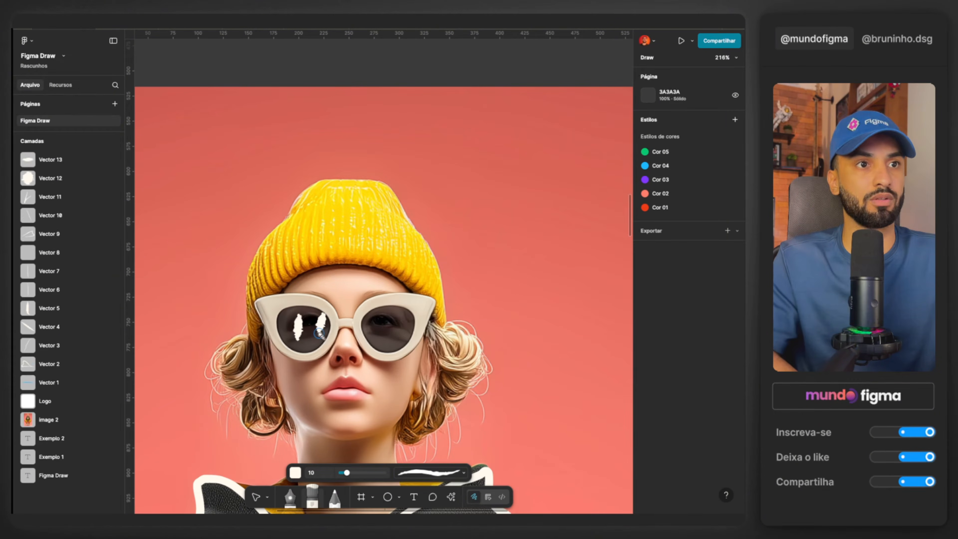
{"action": "left_click", "coordinate": [420, 472]}
{"action": "scroll", "coordinate": [430, 339], "scroll_direction": "down", "scroll_amount": 3}
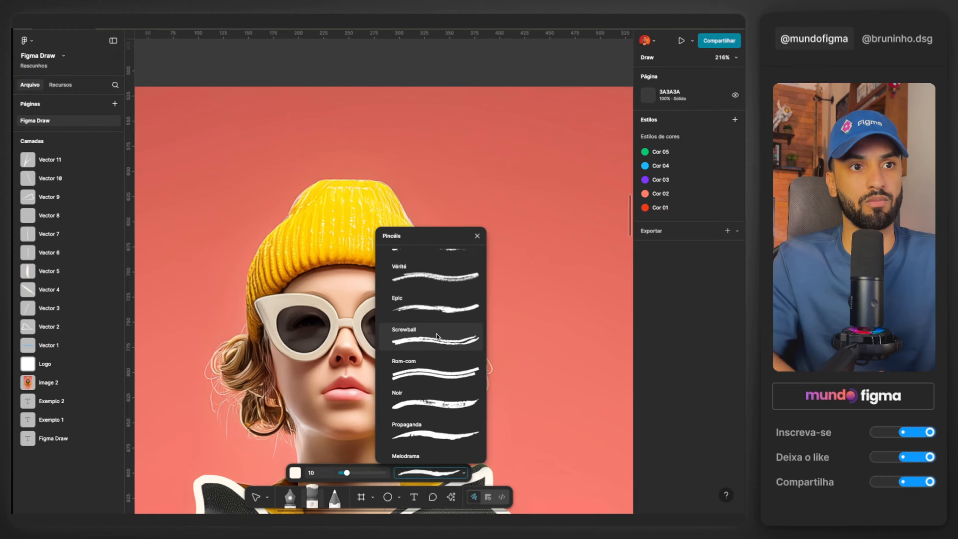
{"action": "left_click", "coordinate": [317, 472]}
{"action": "type", "text": "5"}
{"action": "key", "text": "Return"}
{"action": "mouse_move", "coordinate": [302, 314]}
{"action": "left_mouse_down"}
{"action": "mouse_move", "coordinate": [296, 337]}
{"action": "mouse_move", "coordinate": [306, 353]}
{"action": "left_mouse_up"}
{"action": "left_click_drag", "start_coordinate": [378, 316], "coordinate": [376, 329]}
{"action": "left_click_drag", "start_coordinate": [391, 320], "coordinate": [385, 350]}
Paint accent lines to the right of the beanie and a tilted crown above its left side
{"action": "scroll", "coordinate": [256, 219], "scroll_direction": "right", "scroll_amount": 3}
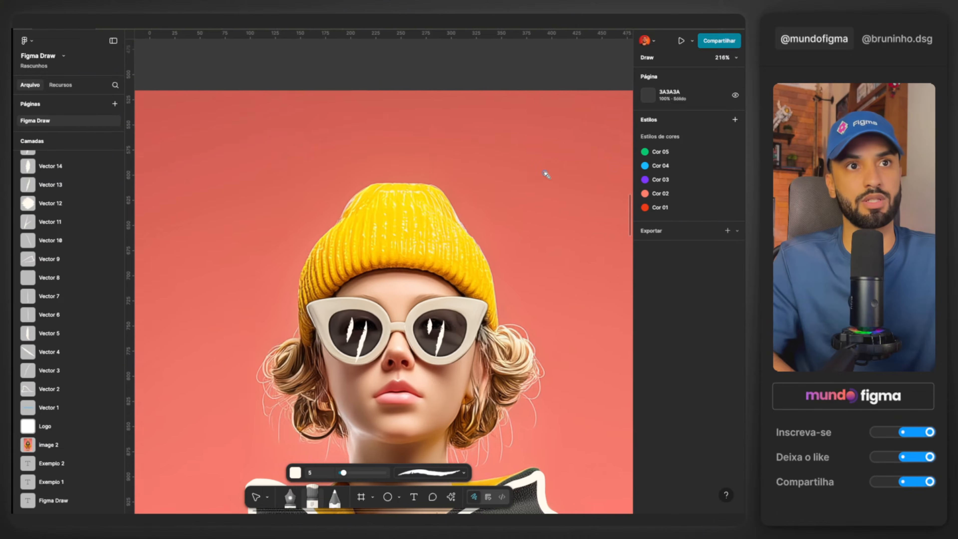
{"action": "left_click_drag", "start_coordinate": [437, 222], "coordinate": [517, 192]}
{"action": "scroll", "coordinate": [518, 194], "scroll_direction": "left", "scroll_amount": 4}
{"action": "mouse_move", "coordinate": [373, 140]}
{"action": "left_mouse_down"}
{"action": "mouse_move", "coordinate": [269, 231]}
{"action": "mouse_move", "coordinate": [211, 157]}
{"action": "mouse_move", "coordinate": [266, 151]}
{"action": "mouse_move", "coordinate": [263, 121]}
{"action": "mouse_move", "coordinate": [382, 146]}
{"action": "left_mouse_up"}
{"action": "scroll", "coordinate": [280, 167], "scroll_direction": "down", "scroll_amount": 8}
{"action": "key", "text": "v"}
Select all painted strokes over the photo, excluding the photo itself, and change their brush style to Screwball
{"action": "scroll", "coordinate": [317, 241], "scroll_direction": "down", "scroll_amount": 4}
{"action": "scroll", "coordinate": [342, 346], "scroll_direction": "right", "scroll_amount": 3}
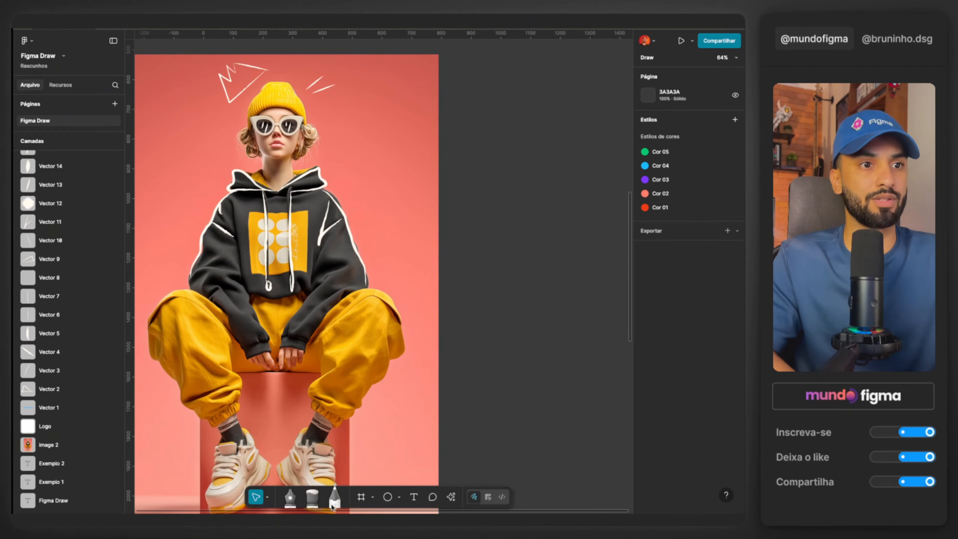
{"action": "scroll", "coordinate": [410, 207], "scroll_direction": "down", "scroll_amount": 2}
{"action": "left_click_drag", "start_coordinate": [479, 302], "coordinate": [223, 87]}
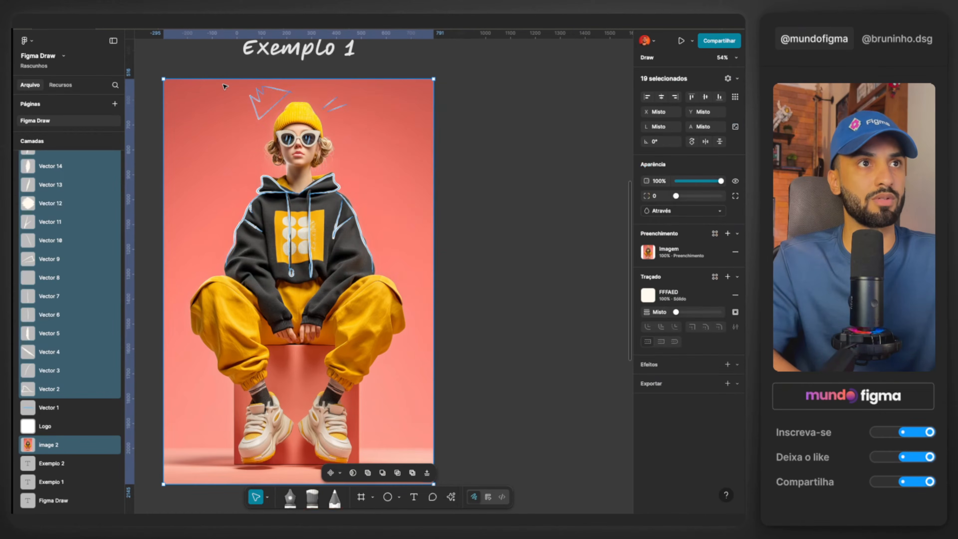
{"action": "left_click", "coordinate": [197, 172], "text": "shift"}
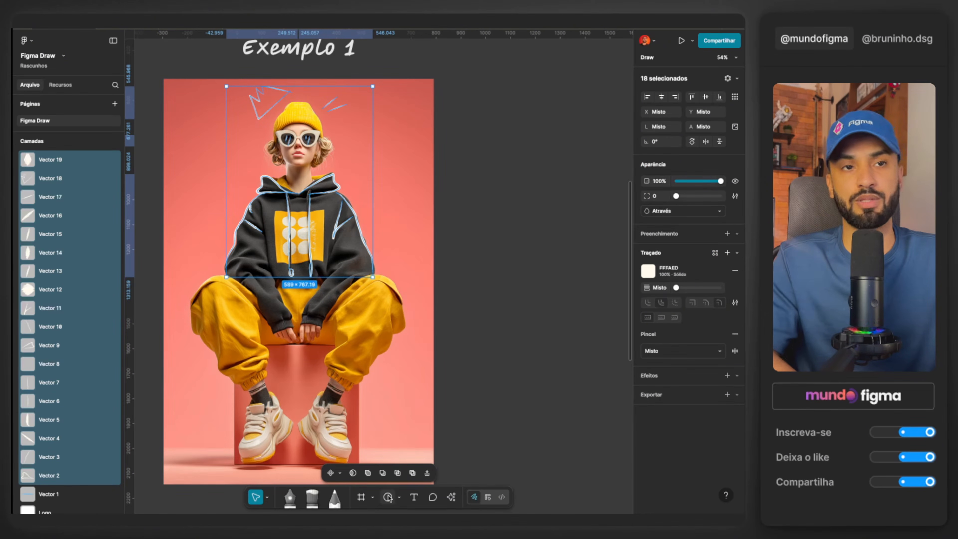
{"action": "left_click", "coordinate": [703, 353]}
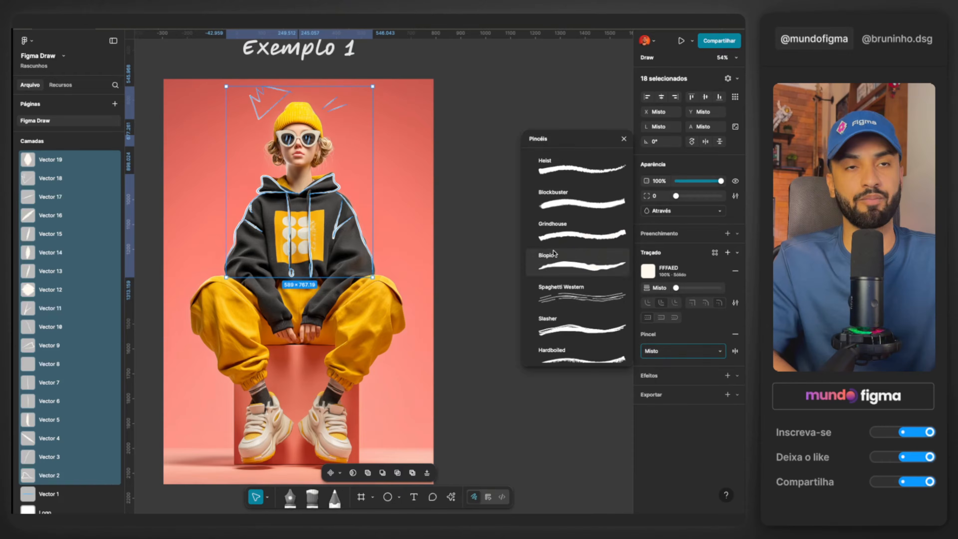
{"action": "left_click", "coordinate": [584, 225]}
{"action": "scroll", "coordinate": [585, 222], "scroll_direction": "down", "scroll_amount": 2}
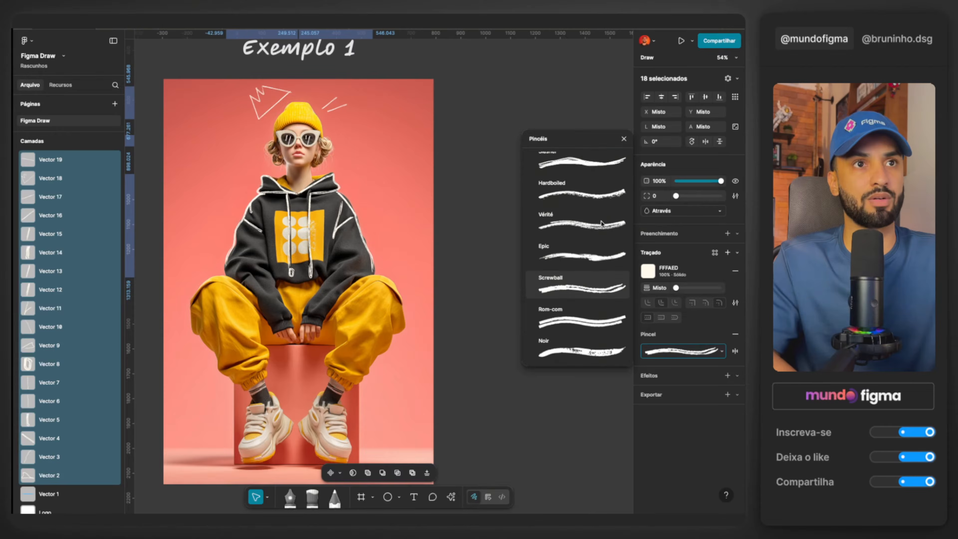
{"action": "scroll", "coordinate": [581, 264], "scroll_direction": "down", "scroll_amount": 3}
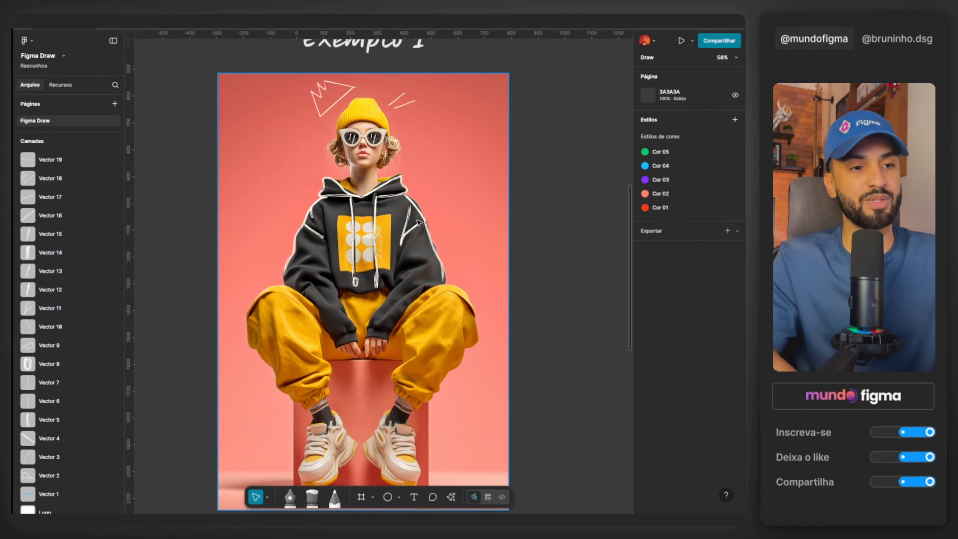
Place a 100 × 100 rectangle in the upper middle of the empty Logo frame under Exemplo 2
{"action": "scroll", "coordinate": [419, 223], "scroll_direction": "down", "scroll_amount": 10}
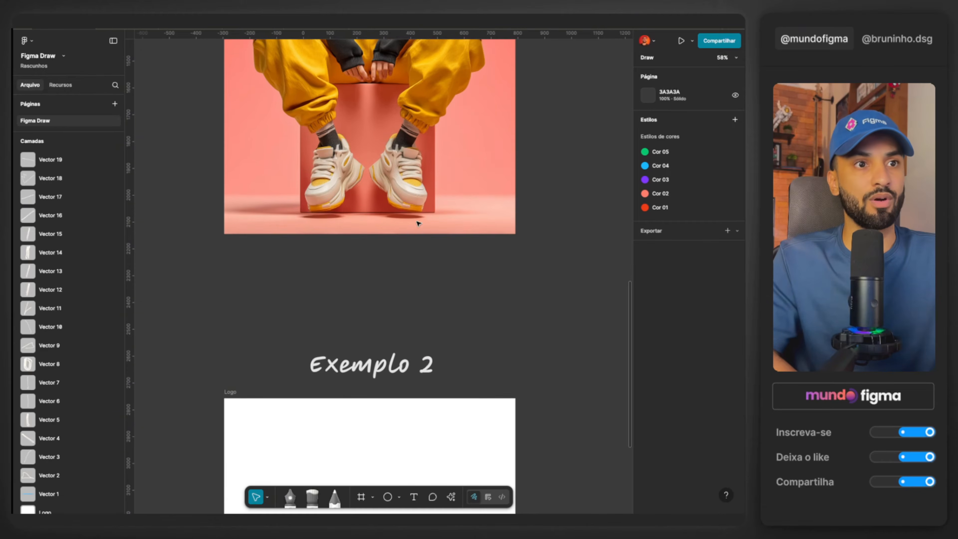
{"action": "scroll", "coordinate": [390, 306], "scroll_direction": "down", "scroll_amount": 4}
{"action": "scroll", "coordinate": [395, 296], "scroll_direction": "up", "scroll_amount": 1}
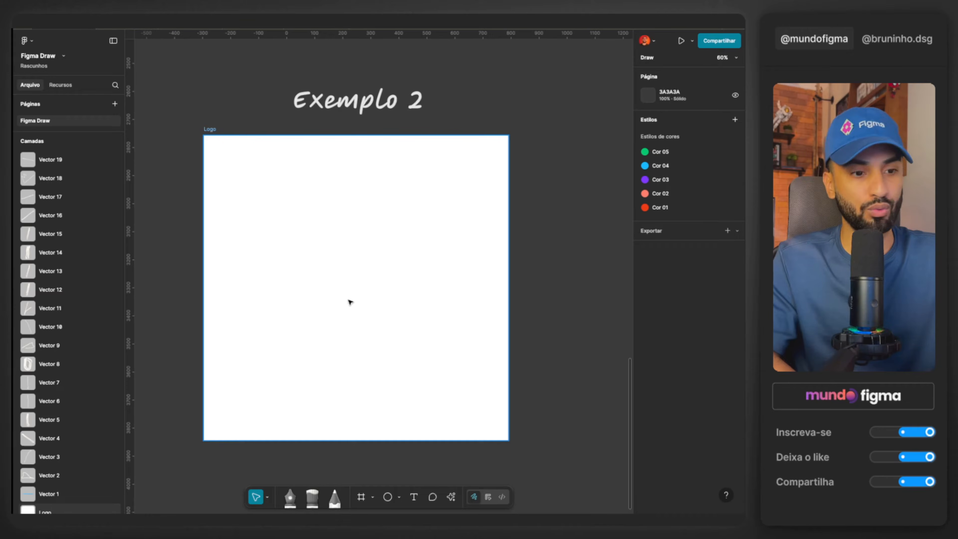
{"action": "key", "text": "r"}
{"action": "left_click", "coordinate": [338, 219]}
{"action": "scroll", "coordinate": [338, 219], "scroll_direction": "up", "scroll_amount": 3}
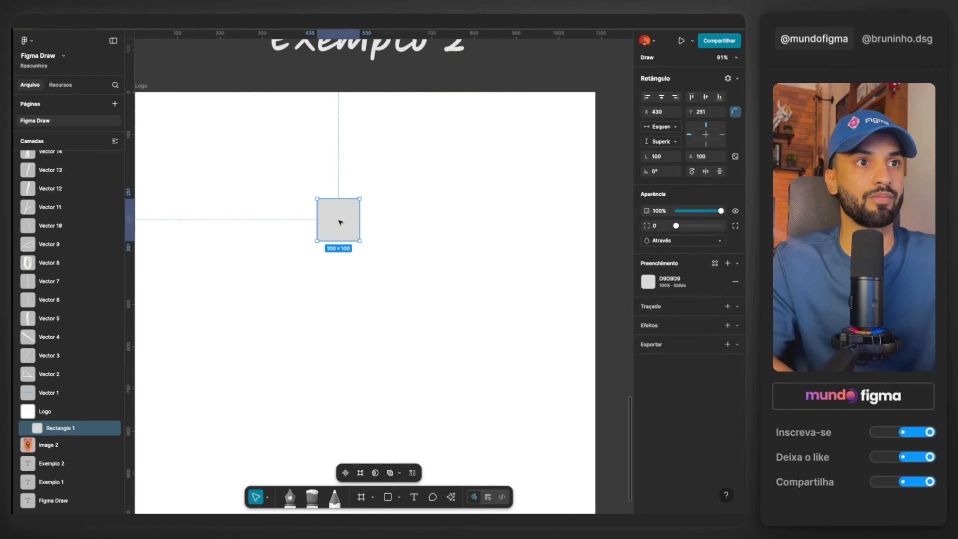
Place a 100 × 100 ellipse in the Logo frame and align it exactly over the rectangle
{"action": "scroll", "coordinate": [339, 221], "scroll_direction": "up", "scroll_amount": 3}
{"action": "scroll", "coordinate": [341, 217], "scroll_direction": "left", "scroll_amount": 2}
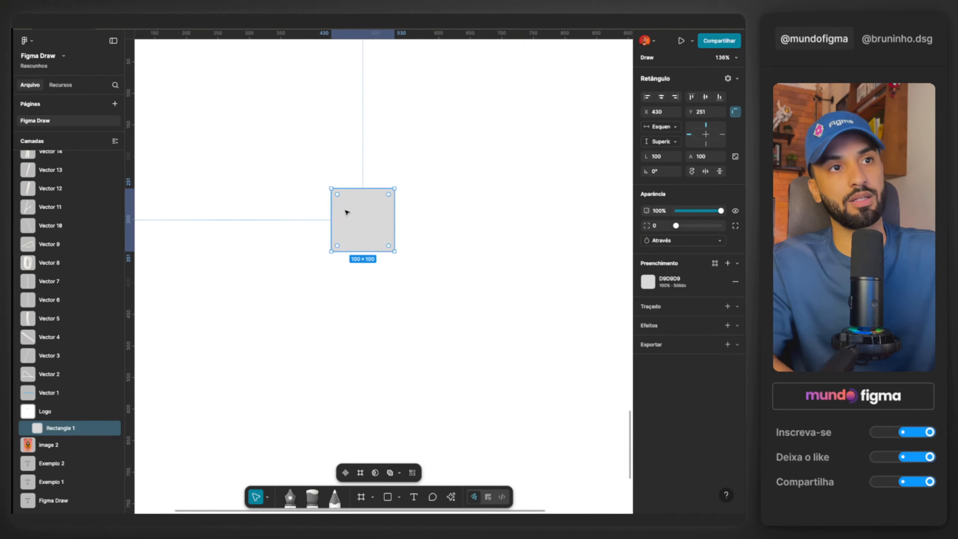
{"action": "key", "text": "o"}
{"action": "left_click", "coordinate": [359, 221]}
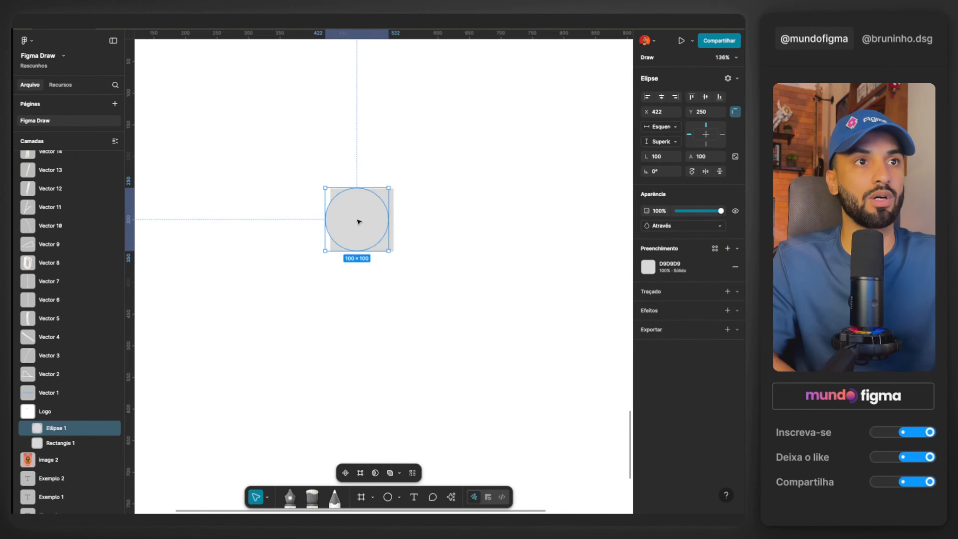
{"action": "left_click_drag", "start_coordinate": [359, 222], "coordinate": [364, 222]}
Move the rectangle and ellipse together out of the Logo frame to its right and delete the frame
{"action": "left_click_drag", "start_coordinate": [443, 278], "coordinate": [347, 168]}
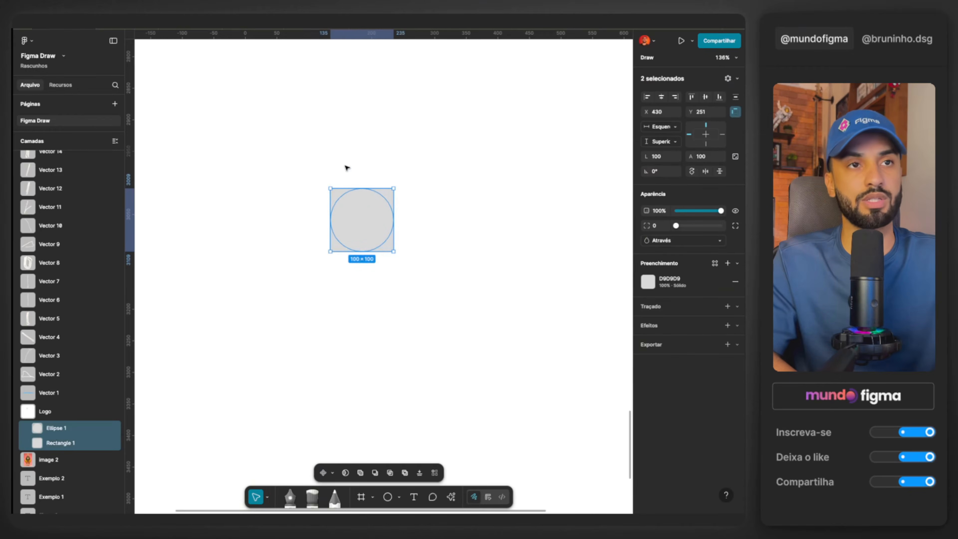
{"action": "scroll", "coordinate": [310, 282], "scroll_direction": "down", "scroll_amount": 5}
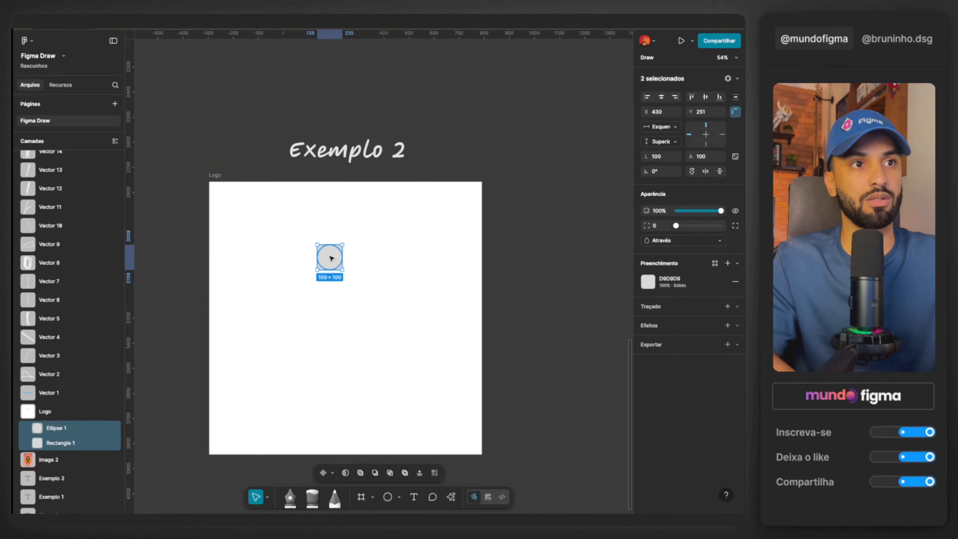
{"action": "left_click_drag", "start_coordinate": [328, 258], "coordinate": [522, 258]}
{"action": "left_click", "coordinate": [302, 242]}
{"action": "key", "text": "Delete"}
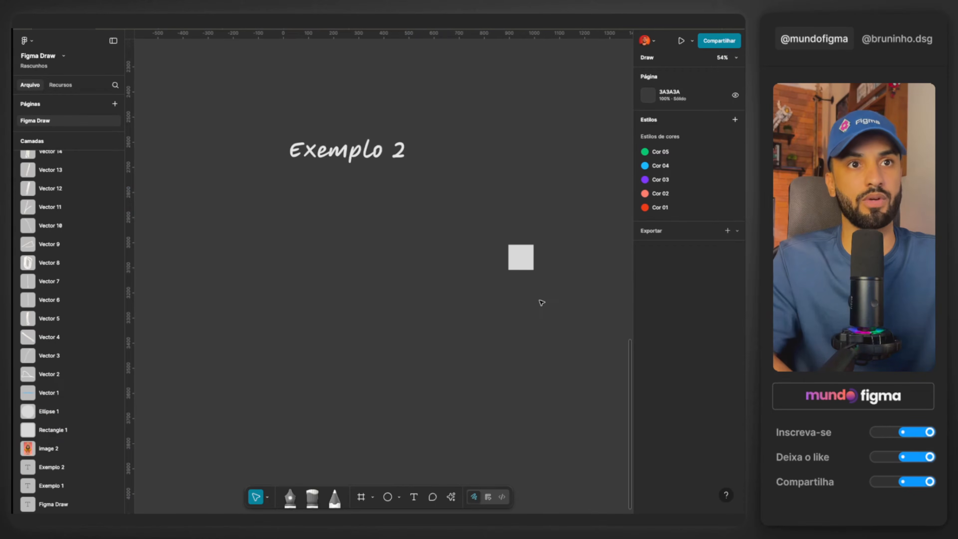
Remove the fill from the square and circle and give both a white FFFFFF stroke
{"action": "left_click_drag", "start_coordinate": [537, 304], "coordinate": [510, 249]}
{"action": "key", "text": "shift+2"}
{"action": "left_click", "coordinate": [735, 252]}
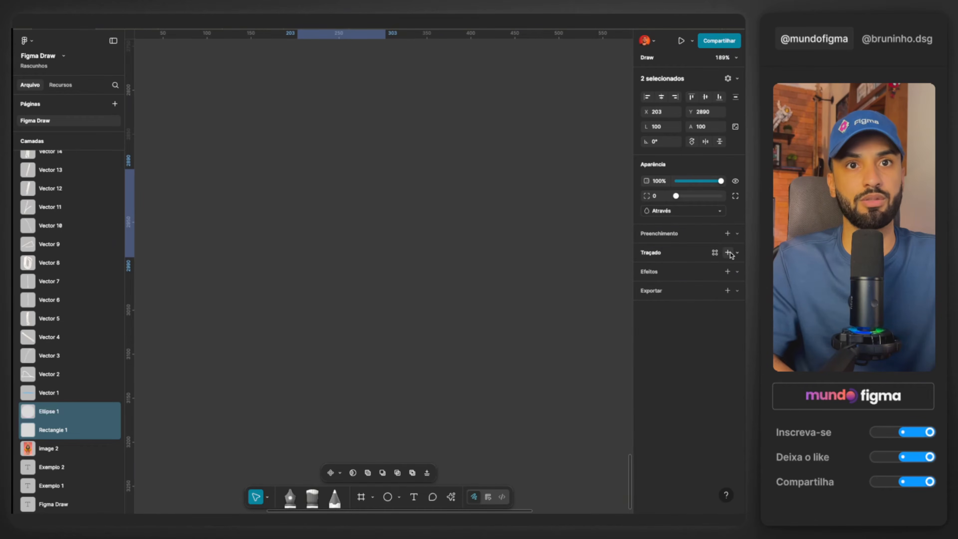
{"action": "left_click", "coordinate": [728, 253]}
Duplicate the outlined square and circle directly to the right of the originals, edges touching
{"action": "left_click_drag", "start_coordinate": [590, 344], "coordinate": [526, 318]}
{"action": "scroll", "coordinate": [364, 248], "scroll_direction": "right", "scroll_amount": 1}
{"action": "scroll", "coordinate": [363, 248], "scroll_direction": "right", "scroll_amount": 3}
{"action": "left_click_drag", "start_coordinate": [252, 220], "coordinate": [334, 220]}
Duplicate the row of two square-and-circle pairs downward to make three rows, and delete the bottom-right pair
{"action": "left_click_drag", "start_coordinate": [347, 308], "coordinate": [202, 131]}
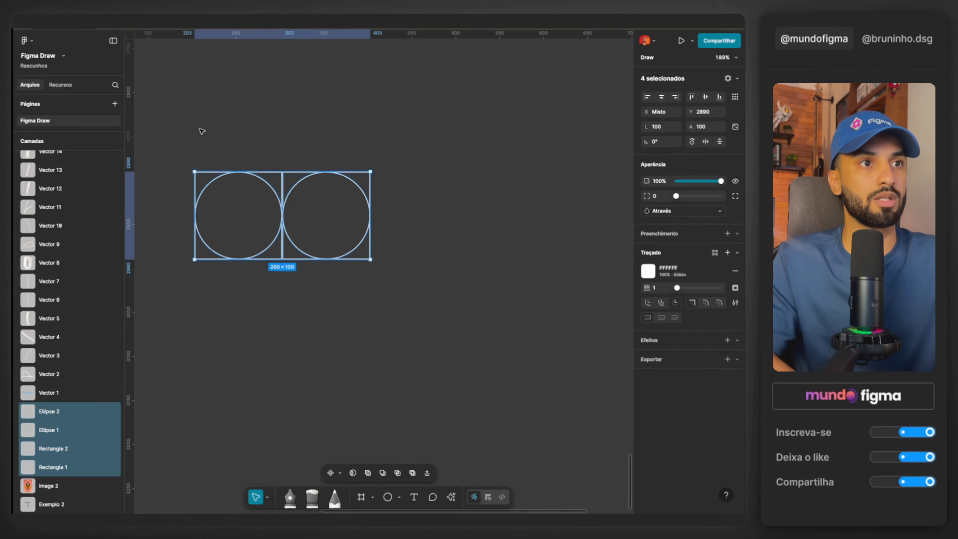
{"action": "left_click_drag", "start_coordinate": [303, 238], "coordinate": [302, 278]}
{"action": "scroll", "coordinate": [309, 257], "scroll_direction": "down", "scroll_amount": 3}
{"action": "scroll", "coordinate": [309, 256], "scroll_direction": "left", "scroll_amount": 1}
{"action": "left_click_drag", "start_coordinate": [318, 239], "coordinate": [324, 327]}
{"action": "left_click_drag", "start_coordinate": [424, 358], "coordinate": [347, 318]}
{"action": "key", "text": "Delete"}
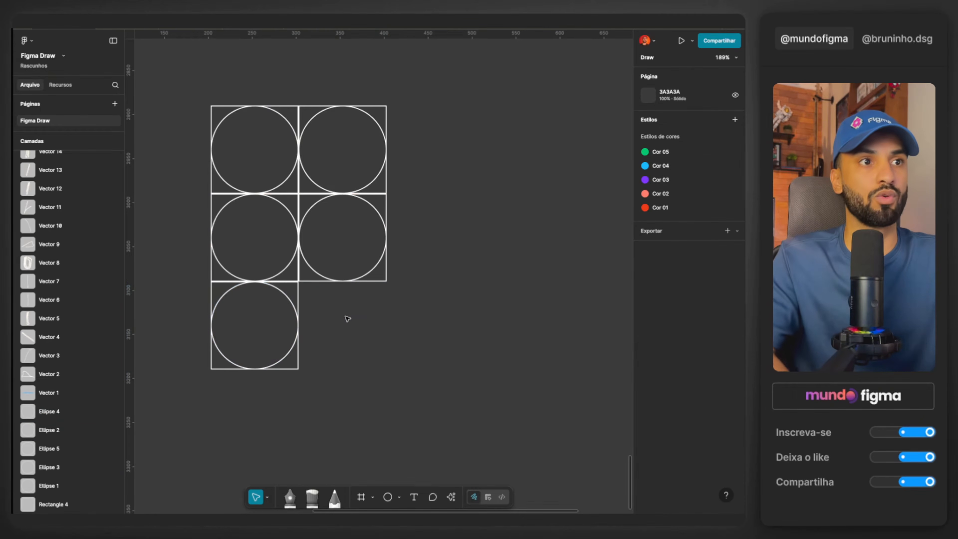
Select all ten outlined squares and circles and enter vector editing for them together
{"action": "scroll", "coordinate": [405, 347], "scroll_direction": "left", "scroll_amount": 1}
{"action": "scroll", "coordinate": [383, 292], "scroll_direction": "up", "scroll_amount": 1}
{"action": "scroll", "coordinate": [384, 291], "scroll_direction": "right", "scroll_amount": 1}
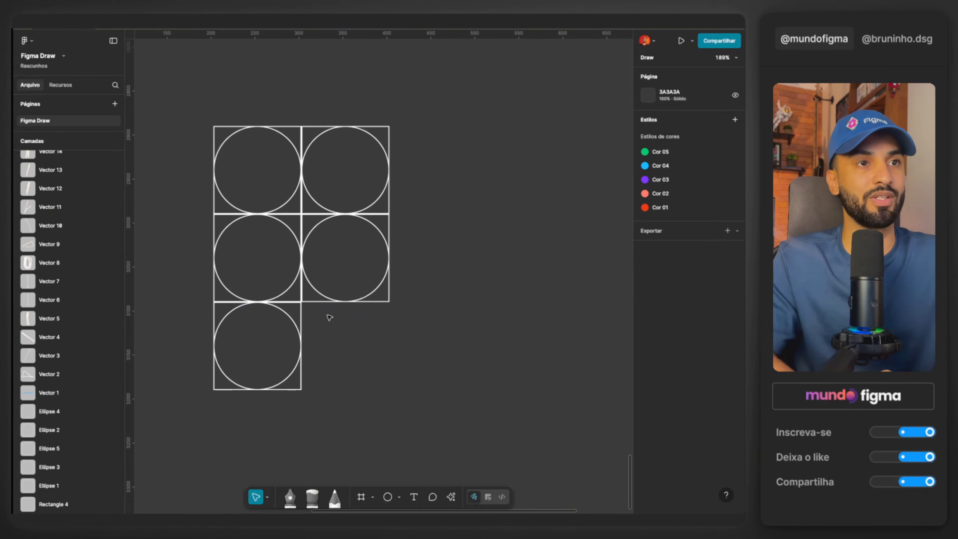
{"action": "key", "text": "ctrl+a"}
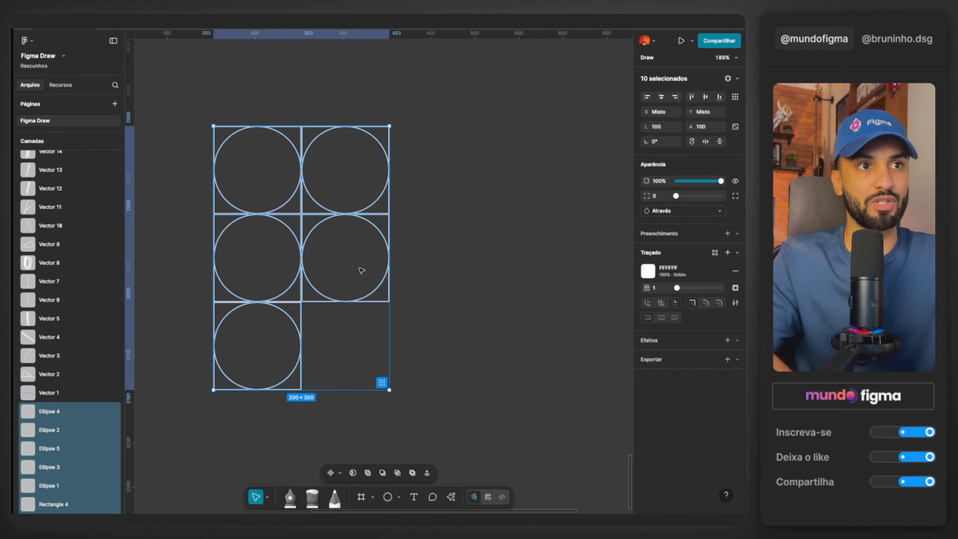
{"action": "key", "text": "Return"}
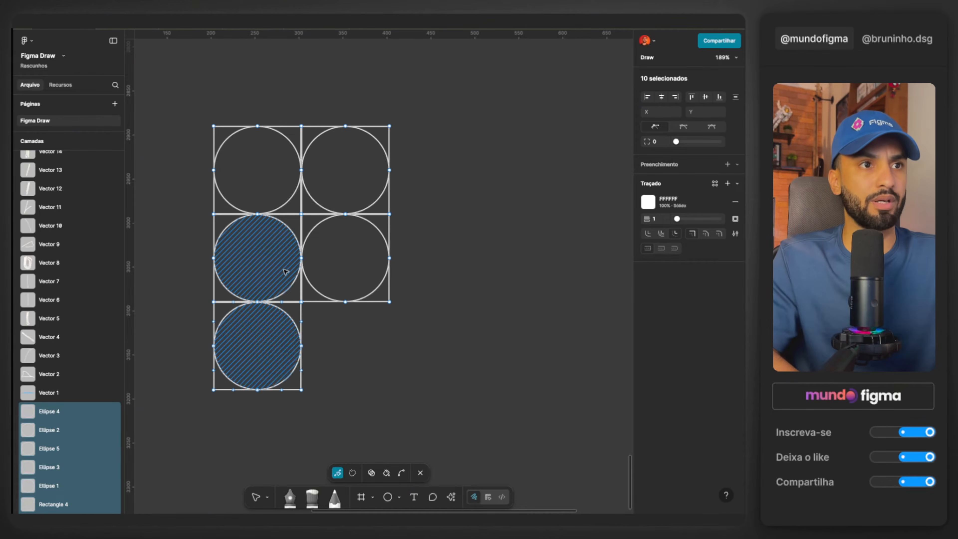
Try the Lasso tool on points between the upper circles and at the upper-right corner, moving each selection and undoing the moves
{"action": "left_click", "coordinate": [251, 188]}
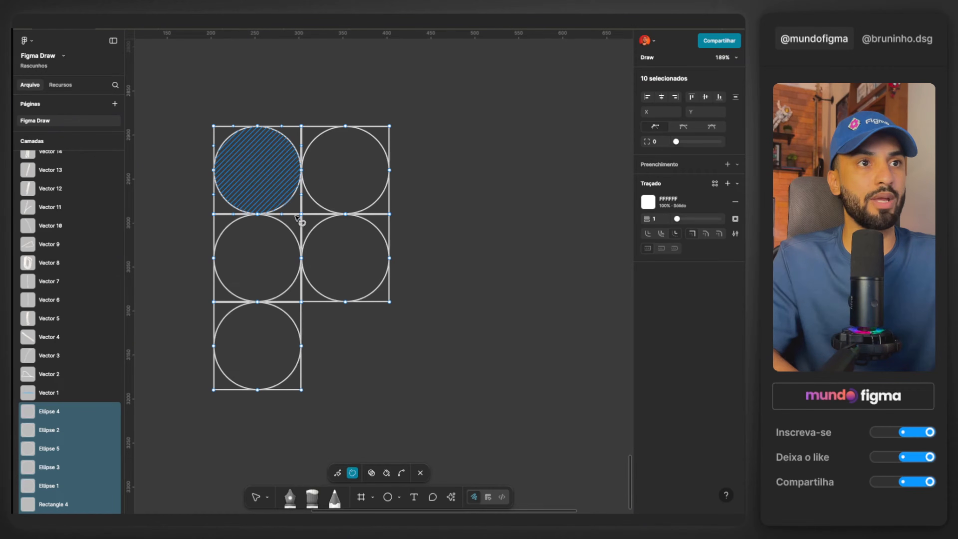
{"action": "mouse_move", "coordinate": [308, 226]}
{"action": "left_mouse_down"}
{"action": "mouse_move", "coordinate": [289, 226]}
{"action": "mouse_move", "coordinate": [284, 201]}
{"action": "mouse_move", "coordinate": [293, 189]}
{"action": "mouse_move", "coordinate": [294, 198]}
{"action": "mouse_move", "coordinate": [281, 175]}
{"action": "mouse_move", "coordinate": [310, 155]}
{"action": "left_mouse_up"}
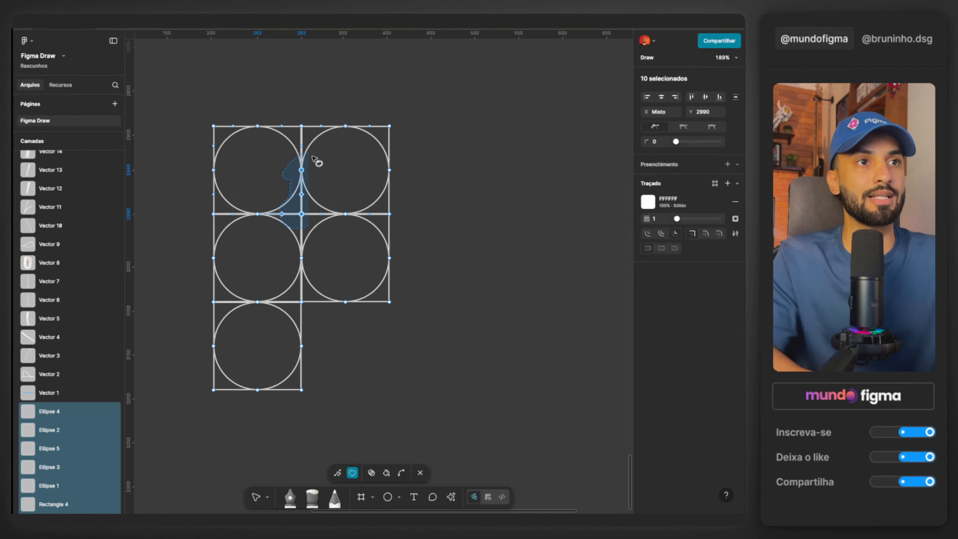
{"action": "mouse_move", "coordinate": [302, 170]}
{"action": "left_mouse_down"}
{"action": "mouse_move", "coordinate": [345, 184]}
{"action": "mouse_move", "coordinate": [332, 108]}
{"action": "mouse_move", "coordinate": [285, 144]}
{"action": "mouse_move", "coordinate": [230, 148]}
{"action": "mouse_move", "coordinate": [231, 96]}
{"action": "left_mouse_up"}
{"action": "key", "text": "ctrl+z"}
{"action": "left_click_drag", "start_coordinate": [384, 110], "coordinate": [390, 223]}
{"action": "mouse_move", "coordinate": [403, 270]}
{"action": "left_mouse_down"}
{"action": "mouse_move", "coordinate": [416, 316]}
{"action": "mouse_move", "coordinate": [406, 318]}
{"action": "mouse_move", "coordinate": [383, 309]}
{"action": "mouse_move", "coordinate": [411, 271]}
{"action": "left_mouse_up"}
{"action": "left_click_drag", "start_coordinate": [390, 127], "coordinate": [410, 101]}
{"action": "key", "text": "ctrl+z"}
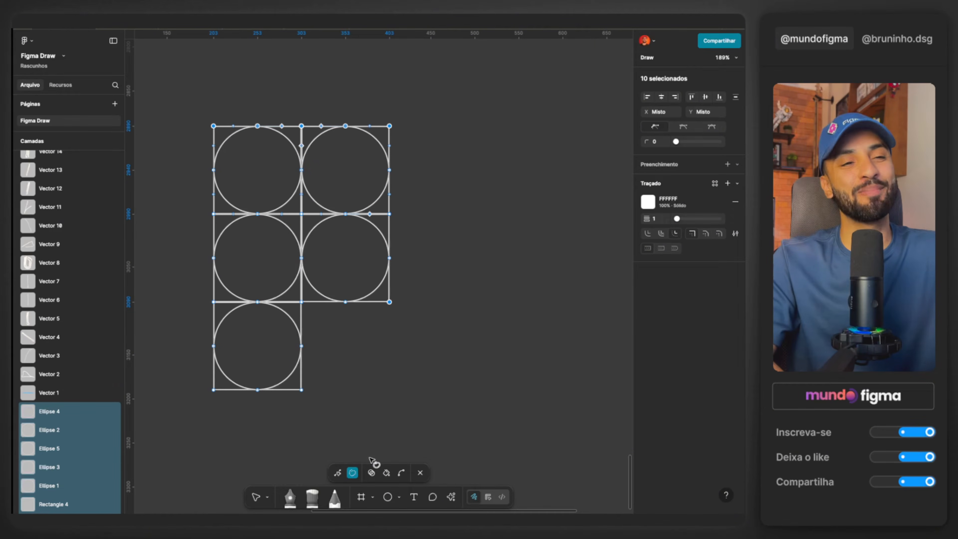
With the Shape Builder, merge the facing inner corners of the two top squares into their circles
{"action": "left_click", "coordinate": [371, 473]}
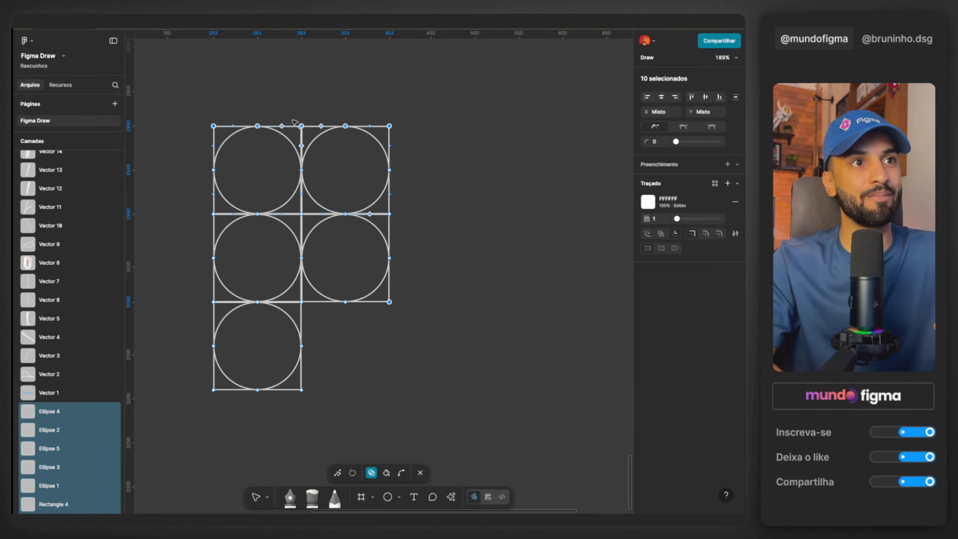
{"action": "scroll", "coordinate": [295, 124], "scroll_direction": "up", "scroll_amount": 3}
{"action": "left_click_drag", "start_coordinate": [295, 139], "coordinate": [294, 231]}
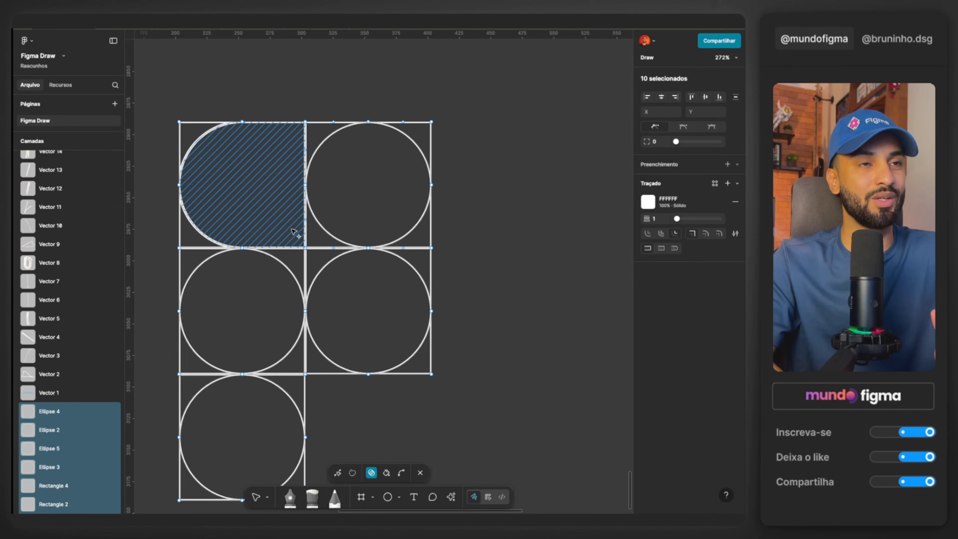
{"action": "left_click_drag", "start_coordinate": [321, 130], "coordinate": [314, 226]}
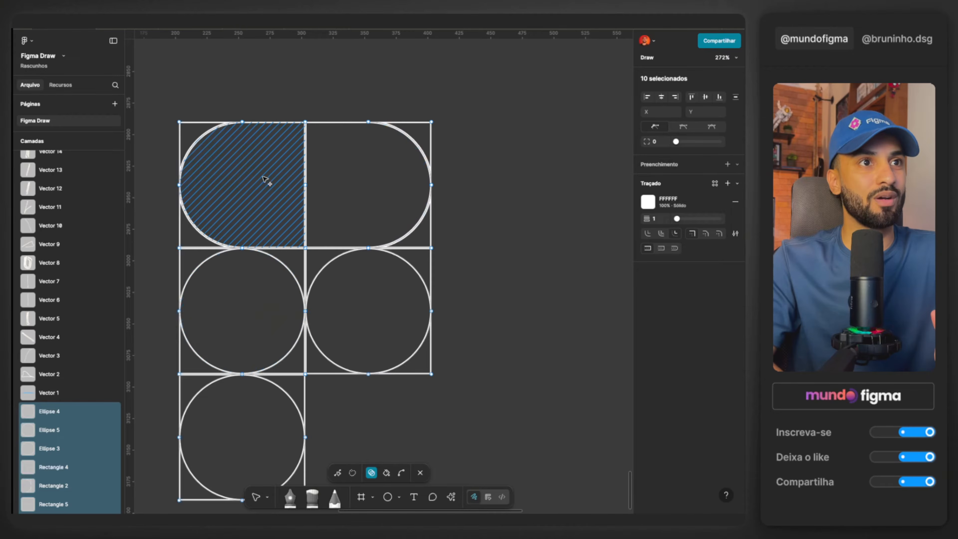
Merge the middle-left circle with its right-hand corners and the bottom-left circle with its upper-right corner
{"action": "scroll", "coordinate": [308, 218], "scroll_direction": "down", "scroll_amount": 2}
{"action": "scroll", "coordinate": [309, 218], "scroll_direction": "left", "scroll_amount": 1}
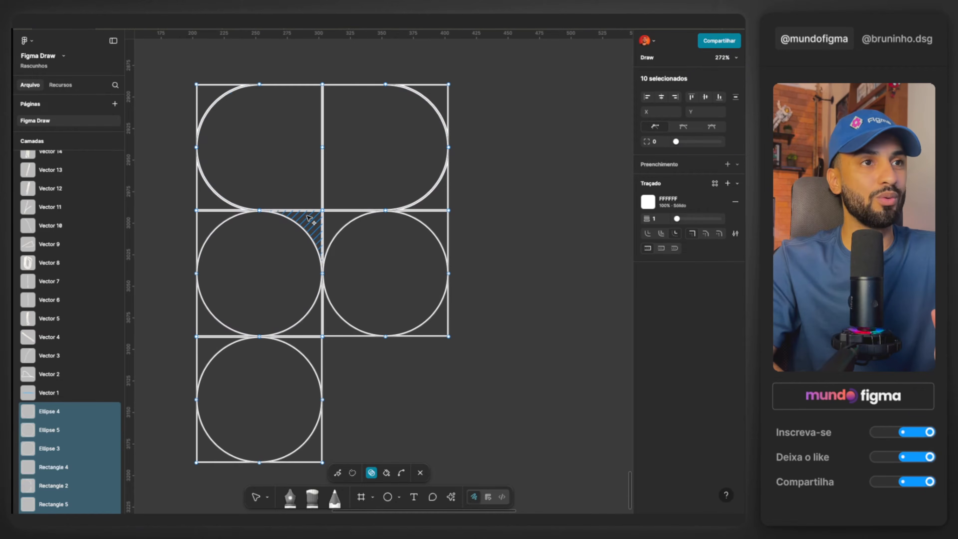
{"action": "mouse_move", "coordinate": [310, 228]}
{"action": "left_mouse_down"}
{"action": "mouse_move", "coordinate": [312, 322]}
{"action": "mouse_move", "coordinate": [267, 389]}
{"action": "left_mouse_up"}
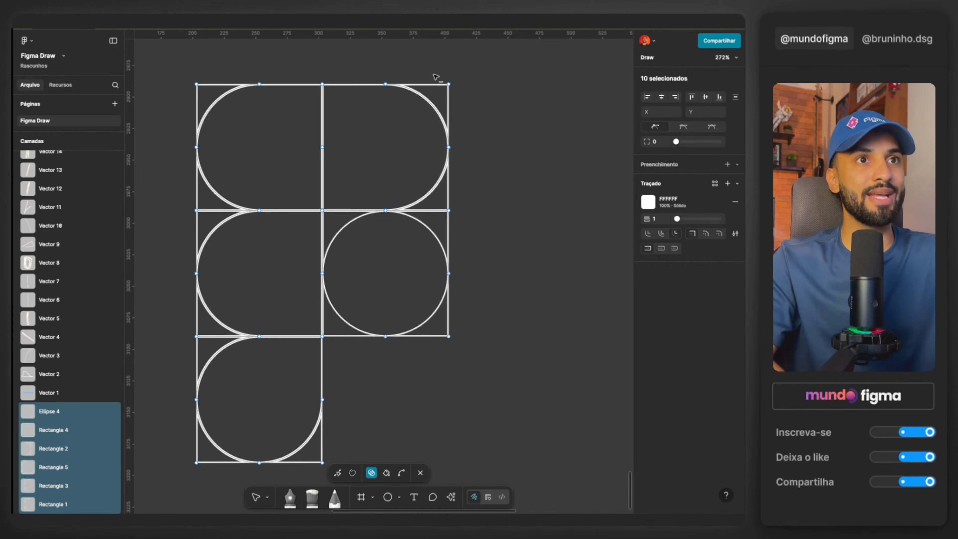
Subtract the leftover corner areas around all five shapes to complete the logo outline, and switch to the Paint Bucket tool
{"action": "left_click_drag", "start_coordinate": [441, 93], "coordinate": [456, 110]}
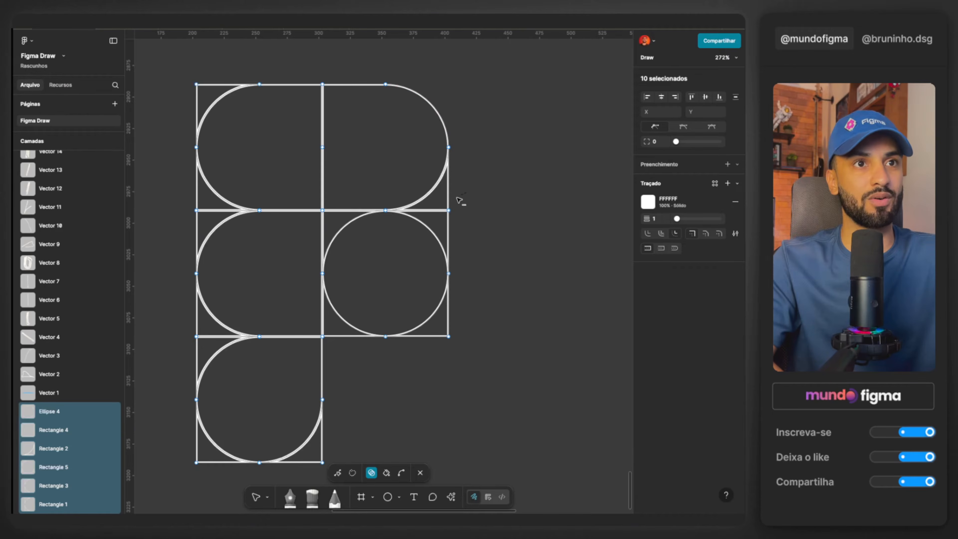
{"action": "left_click_drag", "start_coordinate": [455, 227], "coordinate": [455, 229]}
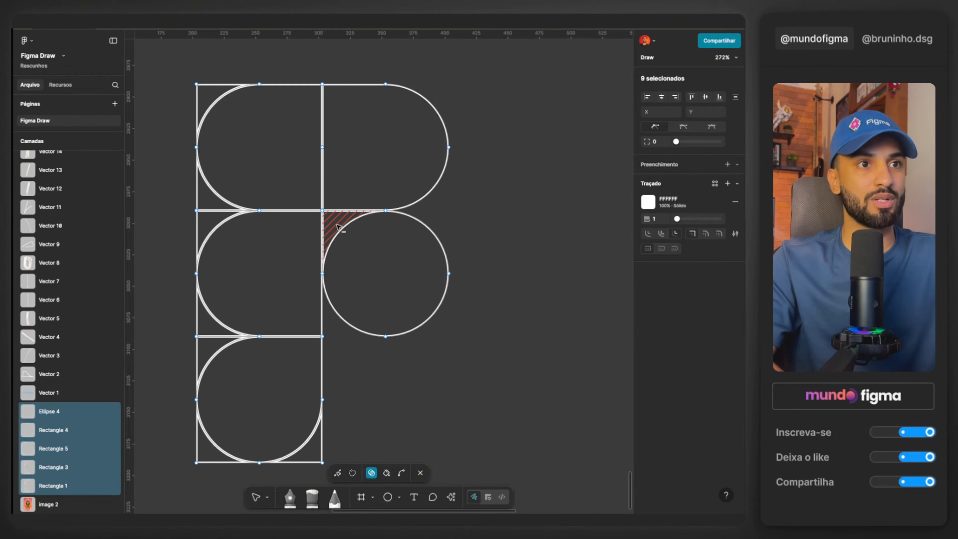
{"action": "left_click", "coordinate": [202, 91]}
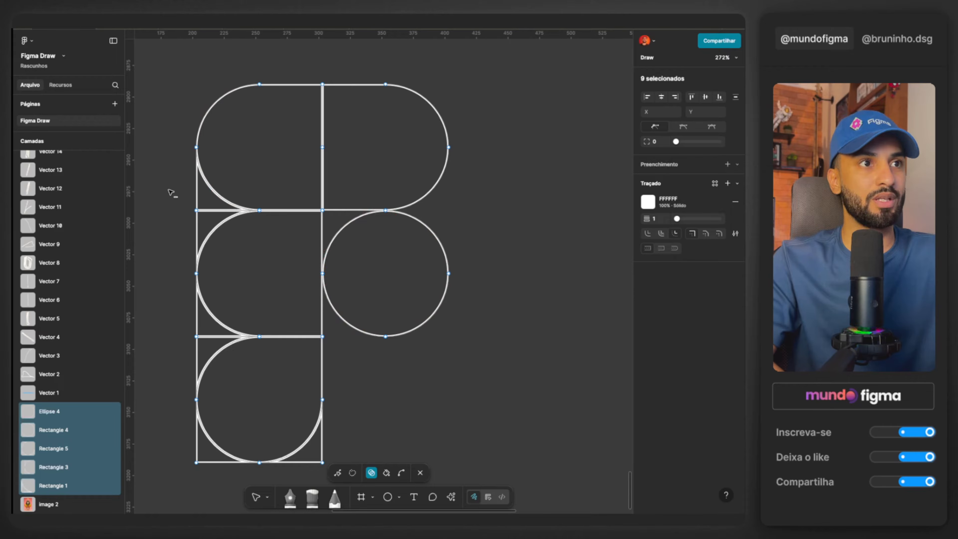
{"action": "left_click_drag", "start_coordinate": [203, 208], "coordinate": [204, 209]}
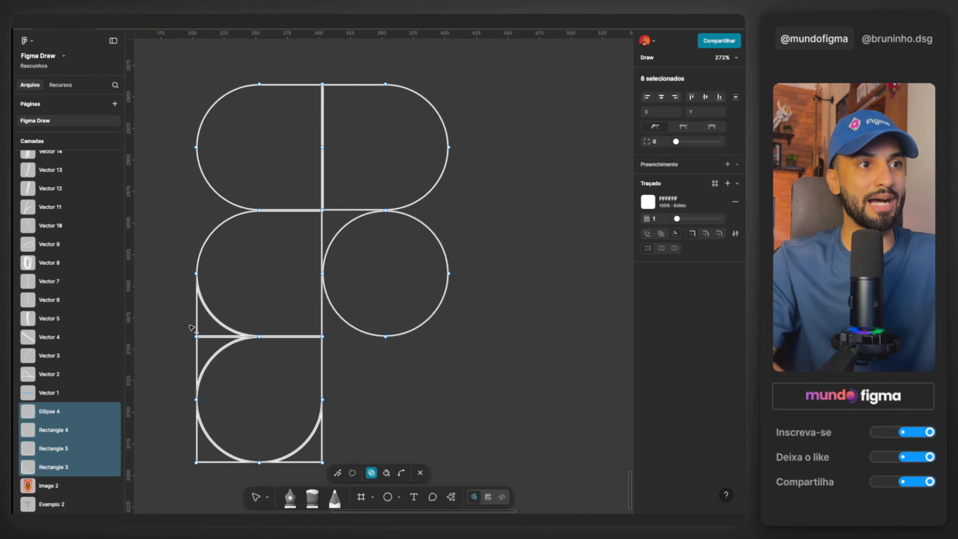
{"action": "left_click", "coordinate": [196, 349]}
{"action": "left_click", "coordinate": [206, 459]}
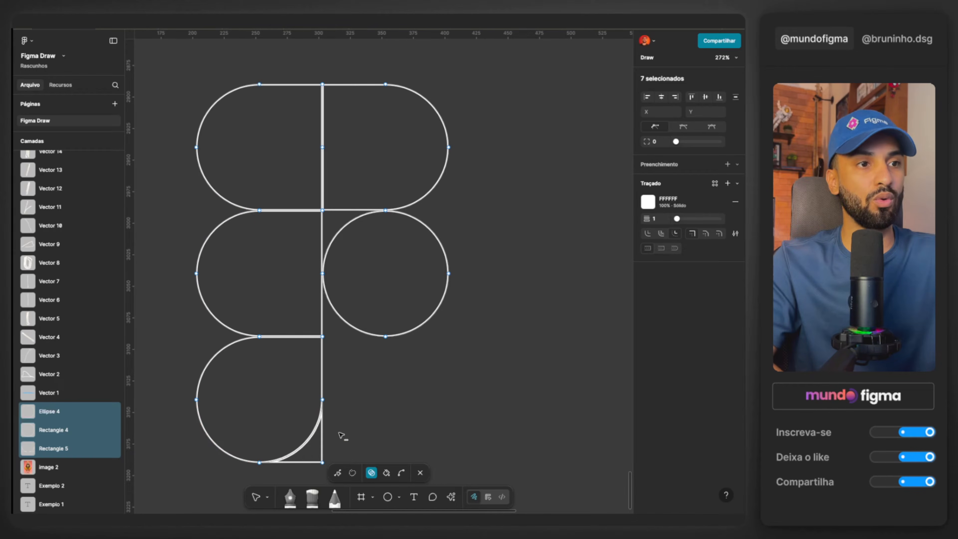
{"action": "left_click", "coordinate": [314, 456]}
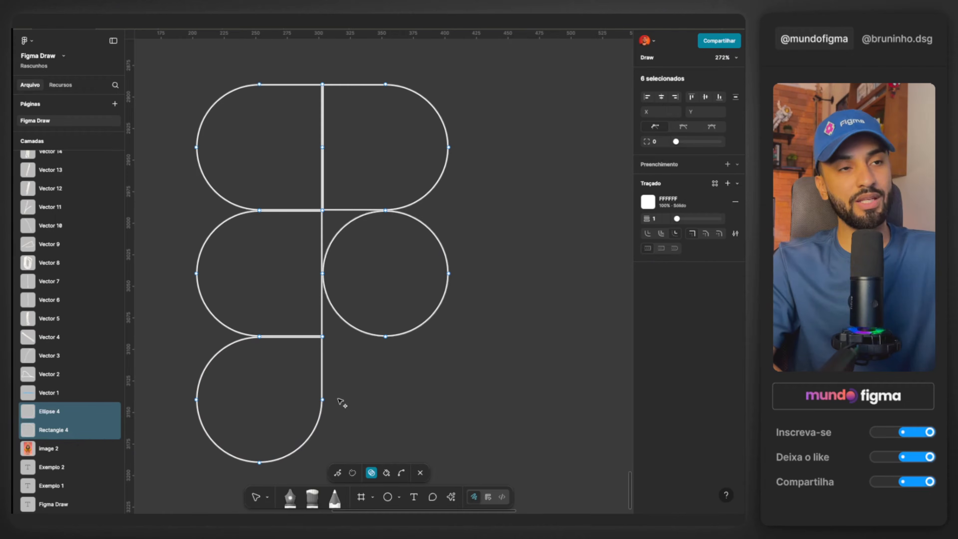
{"action": "left_click", "coordinate": [386, 473]}
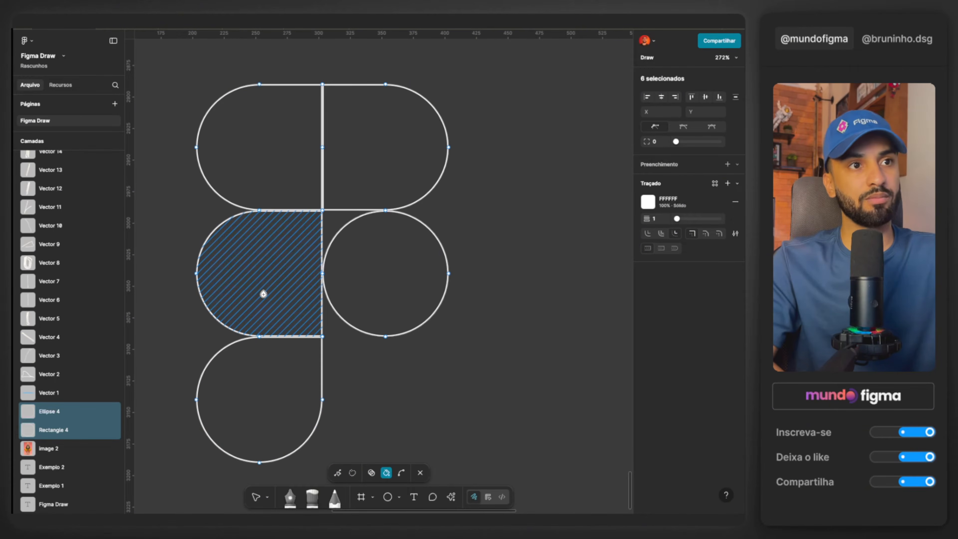
{"action": "left_click", "coordinate": [715, 183]}
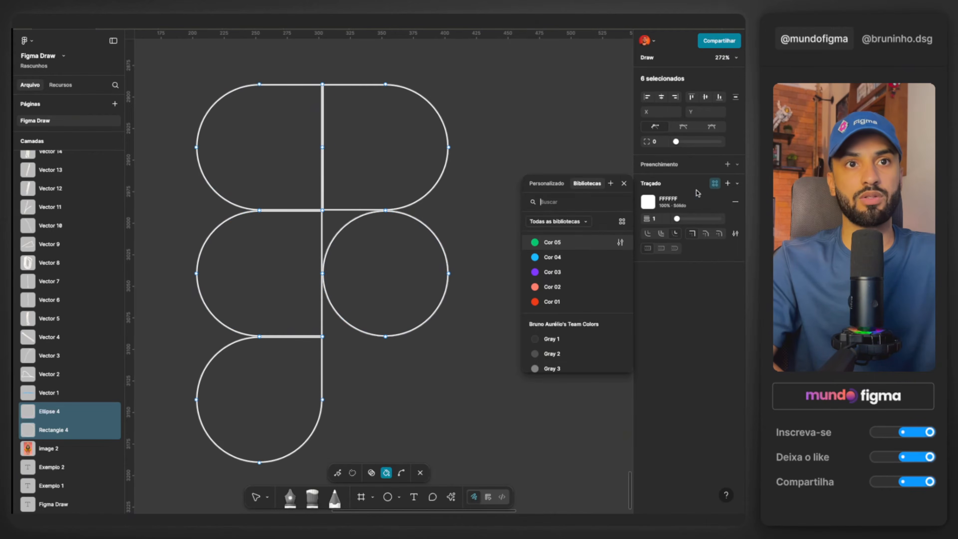
{"action": "left_click", "coordinate": [548, 302]}
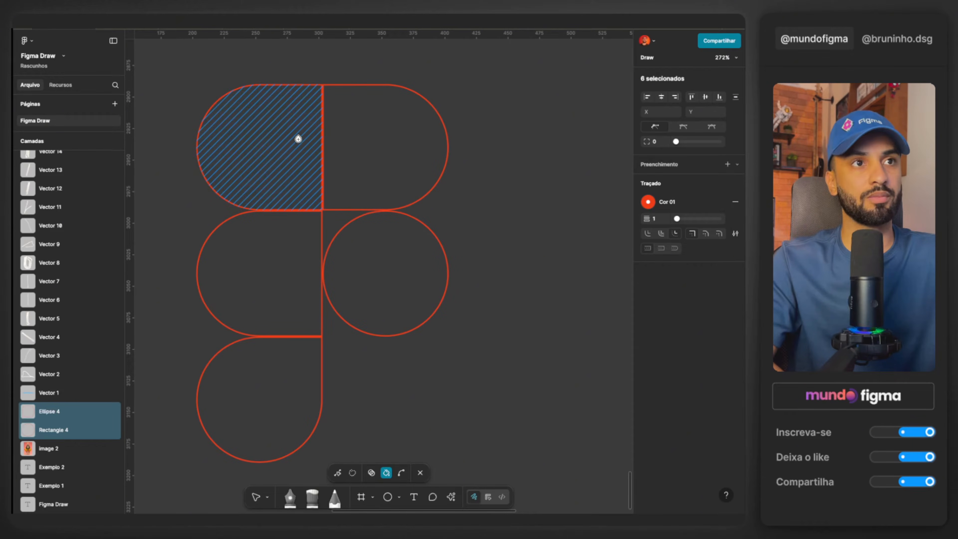
{"action": "key", "text": "ctrl+z"}
Fill all five areas of the logo with white FFFFFF using the Paint Bucket and exit vector editing
{"action": "left_click", "coordinate": [300, 138]}
{"action": "left_click", "coordinate": [358, 151]}
{"action": "left_click", "coordinate": [288, 256]}
{"action": "left_click", "coordinate": [352, 262]}
{"action": "left_click", "coordinate": [279, 363]}
{"action": "left_click", "coordinate": [648, 183]}
{"action": "left_click_drag", "start_coordinate": [543, 260], "coordinate": [489, 205]}
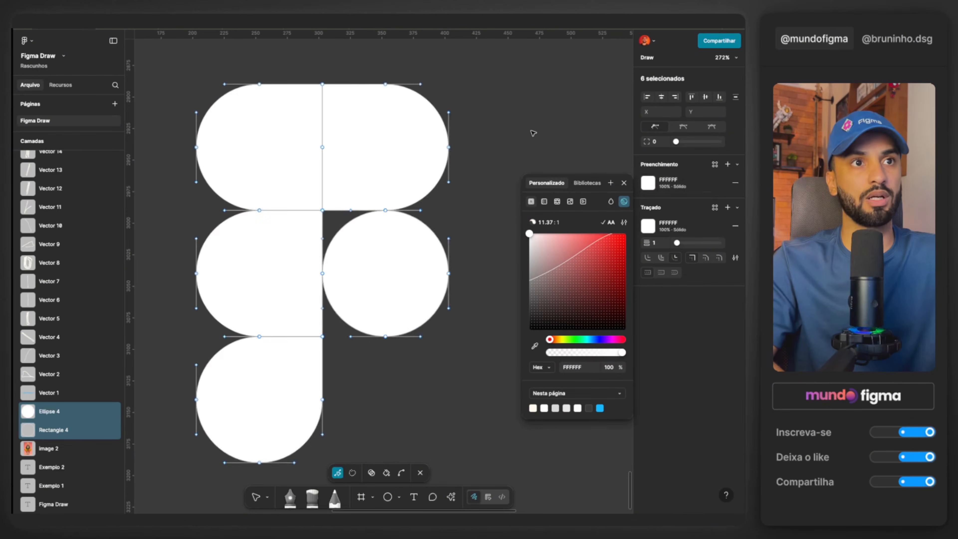
{"action": "key", "text": "Escape"}
Apply the Cor 01 color style to the fill of the logo's upper-left shape
{"action": "left_click", "coordinate": [309, 201]}
{"action": "scroll", "coordinate": [309, 200], "scroll_direction": "down", "scroll_amount": 3}
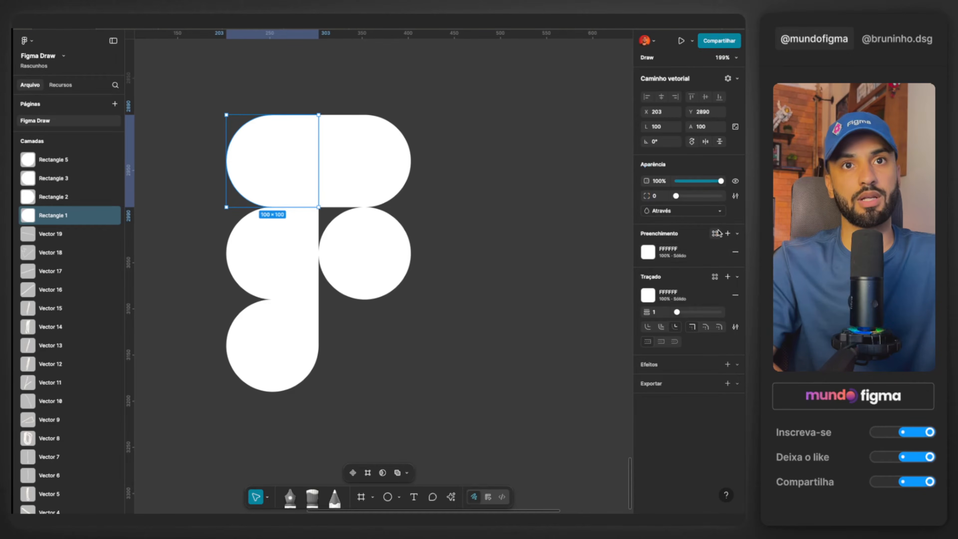
{"action": "left_click", "coordinate": [715, 233]}
{"action": "left_click", "coordinate": [569, 352]}
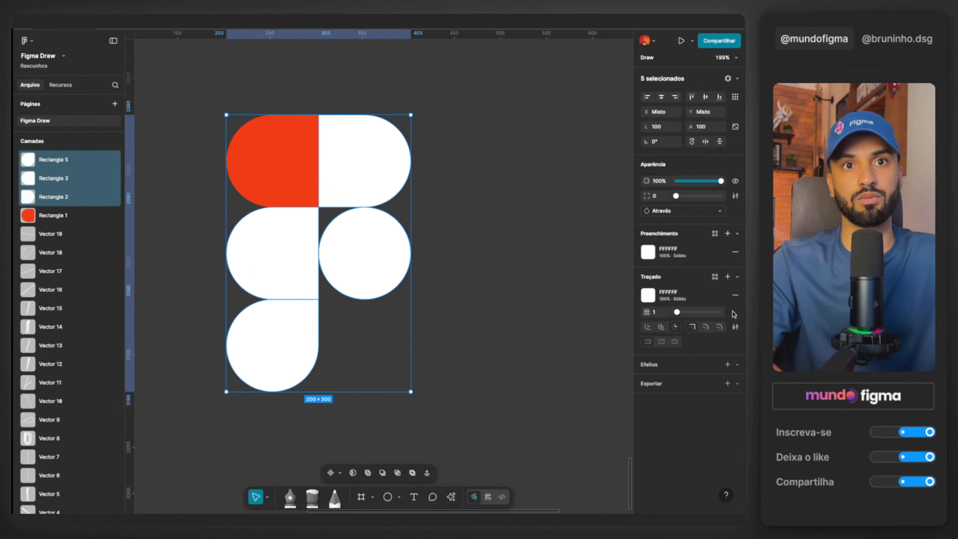
Remove the stroke from the remaining white shapes and apply the Cor 02 style to the upper-right shape's fill
{"action": "left_click", "coordinate": [735, 295]}
{"action": "left_click", "coordinate": [558, 302]}
{"action": "left_click", "coordinate": [714, 233]}
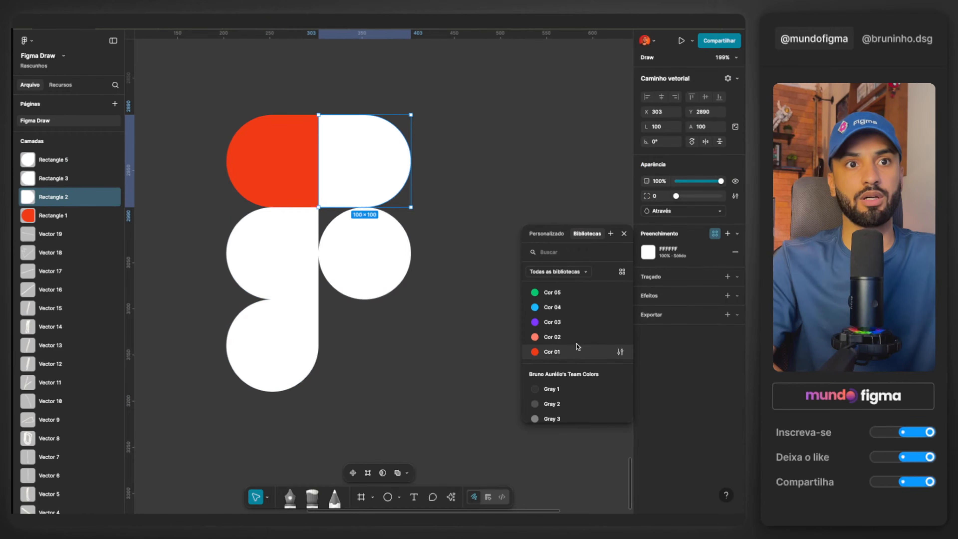
{"action": "left_click", "coordinate": [577, 338]}
Apply the Cor 03 style to the middle-left shape's fill and Cor 04 to the circle's fill
{"action": "left_click", "coordinate": [293, 267]}
{"action": "left_click", "coordinate": [714, 233]}
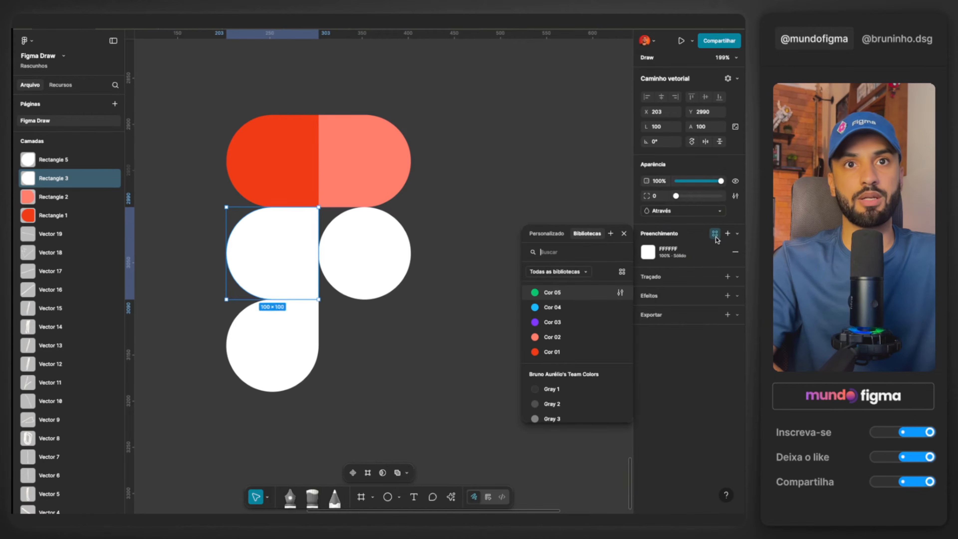
{"action": "left_click", "coordinate": [568, 327]}
{"action": "left_click", "coordinate": [410, 247]}
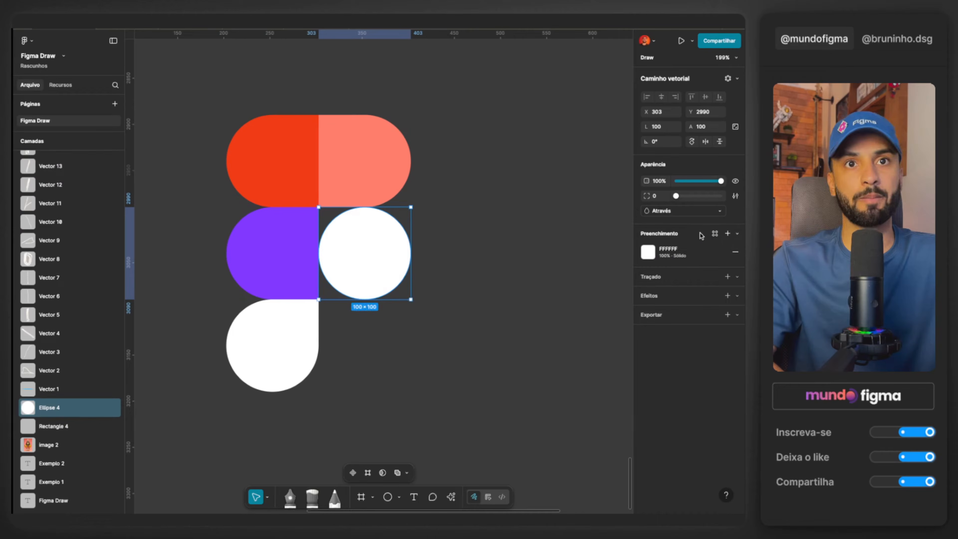
{"action": "left_click", "coordinate": [715, 233]}
{"action": "left_click", "coordinate": [558, 325]}
Apply the Cor 05 color style to the fill of the logo's bottom-left shape and deselect it
{"action": "left_click", "coordinate": [296, 323]}
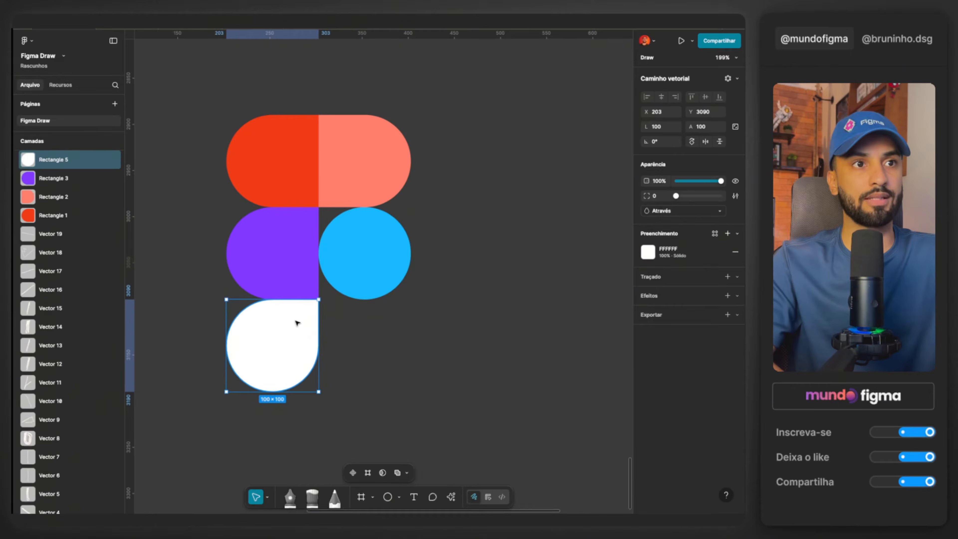
{"action": "left_click", "coordinate": [715, 233]}
{"action": "left_click", "coordinate": [559, 292]}
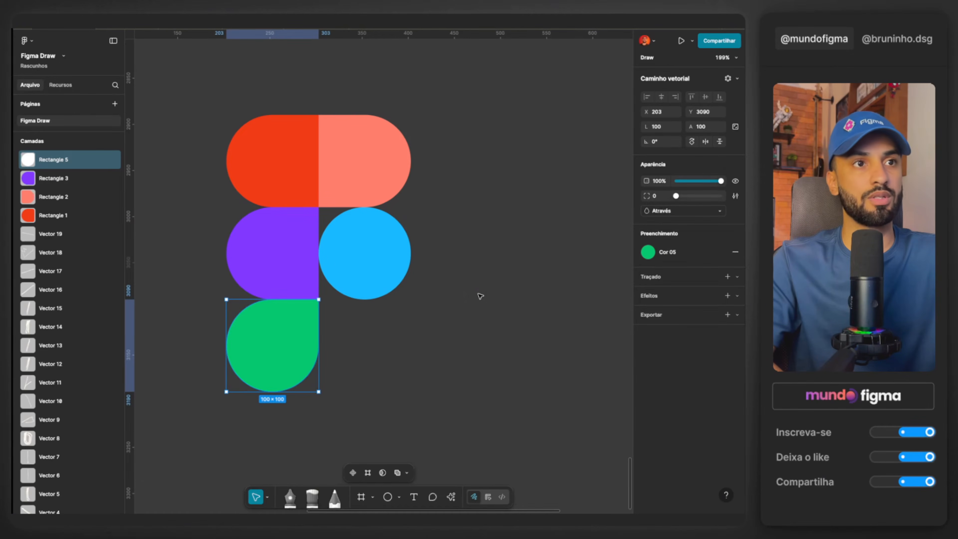
{"action": "left_click", "coordinate": [479, 295]}
{"action": "scroll", "coordinate": [421, 301], "scroll_direction": "up", "scroll_amount": 3}
{"action": "scroll", "coordinate": [421, 299], "scroll_direction": "up", "scroll_amount": 3}
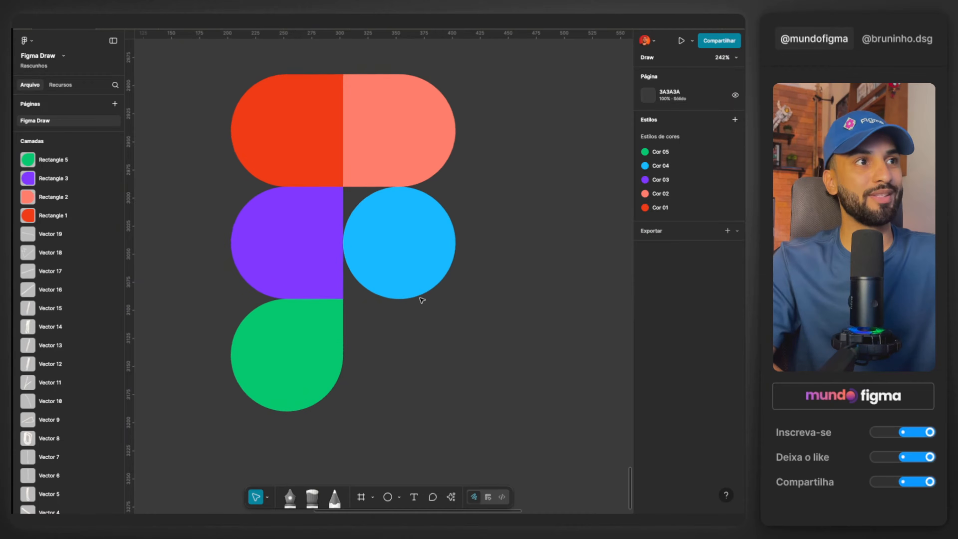
{"action": "scroll", "coordinate": [300, 326], "scroll_direction": "left", "scroll_amount": 3}
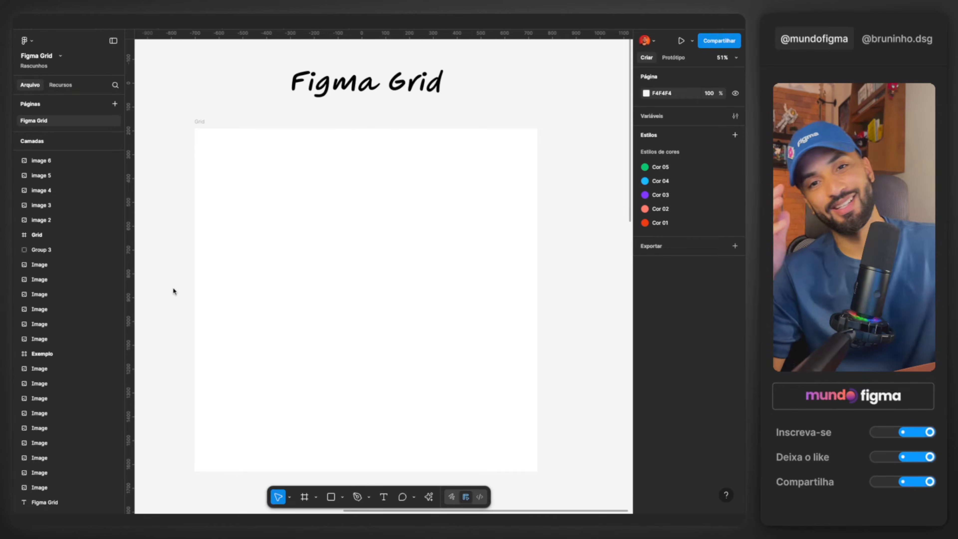
Convert the Grid frame to a grid auto layout with 3 columns and 3 rows
{"action": "left_click", "coordinate": [200, 122]}
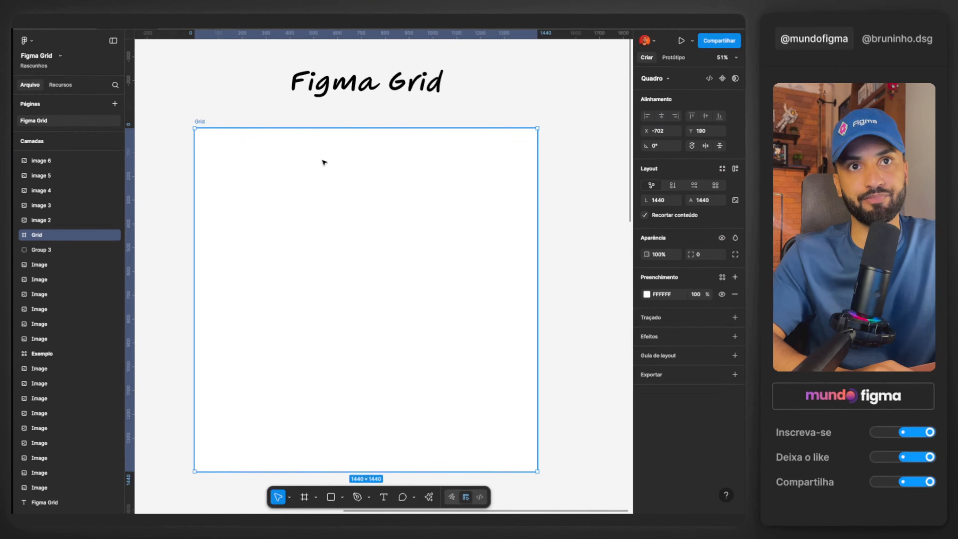
{"action": "left_click", "coordinate": [715, 185]}
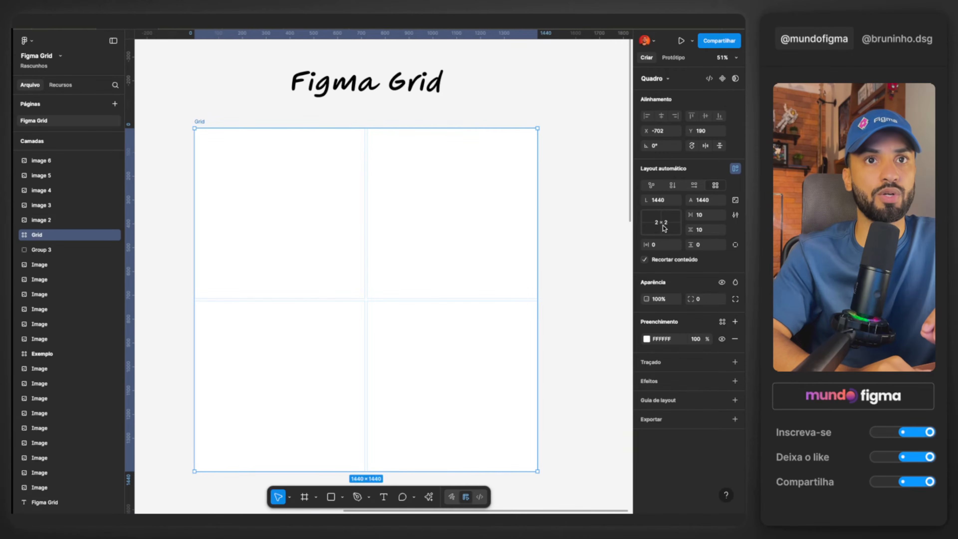
{"action": "left_click", "coordinate": [670, 223]}
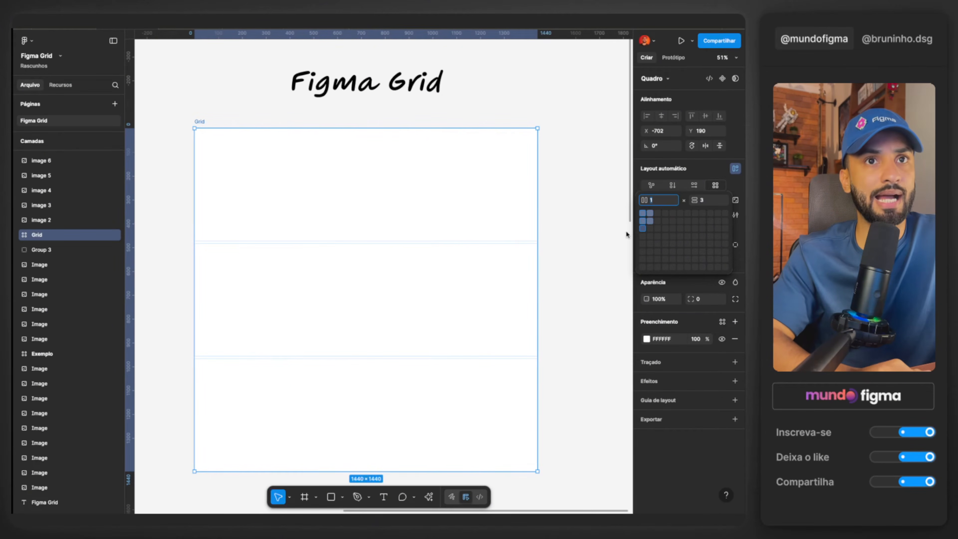
{"action": "left_click", "coordinate": [659, 226]}
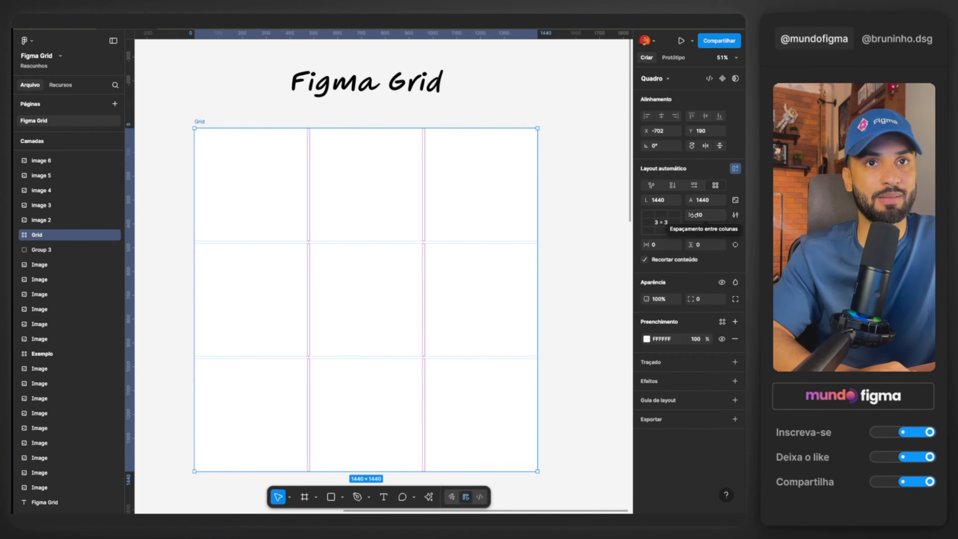
Set both the column spacing and the row spacing of the Grid frame to 20
{"action": "left_click_drag", "start_coordinate": [691, 215], "coordinate": [702, 223]}
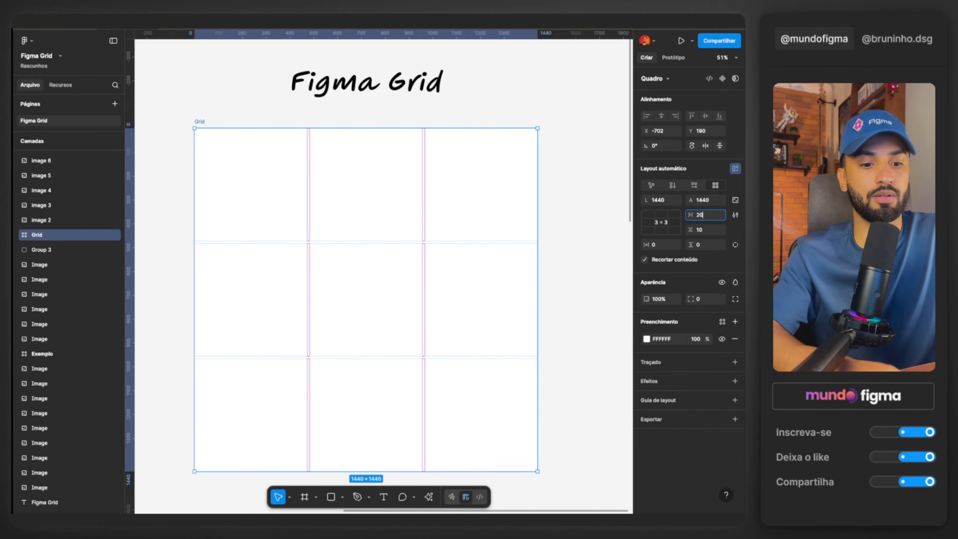
{"action": "left_click_drag", "start_coordinate": [691, 229], "coordinate": [704, 234]}
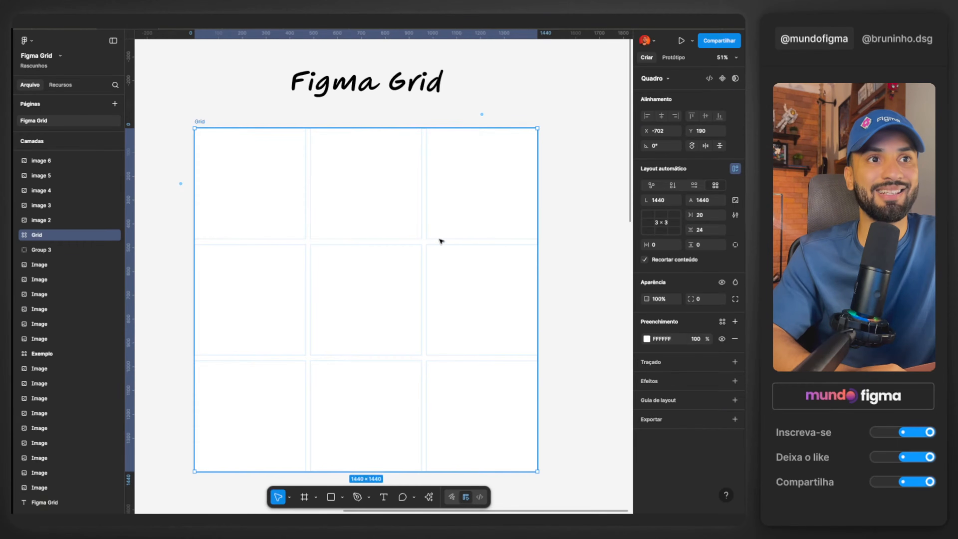
{"action": "left_click", "coordinate": [703, 231]}
{"action": "type", "text": "20"}
{"action": "key", "text": "Return"}
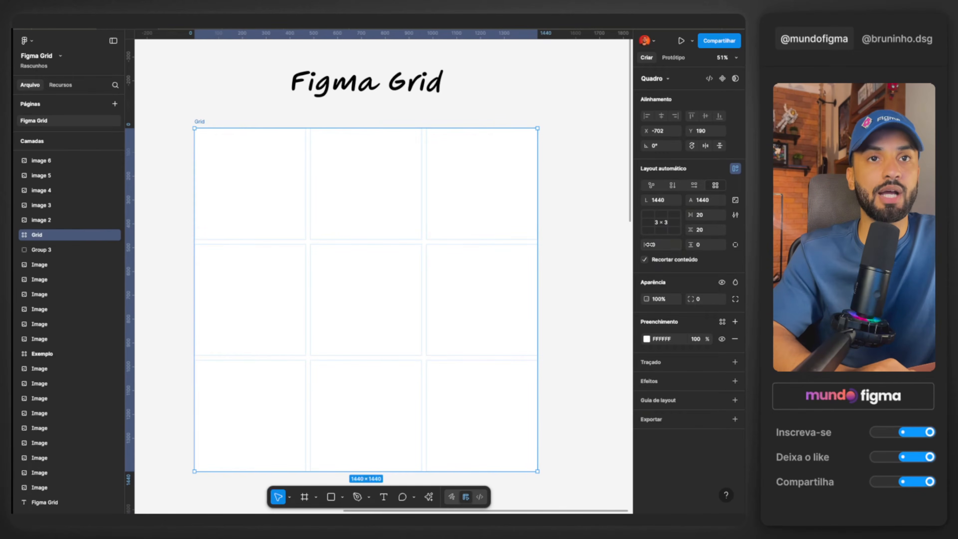
Set both the horizontal and vertical padding of the Grid frame to 50
{"action": "left_click_drag", "start_coordinate": [648, 244], "coordinate": [683, 248]}
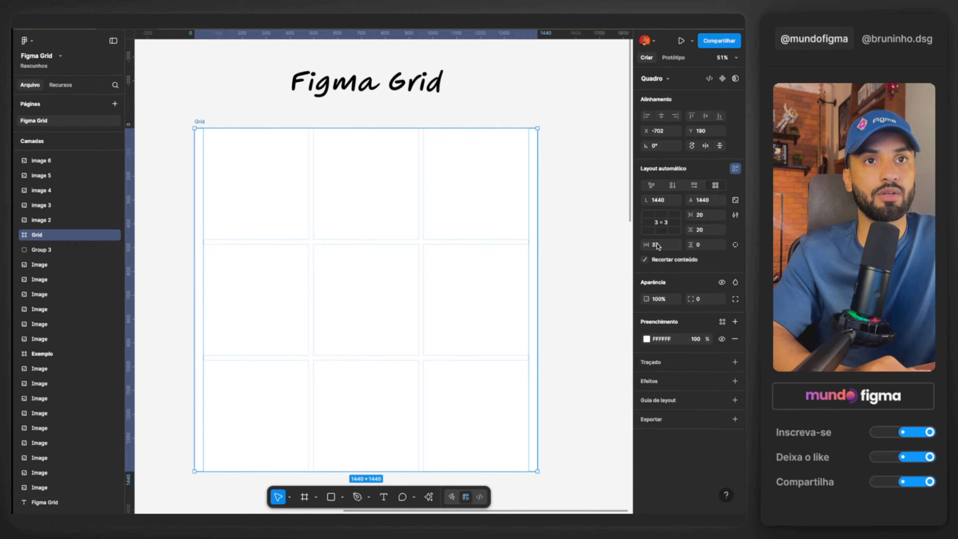
{"action": "type", "text": "50"}
{"action": "key", "text": "Return"}
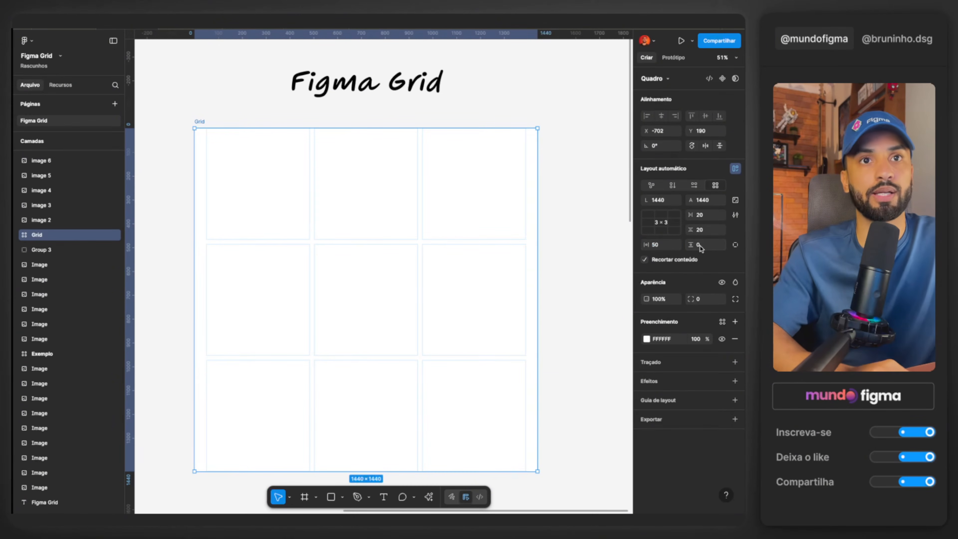
{"action": "left_click_drag", "start_coordinate": [695, 245], "coordinate": [701, 245]}
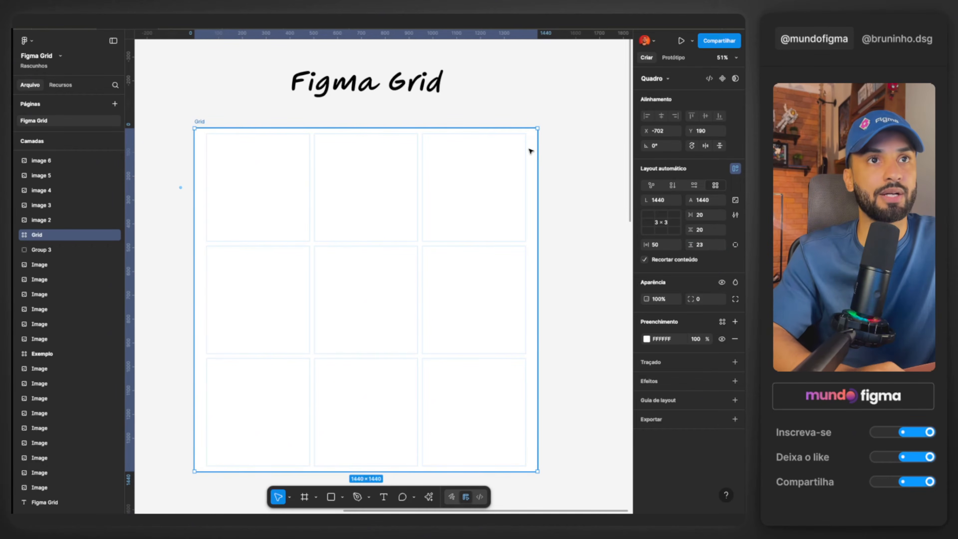
{"action": "left_click", "coordinate": [700, 247]}
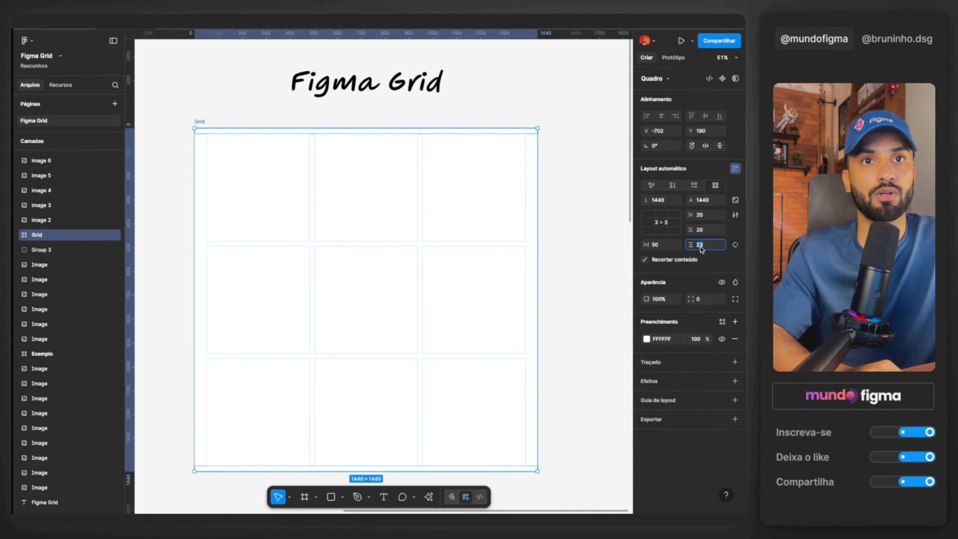
{"action": "type", "text": "50"}
{"action": "key", "text": "Return"}
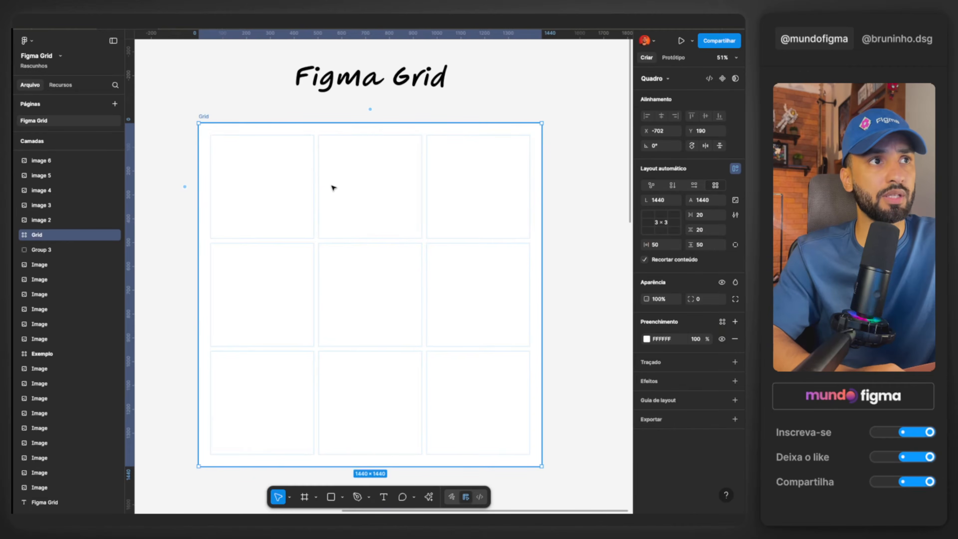
Try placing the abstract mountain landscape image in the grid's first cell, and move it back out
{"action": "scroll", "coordinate": [317, 204], "scroll_direction": "down", "scroll_amount": 3}
{"action": "scroll", "coordinate": [318, 200], "scroll_direction": "left", "scroll_amount": 5}
{"action": "scroll", "coordinate": [318, 200], "scroll_direction": "down", "scroll_amount": 1}
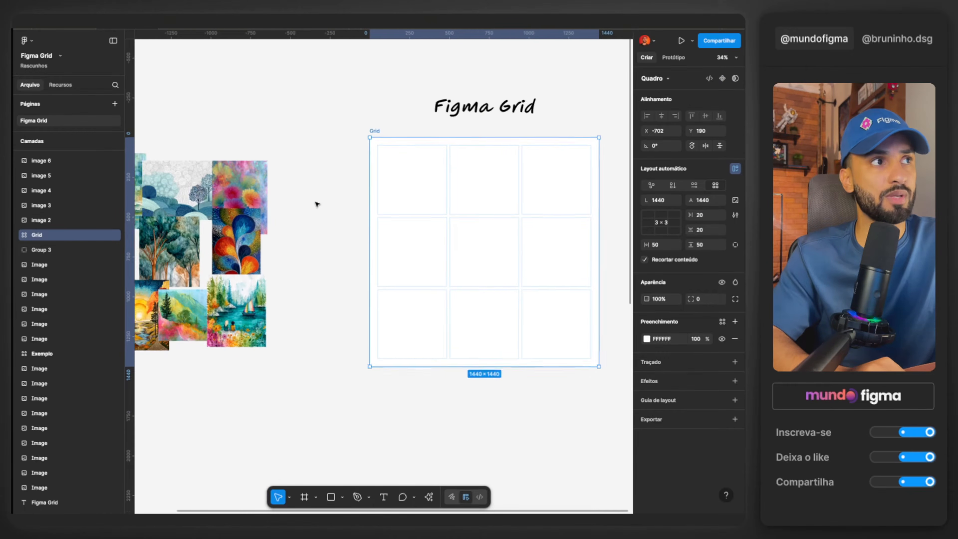
{"action": "left_click", "coordinate": [327, 191]}
{"action": "scroll", "coordinate": [328, 191], "scroll_direction": "down", "scroll_amount": 1}
{"action": "scroll", "coordinate": [328, 191], "scroll_direction": "right", "scroll_amount": 2}
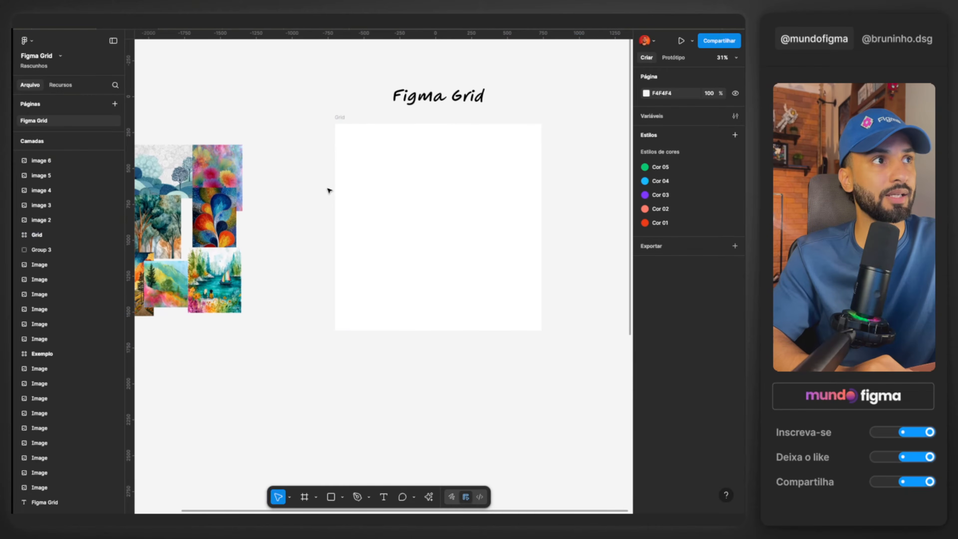
{"action": "scroll", "coordinate": [356, 155], "scroll_direction": "left", "scroll_amount": 2}
{"action": "scroll", "coordinate": [356, 154], "scroll_direction": "left", "scroll_amount": 2}
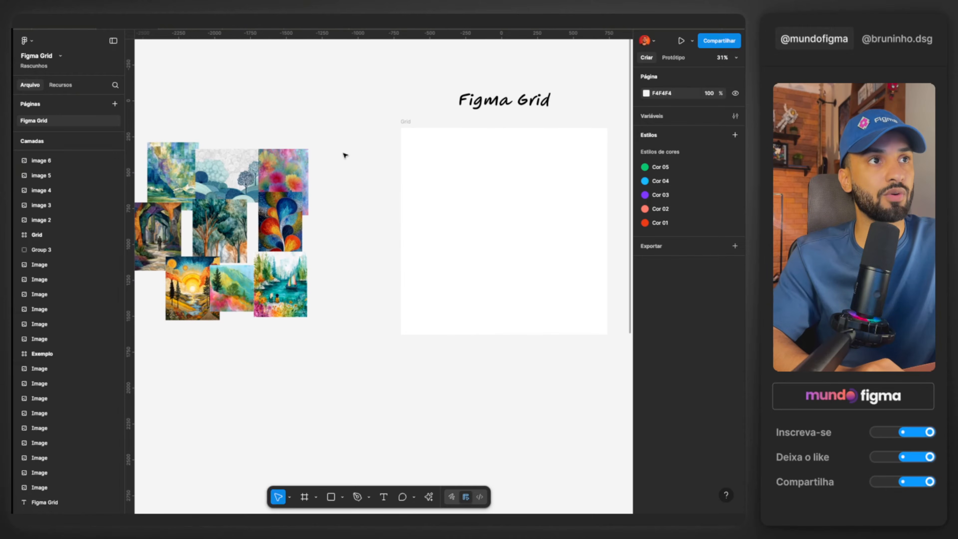
{"action": "left_click_drag", "start_coordinate": [166, 177], "coordinate": [409, 160]}
{"action": "scroll", "coordinate": [213, 152], "scroll_direction": "right", "scroll_amount": 1}
{"action": "scroll", "coordinate": [437, 185], "scroll_direction": "up", "scroll_amount": 5}
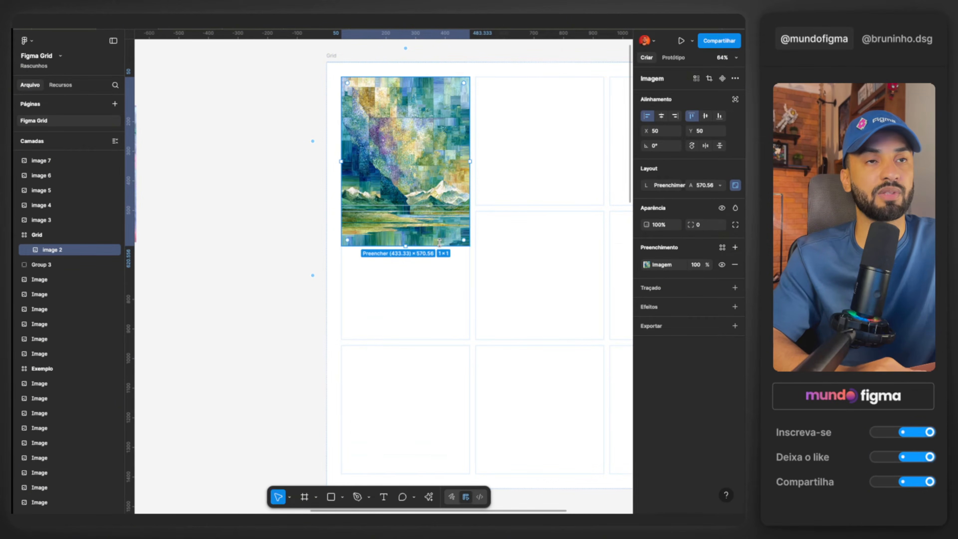
{"action": "scroll", "coordinate": [439, 241], "scroll_direction": "down", "scroll_amount": 4}
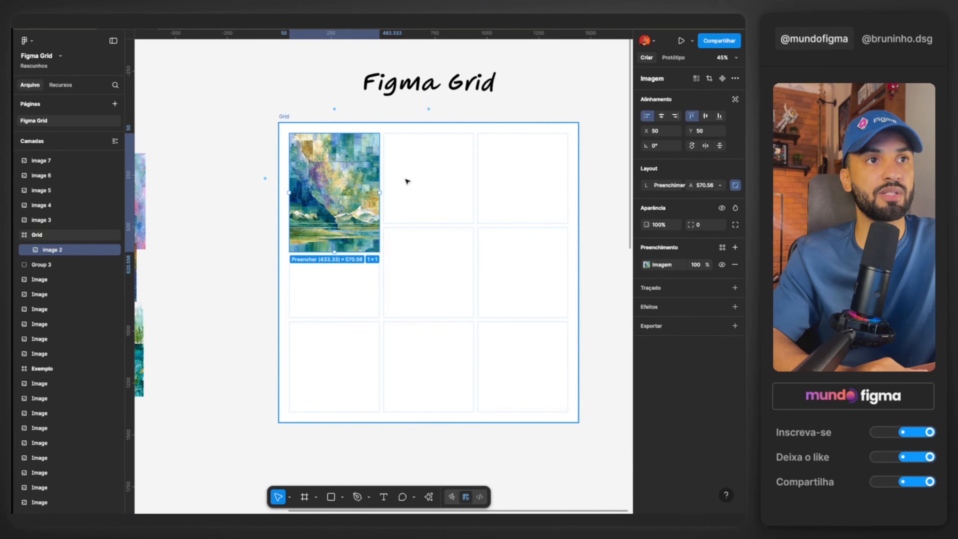
{"action": "scroll", "coordinate": [405, 183], "scroll_direction": "left", "scroll_amount": 5}
{"action": "left_click_drag", "start_coordinate": [405, 183], "coordinate": [233, 198]}
Unlock the aspect ratio of all nine images and place the mountain landscape in the grid's top-left cell
{"action": "left_click_drag", "start_coordinate": [401, 365], "coordinate": [161, 163]}
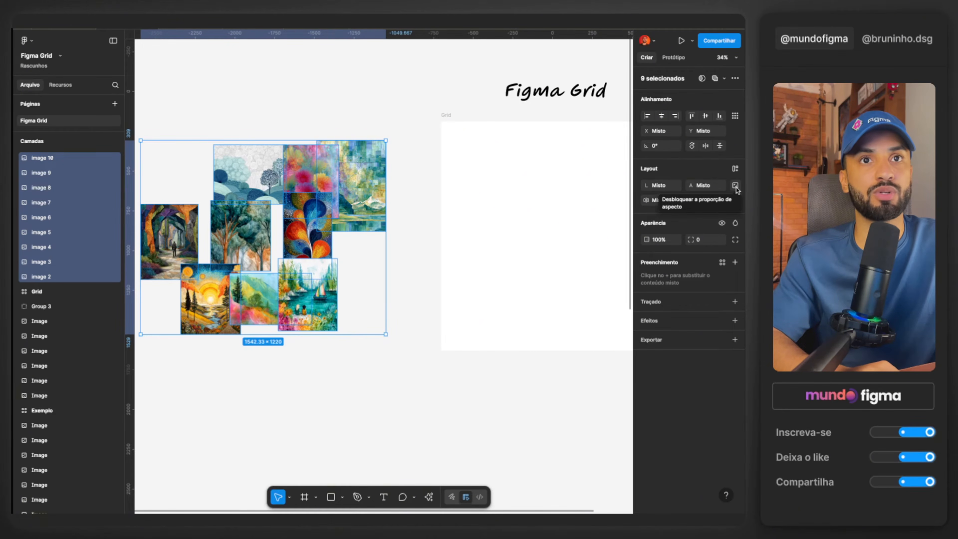
{"action": "left_click", "coordinate": [344, 208]}
{"action": "left_click_drag", "start_coordinate": [344, 207], "coordinate": [478, 191]}
{"action": "left_click", "coordinate": [360, 196]}
{"action": "scroll", "coordinate": [434, 166], "scroll_direction": "right", "scroll_amount": 3}
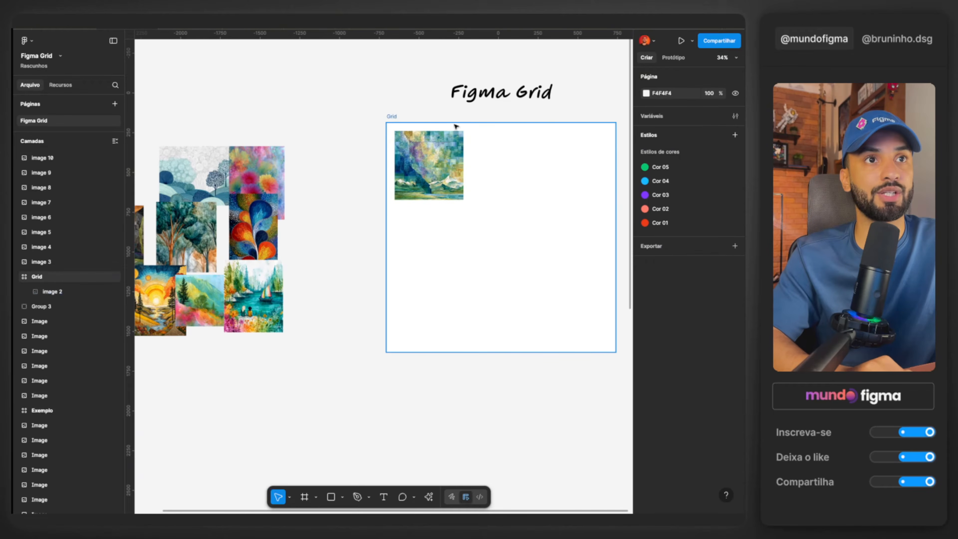
Place the flowers, blue hills, forest and colorful swirl images in the next four grid cells, in that order
{"action": "left_click_drag", "start_coordinate": [259, 190], "coordinate": [473, 188]}
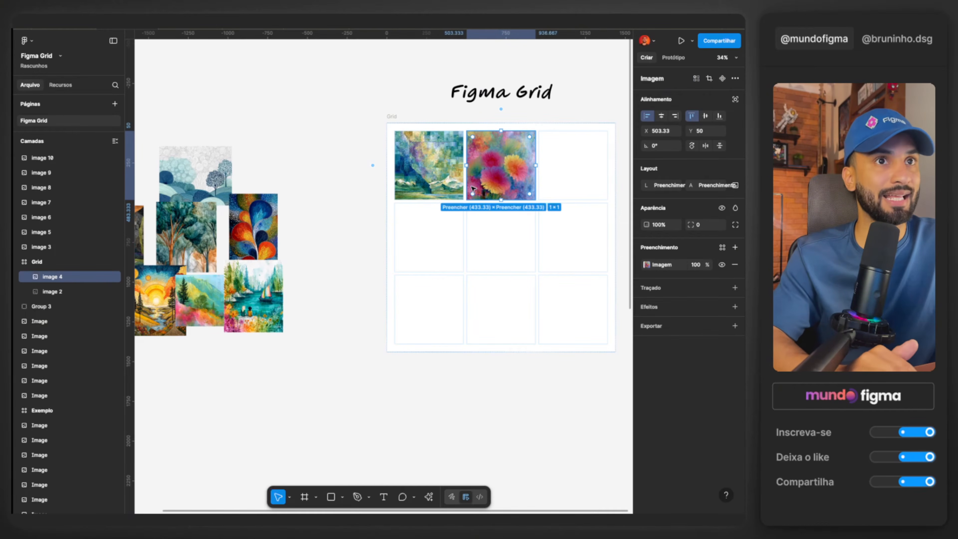
{"action": "left_click_drag", "start_coordinate": [195, 168], "coordinate": [573, 167]}
{"action": "left_click_drag", "start_coordinate": [186, 235], "coordinate": [428, 237]}
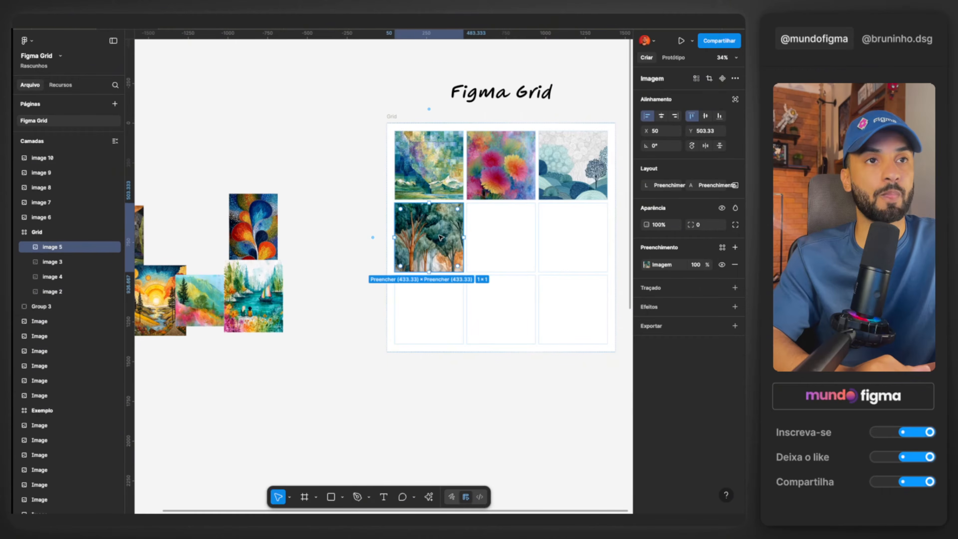
{"action": "left_click_drag", "start_coordinate": [253, 226], "coordinate": [486, 235]}
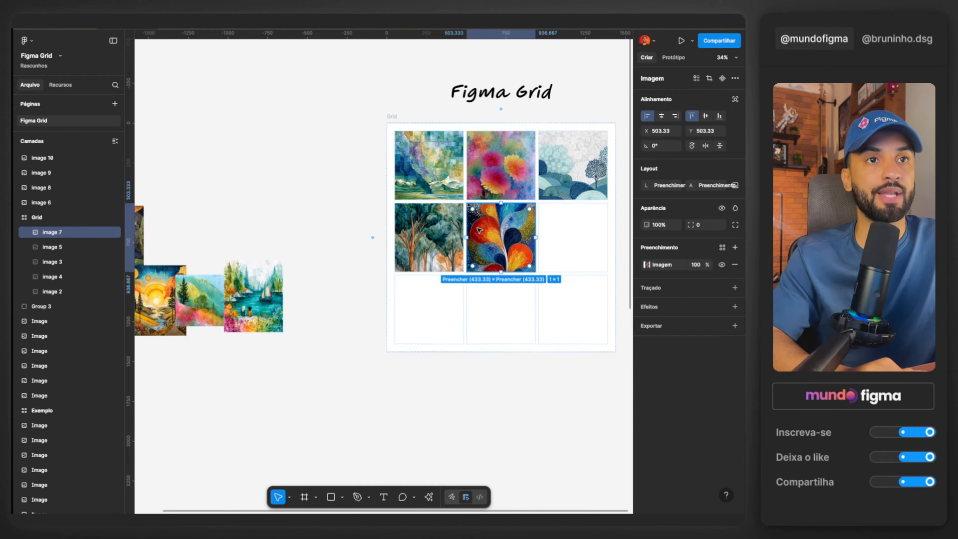
Stretch the swirl image down over two rows and place the sailboat lake image in the bottom-left cell
{"action": "scroll", "coordinate": [558, 226], "scroll_direction": "up", "scroll_amount": 3}
{"action": "scroll", "coordinate": [495, 268], "scroll_direction": "up", "scroll_amount": 2}
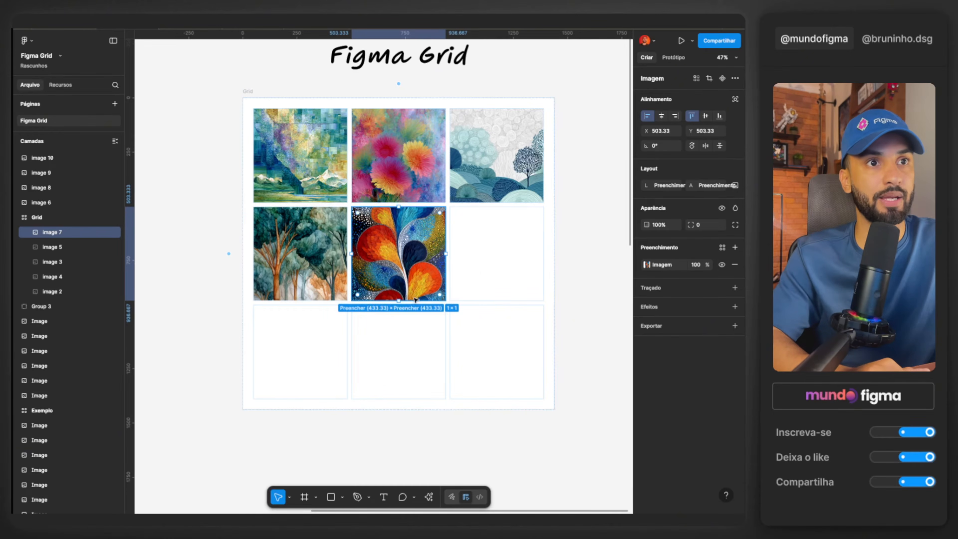
{"action": "left_click_drag", "start_coordinate": [414, 300], "coordinate": [406, 411]}
{"action": "left_click", "coordinate": [403, 445]}
{"action": "scroll", "coordinate": [403, 445], "scroll_direction": "down", "scroll_amount": 3}
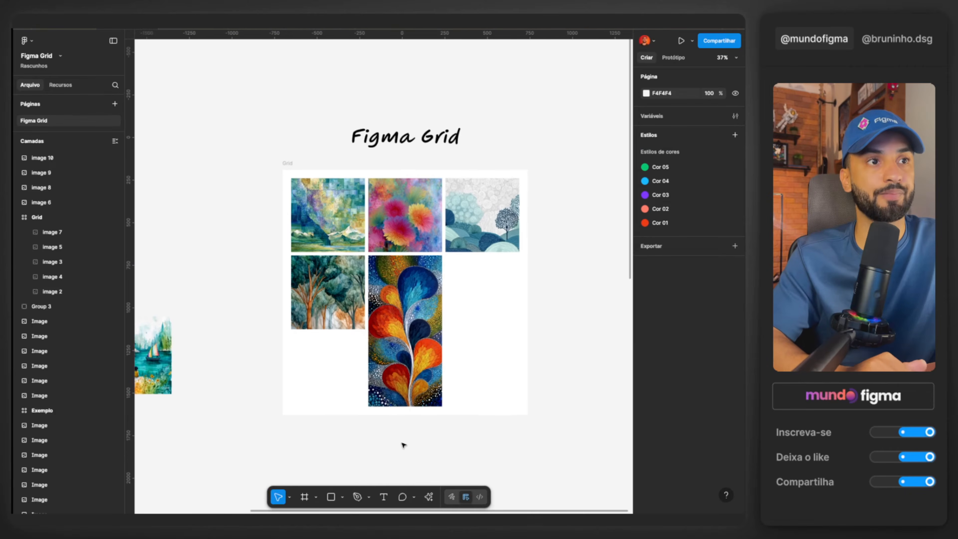
{"action": "scroll", "coordinate": [402, 445], "scroll_direction": "left", "scroll_amount": 2}
{"action": "left_click_drag", "start_coordinate": [227, 341], "coordinate": [419, 351]}
Stretch the blue hills image down over two rows and move the forest image to the bottom-right cell
{"action": "left_click", "coordinate": [576, 207]}
{"action": "left_click_drag", "start_coordinate": [560, 232], "coordinate": [556, 303]}
{"action": "scroll", "coordinate": [557, 307], "scroll_direction": "right", "scroll_amount": 1}
{"action": "left_click_drag", "start_coordinate": [371, 277], "coordinate": [507, 342]}
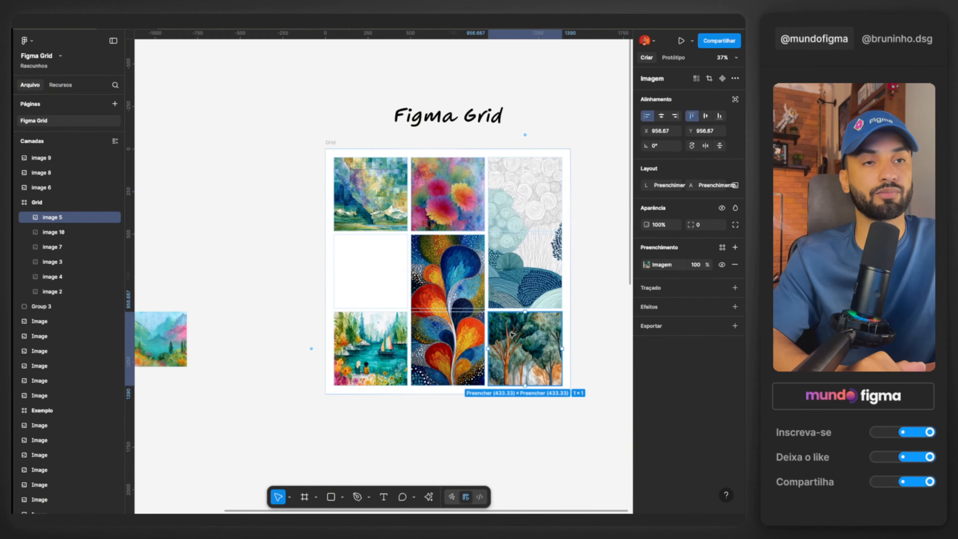
Stretch the sailboat lake image upward to span the two lower rows of the first column
{"action": "left_click", "coordinate": [366, 345]}
{"action": "left_click_drag", "start_coordinate": [395, 312], "coordinate": [394, 235]}
{"action": "left_click", "coordinate": [275, 281]}
Widen the Grid frame to 1557 and try out a different frame height
{"action": "scroll", "coordinate": [276, 282], "scroll_direction": "down", "scroll_amount": 2}
{"action": "scroll", "coordinate": [276, 281], "scroll_direction": "right", "scroll_amount": 5}
{"action": "left_click", "coordinate": [254, 222]}
{"action": "scroll", "coordinate": [254, 222], "scroll_direction": "left", "scroll_amount": 4}
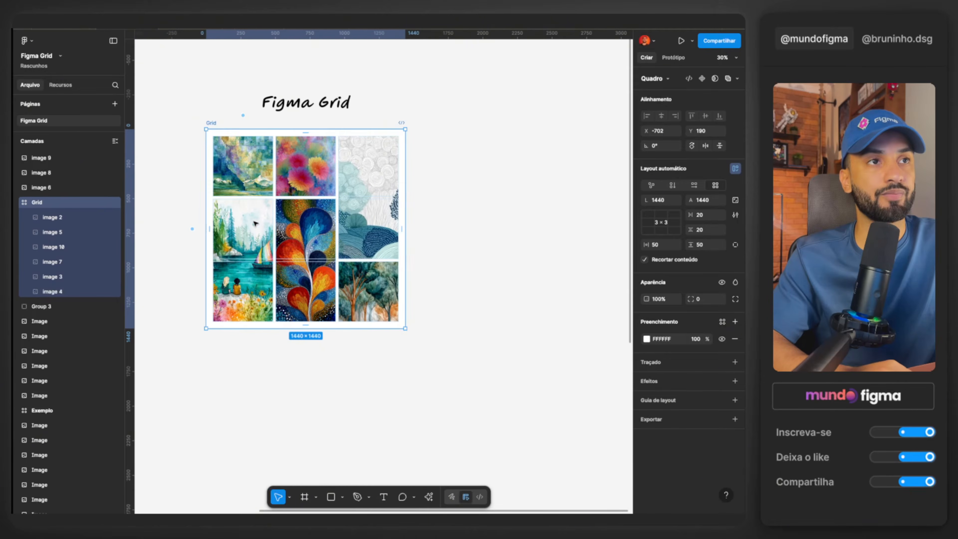
{"action": "scroll", "coordinate": [256, 222], "scroll_direction": "up", "scroll_amount": 2}
{"action": "scroll", "coordinate": [256, 223], "scroll_direction": "left", "scroll_amount": 2}
{"action": "scroll", "coordinate": [403, 220], "scroll_direction": "up", "scroll_amount": 2}
{"action": "left_click_drag", "start_coordinate": [446, 242], "coordinate": [525, 226]}
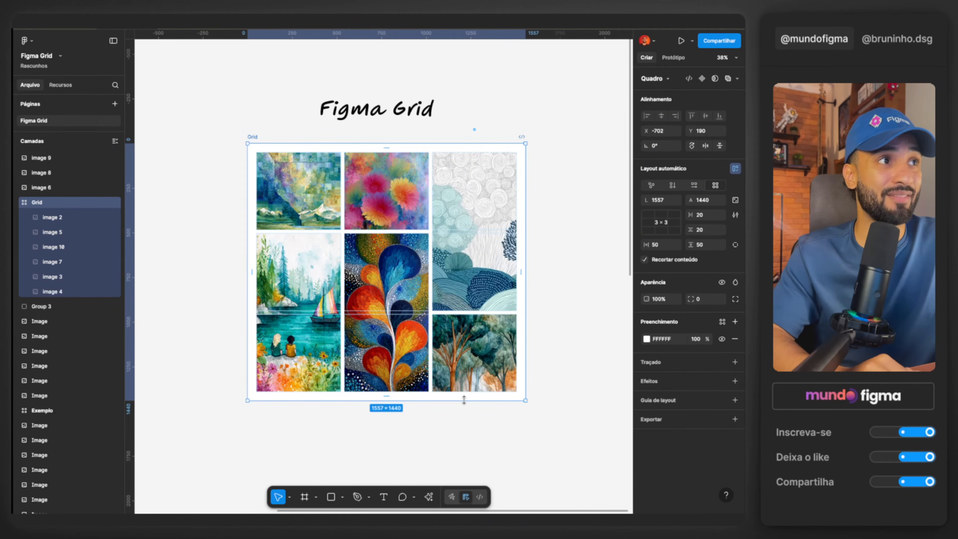
{"action": "left_click_drag", "start_coordinate": [464, 400], "coordinate": [468, 359]}
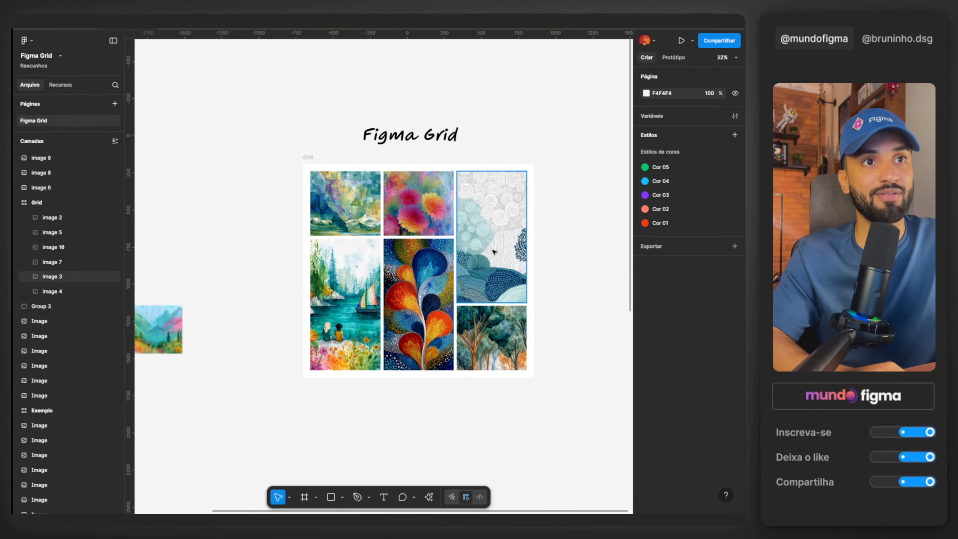
Try moving the blue hills image out of the grid and undo the move
{"action": "left_click_drag", "start_coordinate": [495, 251], "coordinate": [233, 219]}
{"action": "key", "text": "ctrl+z"}
{"action": "scroll", "coordinate": [534, 211], "scroll_direction": "left", "scroll_amount": 2}
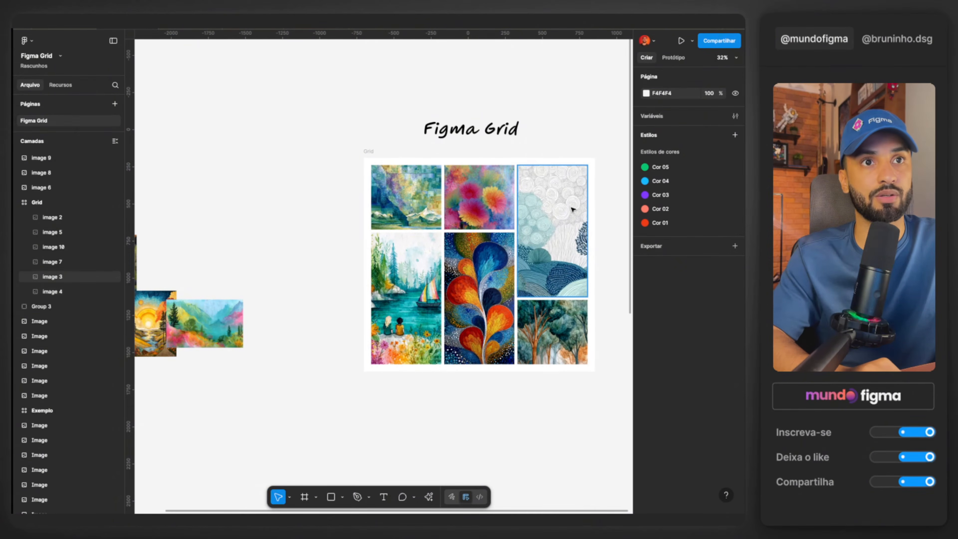
{"action": "left_click", "coordinate": [571, 212]}
{"action": "scroll", "coordinate": [163, 175], "scroll_direction": "right", "scroll_amount": 1}
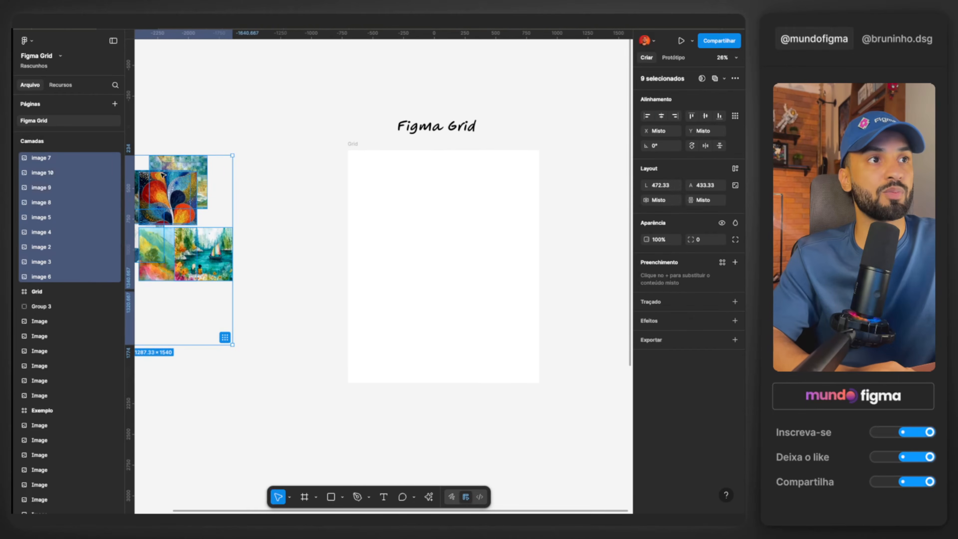
Move all nine selected images into the empty Grid frame together and deselect them
{"action": "left_click_drag", "start_coordinate": [163, 175], "coordinate": [377, 181]}
{"action": "left_click", "coordinate": [272, 197]}
{"action": "scroll", "coordinate": [272, 198], "scroll_direction": "right", "scroll_amount": 1}
{"action": "scroll", "coordinate": [513, 254], "scroll_direction": "up", "scroll_amount": 3}
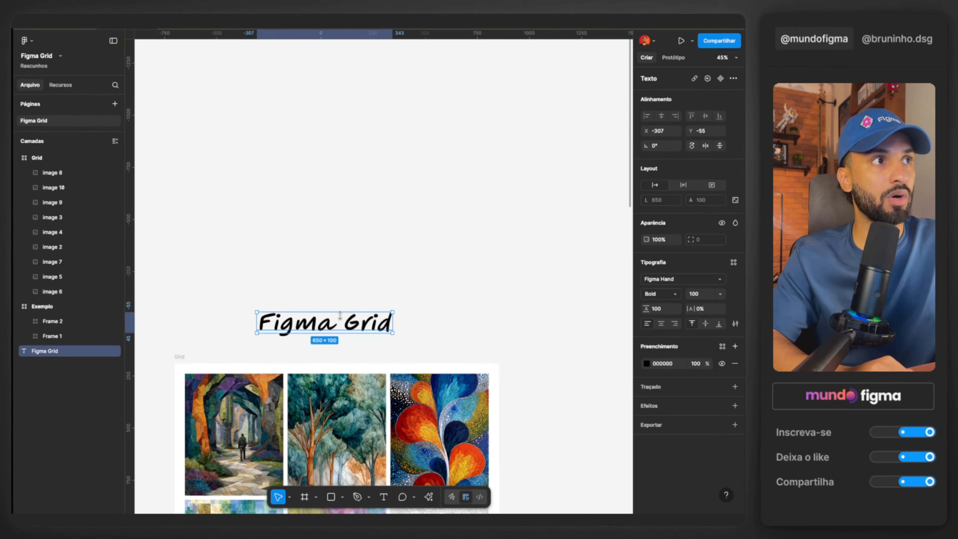
Move the Figma Grid title higher above the image gallery, to Y -649
{"action": "left_click_drag", "start_coordinate": [333, 322], "coordinate": [334, 201]}
{"action": "scroll", "coordinate": [301, 204], "scroll_direction": "up", "scroll_amount": 5}
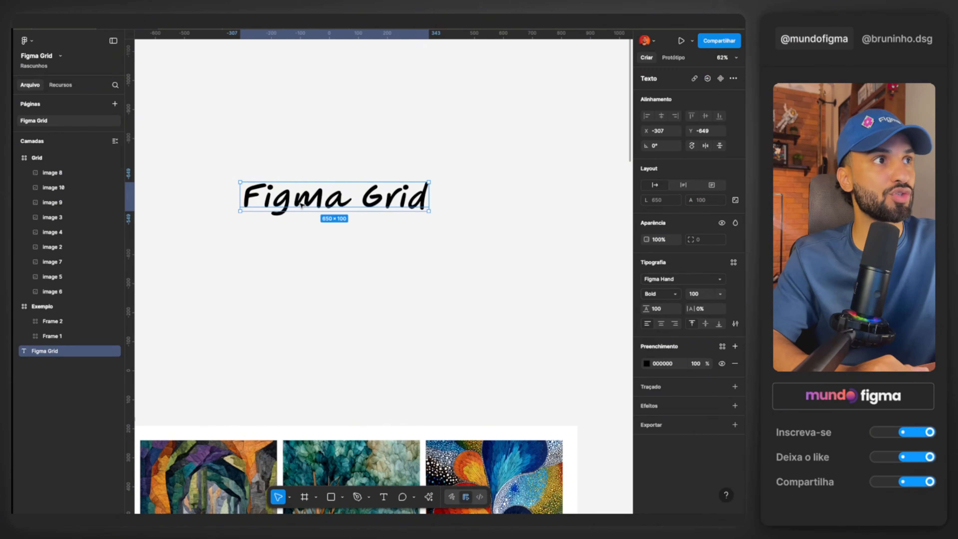
{"action": "scroll", "coordinate": [297, 207], "scroll_direction": "up", "scroll_amount": 2}
{"action": "scroll", "coordinate": [297, 207], "scroll_direction": "right", "scroll_amount": 2}
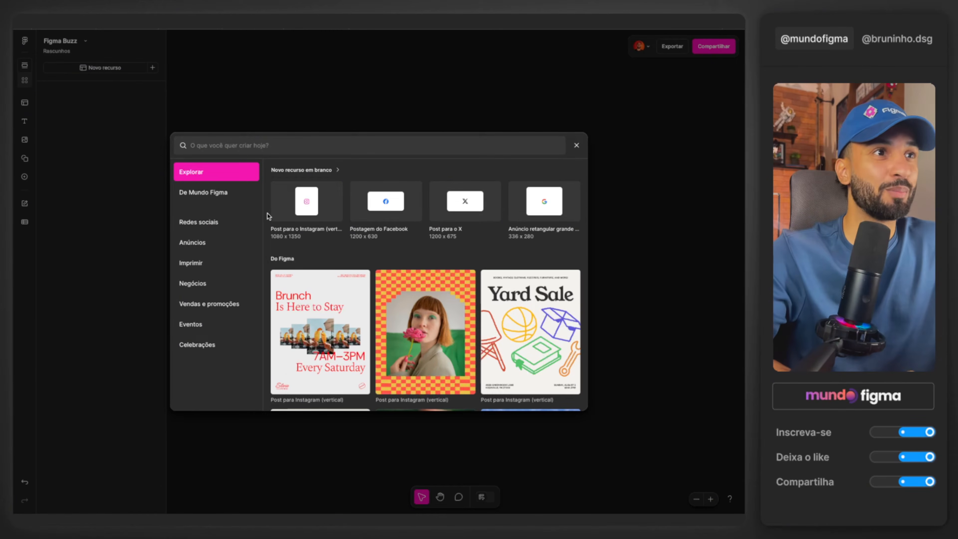
In Figma Buzz, browse the template gallery through the ads, print, business, sales and promotions, events and celebrations categories
{"action": "scroll", "coordinate": [283, 249], "scroll_direction": "down", "scroll_amount": 10}
{"action": "scroll", "coordinate": [283, 248], "scroll_direction": "up", "scroll_amount": 8}
{"action": "scroll", "coordinate": [284, 253], "scroll_direction": "up", "scroll_amount": 2}
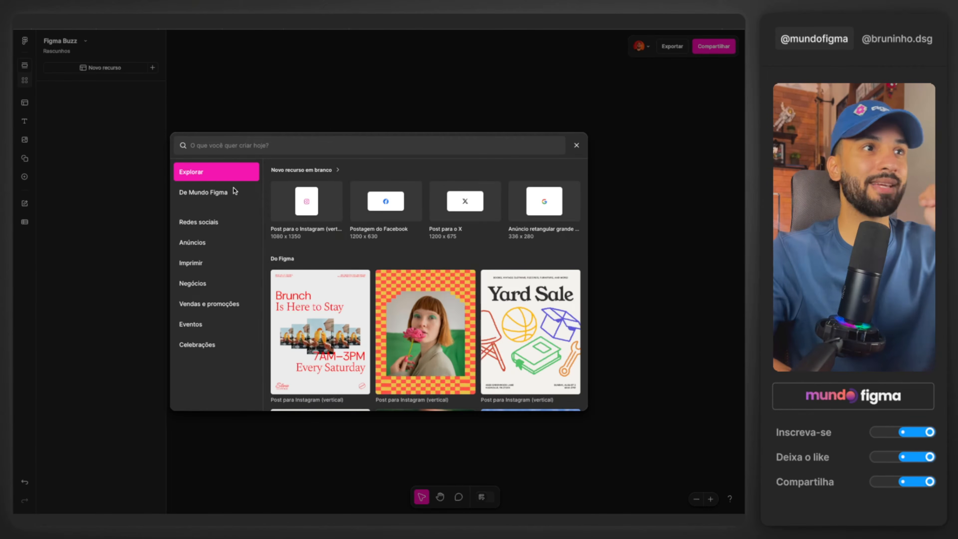
{"action": "left_click", "coordinate": [209, 242]}
{"action": "left_click", "coordinate": [214, 265]}
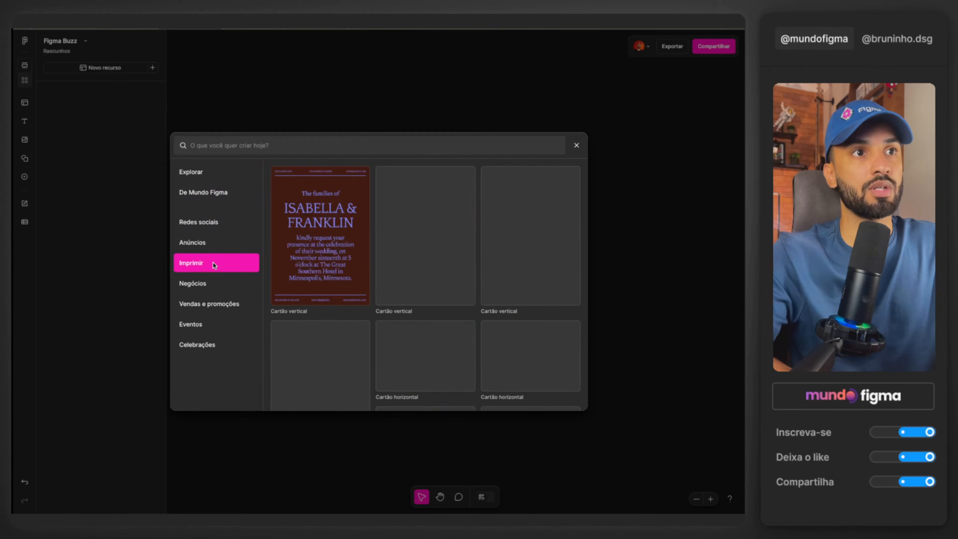
{"action": "left_click", "coordinate": [196, 283]}
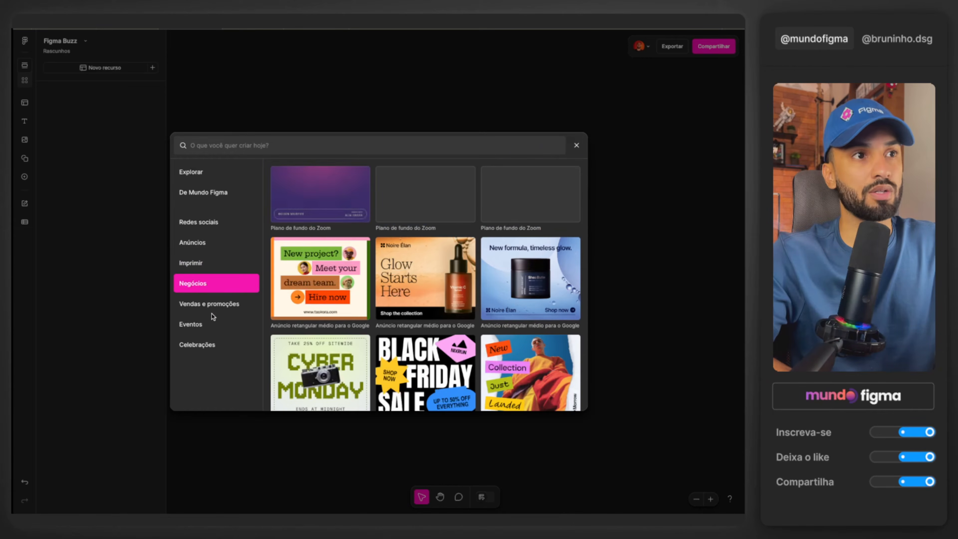
{"action": "left_click", "coordinate": [212, 304]}
{"action": "left_click", "coordinate": [200, 324]}
{"action": "left_click", "coordinate": [203, 345]}
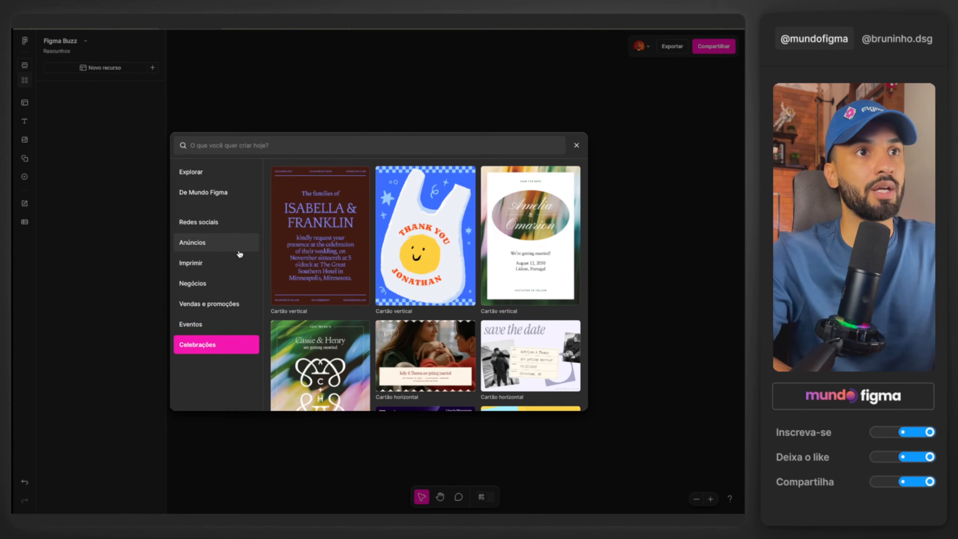
Add the black Propel quote template, a square LinkedIn post, from the social media category
{"action": "left_click", "coordinate": [212, 221]}
{"action": "scroll", "coordinate": [419, 258], "scroll_direction": "down", "scroll_amount": 8}
{"action": "scroll", "coordinate": [464, 313], "scroll_direction": "up", "scroll_amount": 2}
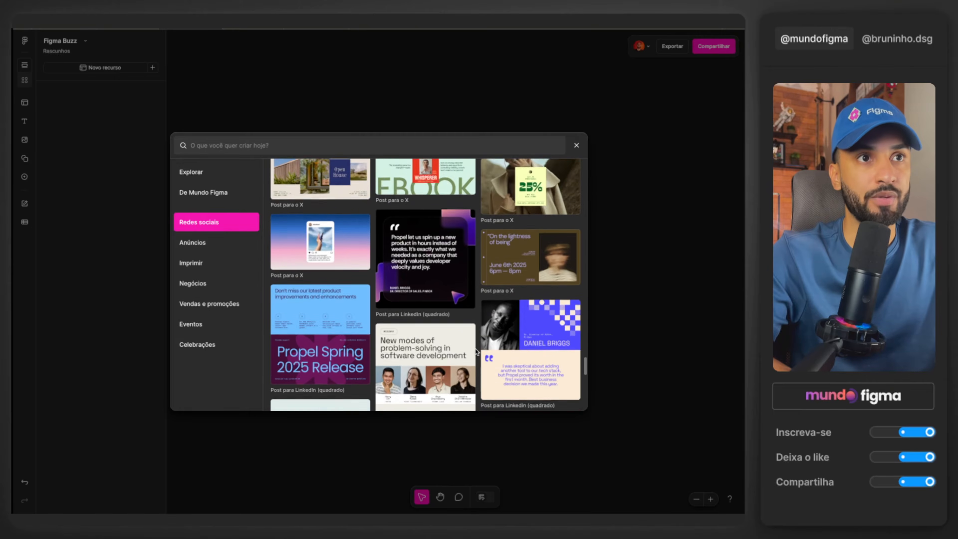
{"action": "left_click", "coordinate": [436, 282]}
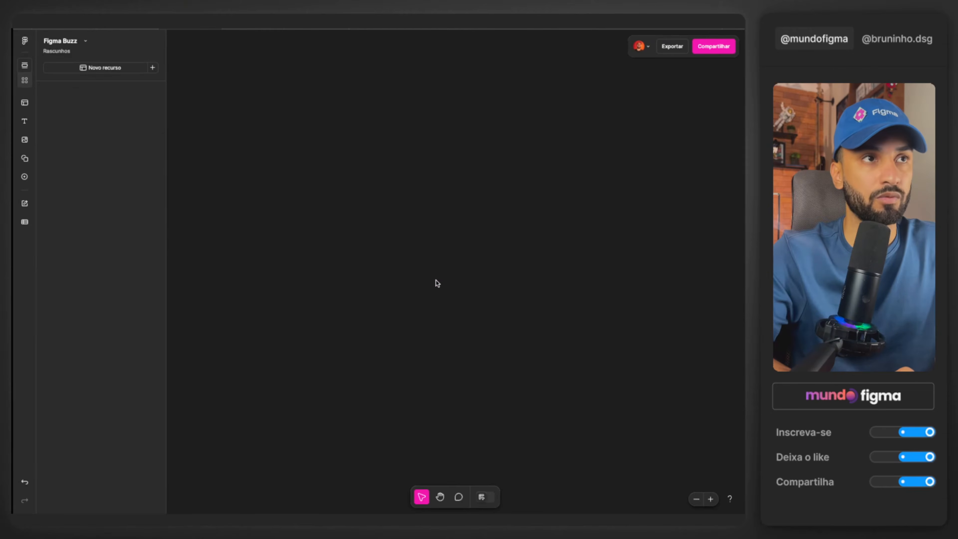
Switch to the full design mode, inspect the quote text's and the post's properties, and return to the simplified Buzz editor
{"action": "left_click", "coordinate": [485, 496]}
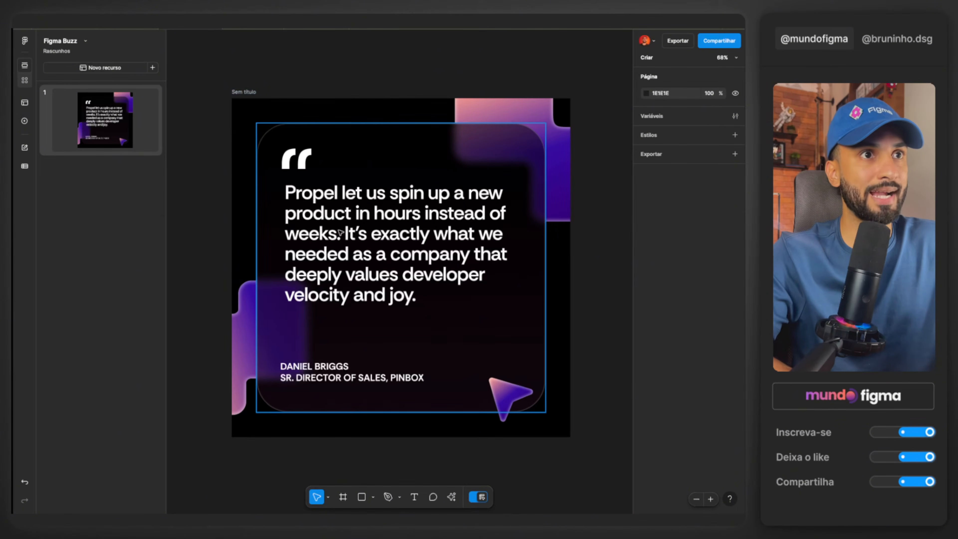
{"action": "left_click", "coordinate": [356, 236]}
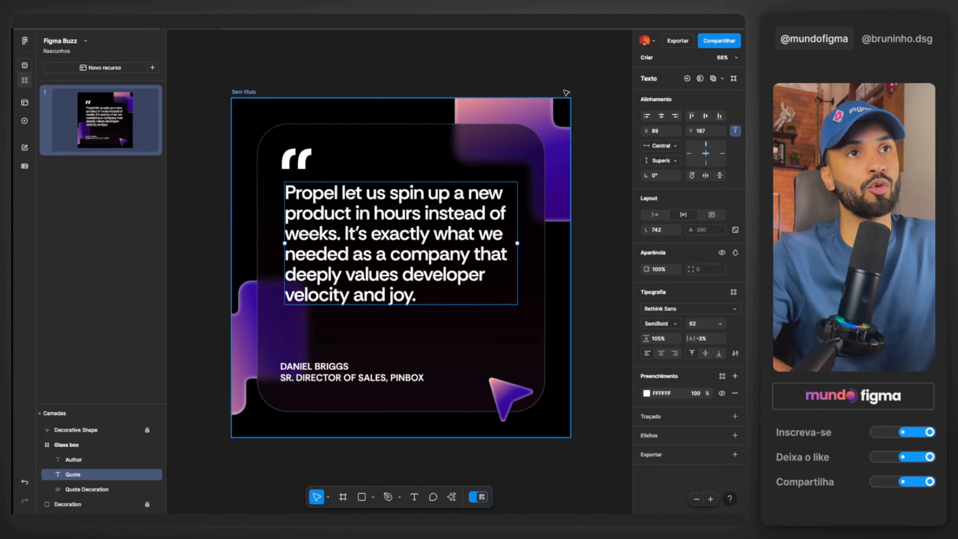
{"action": "left_click", "coordinate": [338, 91]}
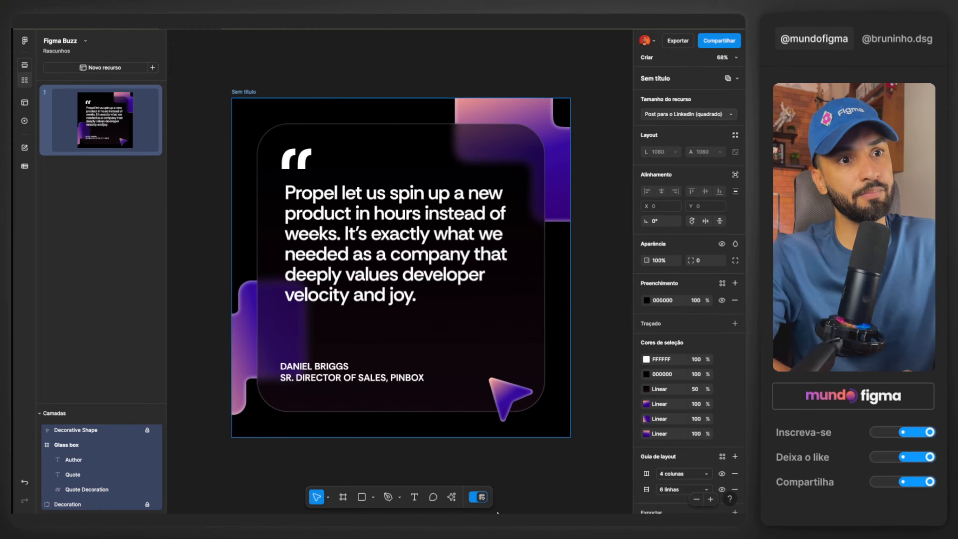
{"action": "left_click", "coordinate": [468, 498]}
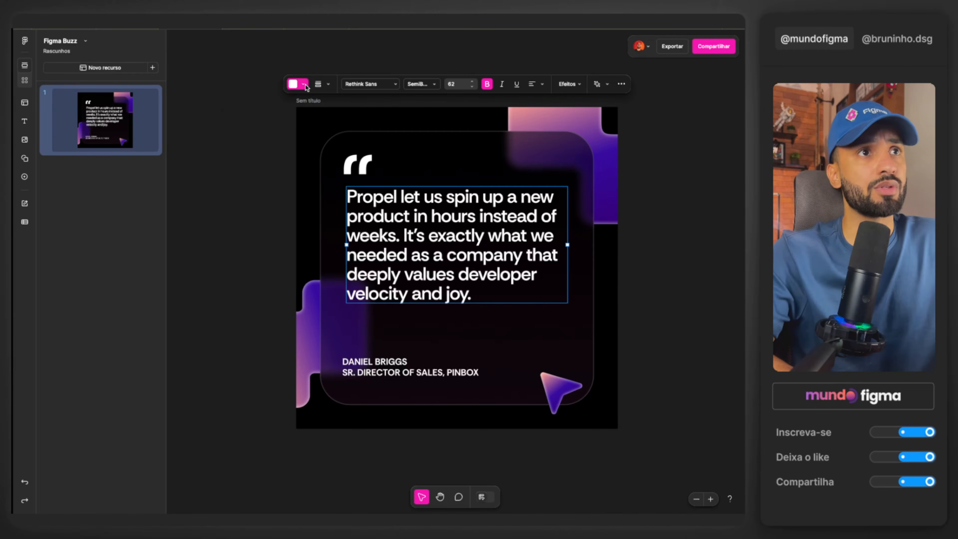
Examine the quote text's fill, border, font, weight, effects and AI rewriting and translation options
{"action": "left_click", "coordinate": [304, 85]}
{"action": "left_click", "coordinate": [323, 84]}
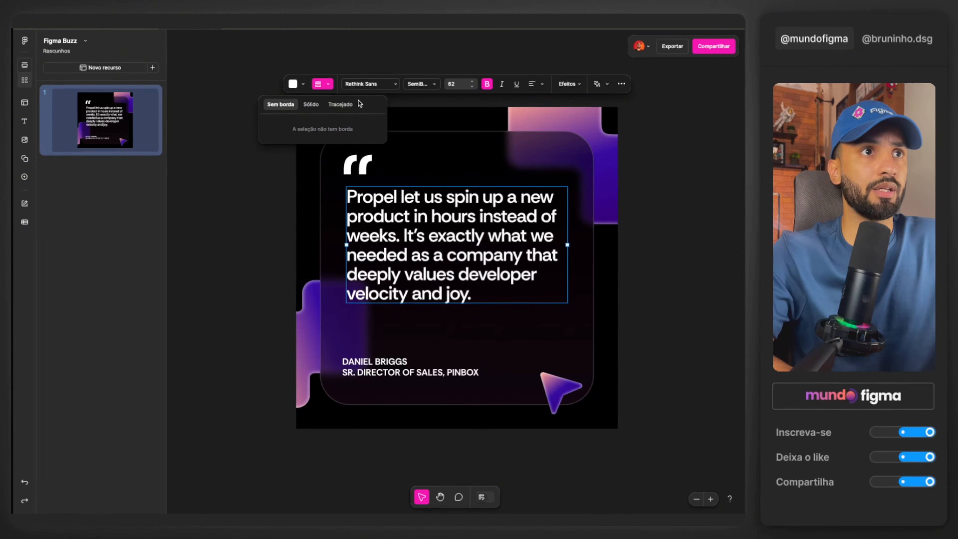
{"action": "left_click", "coordinate": [369, 83]}
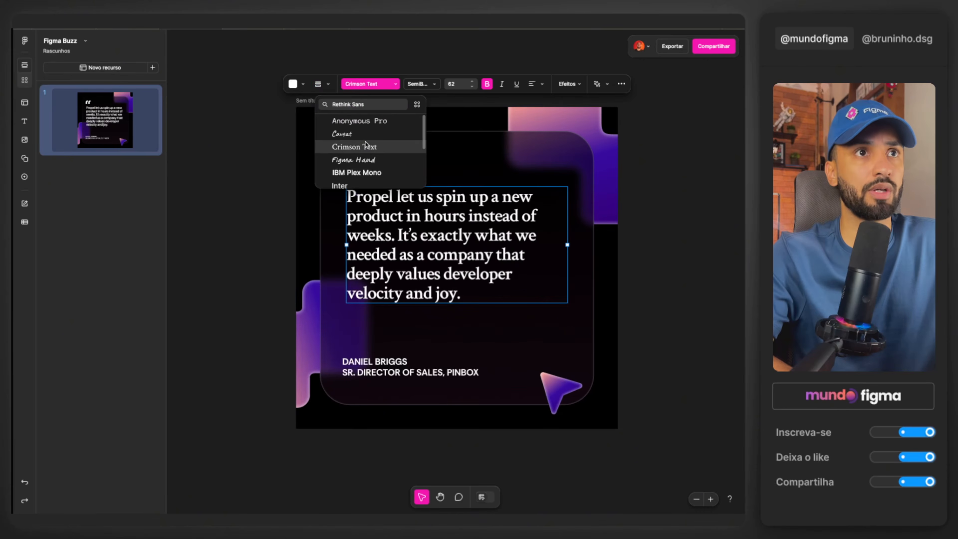
{"action": "left_click", "coordinate": [421, 84]}
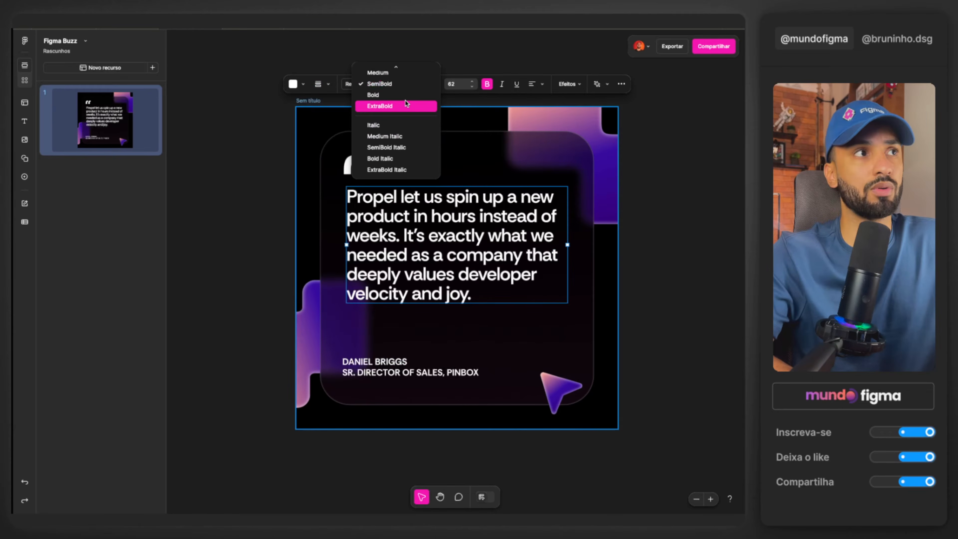
{"action": "left_click", "coordinate": [460, 75]}
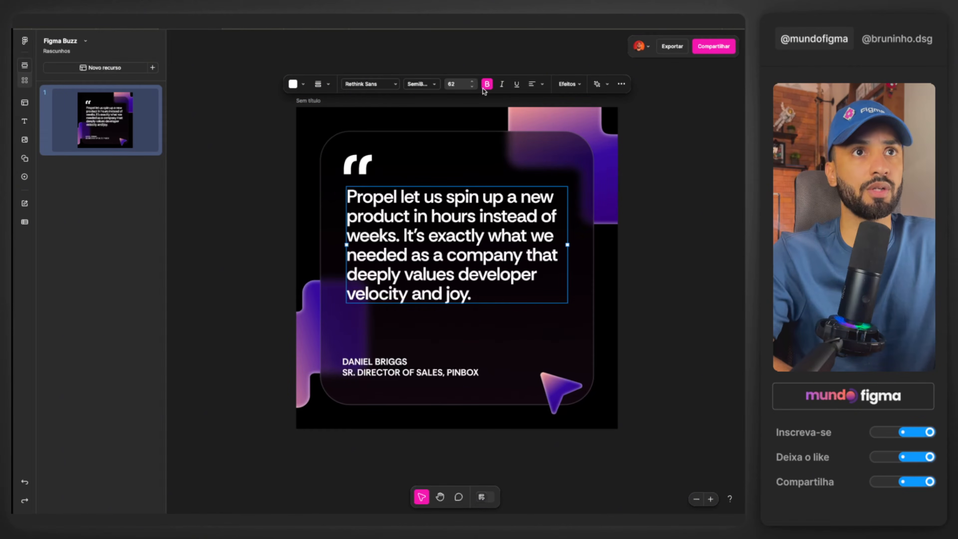
{"action": "left_click", "coordinate": [574, 84]}
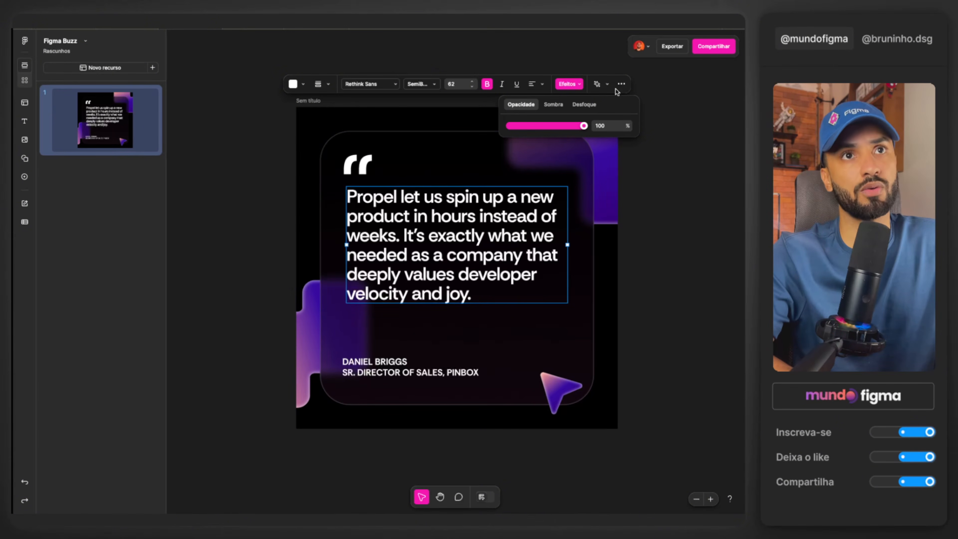
{"action": "left_click", "coordinate": [605, 85]}
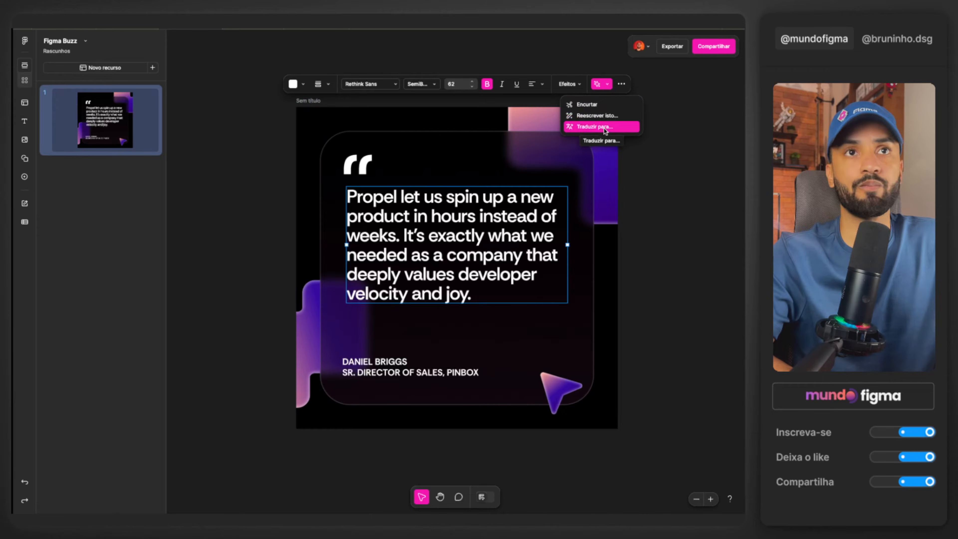
Try formatting the quote as a numbered list and undo it
{"action": "left_click", "coordinate": [620, 85]}
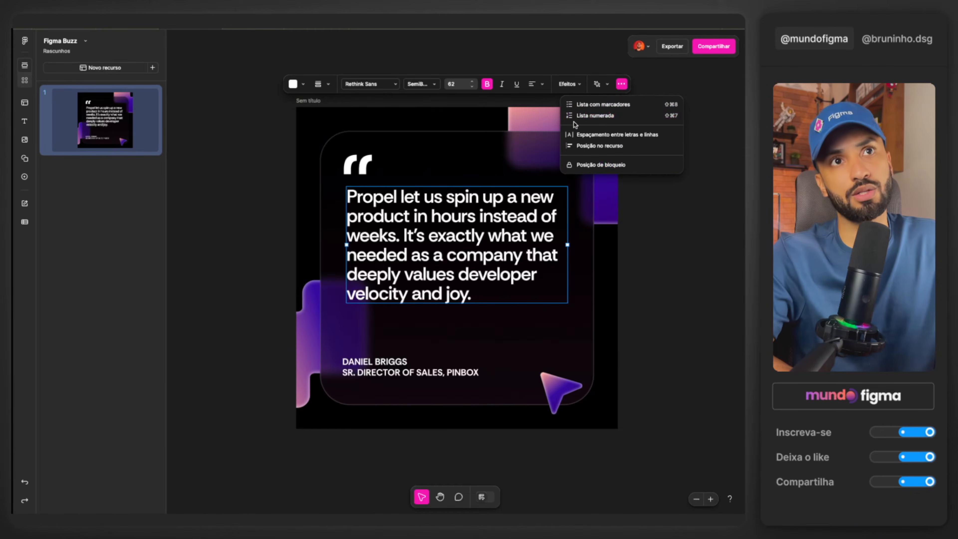
{"action": "left_click", "coordinate": [588, 115]}
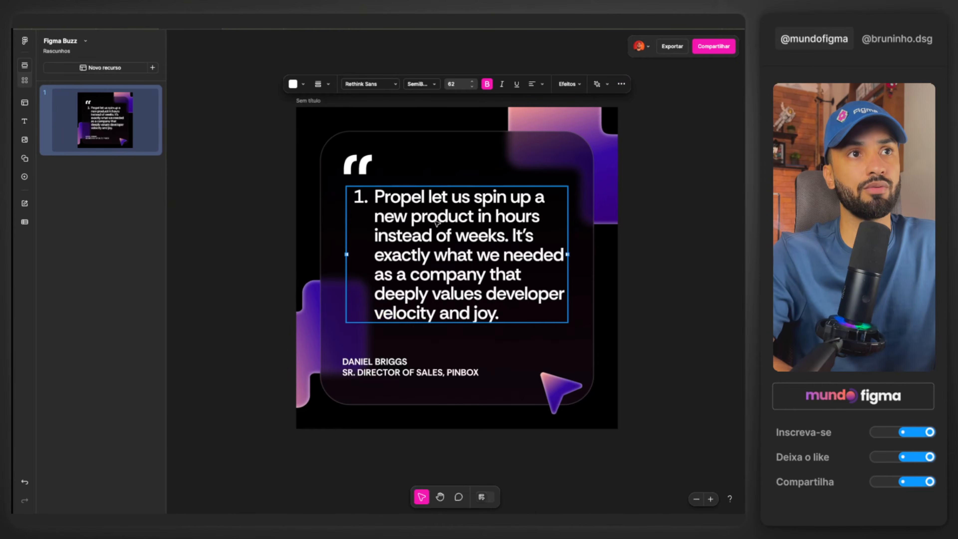
{"action": "key", "text": "ctrl+z"}
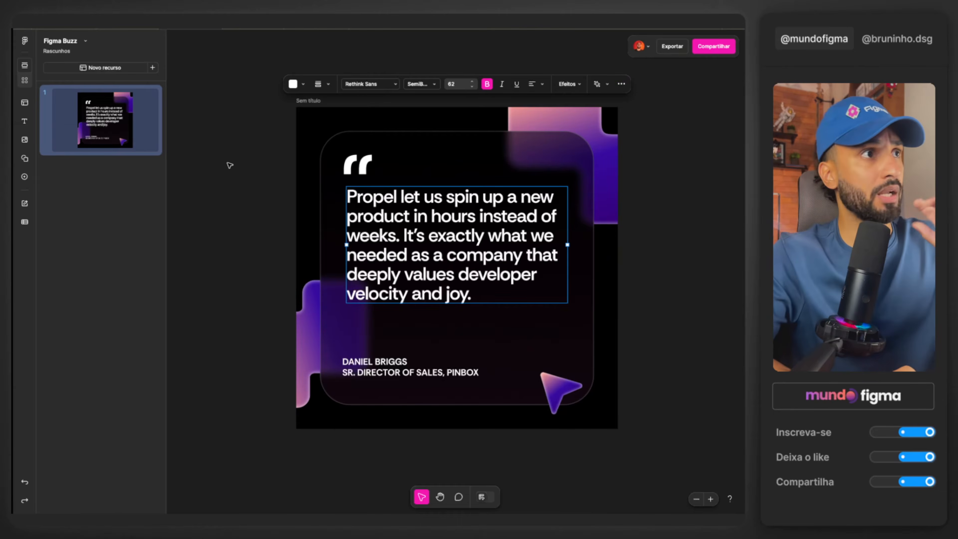
Browse the ready-made templates and add the Facebook post with a white social card on a yellow-to-blue gradient
{"action": "left_click", "coordinate": [25, 103]}
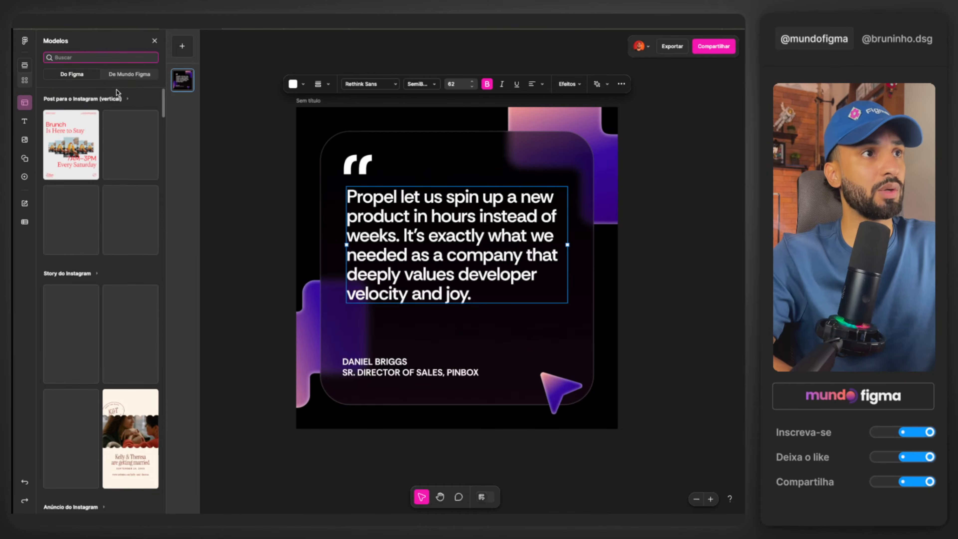
{"action": "scroll", "coordinate": [102, 158], "scroll_direction": "down", "scroll_amount": 15}
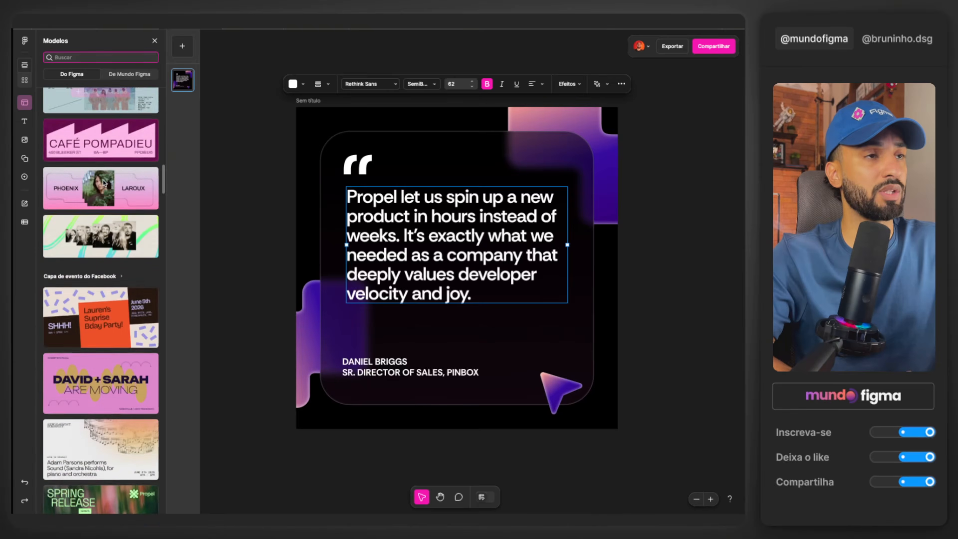
{"action": "scroll", "coordinate": [104, 183], "scroll_direction": "down", "scroll_amount": 3}
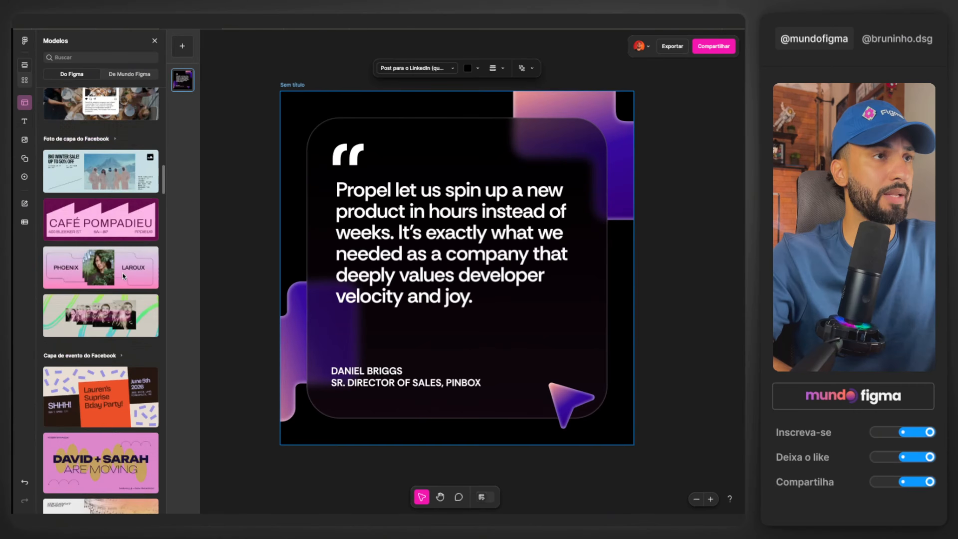
{"action": "scroll", "coordinate": [123, 276], "scroll_direction": "up", "scroll_amount": 8}
{"action": "scroll", "coordinate": [122, 276], "scroll_direction": "down", "scroll_amount": 4}
{"action": "scroll", "coordinate": [123, 282], "scroll_direction": "up", "scroll_amount": 3}
{"action": "scroll", "coordinate": [122, 310], "scroll_direction": "down", "scroll_amount": 1}
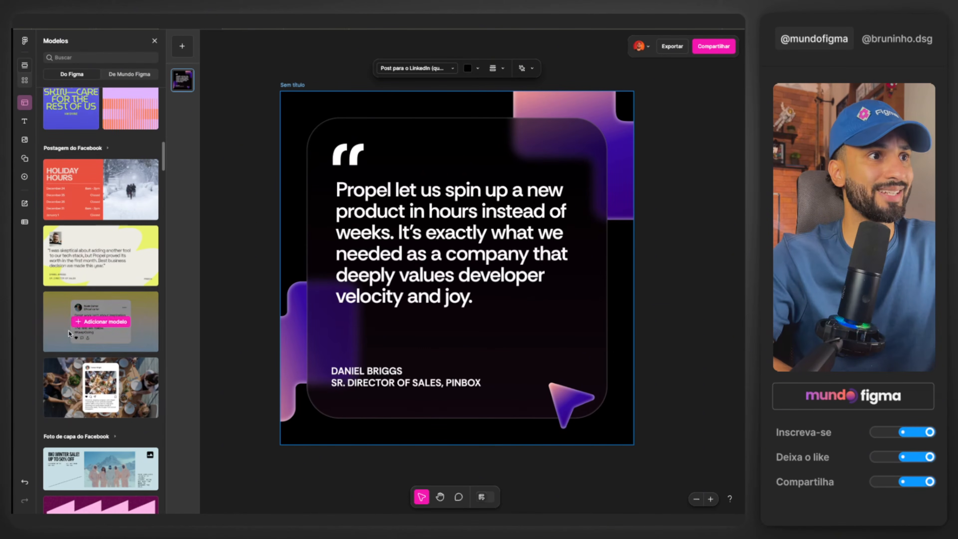
{"action": "scroll", "coordinate": [114, 325], "scroll_direction": "down", "scroll_amount": 2}
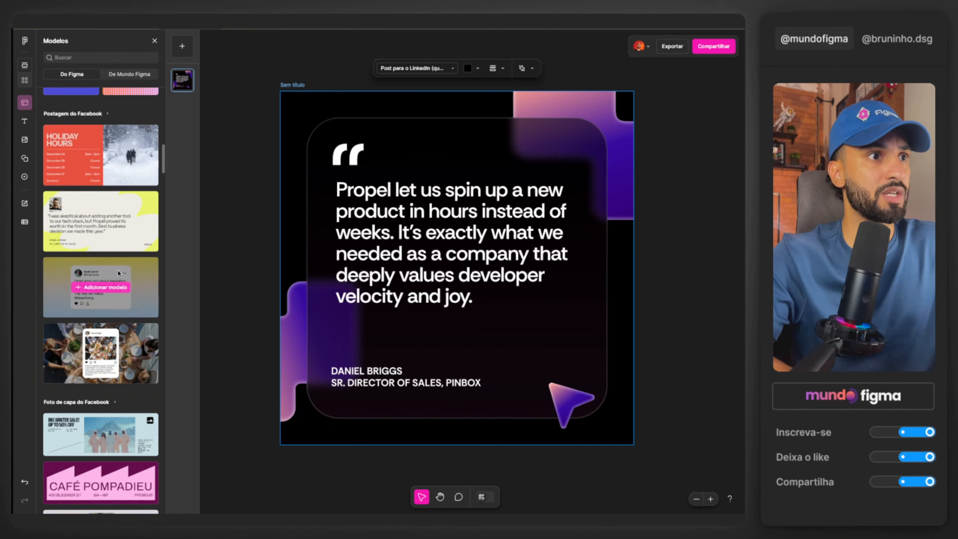
{"action": "left_click", "coordinate": [101, 287]}
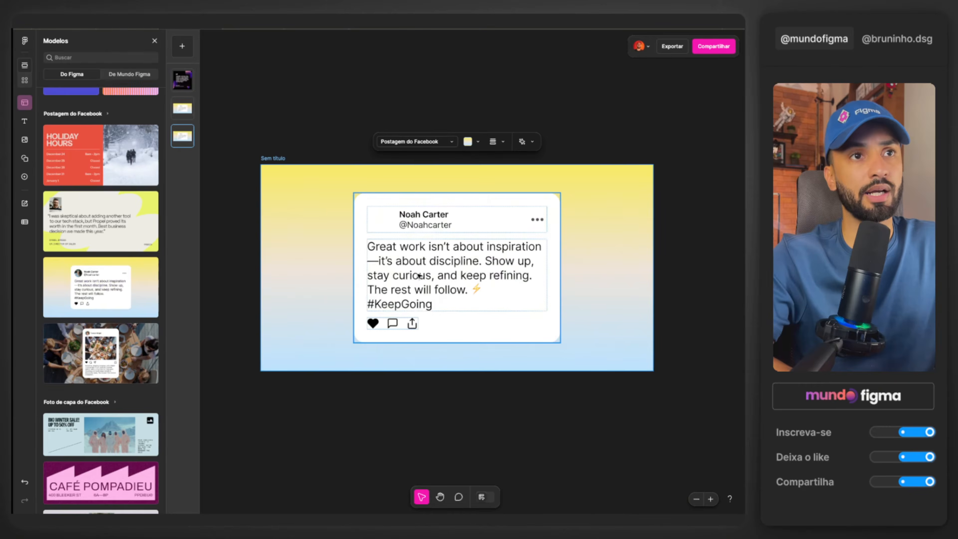
Select the round profile photo inside the social card and look at its image fill options
{"action": "double_click", "coordinate": [436, 270]}
{"action": "left_click", "coordinate": [385, 227]}
{"action": "double_click", "coordinate": [385, 223]}
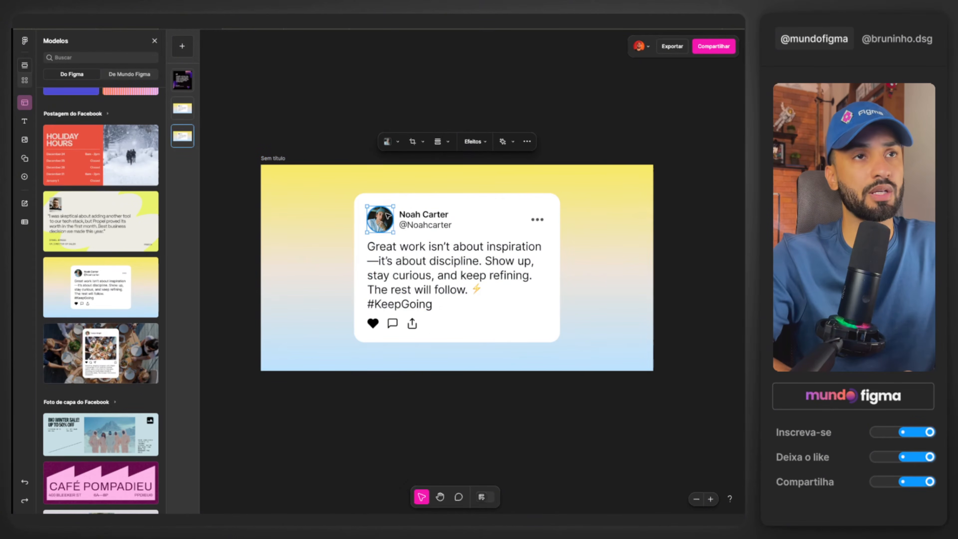
{"action": "left_click", "coordinate": [399, 142]}
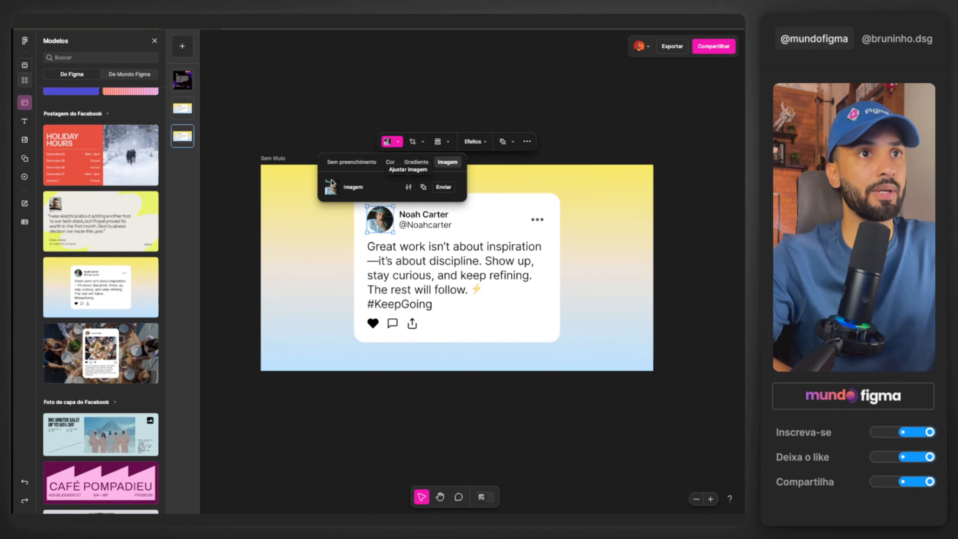
{"action": "left_click", "coordinate": [314, 118]}
Undo the added Facebook post templates so only the LinkedIn quote post is left
{"action": "key", "text": "super+z"}
{"action": "key", "text": "super+z"}
{"action": "key", "text": "super+z"}
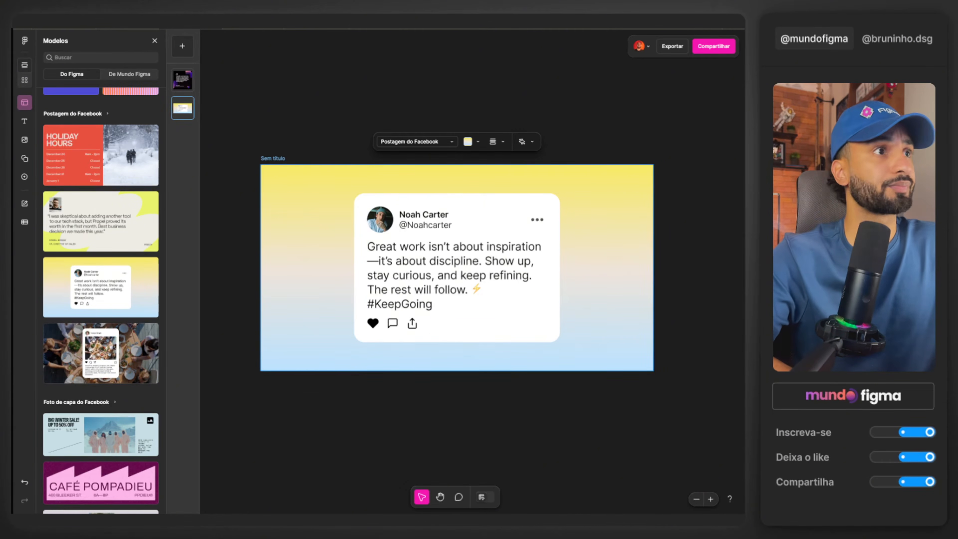
Look through the insertable text styles, image creation and upload options, shapes and asset libraries
{"action": "left_click", "coordinate": [24, 121]}
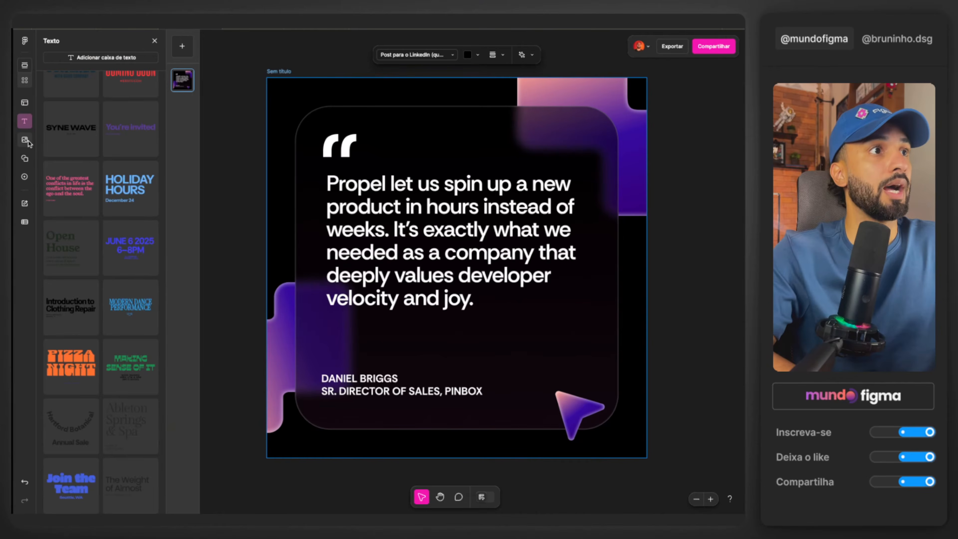
{"action": "left_click", "coordinate": [25, 140]}
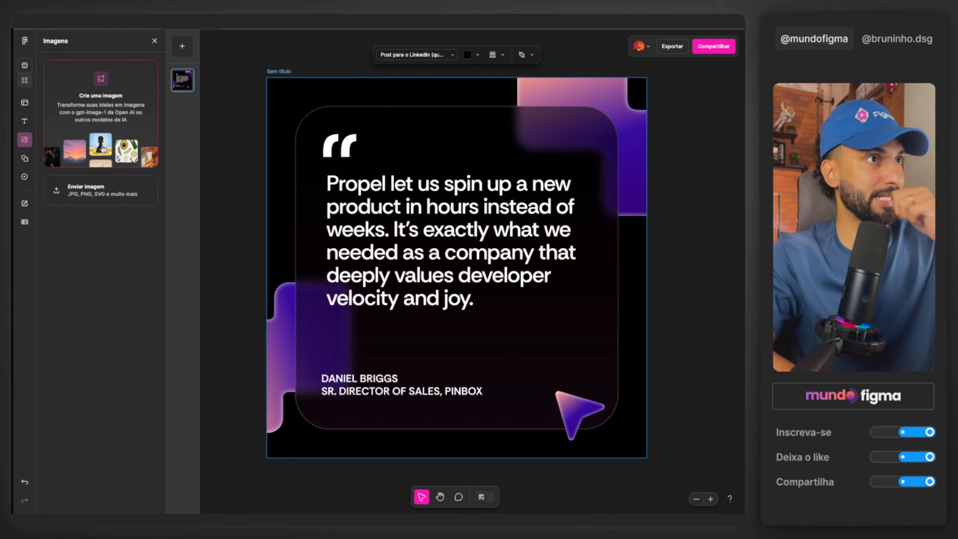
{"action": "left_click", "coordinate": [25, 160]}
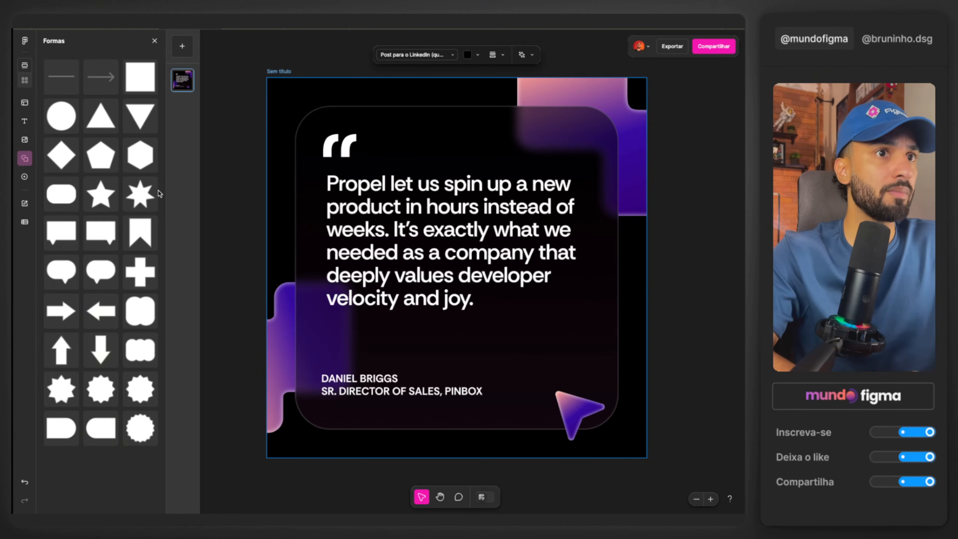
{"action": "left_click", "coordinate": [283, 344]}
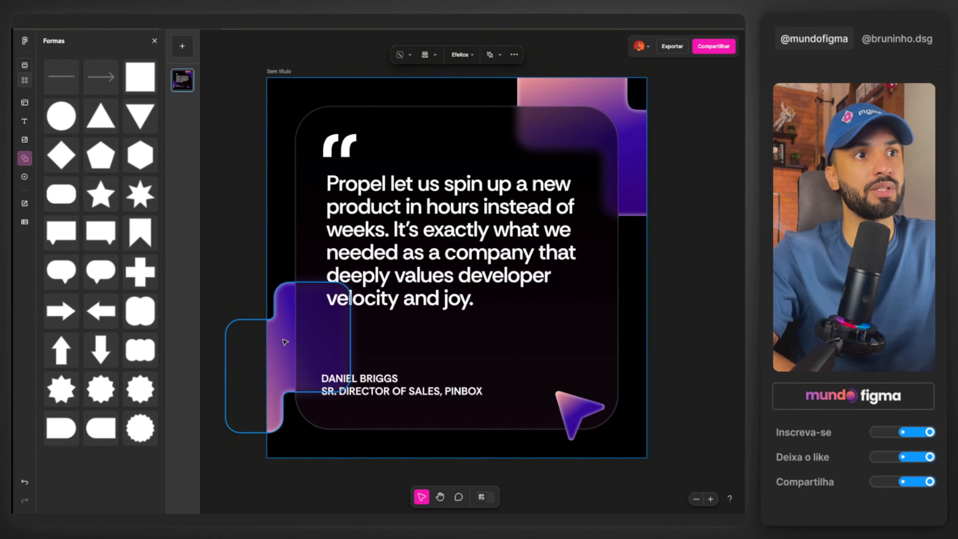
{"action": "left_click", "coordinate": [24, 176]}
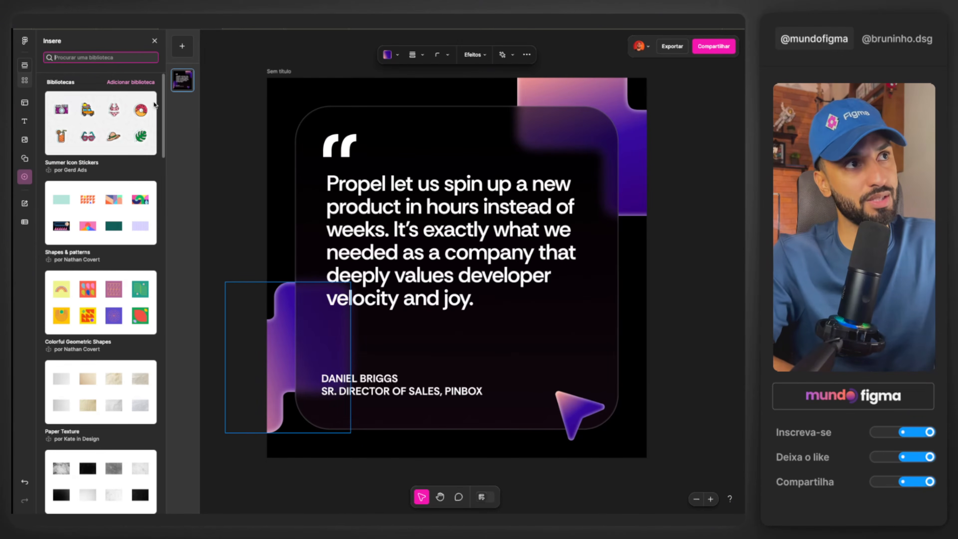
Try the camera sticker from the Summer Icon Stickers library on the quote card and look at its styling options
{"action": "left_click", "coordinate": [242, 137]}
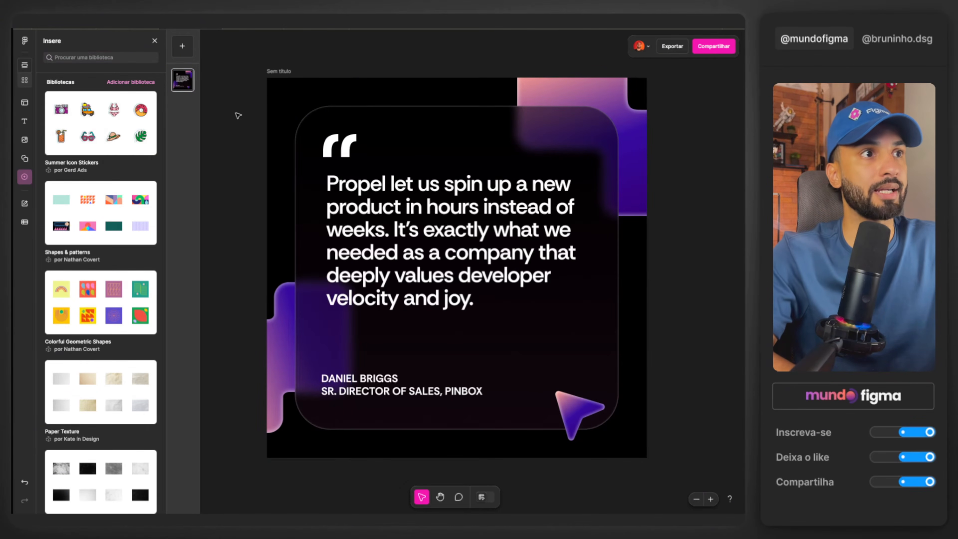
{"action": "left_click", "coordinate": [103, 129]}
{"action": "left_click_drag", "start_coordinate": [76, 117], "coordinate": [412, 162]}
{"action": "left_click", "coordinate": [397, 55]}
{"action": "left_click", "coordinate": [447, 55]}
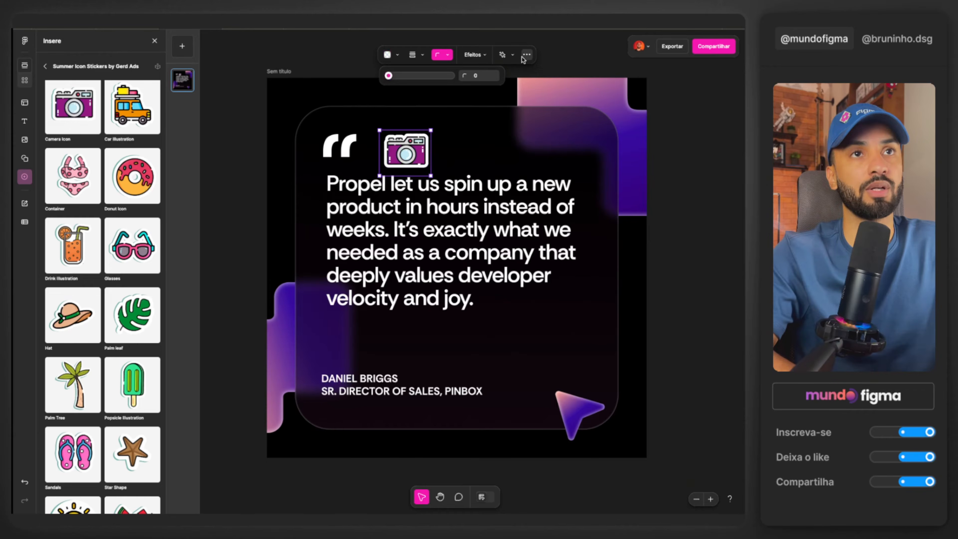
{"action": "left_click", "coordinate": [512, 56]}
{"action": "left_click", "coordinate": [478, 56]}
{"action": "left_click", "coordinate": [441, 55]}
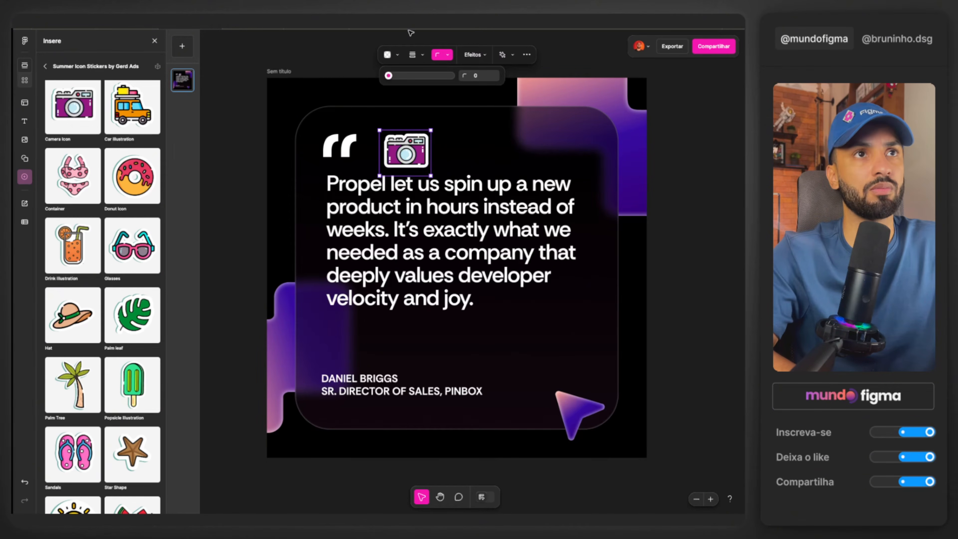
{"action": "left_click", "coordinate": [414, 119]}
{"action": "key", "text": "Delete"}
Browse the asset libraries and look at the hand-drawn arrows in Scribbles & Doodles
{"action": "left_click", "coordinate": [45, 66]}
{"action": "scroll", "coordinate": [101, 226], "scroll_direction": "down", "scroll_amount": 5}
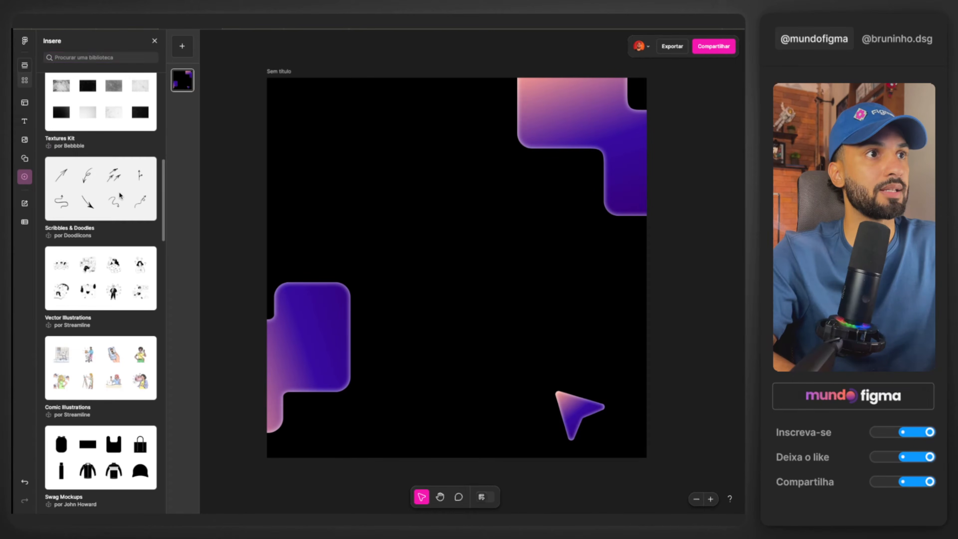
{"action": "left_click", "coordinate": [119, 195]}
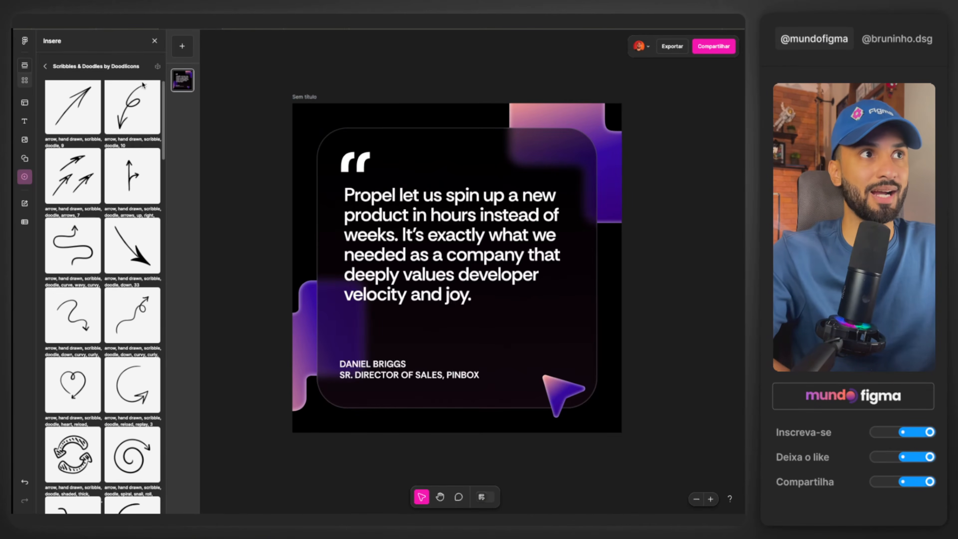
Delete the two purple gradient shapes at the post's upper right corner and left edge
{"action": "left_click", "coordinate": [25, 65]}
{"action": "left_click", "coordinate": [581, 113]}
{"action": "key", "text": "Delete"}
{"action": "left_click", "coordinate": [326, 359]}
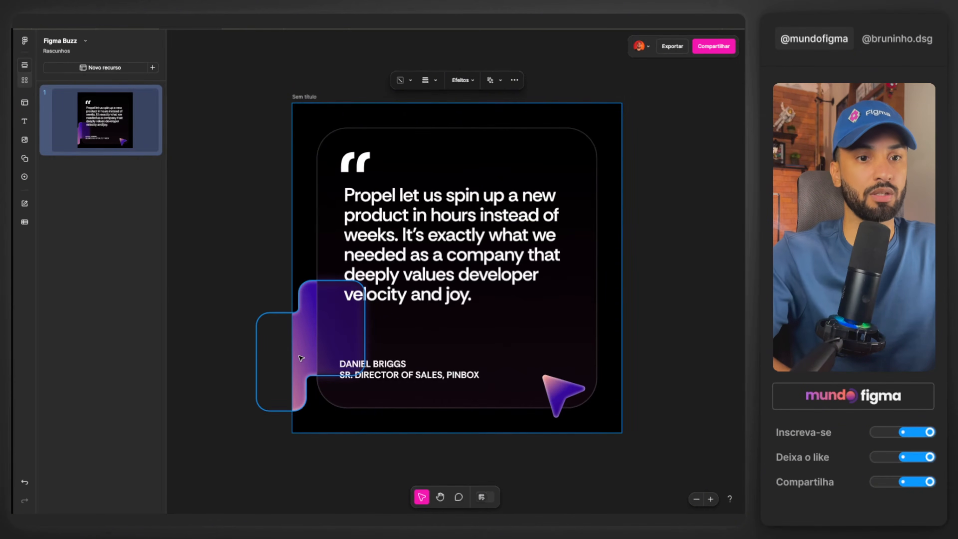
{"action": "key", "text": "Delete"}
Change the fill of the arrow at the card's lower right corner from a gradient to solid white
{"action": "left_click", "coordinate": [562, 390]}
{"action": "left_click", "coordinate": [398, 83]}
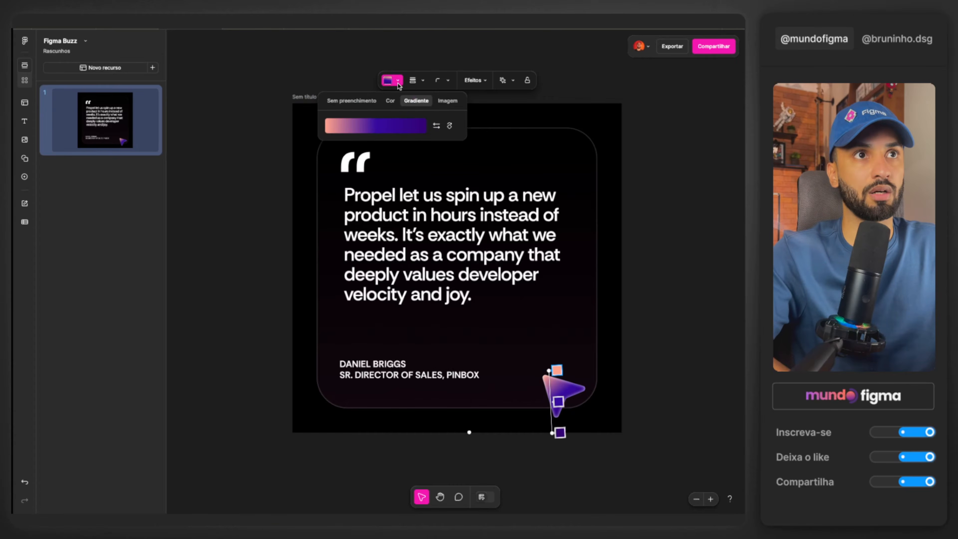
{"action": "left_click", "coordinate": [390, 100]}
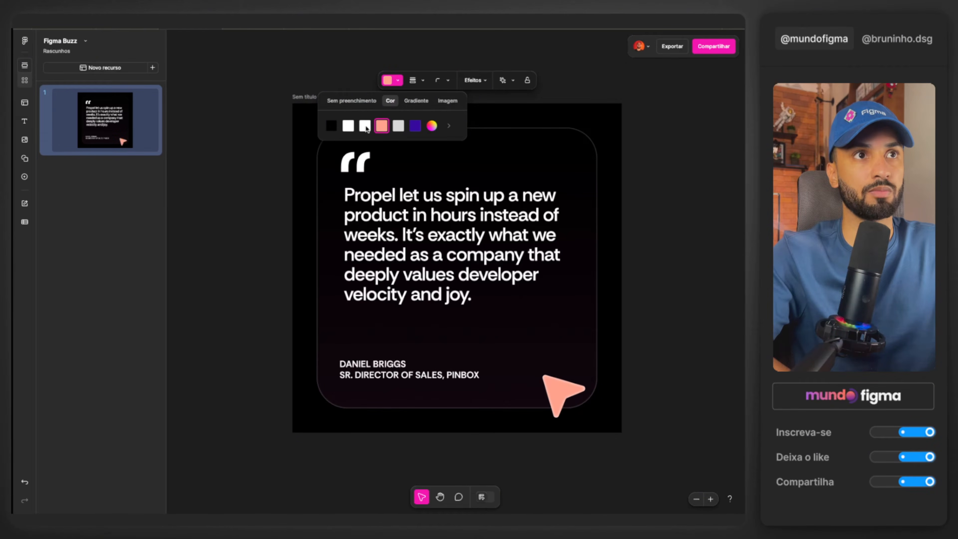
{"action": "left_click", "coordinate": [366, 128]}
{"action": "left_click", "coordinate": [565, 71]}
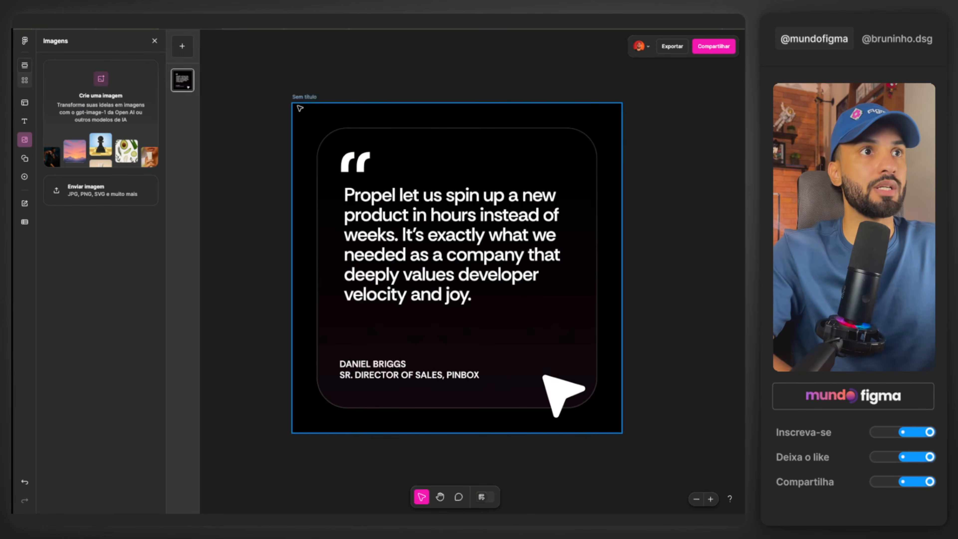
Draw a rectangle covering the entire LinkedIn post
{"action": "key", "text": "r"}
{"action": "left_click_drag", "start_coordinate": [293, 103], "coordinate": [621, 432]}
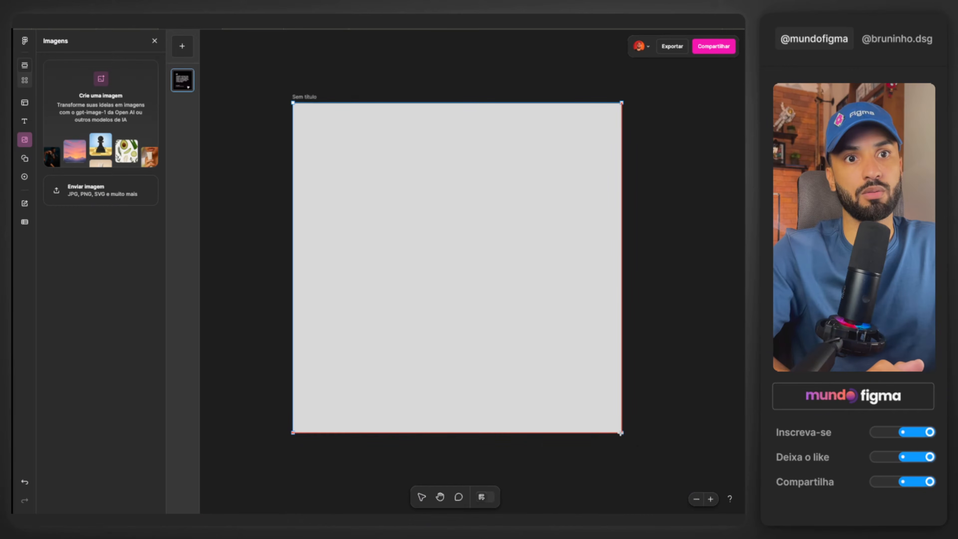
{"action": "left_click_drag", "start_coordinate": [312, 106], "coordinate": [312, 106]}
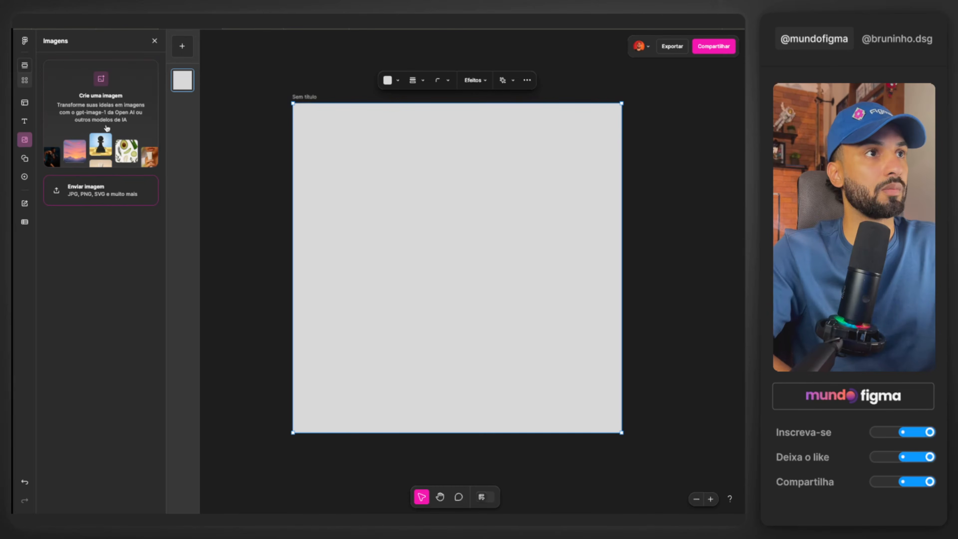
Generate an AI image for the rectangle with gpt-image-1 and the prompt "Paisagem", and send it behind the quote card
{"action": "left_click", "coordinate": [100, 94]}
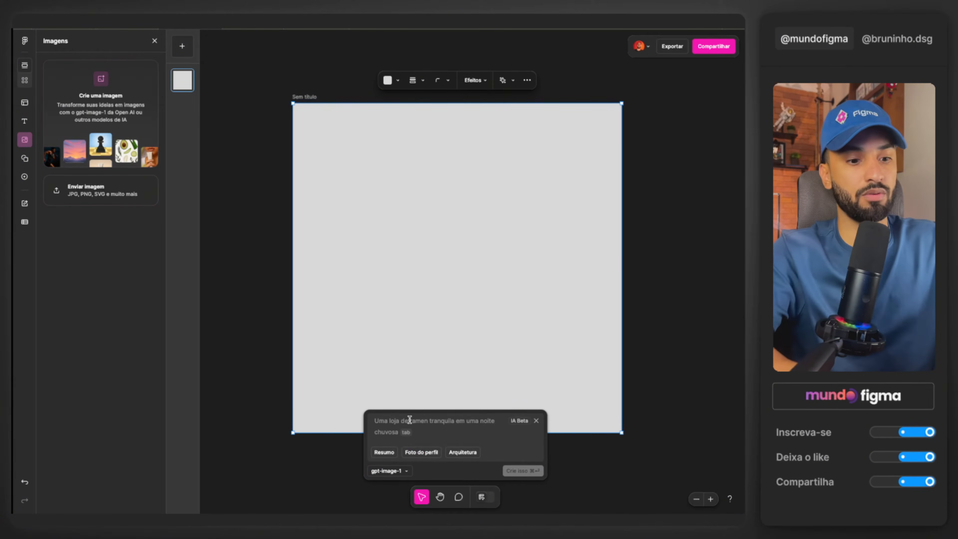
{"action": "type", "text": "Paisagem"}
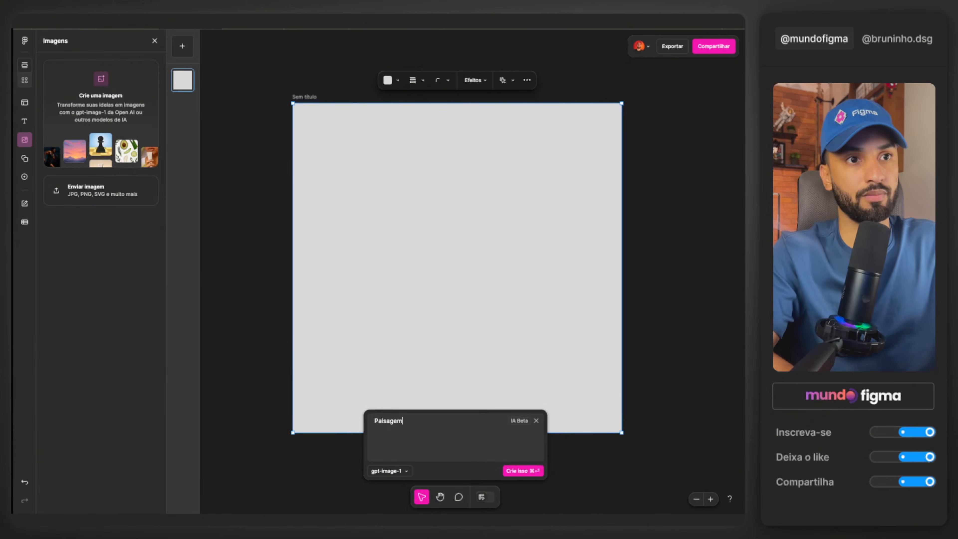
{"action": "left_click", "coordinate": [522, 470]}
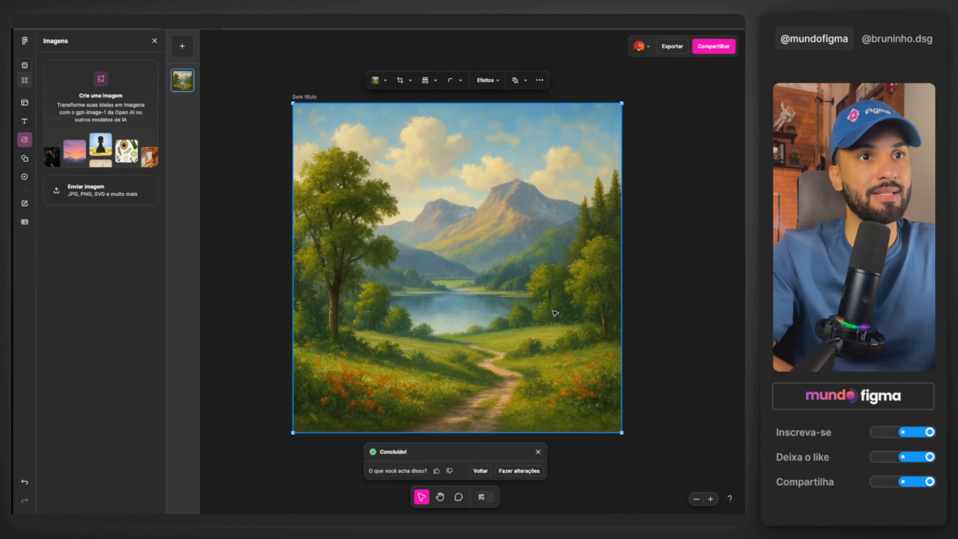
{"action": "key", "text": "["}
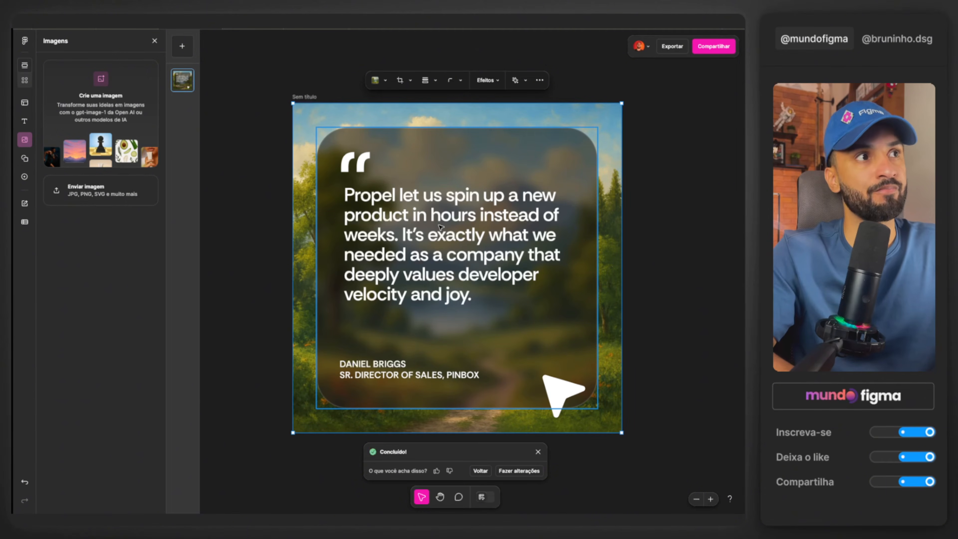
Replace the quote text with "Aqui vai uma frase"
{"action": "double_click", "coordinate": [432, 212]}
{"action": "key", "text": "ctrl+a"}
{"action": "type", "text": "Aqu"}
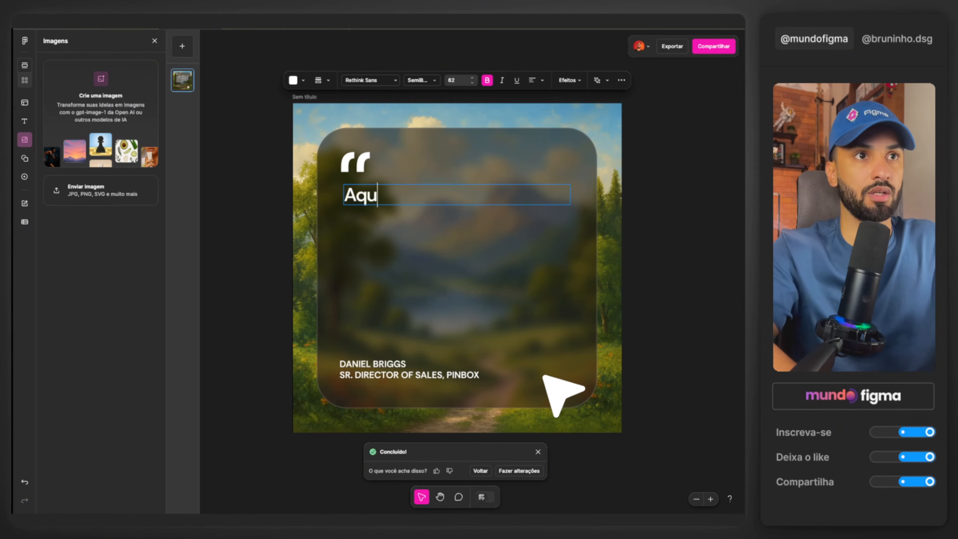
{"action": "type", "text": "i vai uma fr"}
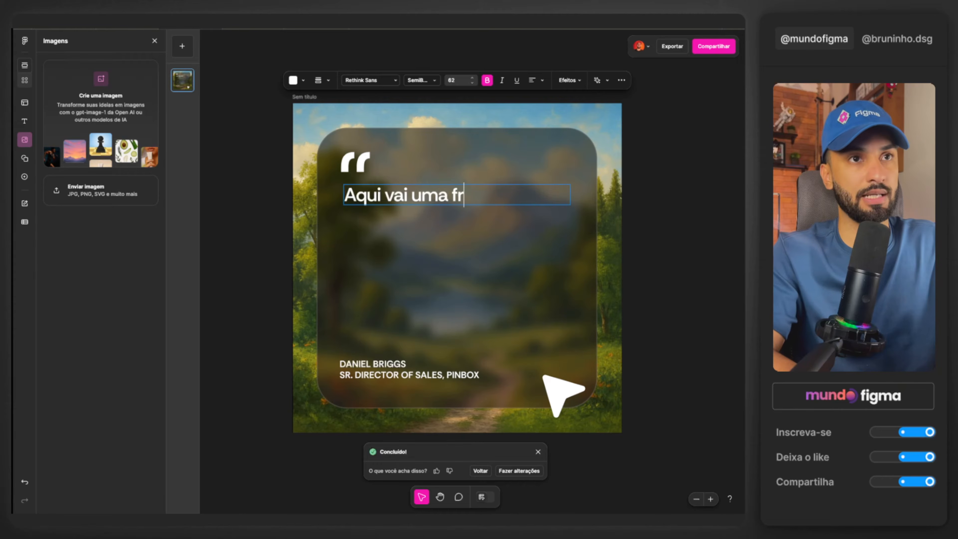
{"action": "type", "text": "ae"}
{"action": "key", "text": "BackSpace"}
{"action": "type", "text": "se"}
Replace the name and job title text at the bottom of the card with "AQUI O AUTOR"
{"action": "double_click", "coordinate": [441, 372]}
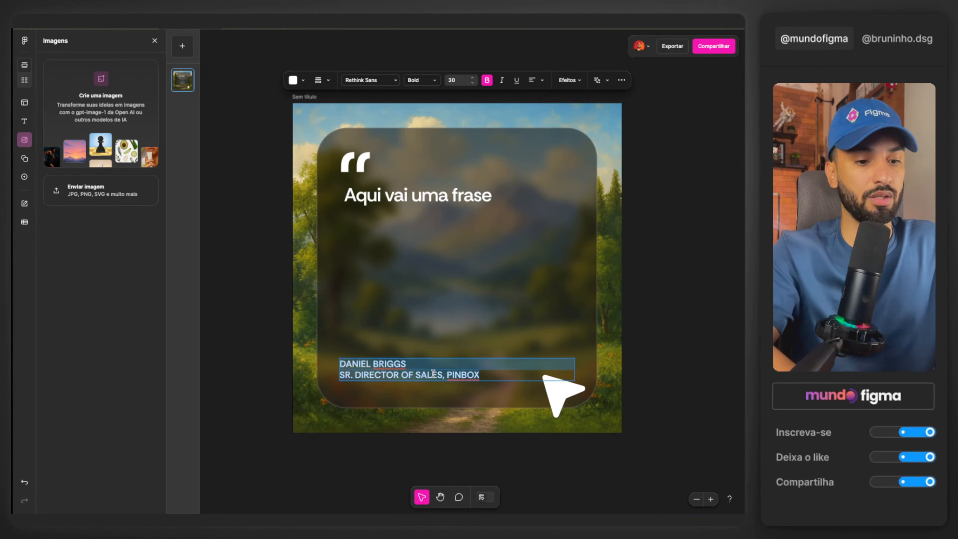
{"action": "type", "text": "AQUI "}
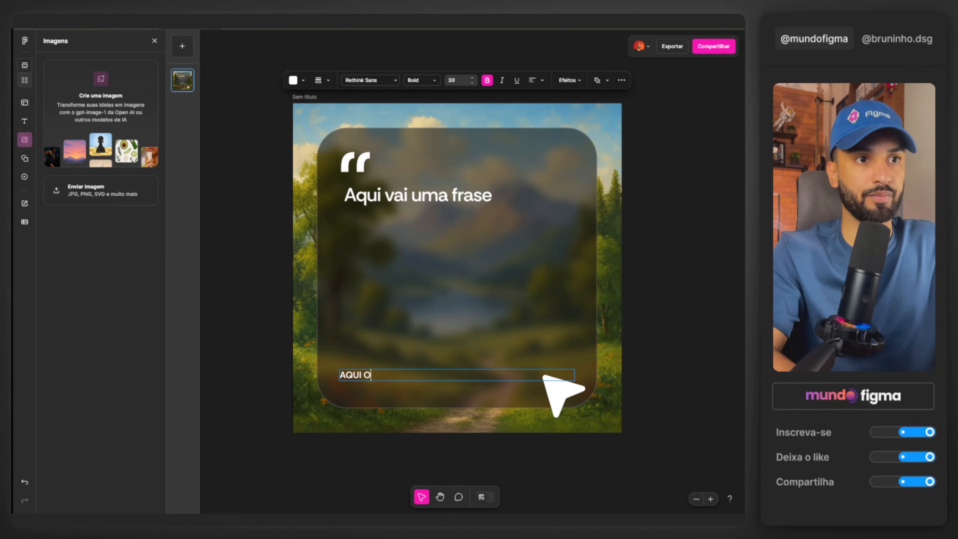
{"action": "type", "text": "O AUTOR"}
{"action": "key", "text": "Escape"}
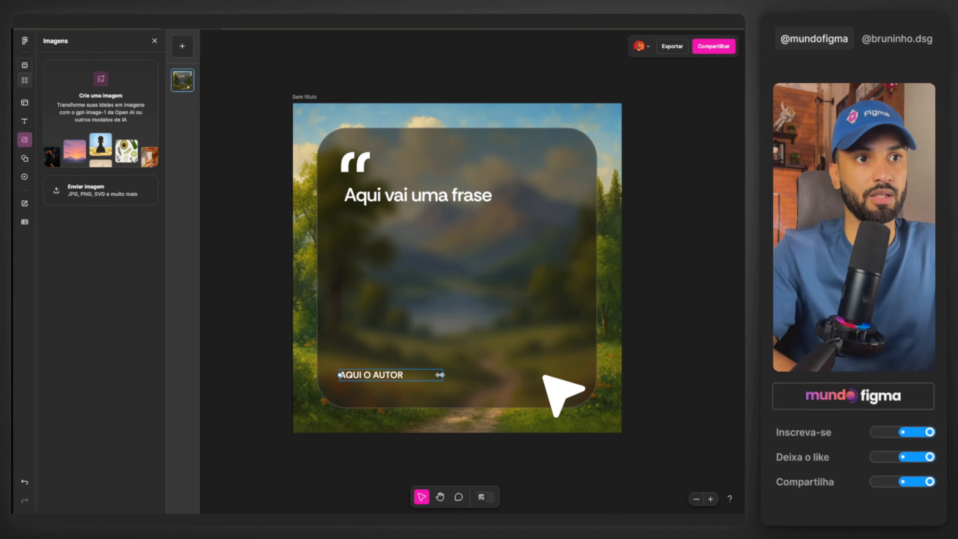
Duplicate the author text to its right on the same line and change the copy to "AQUI O TÓPICO"
{"action": "scroll", "coordinate": [404, 375], "scroll_direction": "up", "scroll_amount": 3}
{"action": "left_click_drag", "start_coordinate": [365, 383], "coordinate": [535, 384]}
{"action": "double_click", "coordinate": [535, 384]}
{"action": "double_click", "coordinate": [534, 384]}
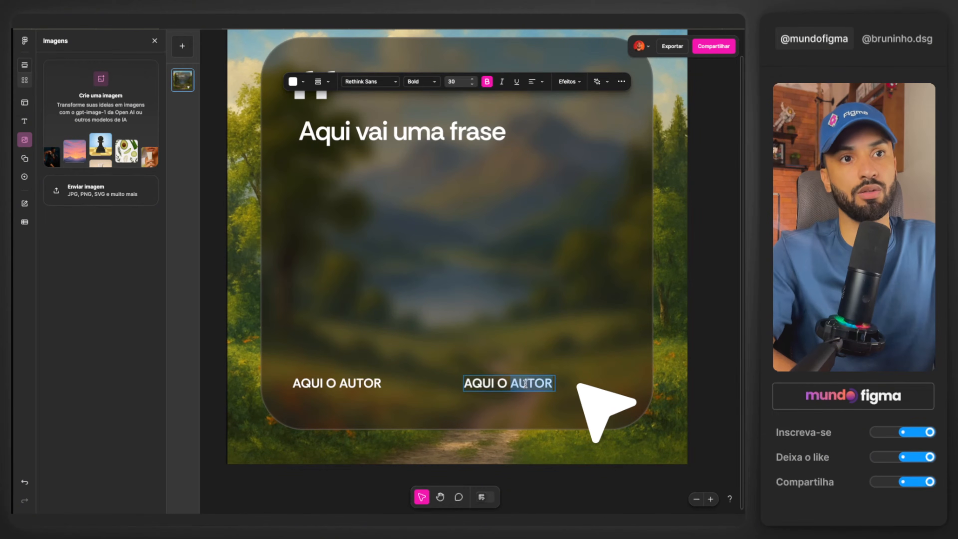
{"action": "type", "text": "TÓPICO"}
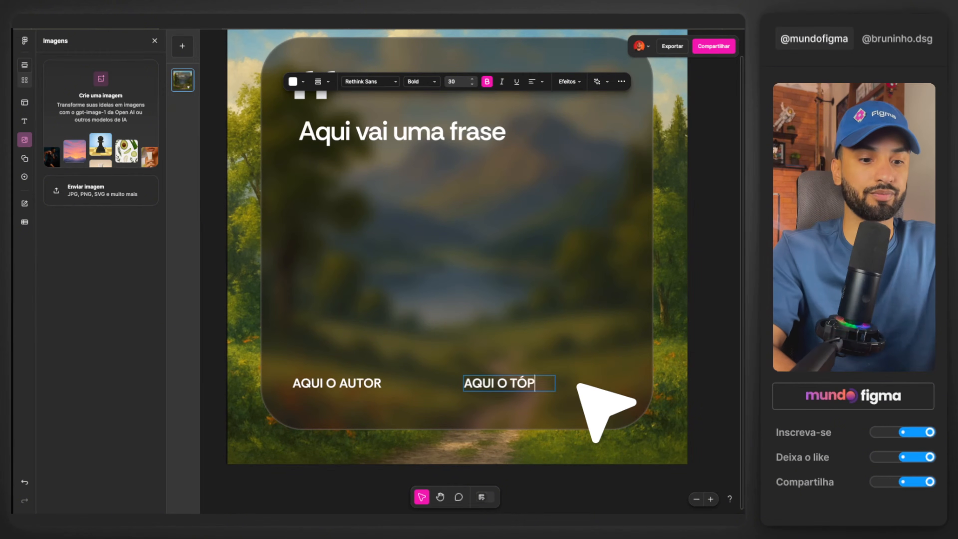
{"action": "key", "text": "Escape"}
{"action": "key", "text": "Escape"}
Fit the post in view and look at its text and image fields in the content editor
{"action": "key", "text": "shift+1"}
{"action": "left_click", "coordinate": [25, 204]}
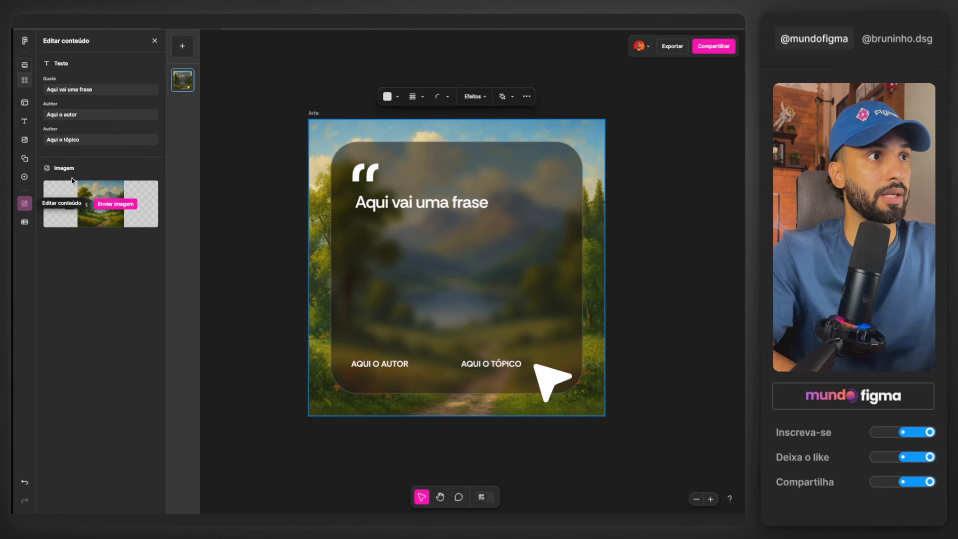
{"action": "key", "text": "shift+1"}
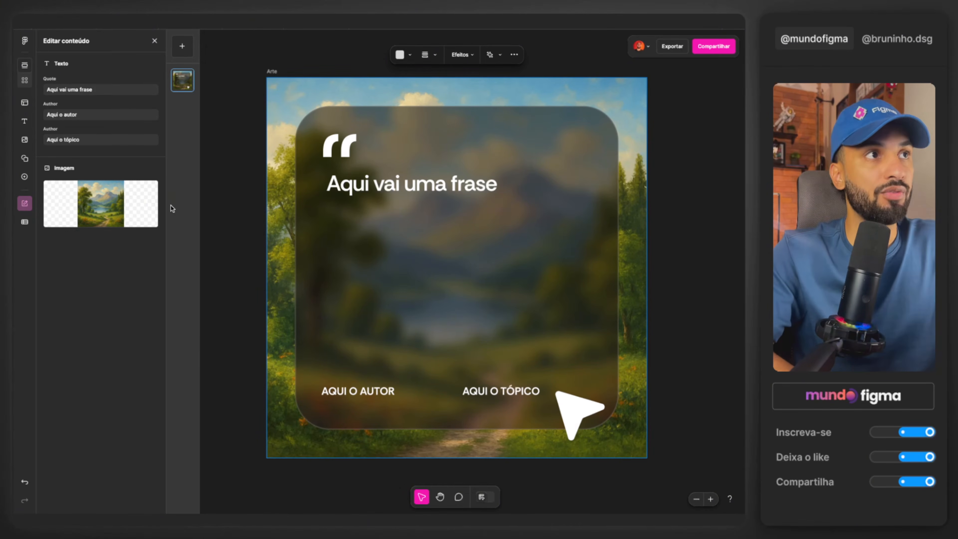
Switch to the full design mode and enlarge the layer list to show all layers of the post
{"action": "left_click", "coordinate": [483, 497]}
{"action": "left_click", "coordinate": [154, 40]}
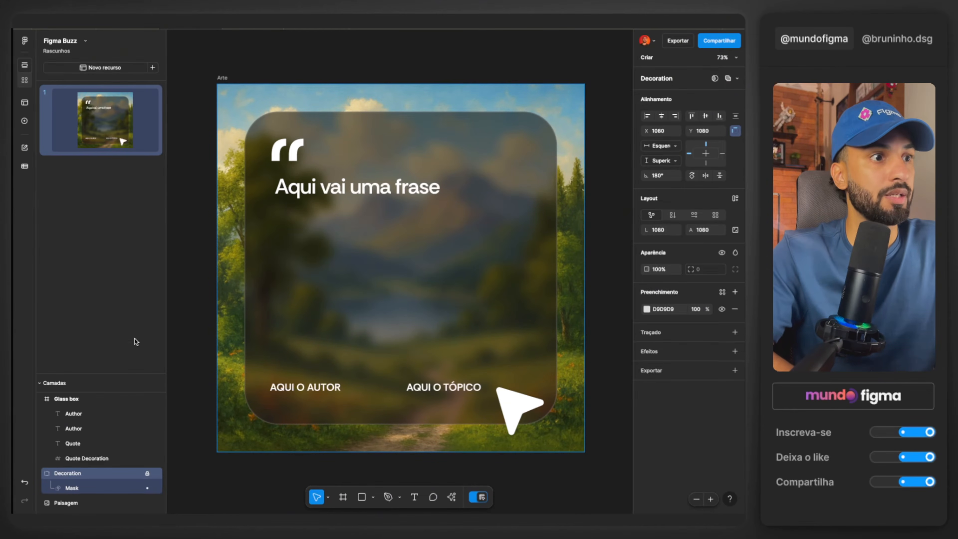
{"action": "left_click_drag", "start_coordinate": [117, 373], "coordinate": [117, 169]}
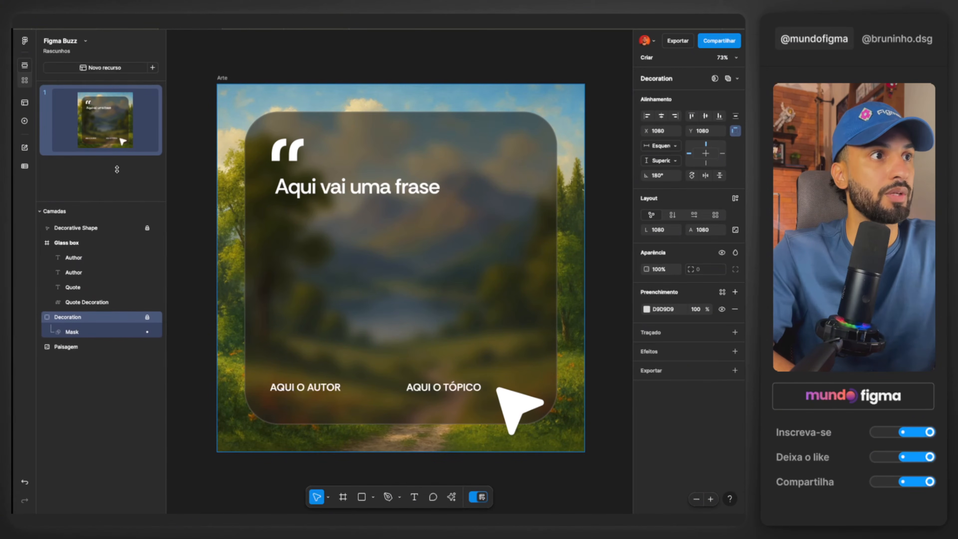
{"action": "left_click", "coordinate": [241, 95]}
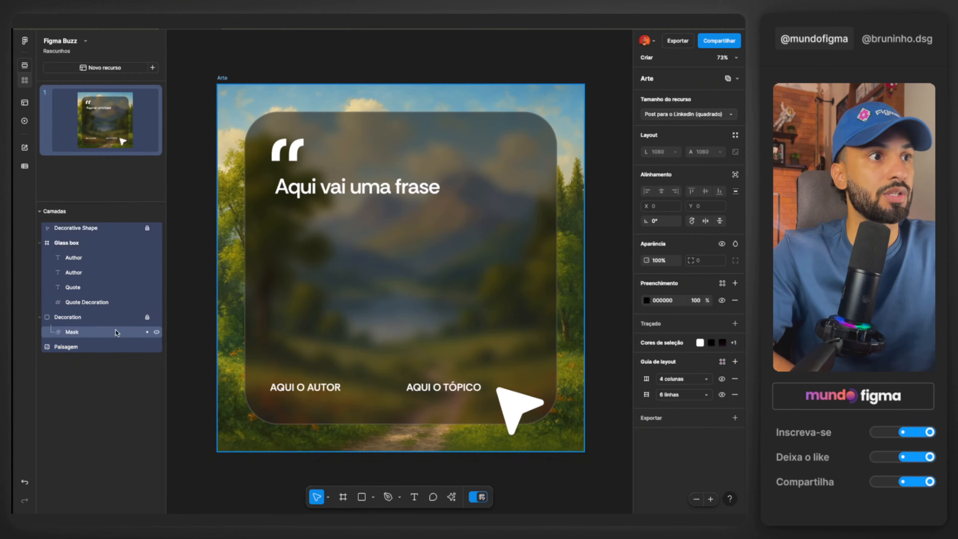
Rename the Paisagem background layer as Imagem
{"action": "left_click", "coordinate": [71, 348]}
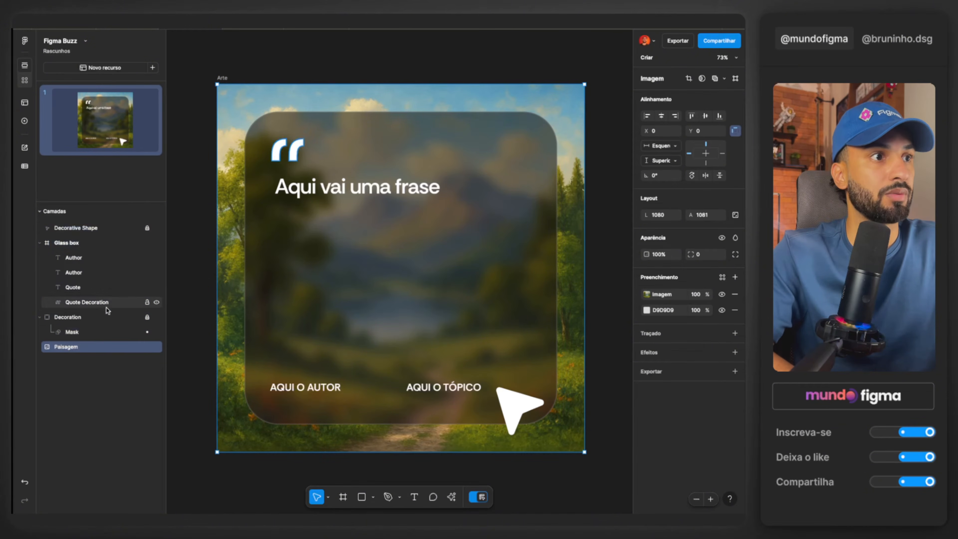
{"action": "double_click", "coordinate": [69, 347]}
{"action": "type", "text": "Im"}
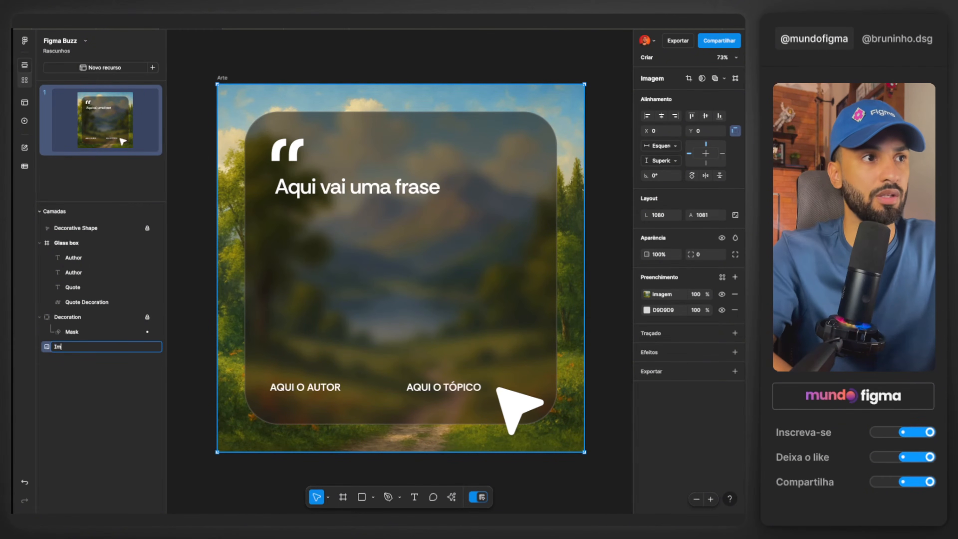
{"action": "type", "text": "agem"}
Rename the Quote text layer as Título and the AQUI O AUTOR text layer as Autor
{"action": "left_click", "coordinate": [72, 287]}
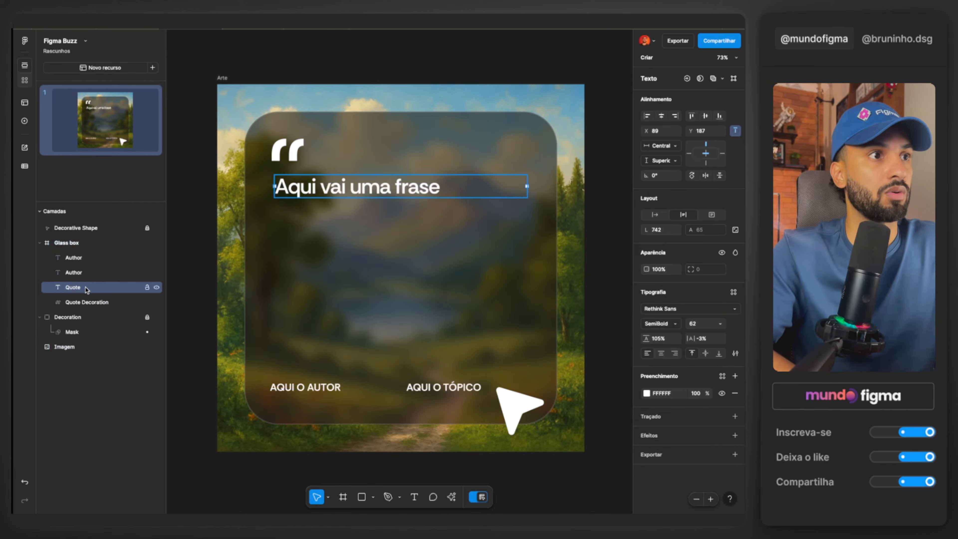
{"action": "double_click", "coordinate": [72, 287]}
{"action": "type", "text": "Título"}
{"action": "left_click", "coordinate": [74, 273]}
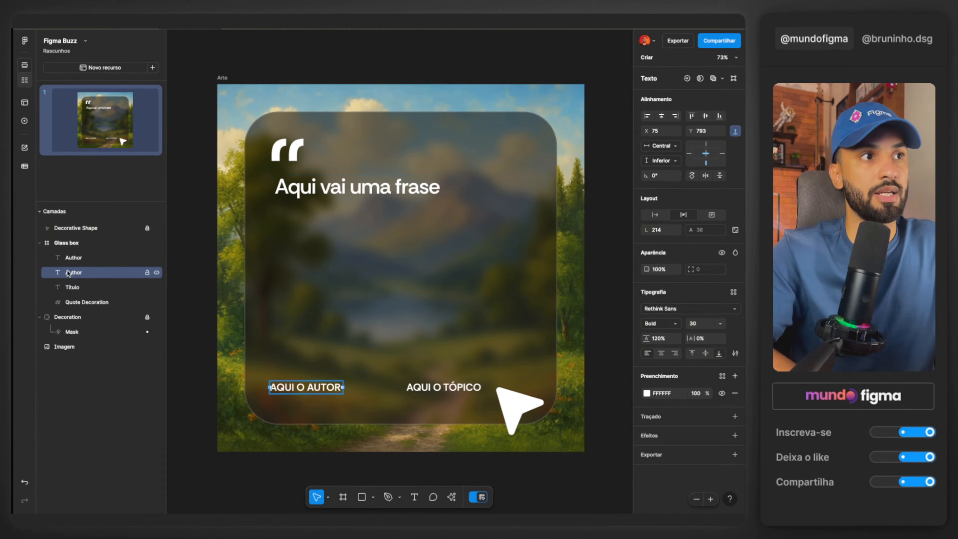
{"action": "double_click", "coordinate": [74, 273]}
{"action": "type", "text": "Autor"}
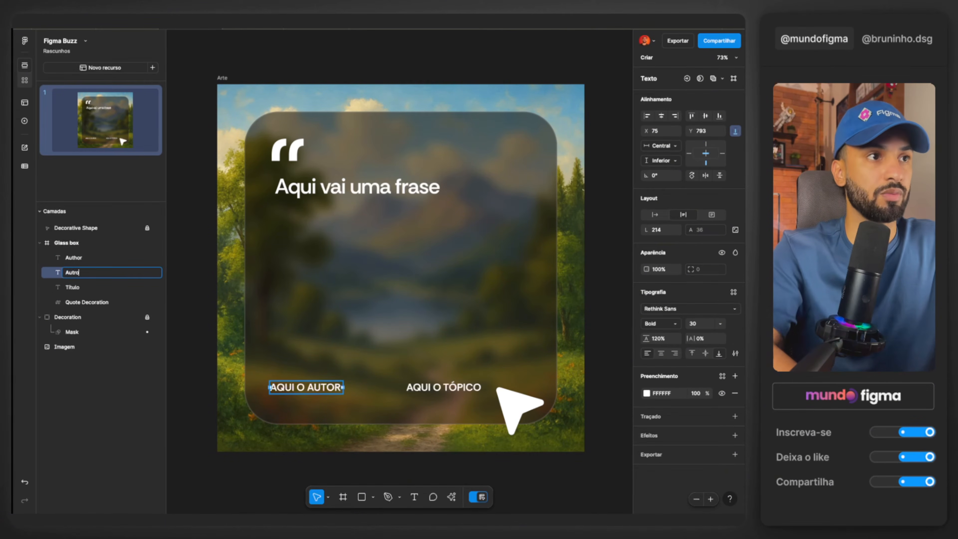
Rename the layer of the AQUI O TÓPICO text and return to the simplified editing mode
{"action": "left_click", "coordinate": [112, 257]}
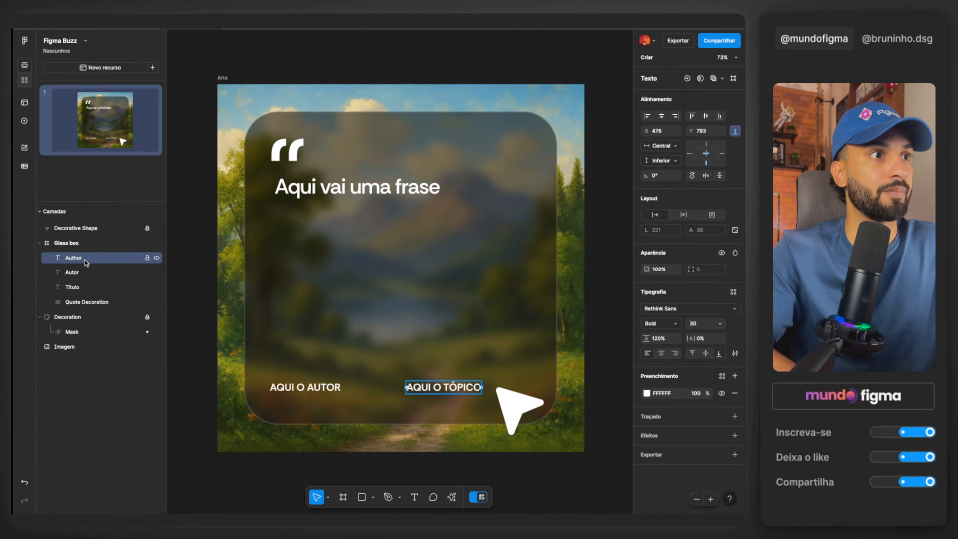
{"action": "double_click", "coordinate": [81, 258]}
{"action": "left_click", "coordinate": [193, 332]}
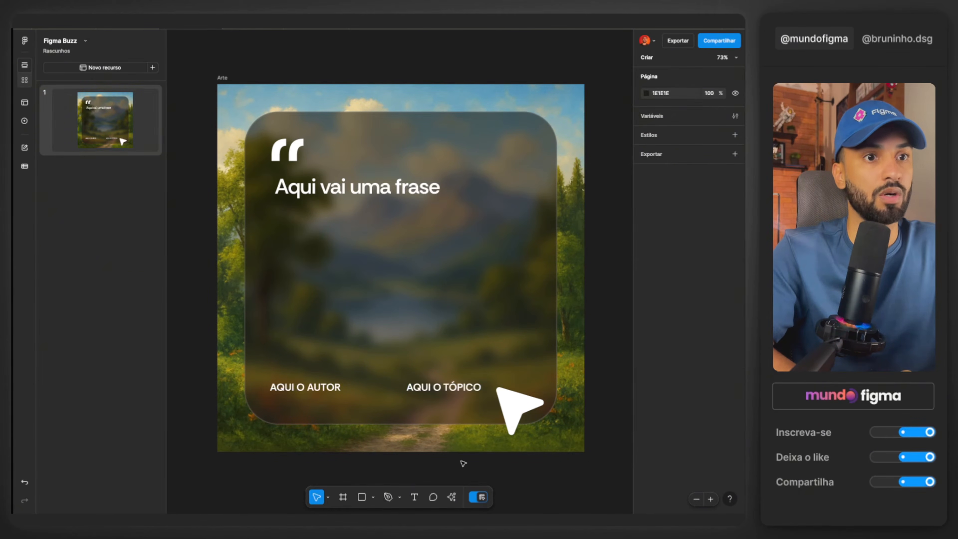
{"action": "left_click", "coordinate": [477, 497]}
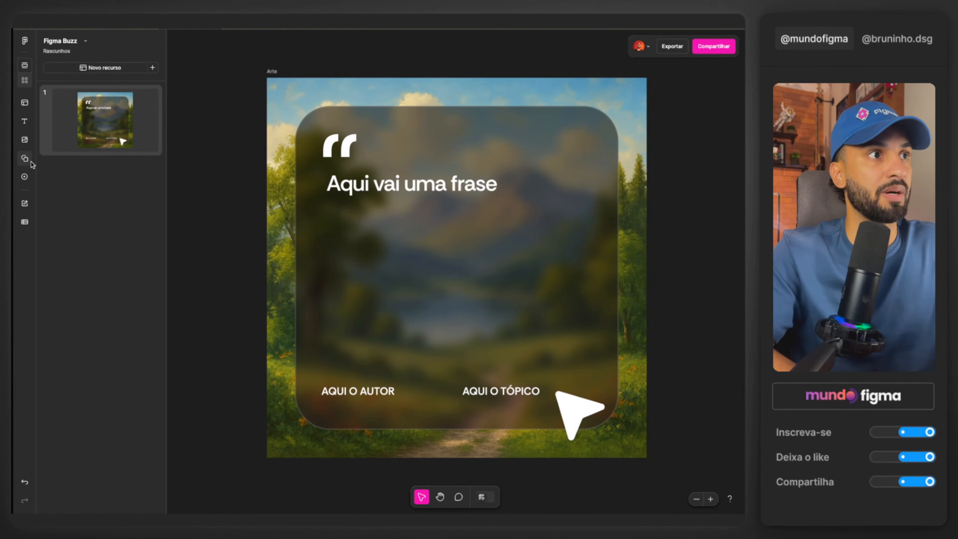
Edit the post's content fields, setting Título to "Frase da arte" and Autor to "Nome do Autor"
{"action": "left_click", "coordinate": [26, 202]}
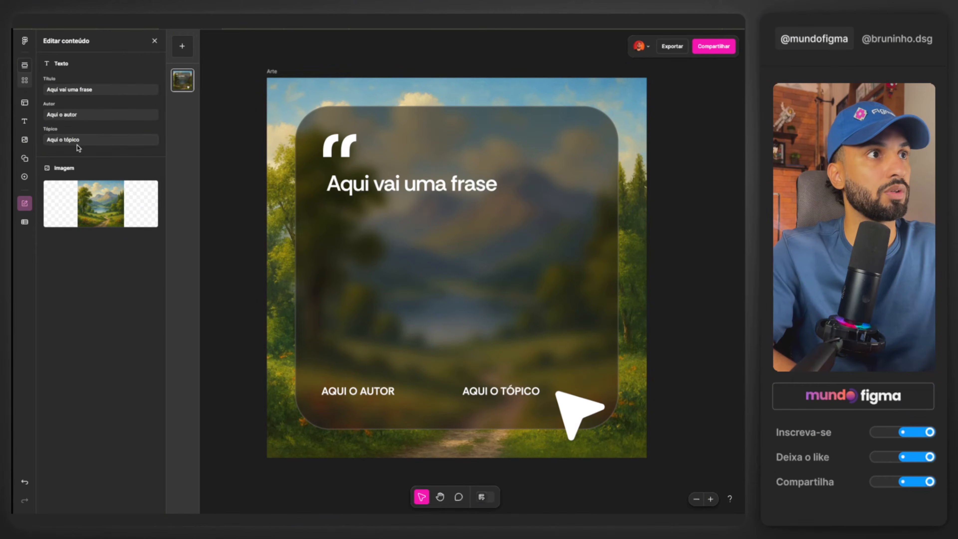
{"action": "left_click", "coordinate": [66, 92]}
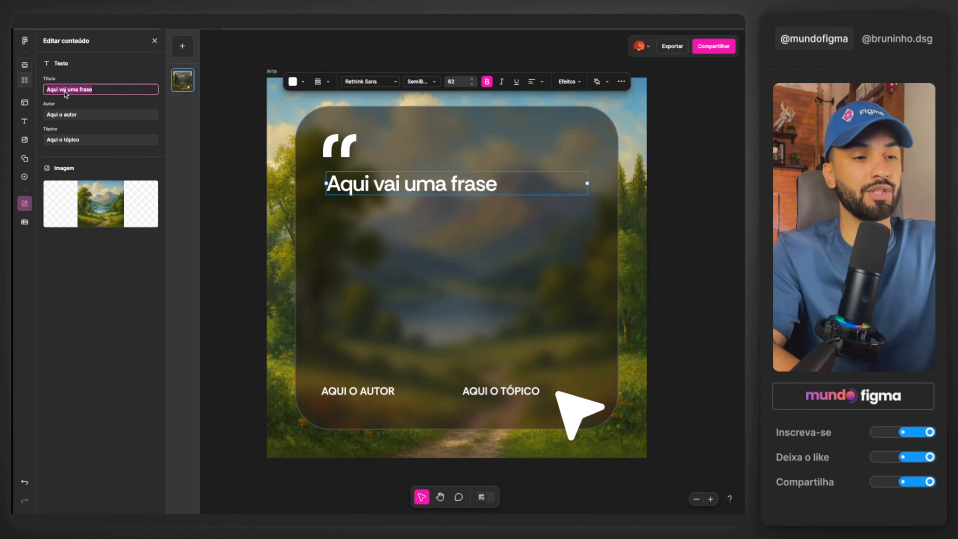
{"action": "type", "text": "Frase"}
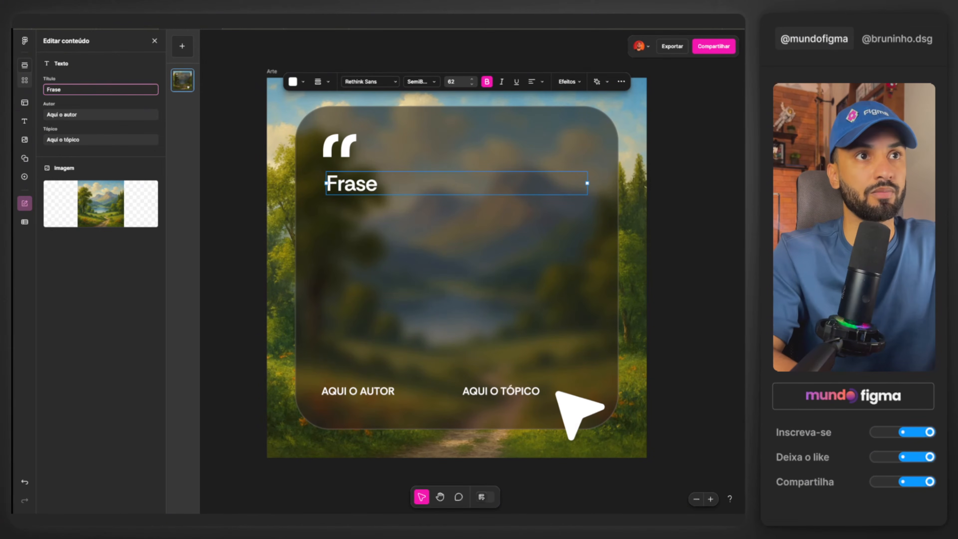
{"action": "type", "text": " da arte"}
{"action": "left_click", "coordinate": [59, 114]}
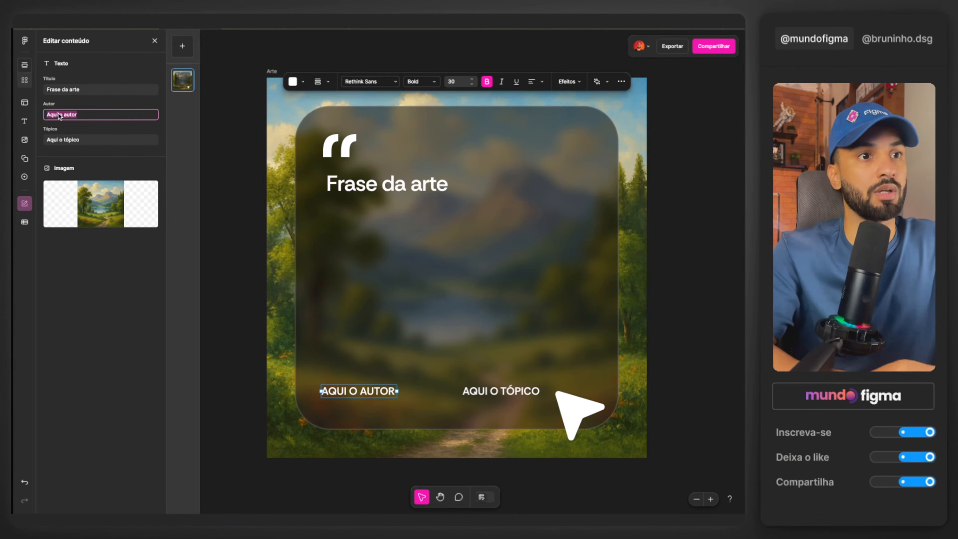
{"action": "type", "text": "Nome do Autor"}
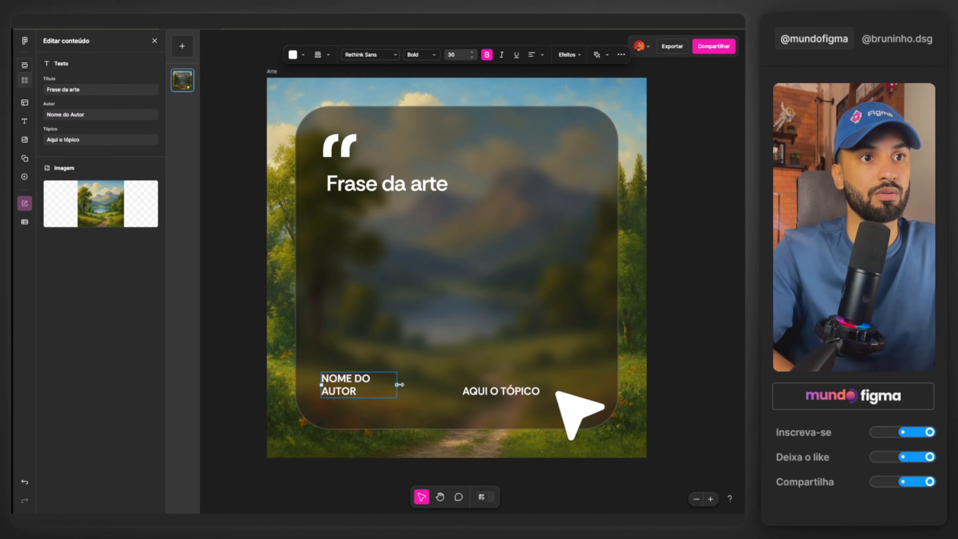
Widen the author text box until its text fits on one line and extend the topic text box toward it
{"action": "mouse_move", "coordinate": [399, 384]}
{"action": "left_mouse_down"}
{"action": "mouse_move", "coordinate": [410, 381]}
{"action": "mouse_move", "coordinate": [394, 398]}
{"action": "left_mouse_up"}
{"action": "left_click", "coordinate": [466, 391]}
{"action": "left_click_drag", "start_coordinate": [462, 391], "coordinate": [448, 391]}
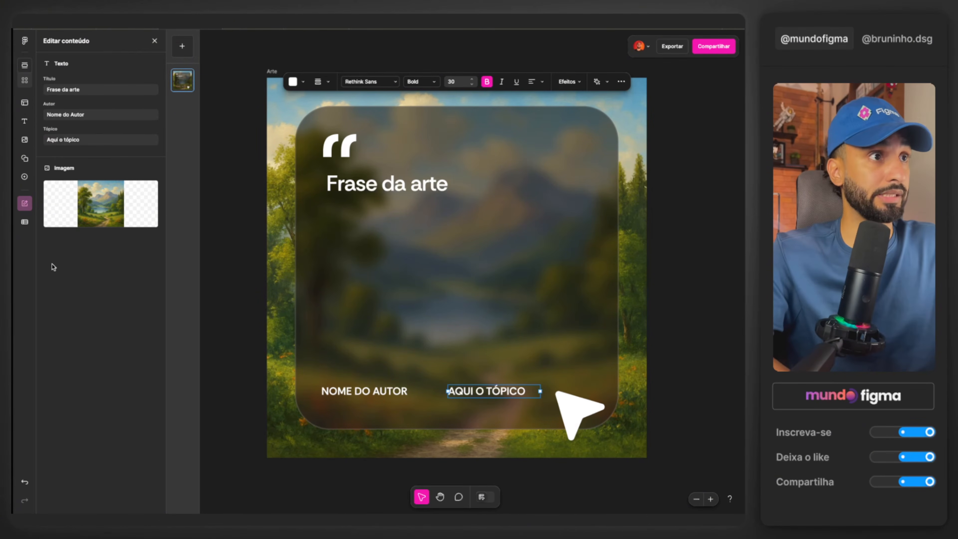
Start bulk creation by uploading the spreadsheet Criações Figma Buzz.xlsx
{"action": "left_click", "coordinate": [25, 223]}
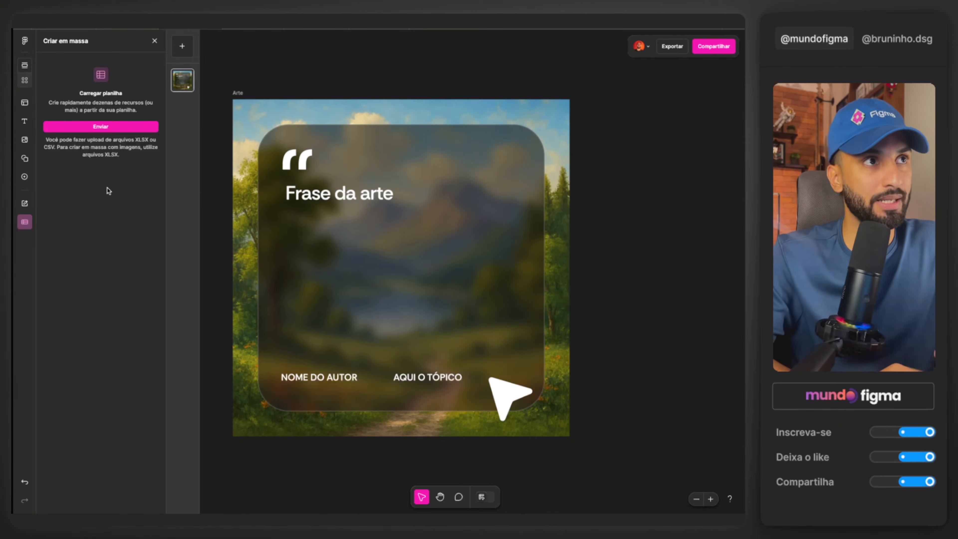
{"action": "left_click", "coordinate": [120, 128]}
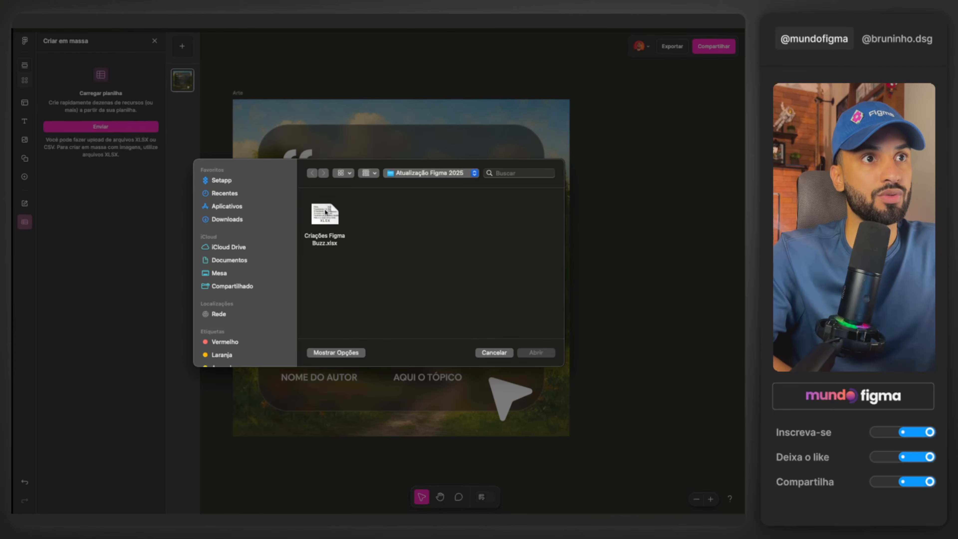
{"action": "double_click", "coordinate": [323, 220]}
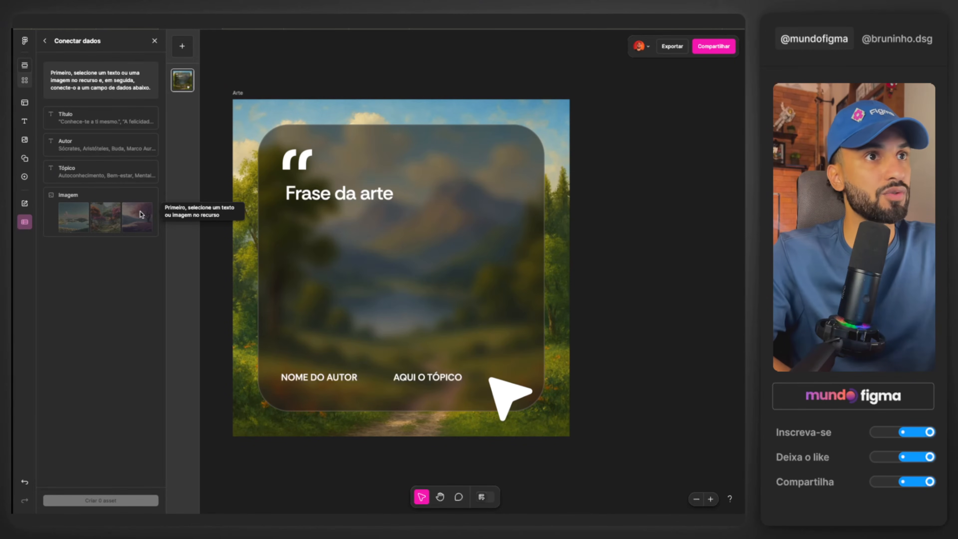
Connect the post's phrase text to the Título data field and its author text to the Autor data field
{"action": "left_click", "coordinate": [300, 206]}
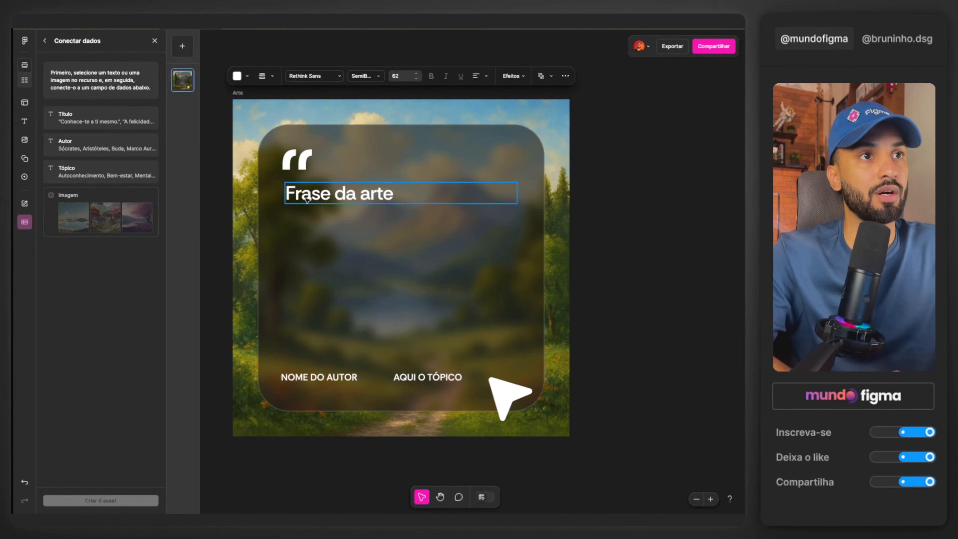
{"action": "double_click", "coordinate": [309, 190]}
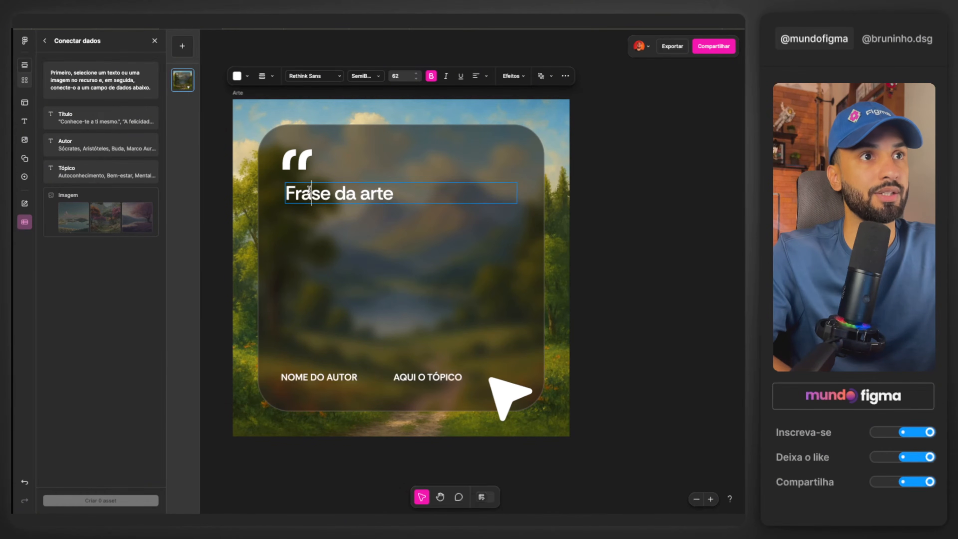
{"action": "left_click", "coordinate": [81, 117]}
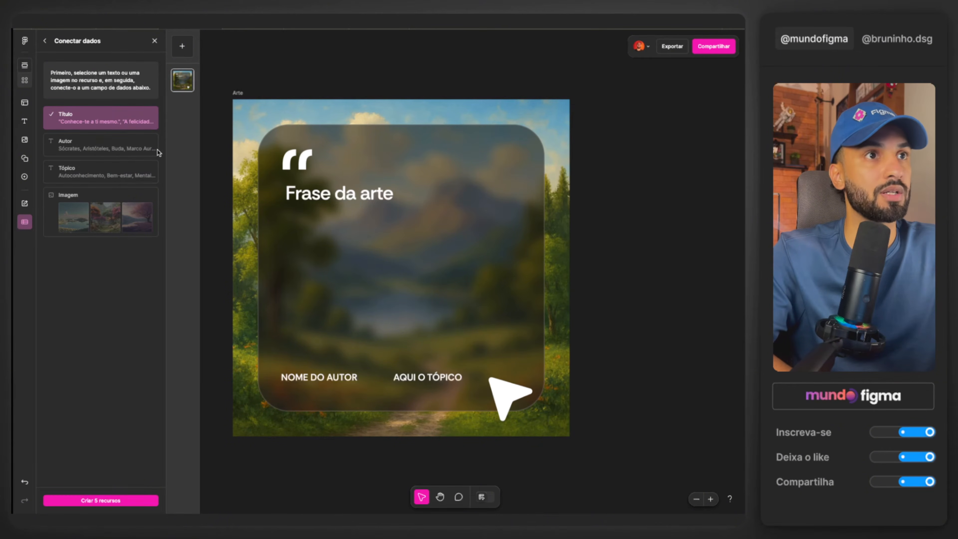
{"action": "left_click", "coordinate": [327, 379]}
{"action": "double_click", "coordinate": [327, 380]}
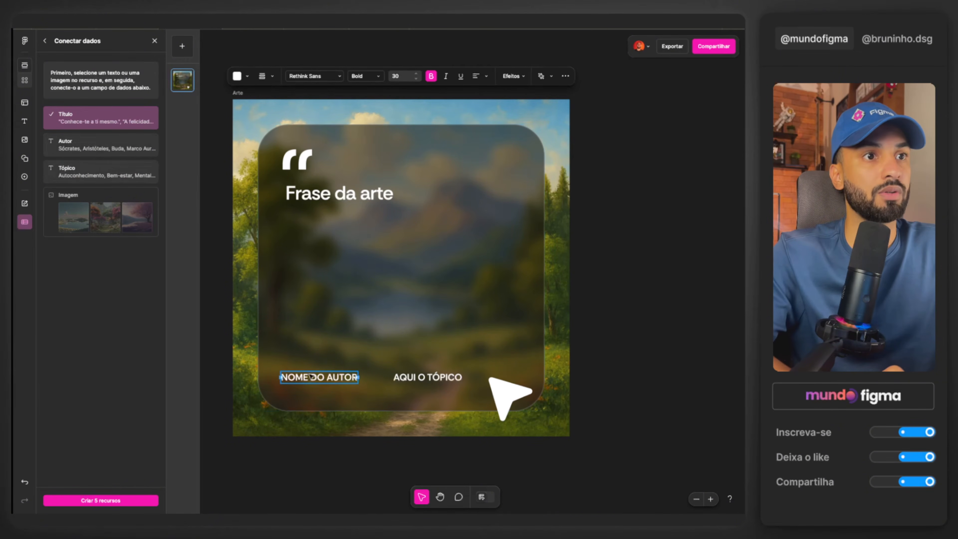
{"action": "left_click", "coordinate": [130, 149]}
Connect the topic text to Tópico and the background to Imagem, and generate the posts from the spreadsheet data
{"action": "left_click", "coordinate": [440, 382]}
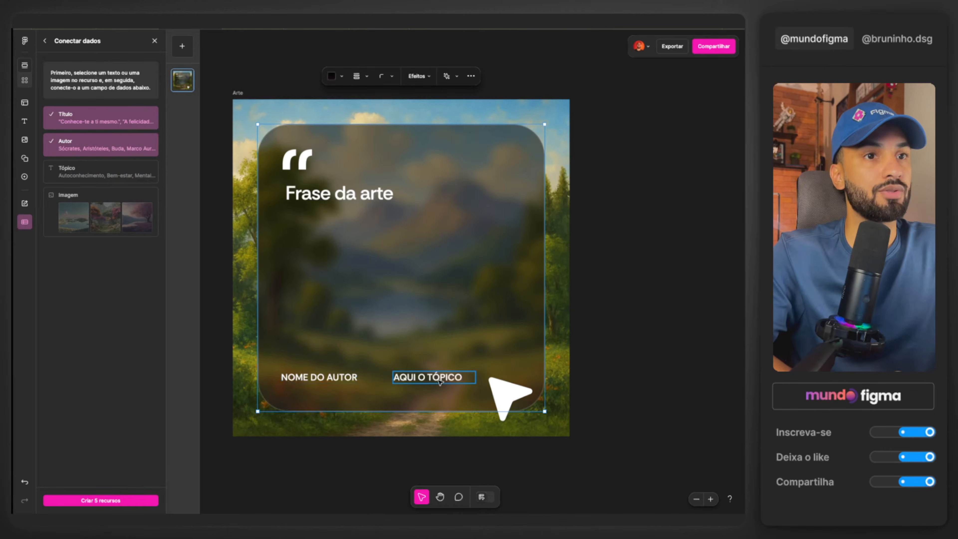
{"action": "double_click", "coordinate": [439, 378]}
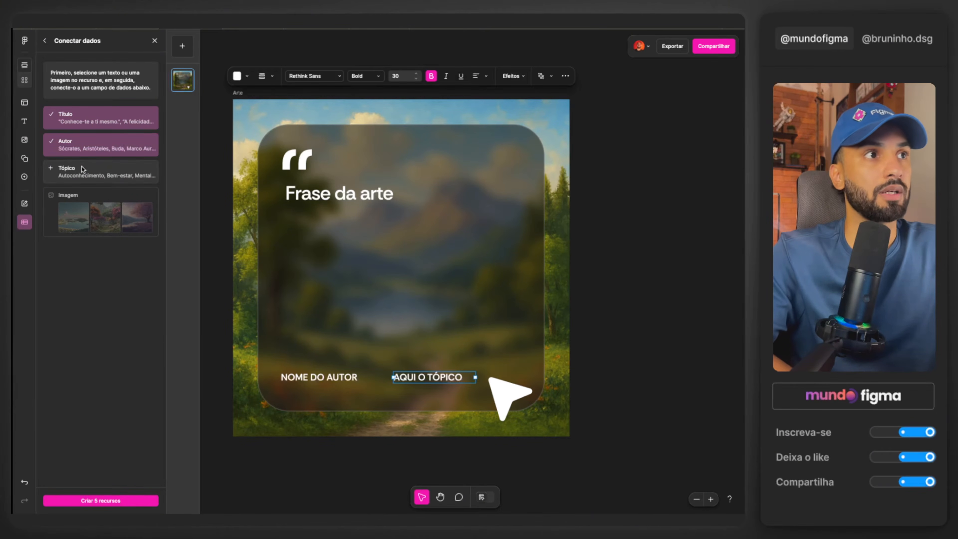
{"action": "left_click", "coordinate": [83, 169]}
{"action": "left_click", "coordinate": [248, 124]}
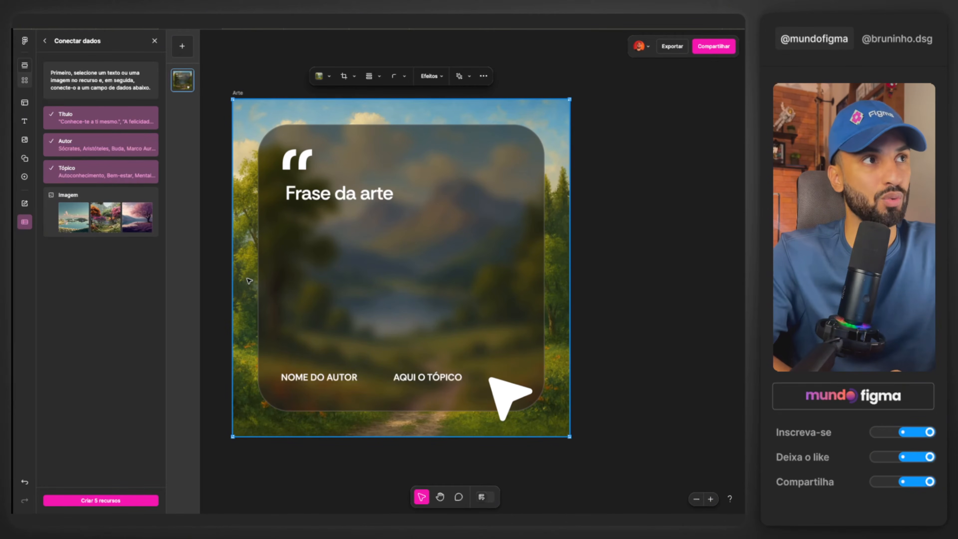
{"action": "left_click", "coordinate": [92, 195]}
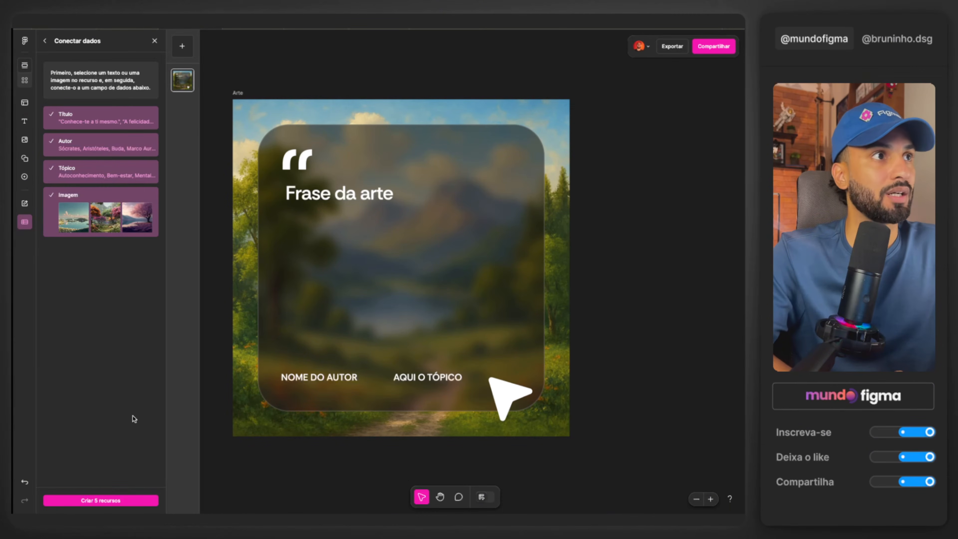
{"action": "left_click", "coordinate": [101, 500]}
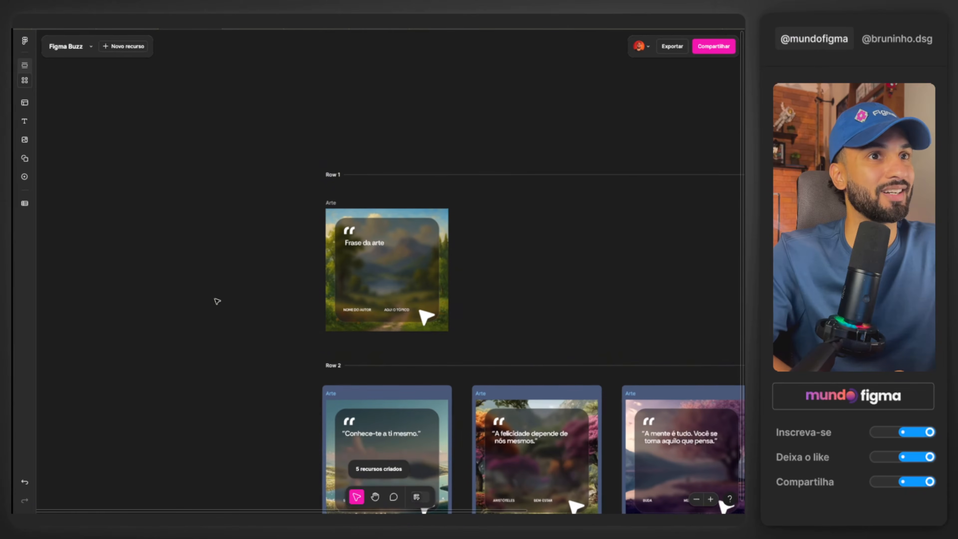
Examine the generated posts in Row 2, checking their phrases, authors, topics and background images
{"action": "scroll", "coordinate": [332, 267], "scroll_direction": "right", "scroll_amount": 4}
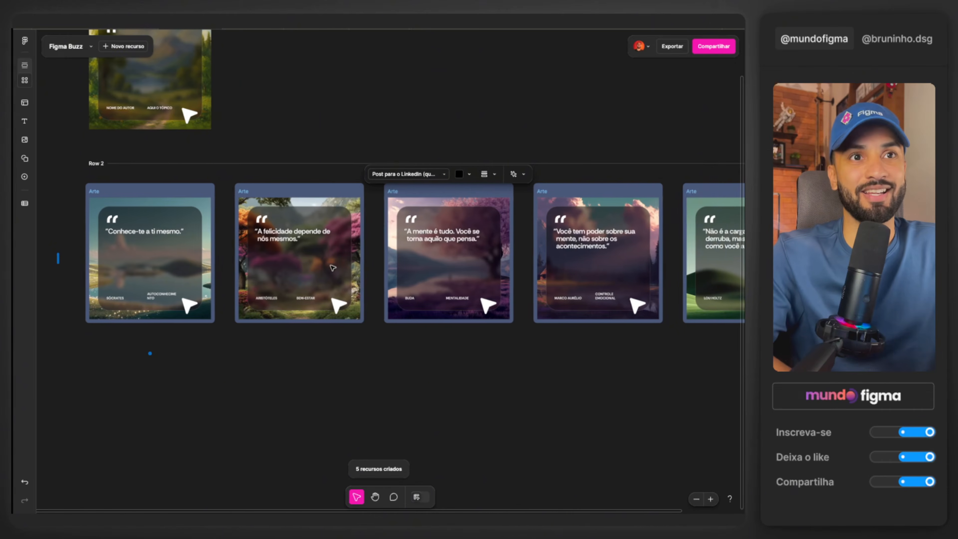
{"action": "scroll", "coordinate": [332, 268], "scroll_direction": "left", "scroll_amount": 1}
{"action": "scroll", "coordinate": [333, 267], "scroll_direction": "right", "scroll_amount": 4}
{"action": "scroll", "coordinate": [333, 267], "scroll_direction": "left", "scroll_amount": 5}
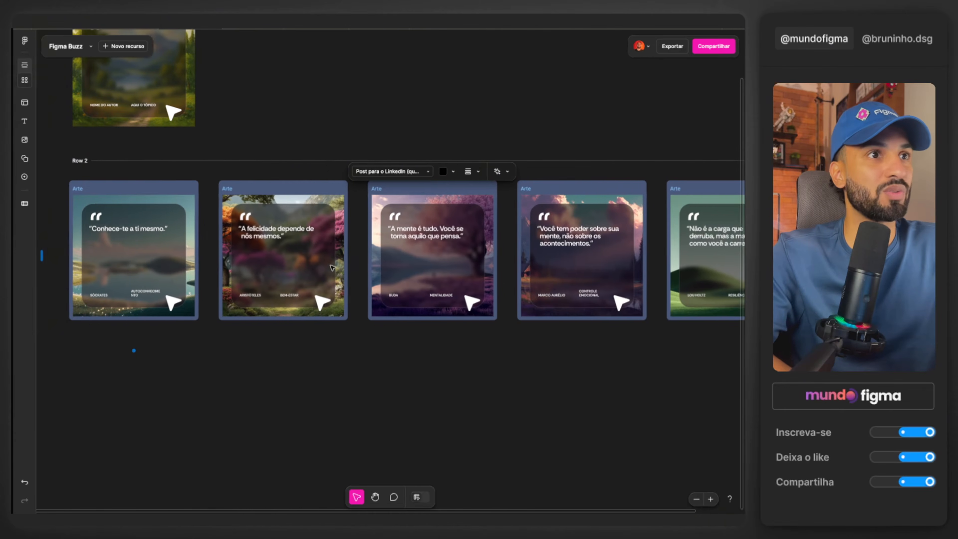
{"action": "scroll", "coordinate": [50, 274], "scroll_direction": "up", "scroll_amount": 3}
{"action": "scroll", "coordinate": [86, 270], "scroll_direction": "right", "scroll_amount": 6}
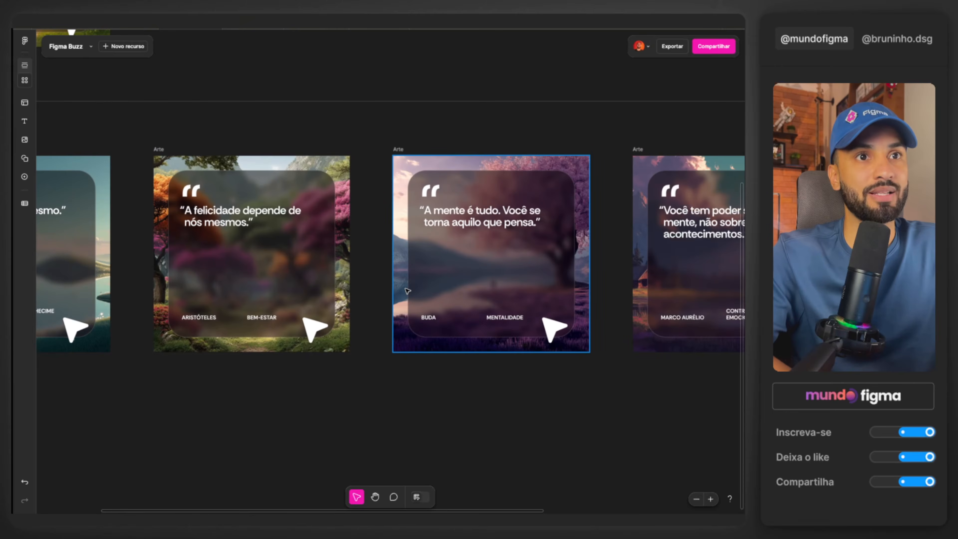
{"action": "scroll", "coordinate": [408, 291], "scroll_direction": "right", "scroll_amount": 3}
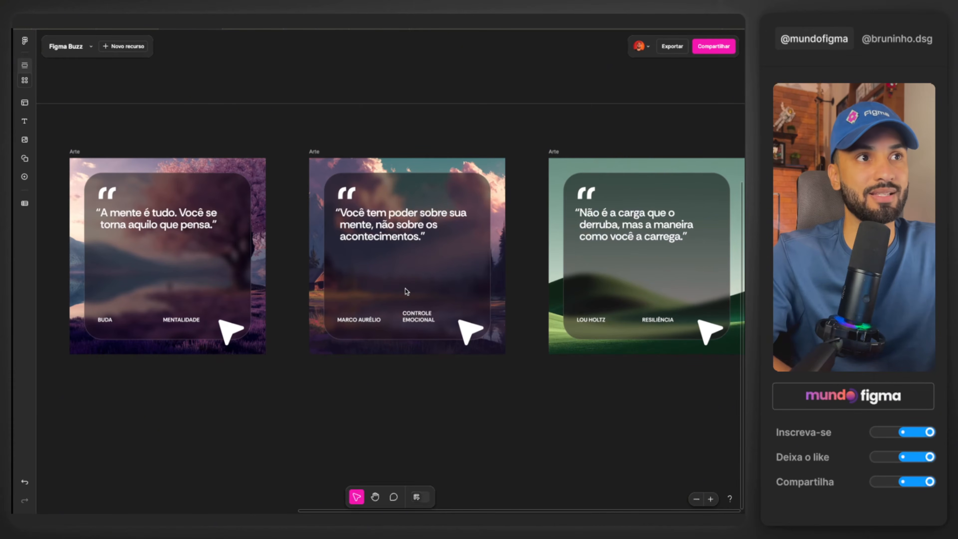
{"action": "scroll", "coordinate": [407, 291], "scroll_direction": "left", "scroll_amount": 3}
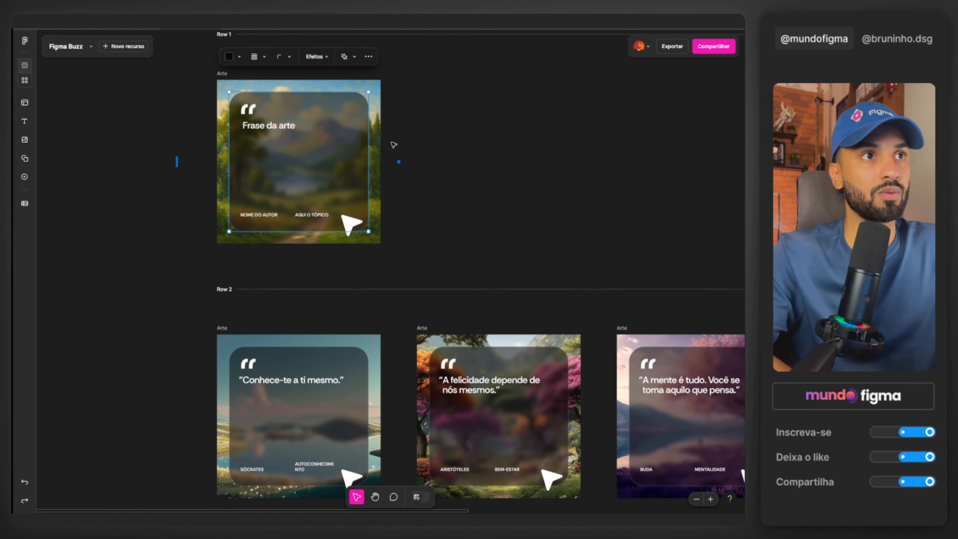
Move the "Frase da arte" text lower on the original post's card in Row 1
{"action": "left_click", "coordinate": [394, 145]}
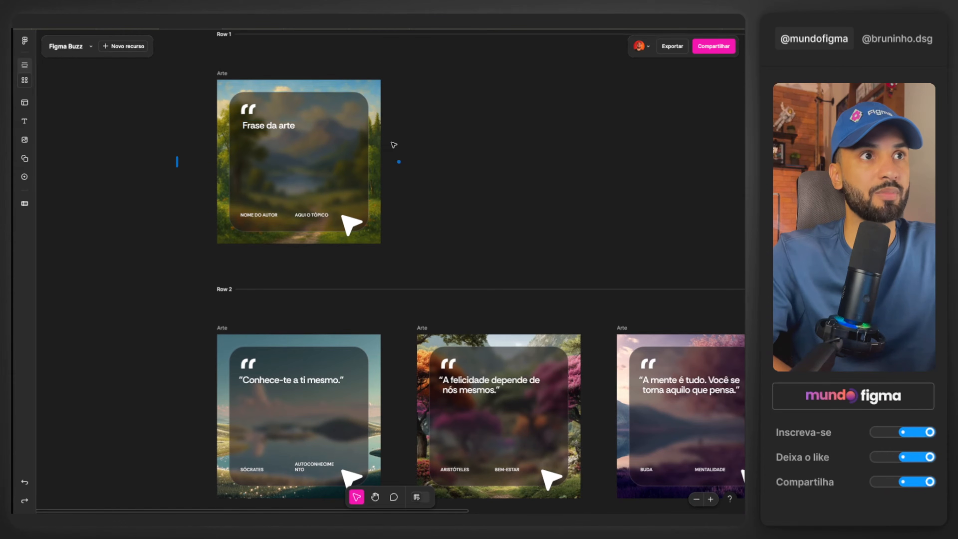
{"action": "left_click", "coordinate": [282, 127]}
{"action": "left_click_drag", "start_coordinate": [277, 131], "coordinate": [278, 163]}
{"action": "left_click", "coordinate": [39, 162]}
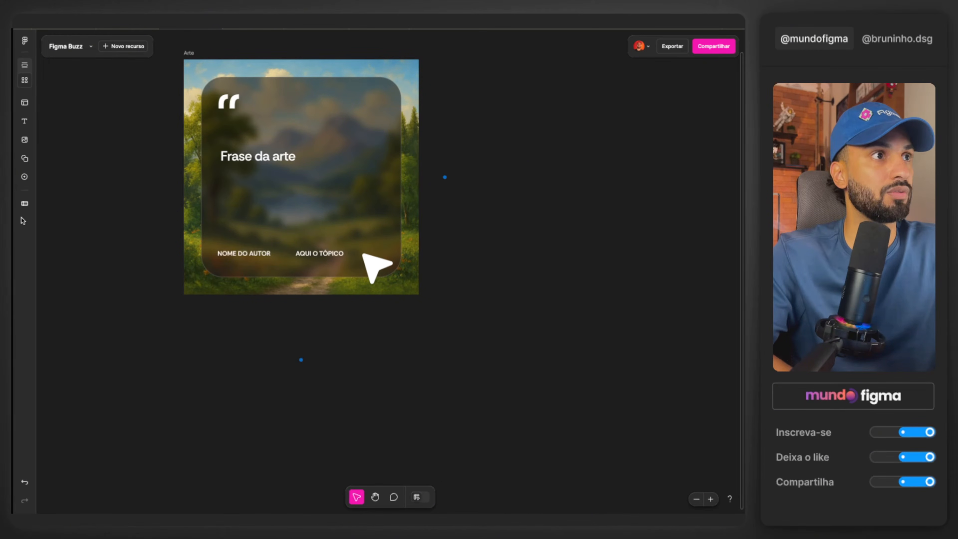
Upload Criações Figma Buzz.xlsx again as the bulk-creation source for the adjusted post
{"action": "left_click", "coordinate": [24, 203]}
{"action": "left_click", "coordinate": [114, 129]}
{"action": "double_click", "coordinate": [319, 227]}
Link the repositioned "Frase da arte" text to the Título field and "Nome do Autor" to the Autor field
{"action": "left_click", "coordinate": [296, 222]}
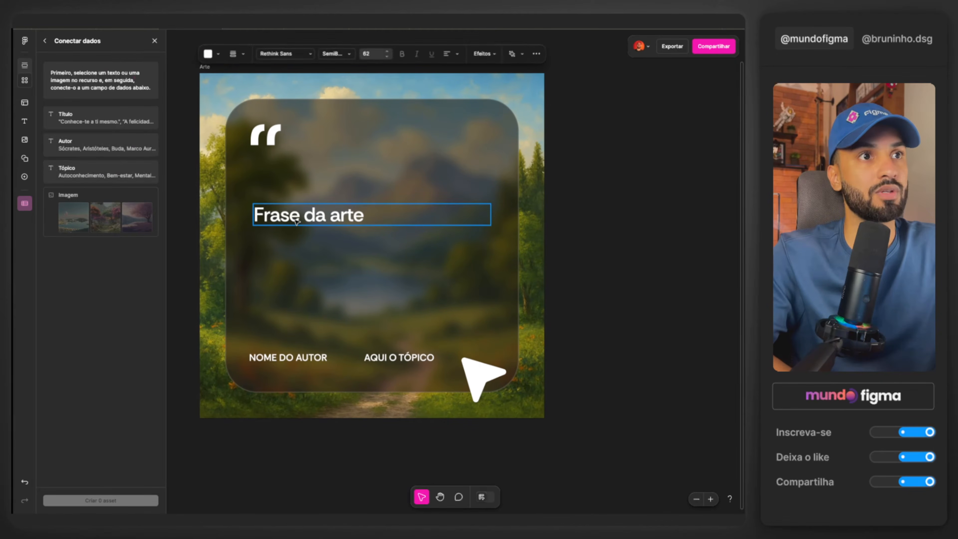
{"action": "left_click", "coordinate": [116, 123]}
{"action": "left_click", "coordinate": [260, 358]}
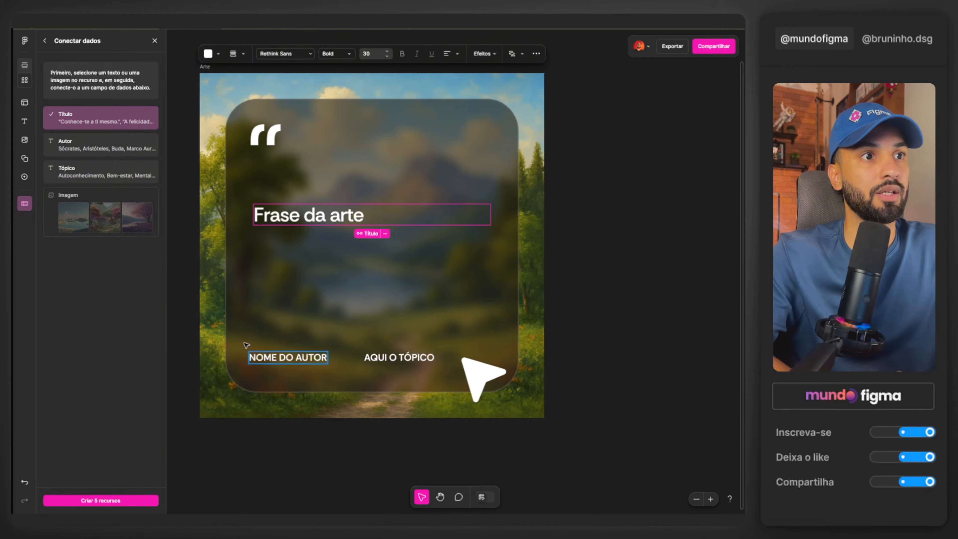
{"action": "left_click", "coordinate": [106, 155]}
Link "Aqui o tópico" to Tópico and the landscape background to Imagem, and create the five posts from the adjusted layout
{"action": "left_click", "coordinate": [398, 357]}
{"action": "left_click", "coordinate": [113, 171]}
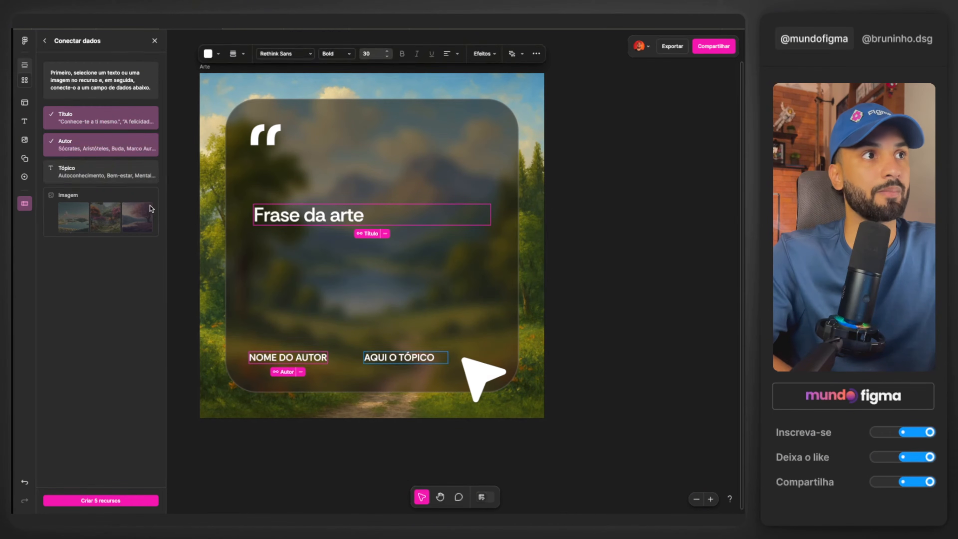
{"action": "left_click", "coordinate": [212, 192]}
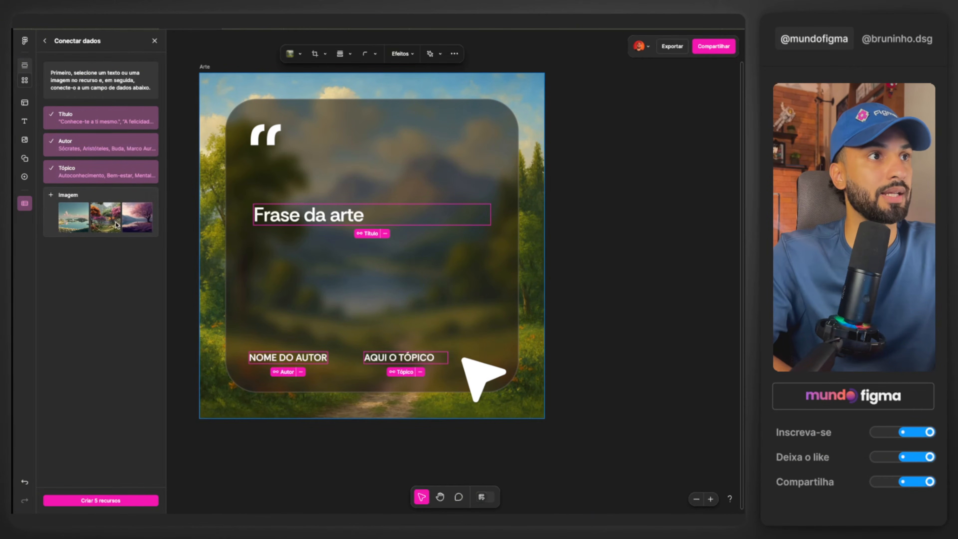
{"action": "left_click", "coordinate": [116, 200]}
{"action": "left_click", "coordinate": [112, 500]}
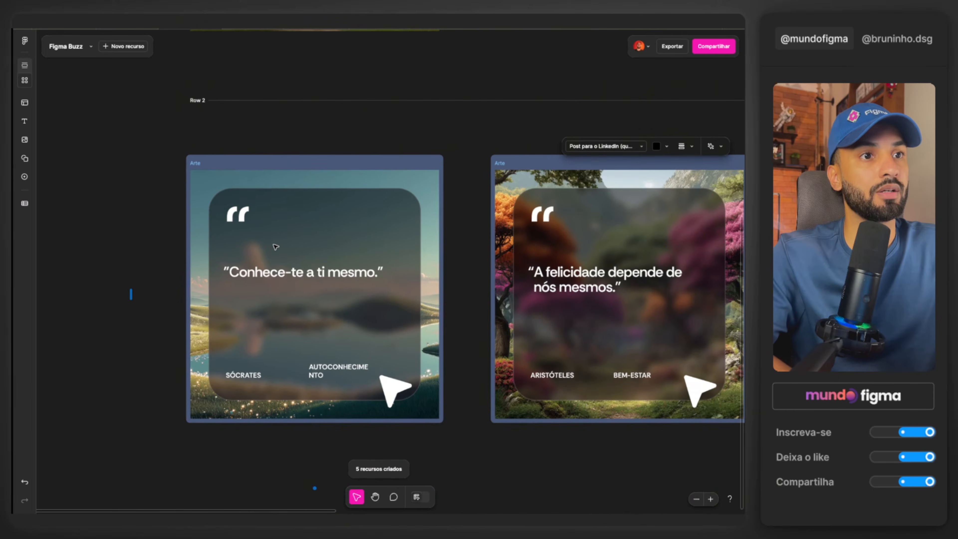
Add a blank asset beside the original post in Row 1 and set its format to Post para o Instagram (vertical), 1080 × 1350
{"action": "scroll", "coordinate": [276, 246], "scroll_direction": "right", "scroll_amount": 10}
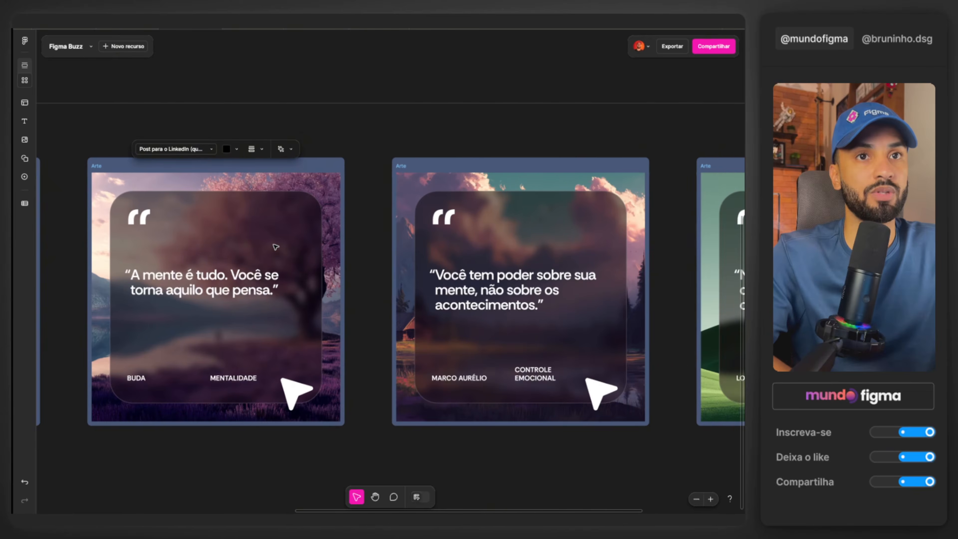
{"action": "scroll", "coordinate": [275, 247], "scroll_direction": "down", "scroll_amount": 3}
{"action": "scroll", "coordinate": [276, 247], "scroll_direction": "left", "scroll_amount": 10}
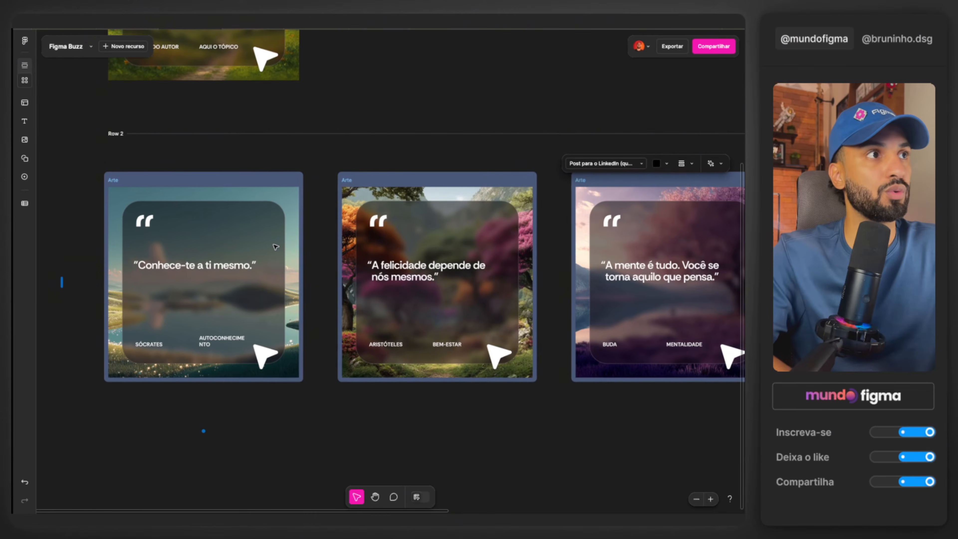
{"action": "scroll", "coordinate": [257, 188], "scroll_direction": "up", "scroll_amount": 5}
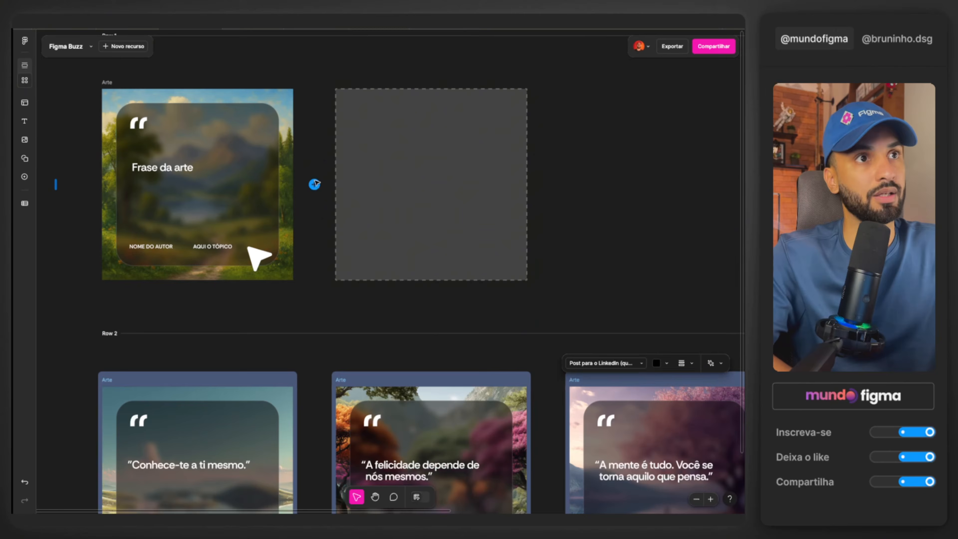
{"action": "left_click", "coordinate": [314, 185]}
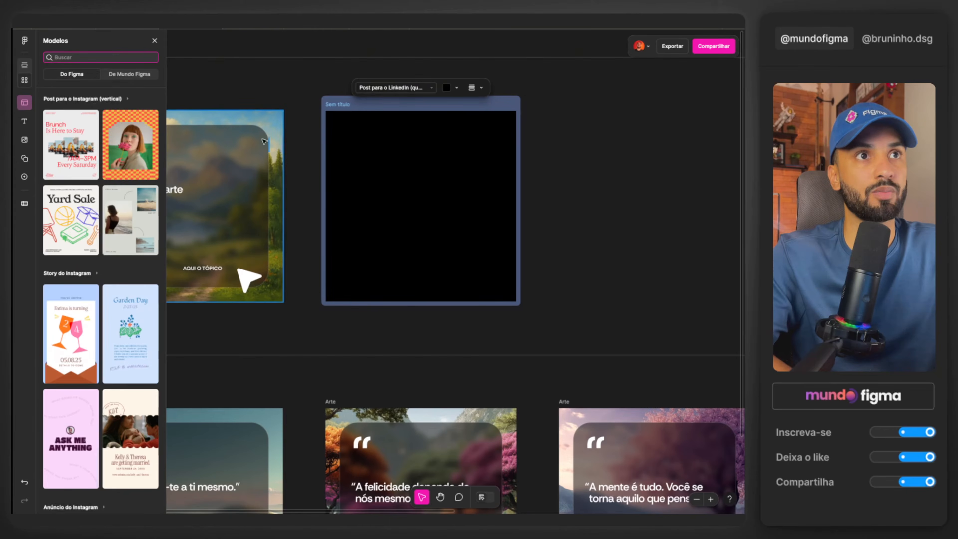
{"action": "left_click", "coordinate": [432, 88]}
{"action": "scroll", "coordinate": [413, 135], "scroll_direction": "up", "scroll_amount": 10}
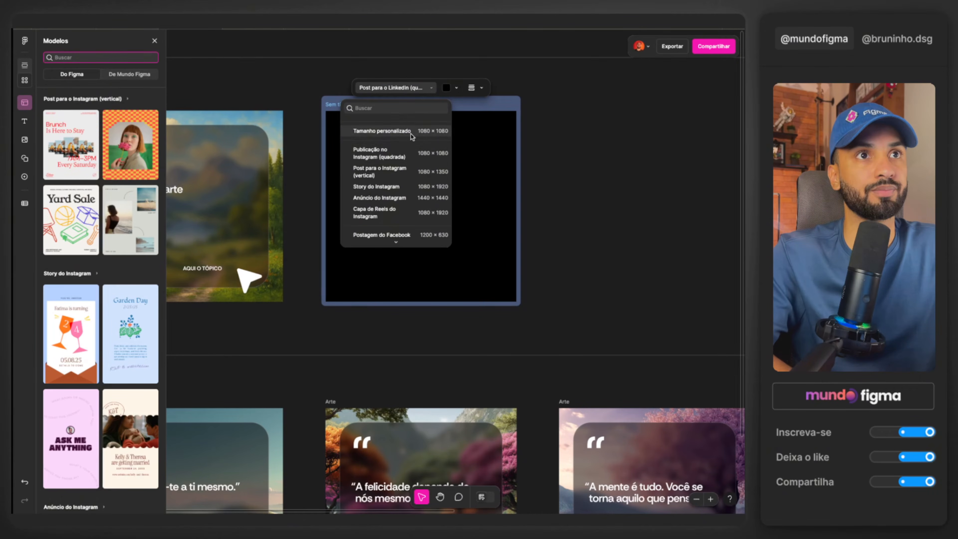
{"action": "left_click", "coordinate": [395, 173]}
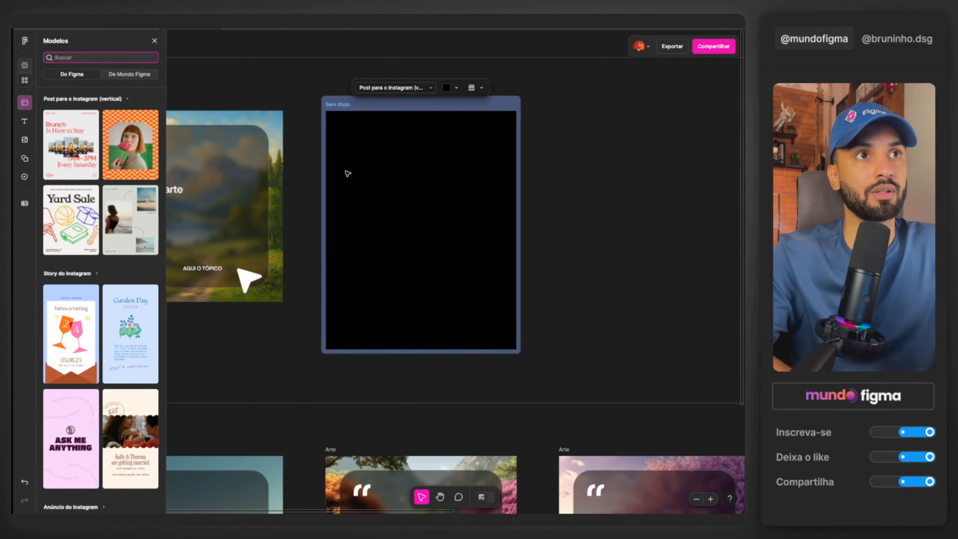
Add another blank asset in Row 1 and set its format to Story do Instagram, 1080 × 1920
{"action": "left_click", "coordinate": [425, 129]}
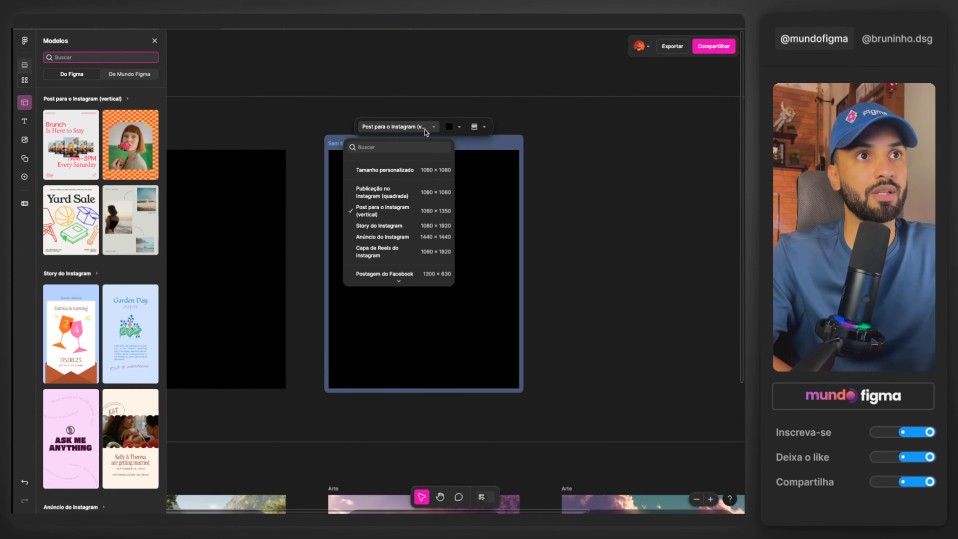
{"action": "left_click", "coordinate": [400, 226]}
{"action": "scroll", "coordinate": [429, 214], "scroll_direction": "down", "scroll_amount": 3}
{"action": "scroll", "coordinate": [429, 213], "scroll_direction": "left", "scroll_amount": 5}
{"action": "scroll", "coordinate": [430, 214], "scroll_direction": "down", "scroll_amount": 2}
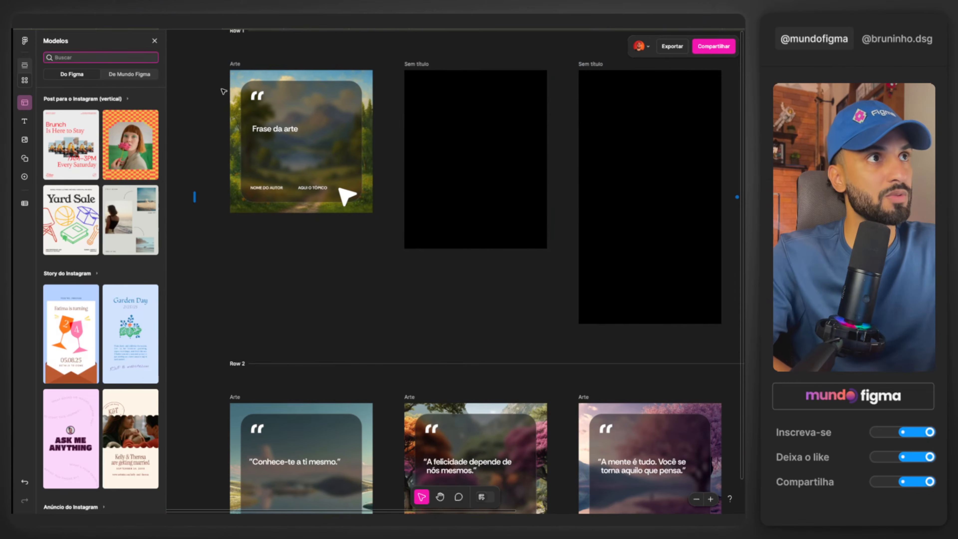
Select the blank vertical and story assets in turn, and open the bulk-creation tool with the story asset selected
{"action": "left_click", "coordinate": [445, 87]}
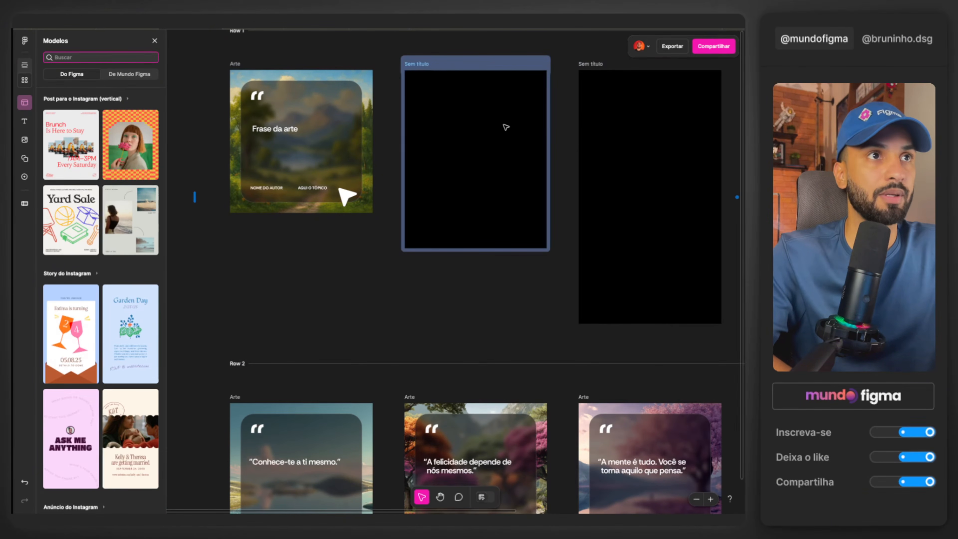
{"action": "left_click", "coordinate": [492, 133]}
{"action": "left_click", "coordinate": [610, 150]}
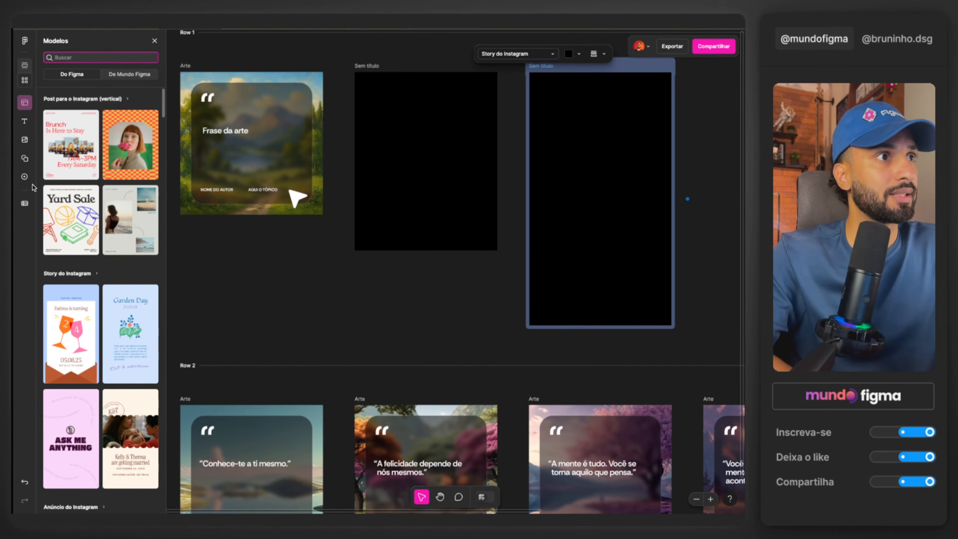
{"action": "left_click", "coordinate": [24, 204]}
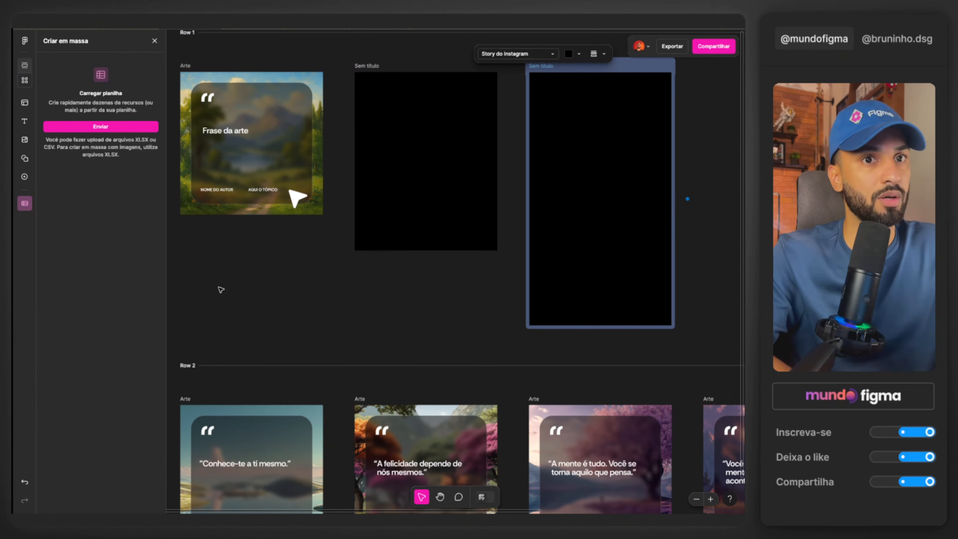
{"action": "scroll", "coordinate": [220, 289], "scroll_direction": "down", "scroll_amount": 5}
{"action": "scroll", "coordinate": [220, 290], "scroll_direction": "up", "scroll_amount": 1}
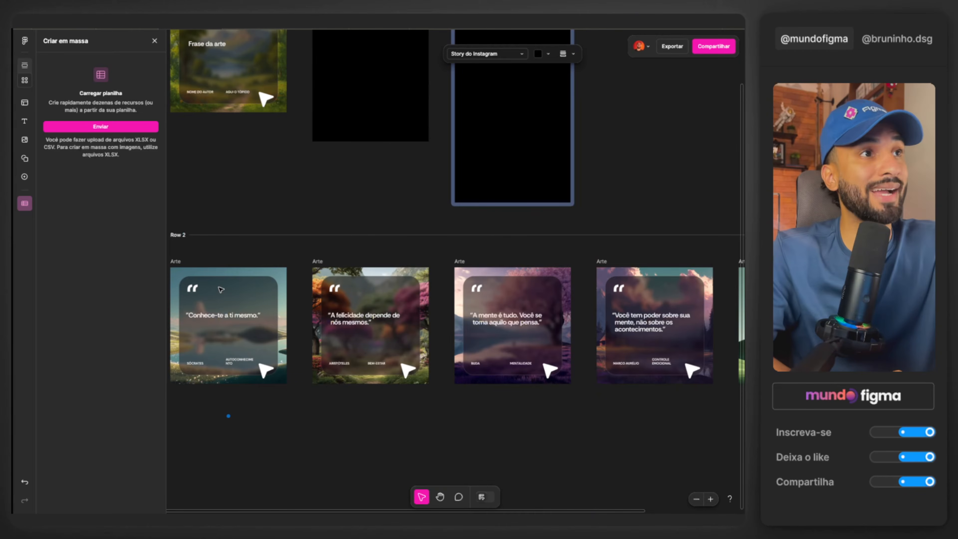
{"action": "left_click", "coordinate": [264, 243]}
{"action": "scroll", "coordinate": [272, 247], "scroll_direction": "up", "scroll_amount": 4}
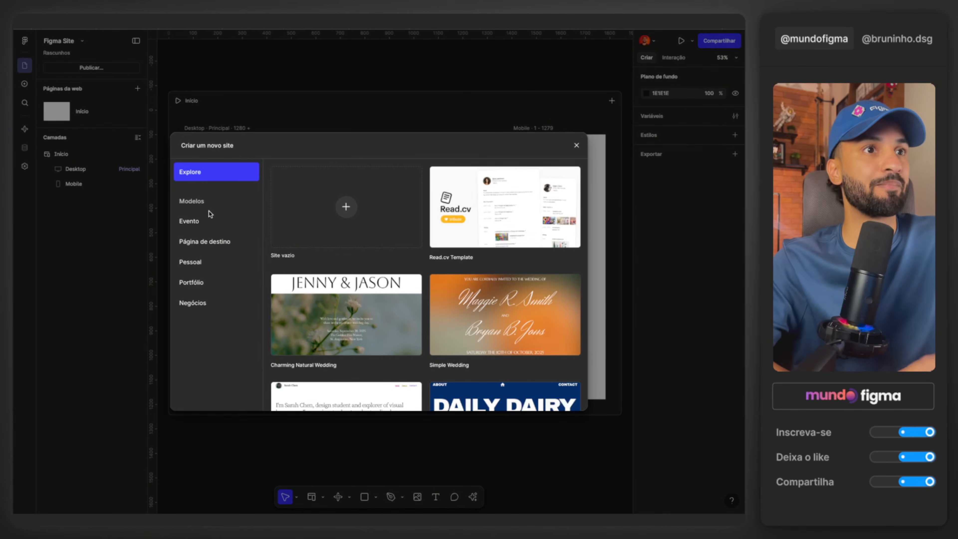
Switch to the Figma Site file and look through the new-site templates in Explore, Evento, Página de destino, Pessoal, Portfólio and Negócios
{"action": "scroll", "coordinate": [323, 228], "scroll_direction": "down", "scroll_amount": 5}
{"action": "scroll", "coordinate": [323, 228], "scroll_direction": "up", "scroll_amount": 5}
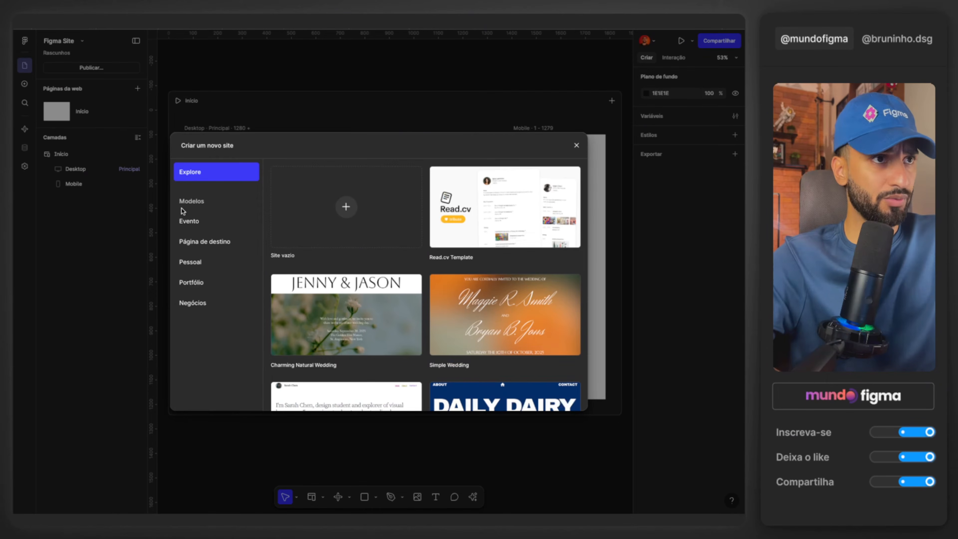
{"action": "scroll", "coordinate": [327, 222], "scroll_direction": "down", "scroll_amount": 5}
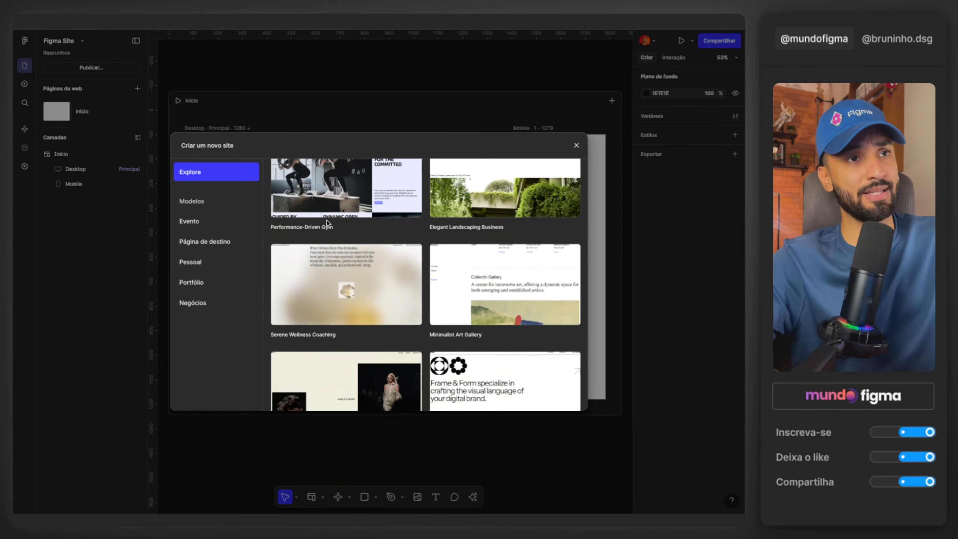
{"action": "scroll", "coordinate": [327, 223], "scroll_direction": "up", "scroll_amount": 5}
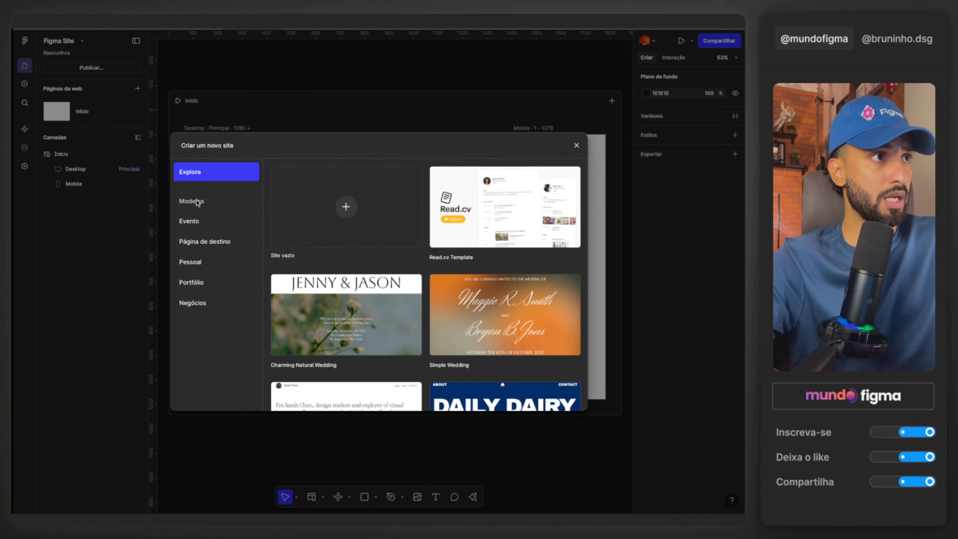
{"action": "left_click", "coordinate": [188, 220]}
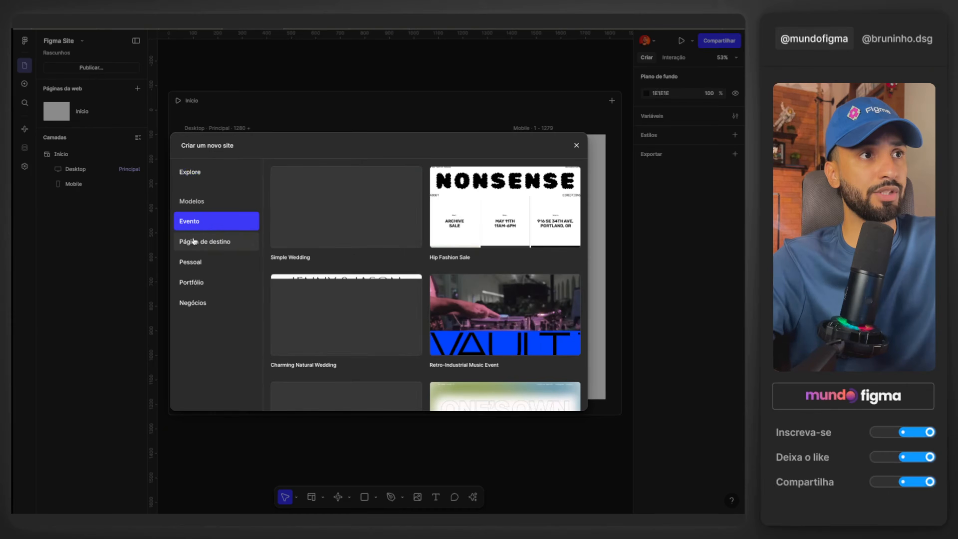
{"action": "left_click", "coordinate": [209, 240]}
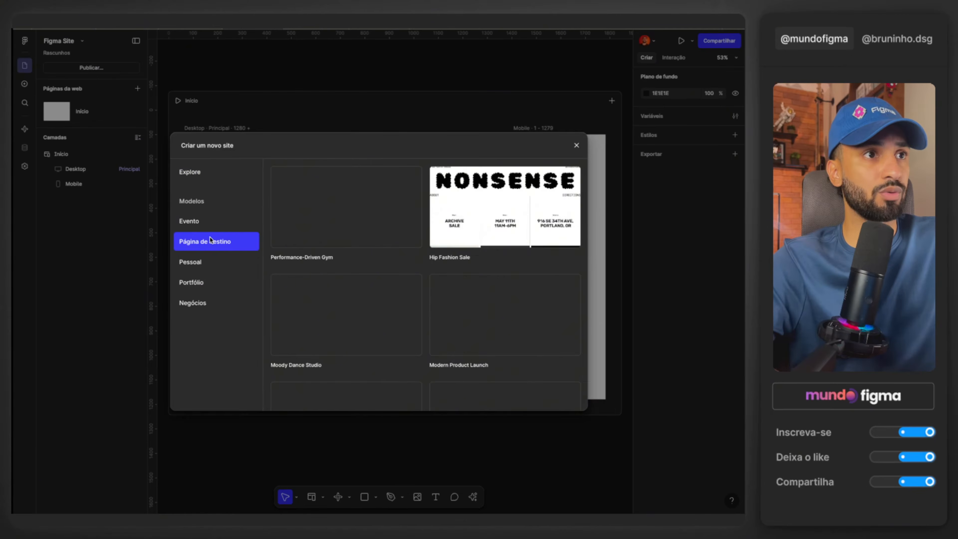
{"action": "left_click", "coordinate": [217, 261]}
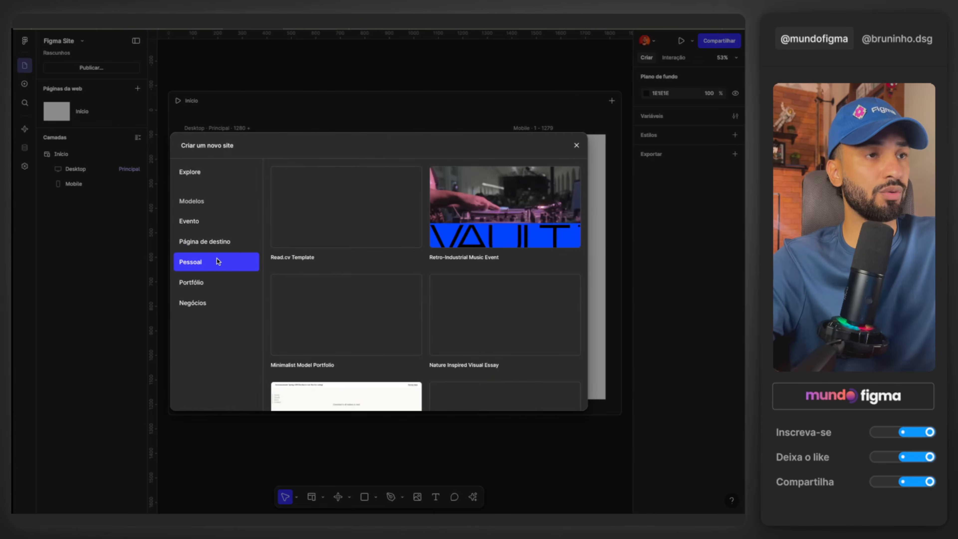
{"action": "left_click", "coordinate": [213, 282]}
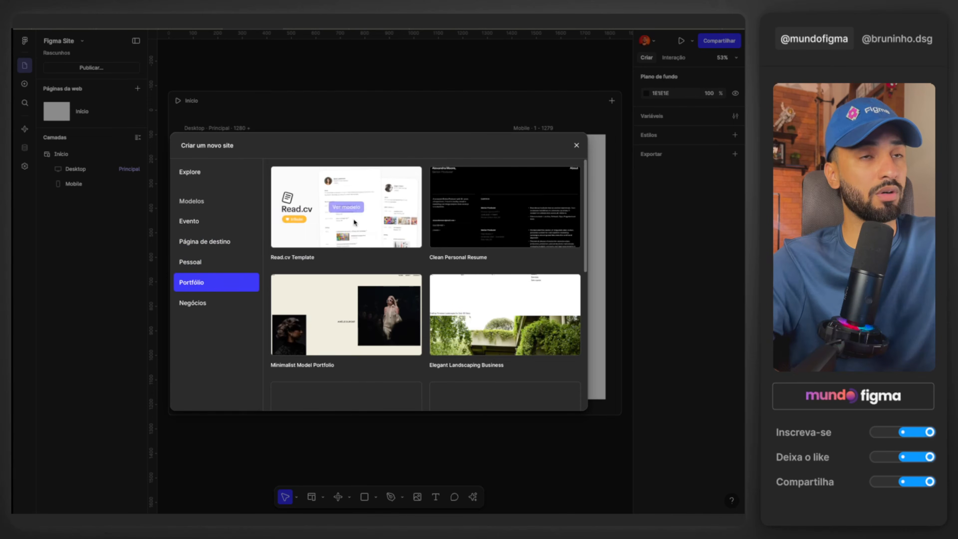
{"action": "left_click", "coordinate": [196, 302]}
{"action": "scroll", "coordinate": [306, 270], "scroll_direction": "down", "scroll_amount": 10}
{"action": "left_click", "coordinate": [221, 220]}
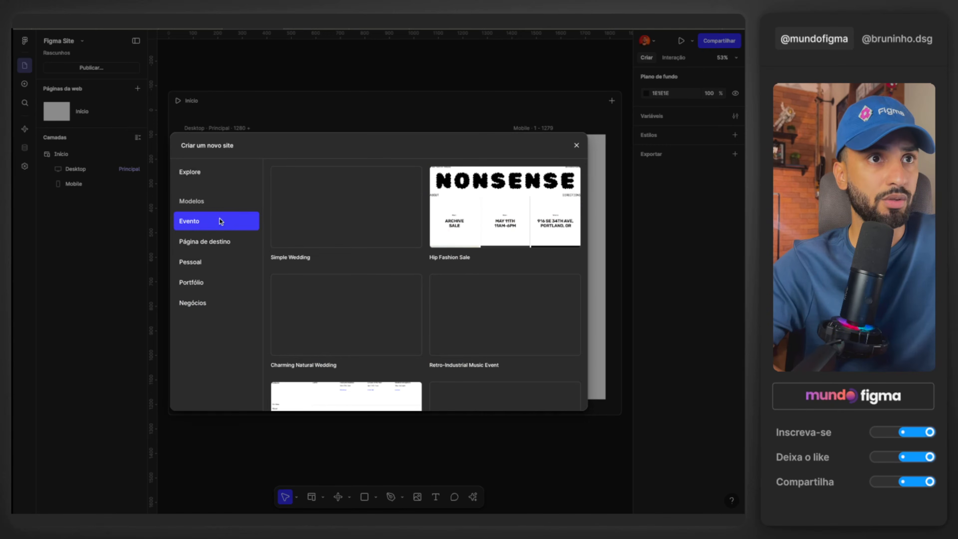
Browse the Página de destino templates, preview Friendly Accounting Services and return to the template list
{"action": "left_click", "coordinate": [226, 242]}
{"action": "scroll", "coordinate": [308, 247], "scroll_direction": "down", "scroll_amount": 5}
{"action": "scroll", "coordinate": [308, 248], "scroll_direction": "down", "scroll_amount": 5}
{"action": "scroll", "coordinate": [308, 249], "scroll_direction": "up", "scroll_amount": 10}
{"action": "scroll", "coordinate": [506, 258], "scroll_direction": "down", "scroll_amount": 5}
{"action": "left_click", "coordinate": [516, 263]}
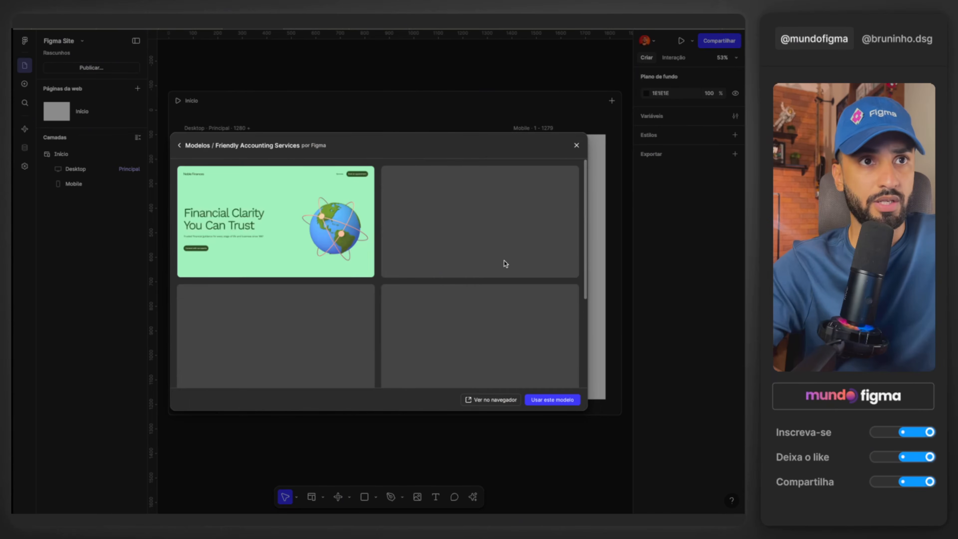
{"action": "left_click", "coordinate": [179, 146]}
{"action": "scroll", "coordinate": [346, 269], "scroll_direction": "up", "scroll_amount": 5}
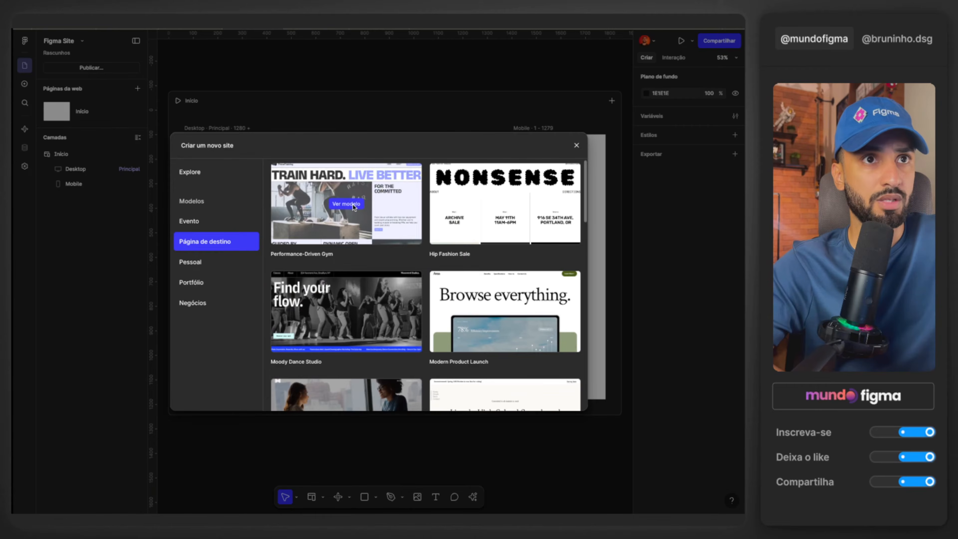
Create the site from the Performance-Driven Gym template
{"action": "left_click", "coordinate": [346, 204]}
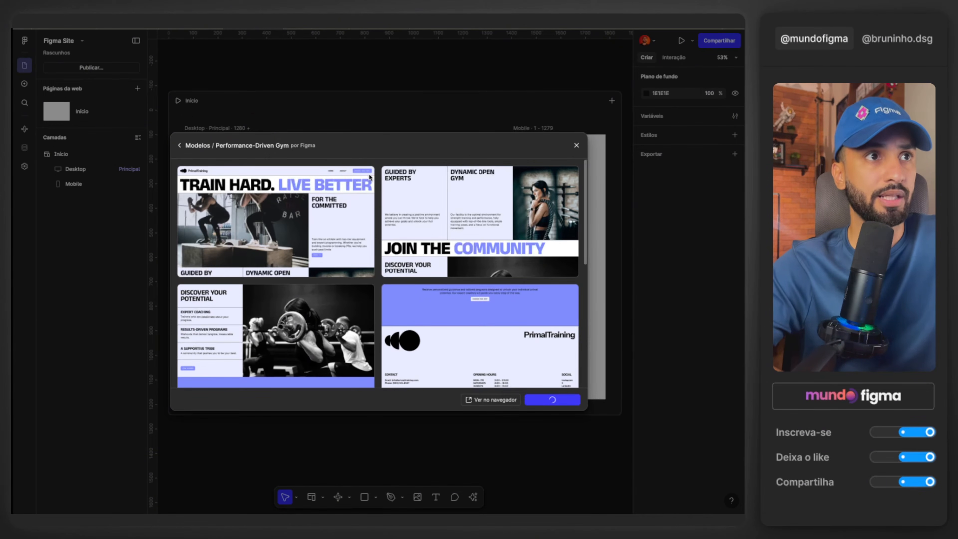
{"action": "scroll", "coordinate": [245, 198], "scroll_direction": "left", "scroll_amount": 1}
{"action": "scroll", "coordinate": [244, 197], "scroll_direction": "up", "scroll_amount": 5}
{"action": "scroll", "coordinate": [318, 188], "scroll_direction": "right", "scroll_amount": 7}
{"action": "scroll", "coordinate": [303, 92], "scroll_direction": "up", "scroll_amount": 5}
{"action": "scroll", "coordinate": [304, 93], "scroll_direction": "up", "scroll_amount": 1}
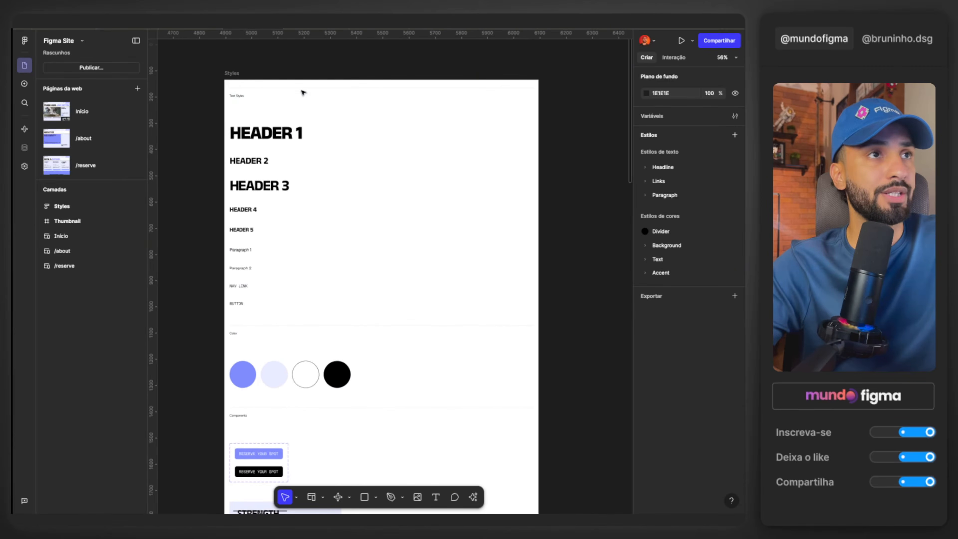
Examine the template's Styles board and the desktop, tablet and mobile layouts of the Início, /about and /reserve pages
{"action": "scroll", "coordinate": [298, 200], "scroll_direction": "down", "scroll_amount": 5}
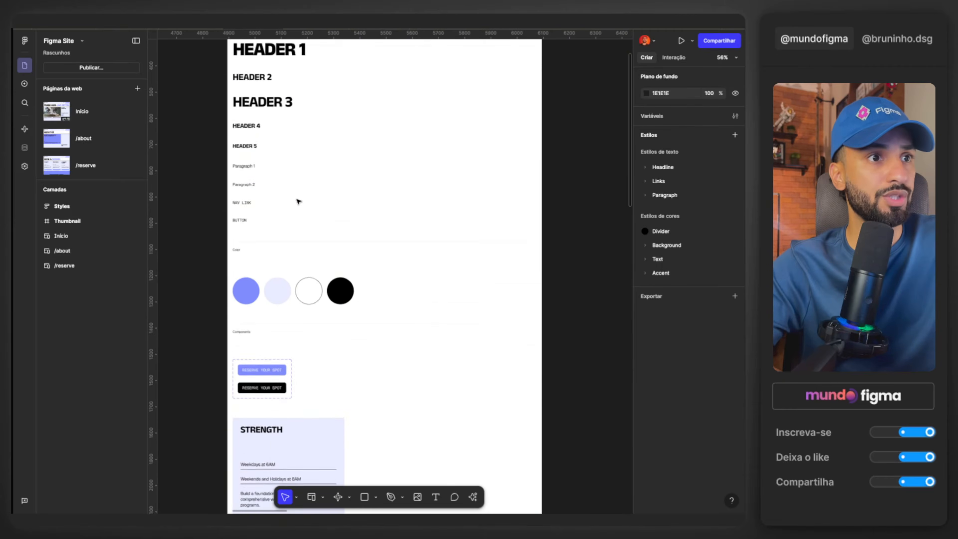
{"action": "scroll", "coordinate": [328, 230], "scroll_direction": "down", "scroll_amount": 3}
{"action": "scroll", "coordinate": [321, 248], "scroll_direction": "left", "scroll_amount": 1}
{"action": "scroll", "coordinate": [321, 248], "scroll_direction": "down", "scroll_amount": 5}
{"action": "scroll", "coordinate": [321, 248], "scroll_direction": "right", "scroll_amount": 8}
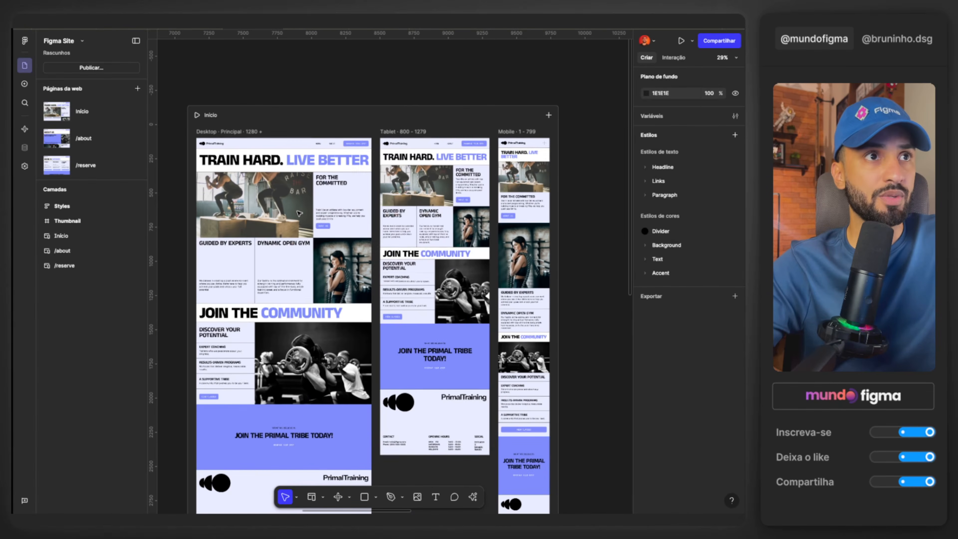
{"action": "scroll", "coordinate": [332, 121], "scroll_direction": "up", "scroll_amount": 3}
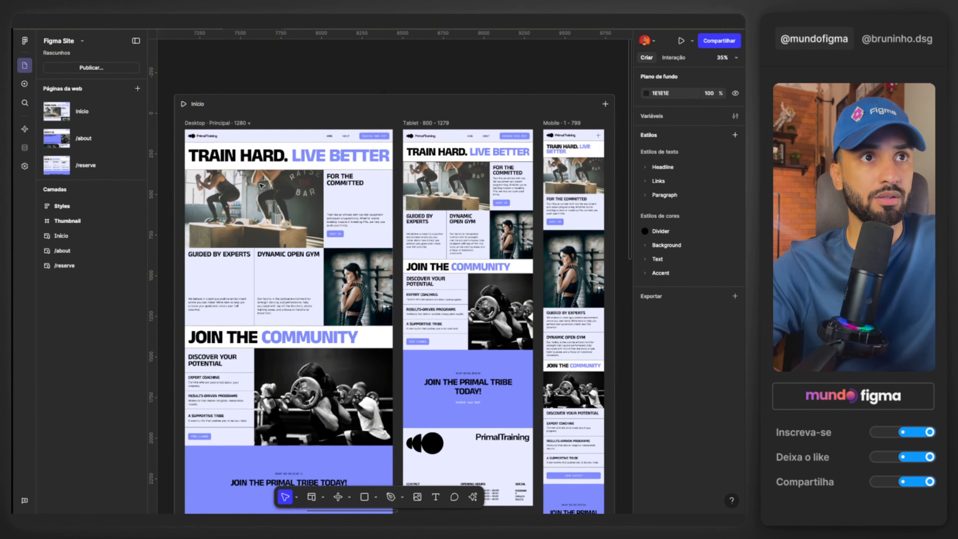
{"action": "scroll", "coordinate": [349, 101], "scroll_direction": "down", "scroll_amount": 1}
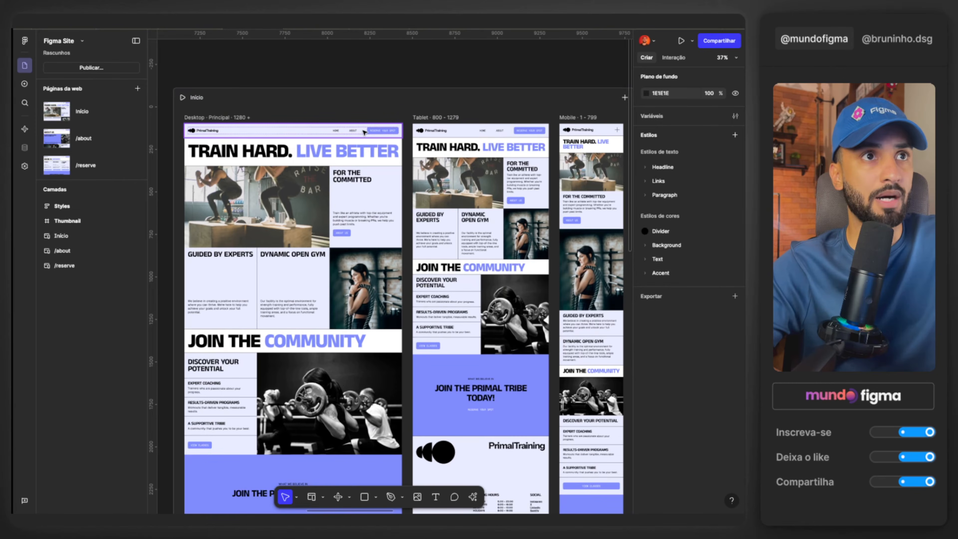
{"action": "scroll", "coordinate": [362, 136], "scroll_direction": "up", "scroll_amount": 4}
{"action": "scroll", "coordinate": [358, 147], "scroll_direction": "down", "scroll_amount": 2}
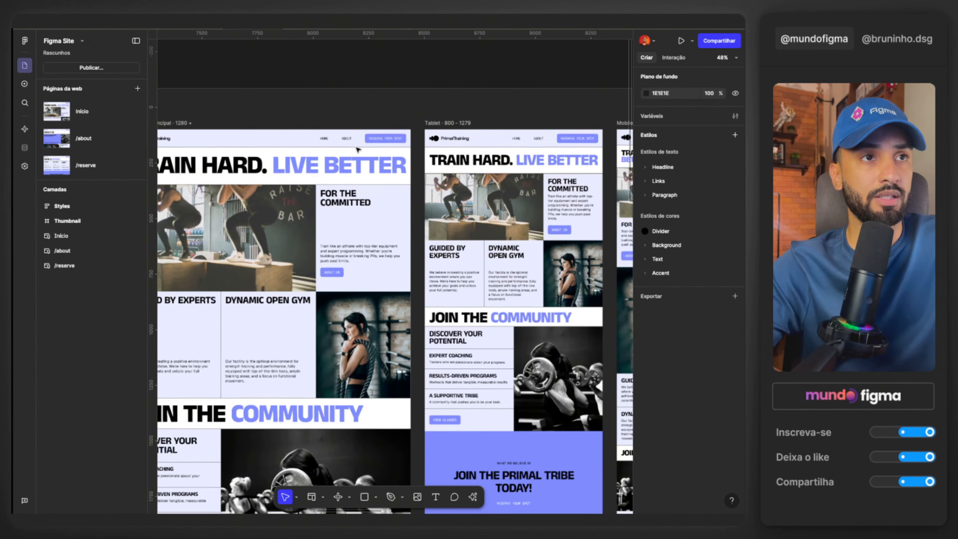
{"action": "scroll", "coordinate": [358, 150], "scroll_direction": "down", "scroll_amount": 4}
{"action": "scroll", "coordinate": [358, 149], "scroll_direction": "right", "scroll_amount": 10}
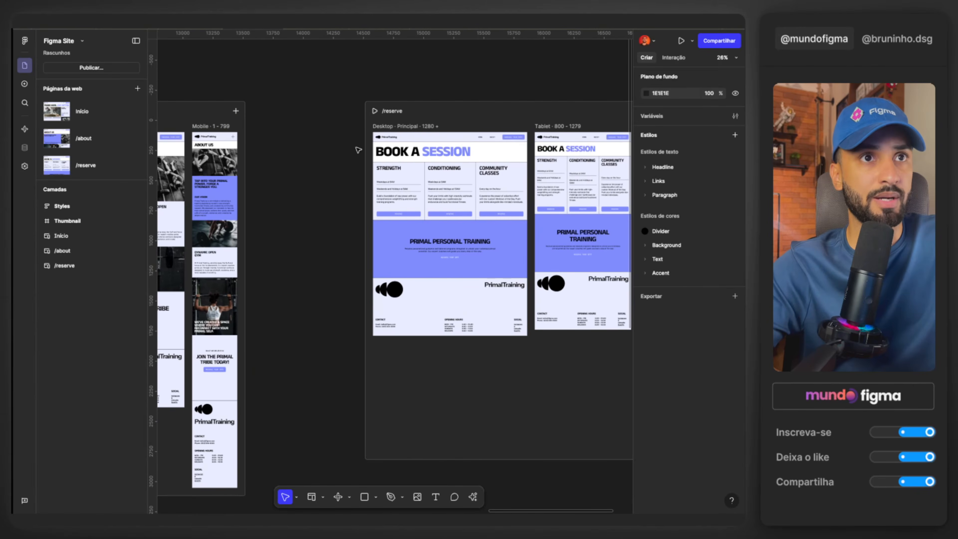
Replace the "Train Hard. Live Better" hero text in the Início page's desktop layout with "HEADLINE"
{"action": "scroll", "coordinate": [358, 150], "scroll_direction": "left", "scroll_amount": 12}
{"action": "scroll", "coordinate": [358, 150], "scroll_direction": "up", "scroll_amount": 4}
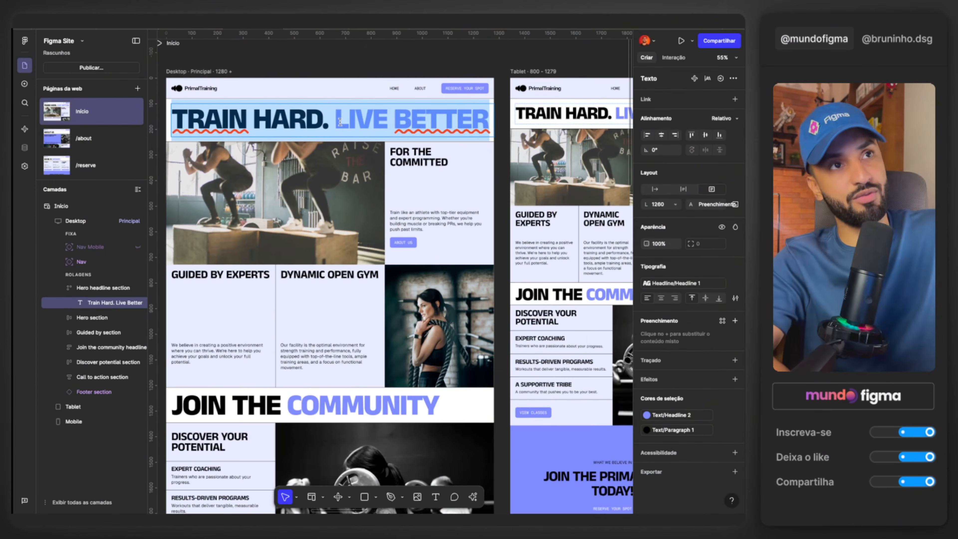
{"action": "type", "text": "T"}
{"action": "type", "text": "EA"}
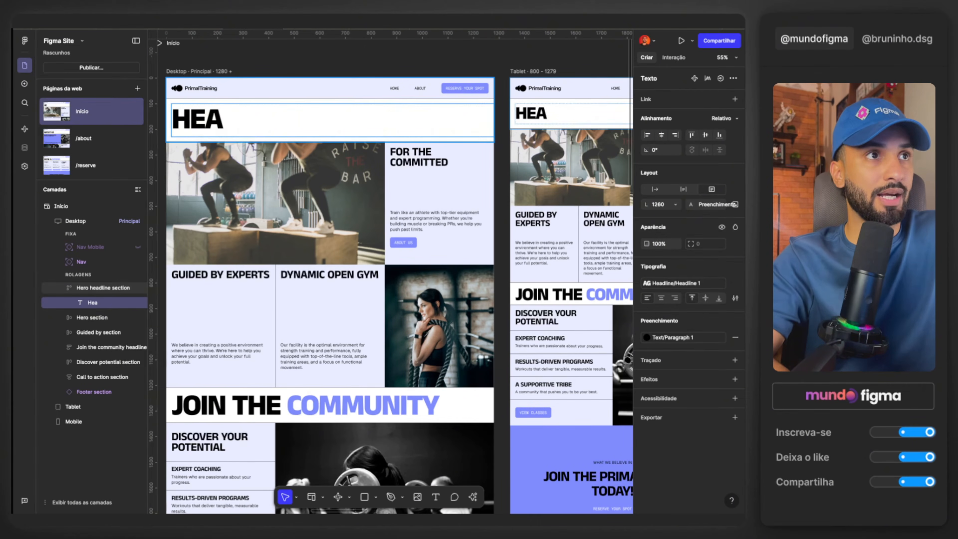
{"action": "type", "text": "DLINE"}
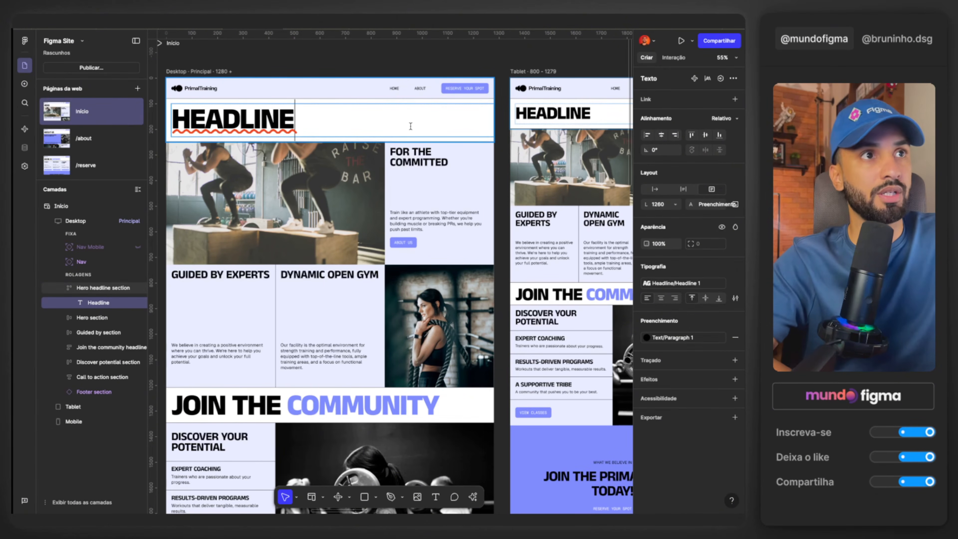
Undo the "HEADLINE" edits to restore the original hero text on the Início page
{"action": "key", "text": "ctrl+z"}
{"action": "key", "text": "ctrl+z"}
{"action": "key", "text": "ctrl+z"}
{"action": "key", "text": "ctrl+z"}
{"action": "key", "text": "ctrl+z"}
{"action": "key", "text": "ctrl+z"}
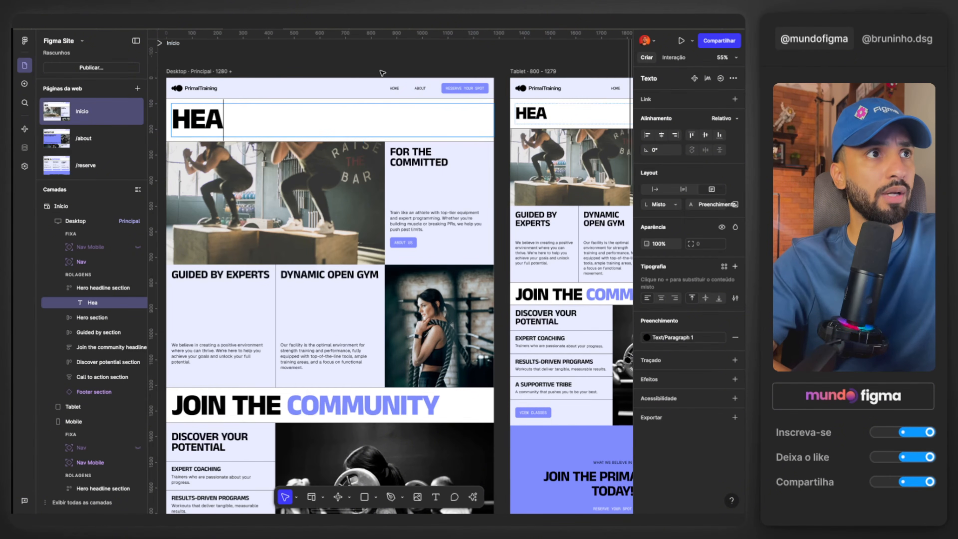
{"action": "key", "text": "ctrl+z"}
{"action": "key", "text": "ctrl+z"}
{"action": "key", "text": "ctrl+z"}
{"action": "key", "text": "ctrl+z"}
{"action": "key", "text": "ctrl+z"}
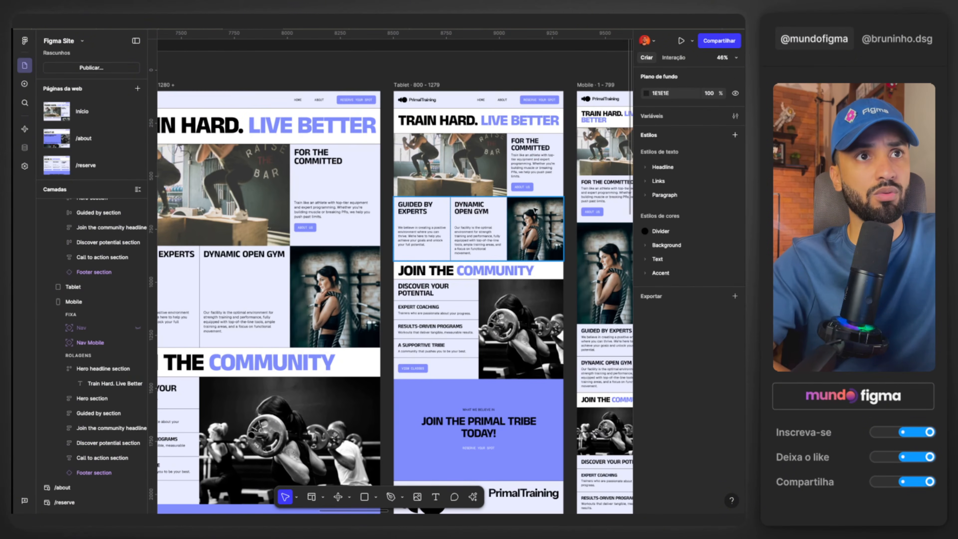
Inspect the image fill settings of the hero photo in the desktop layout, closing them when done
{"action": "scroll", "coordinate": [462, 239], "scroll_direction": "up", "scroll_amount": 3}
{"action": "scroll", "coordinate": [461, 239], "scroll_direction": "up", "scroll_amount": 1}
{"action": "scroll", "coordinate": [461, 238], "scroll_direction": "right", "scroll_amount": 2}
{"action": "scroll", "coordinate": [402, 242], "scroll_direction": "left", "scroll_amount": 5}
{"action": "scroll", "coordinate": [311, 234], "scroll_direction": "up", "scroll_amount": 1}
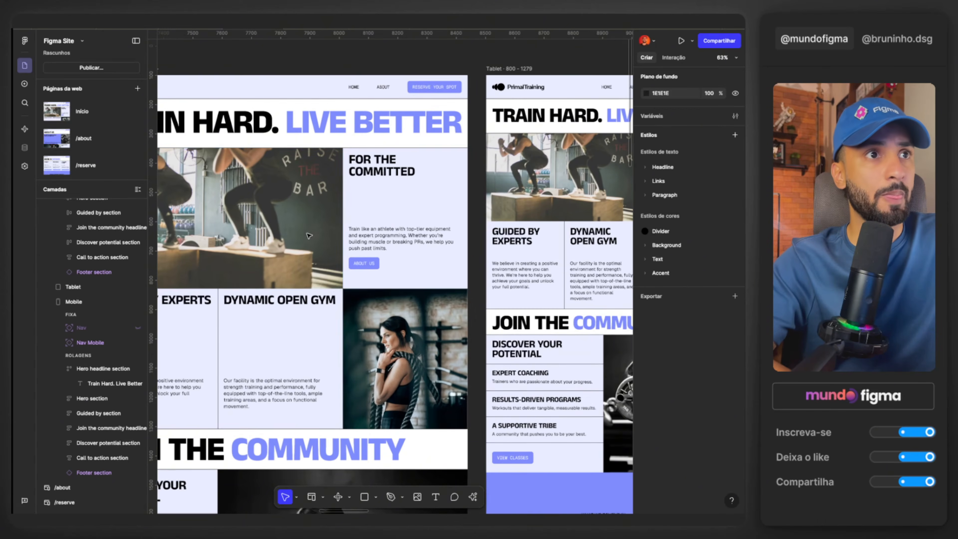
{"action": "scroll", "coordinate": [375, 182], "scroll_direction": "left", "scroll_amount": 4}
{"action": "left_click", "coordinate": [375, 182]}
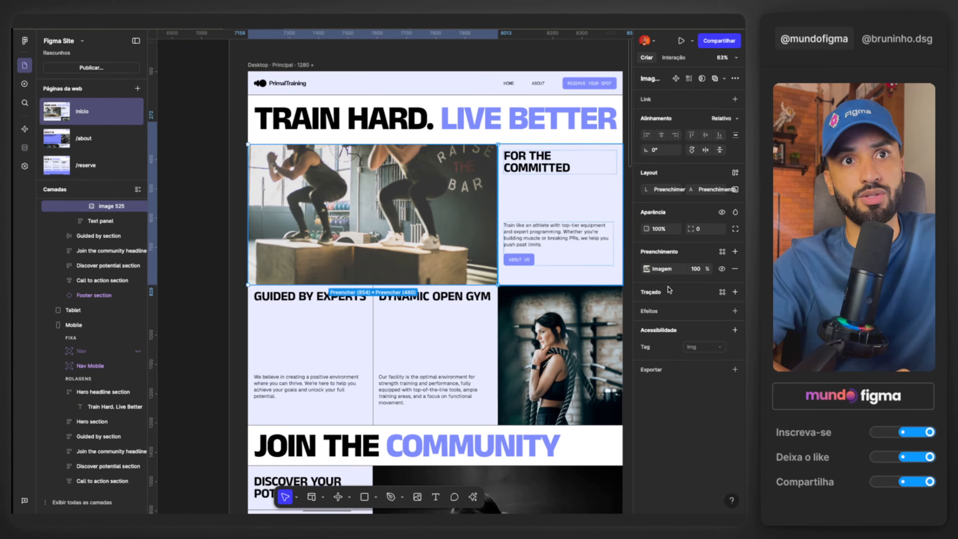
{"action": "left_click", "coordinate": [646, 269]}
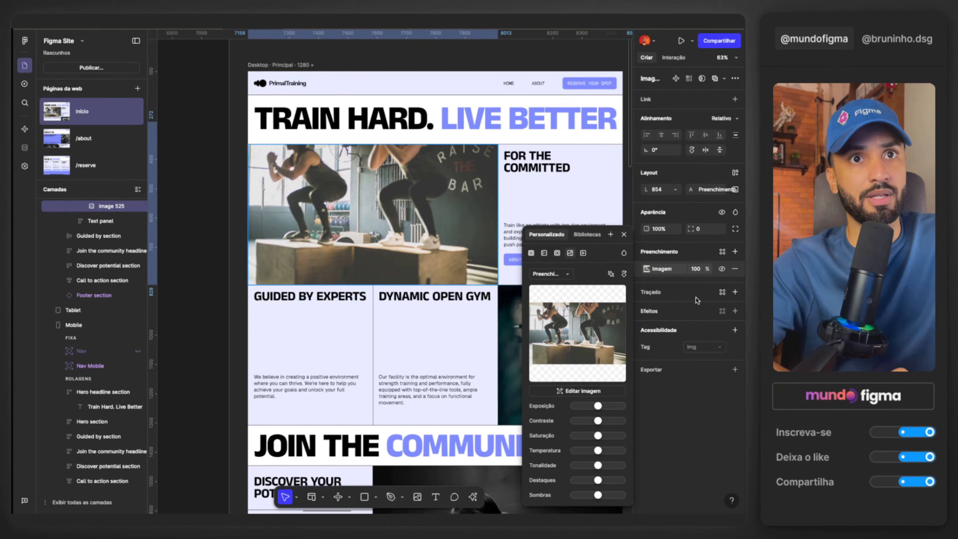
{"action": "left_click", "coordinate": [205, 204]}
Preview the Início page at desktop size, review it from hero to footer and return to the editor
{"action": "scroll", "coordinate": [205, 204], "scroll_direction": "down", "scroll_amount": 3}
{"action": "scroll", "coordinate": [206, 203], "scroll_direction": "right", "scroll_amount": 1}
{"action": "scroll", "coordinate": [206, 203], "scroll_direction": "up", "scroll_amount": 8}
{"action": "scroll", "coordinate": [205, 203], "scroll_direction": "down", "scroll_amount": 2}
{"action": "scroll", "coordinate": [205, 203], "scroll_direction": "left", "scroll_amount": 2}
{"action": "key", "text": "shift+space"}
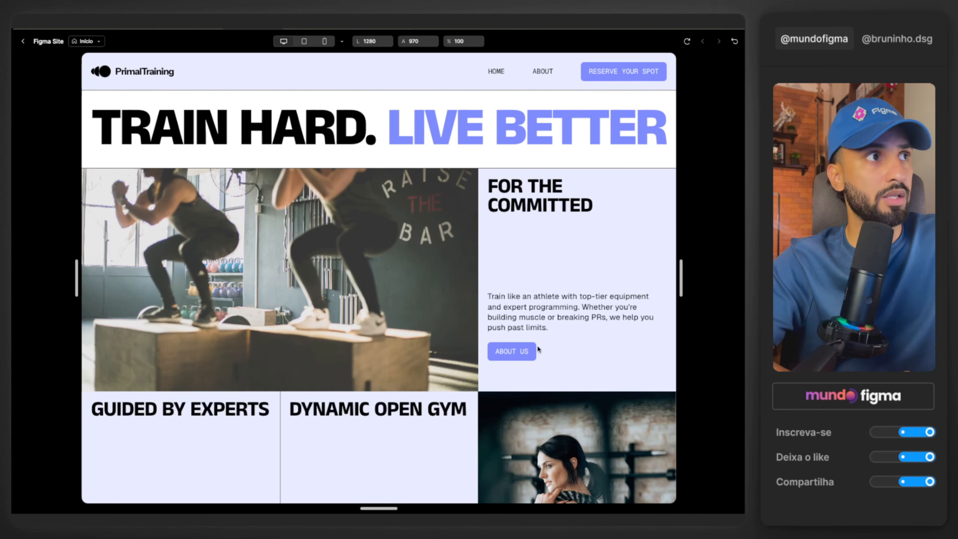
{"action": "scroll", "coordinate": [525, 351], "scroll_direction": "down", "scroll_amount": 9}
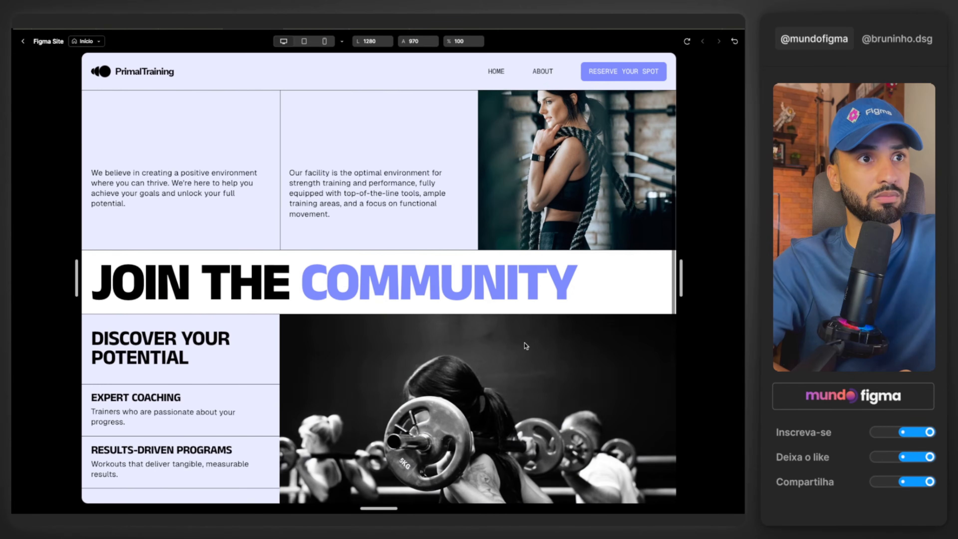
{"action": "scroll", "coordinate": [400, 223], "scroll_direction": "up", "scroll_amount": 3}
{"action": "scroll", "coordinate": [398, 223], "scroll_direction": "down", "scroll_amount": 6}
{"action": "scroll", "coordinate": [392, 234], "scroll_direction": "up", "scroll_amount": 8}
{"action": "scroll", "coordinate": [368, 284], "scroll_direction": "down", "scroll_amount": 4}
{"action": "scroll", "coordinate": [368, 286], "scroll_direction": "down", "scroll_amount": 8}
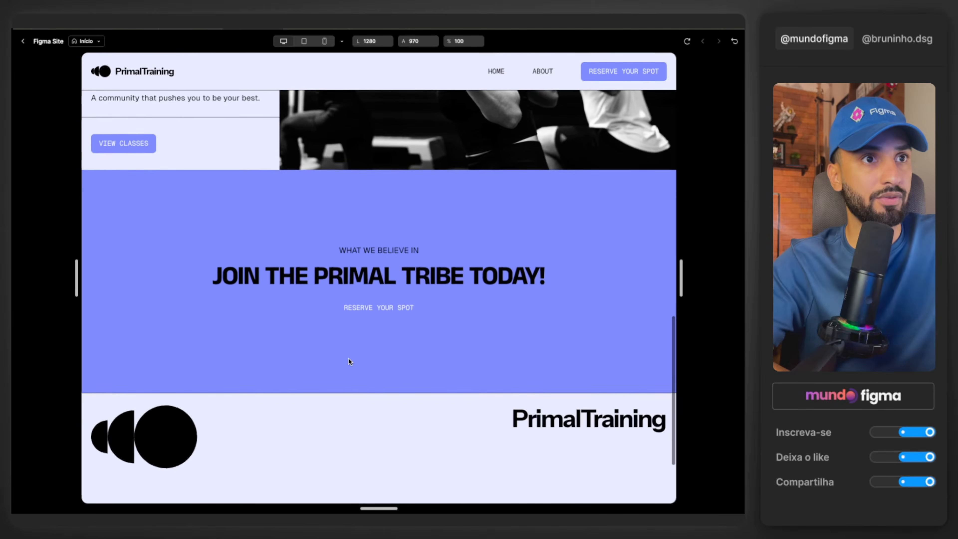
{"action": "scroll", "coordinate": [348, 360], "scroll_direction": "up", "scroll_amount": 12}
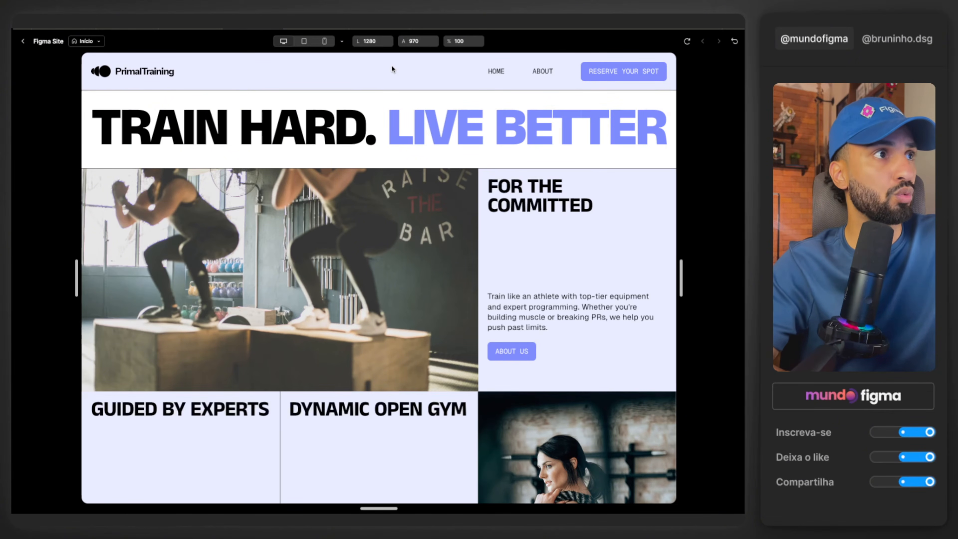
{"action": "left_click", "coordinate": [25, 42]}
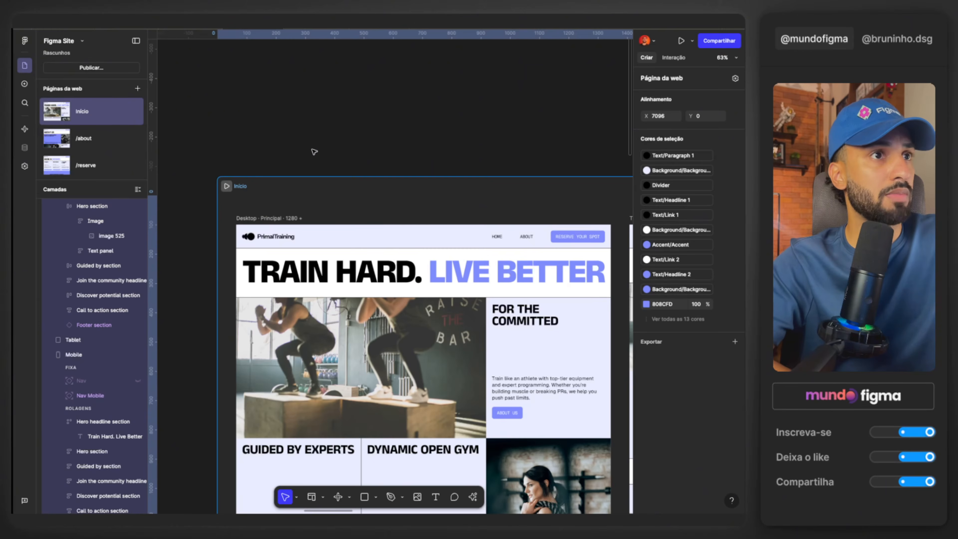
{"action": "scroll", "coordinate": [250, 77], "scroll_direction": "down", "scroll_amount": 10}
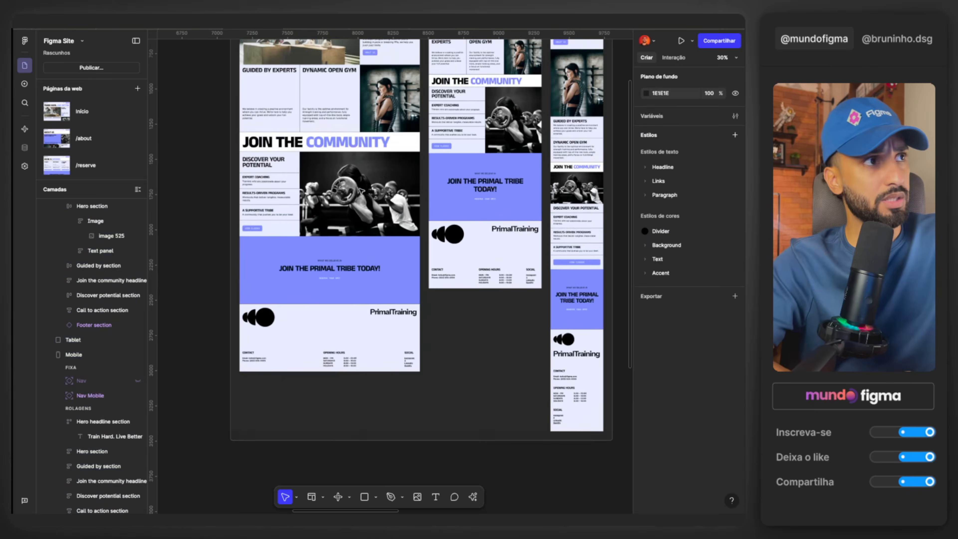
{"action": "scroll", "coordinate": [360, 190], "scroll_direction": "up", "scroll_amount": 3}
{"action": "scroll", "coordinate": [360, 191], "scroll_direction": "right", "scroll_amount": 3}
{"action": "scroll", "coordinate": [361, 191], "scroll_direction": "up", "scroll_amount": 2}
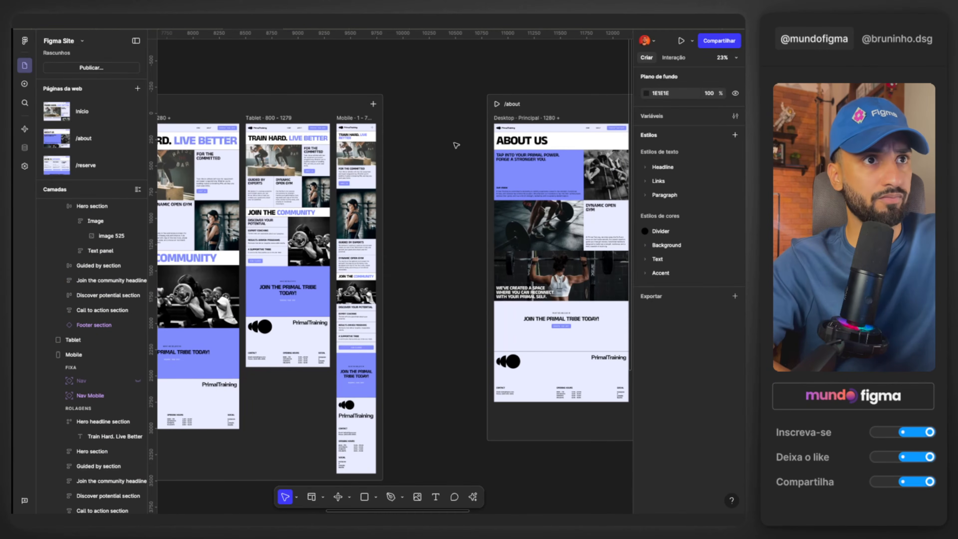
{"action": "scroll", "coordinate": [451, 142], "scroll_direction": "left", "scroll_amount": 2}
{"action": "scroll", "coordinate": [290, 80], "scroll_direction": "left", "scroll_amount": 3}
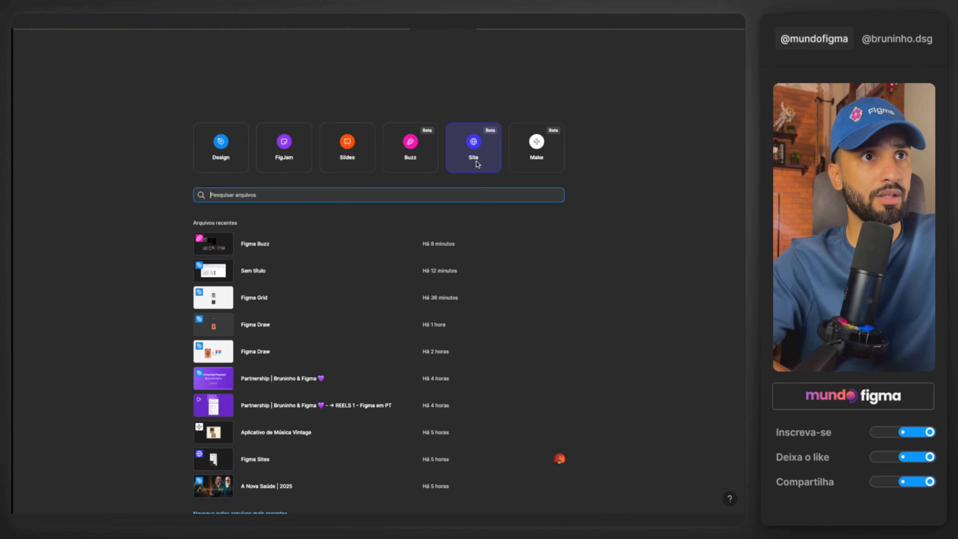
Create a new Figma site from the empty Site vazio option
{"action": "left_click", "coordinate": [482, 158]}
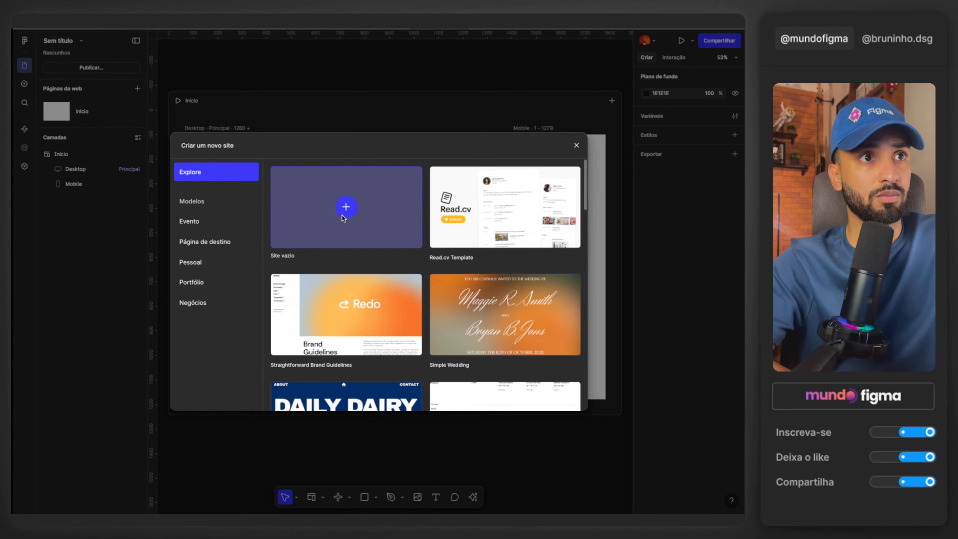
{"action": "left_click", "coordinate": [343, 217]}
{"action": "scroll", "coordinate": [209, 145], "scroll_direction": "up", "scroll_amount": 5}
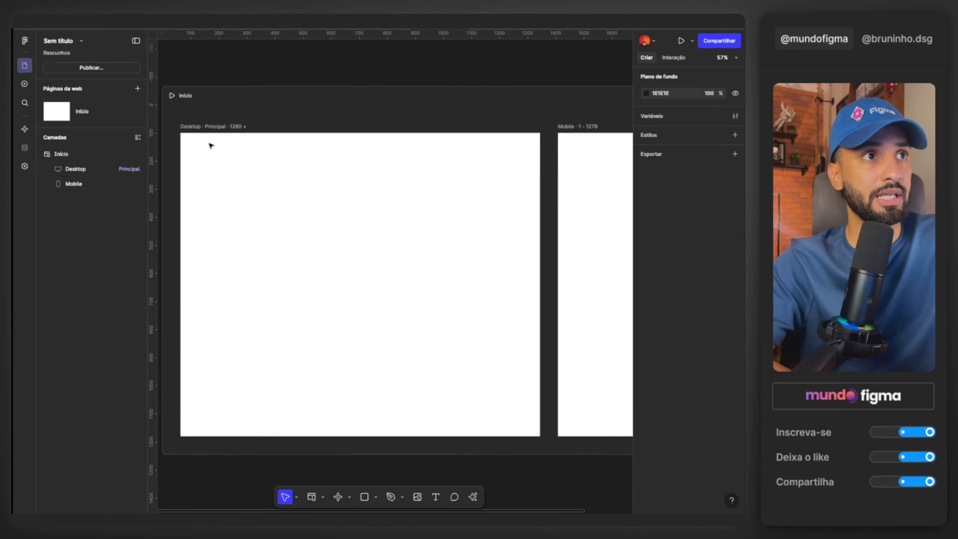
Add a Tablet breakpoint of 800 px to the Início page
{"action": "scroll", "coordinate": [242, 145], "scroll_direction": "left", "scroll_amount": 6}
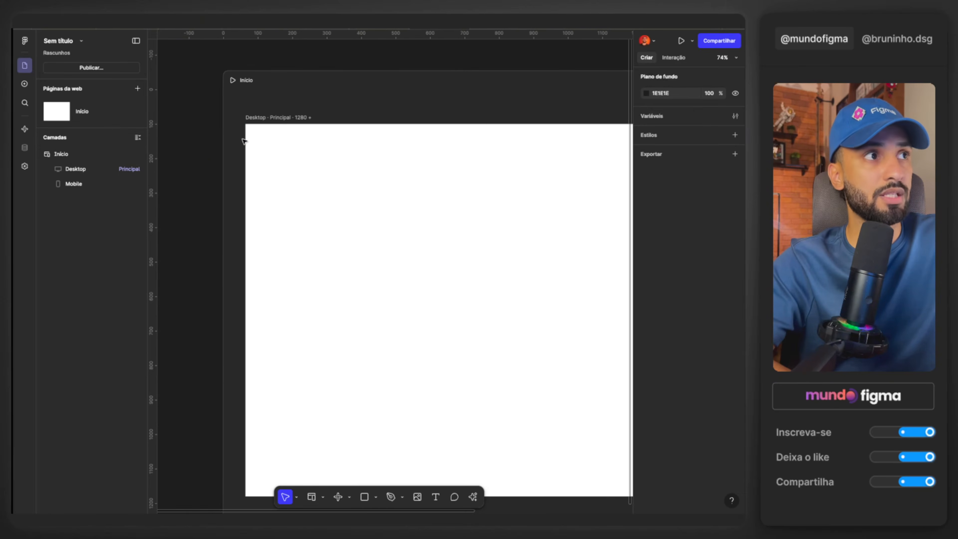
{"action": "scroll", "coordinate": [245, 142], "scroll_direction": "down", "scroll_amount": 2}
{"action": "scroll", "coordinate": [244, 142], "scroll_direction": "right", "scroll_amount": 3}
{"action": "scroll", "coordinate": [554, 129], "scroll_direction": "right", "scroll_amount": 4}
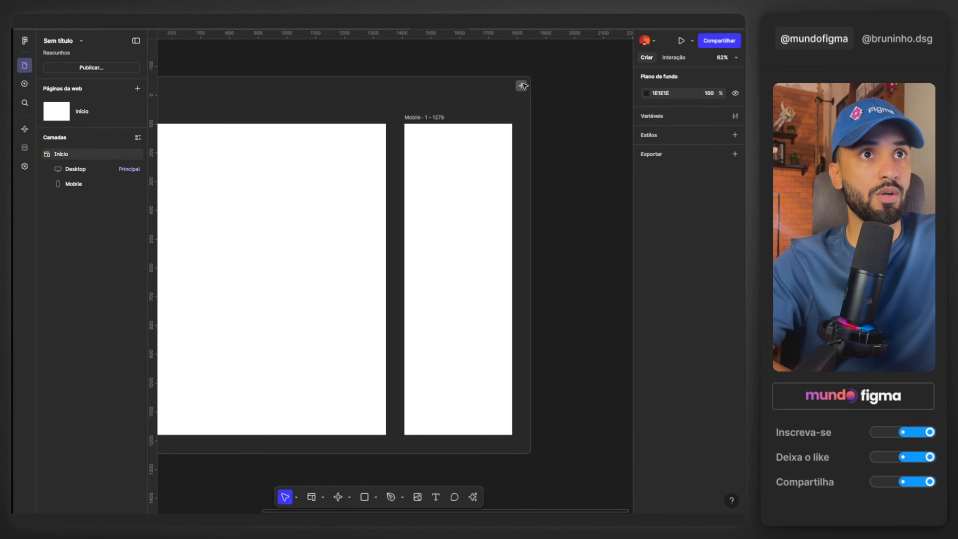
{"action": "left_click", "coordinate": [521, 86]}
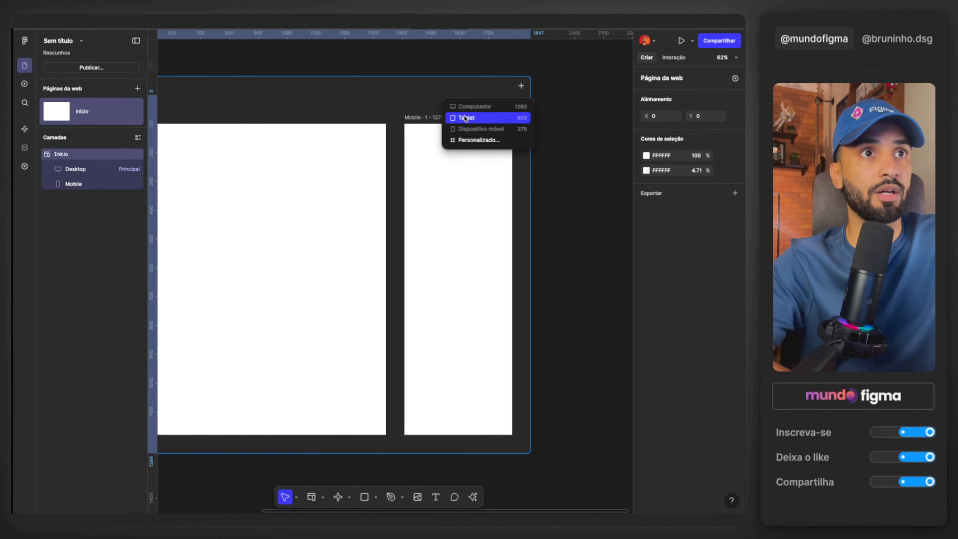
{"action": "left_click", "coordinate": [467, 114]}
{"action": "scroll", "coordinate": [306, 181], "scroll_direction": "down", "scroll_amount": 3}
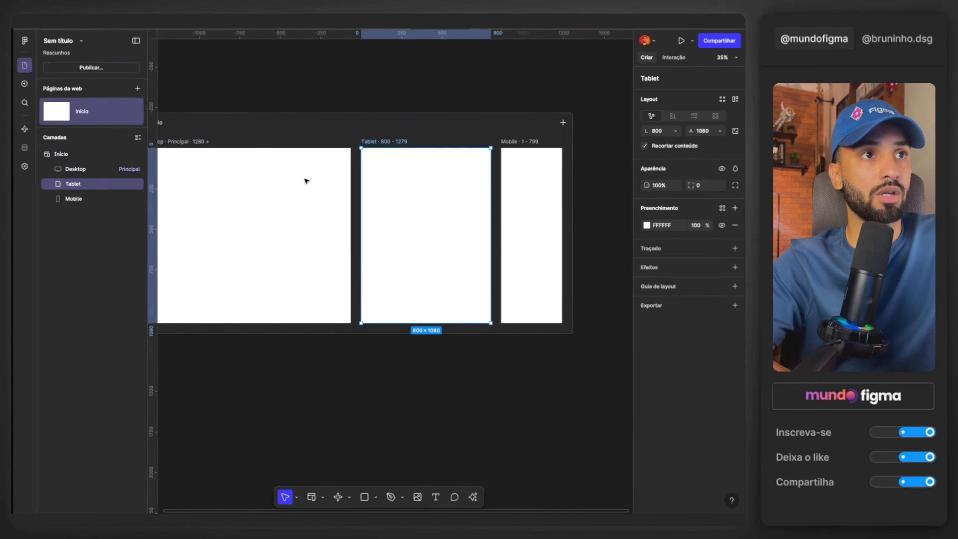
Rename the file as "Site Mundo Figma"
{"action": "scroll", "coordinate": [399, 186], "scroll_direction": "left", "scroll_amount": 2}
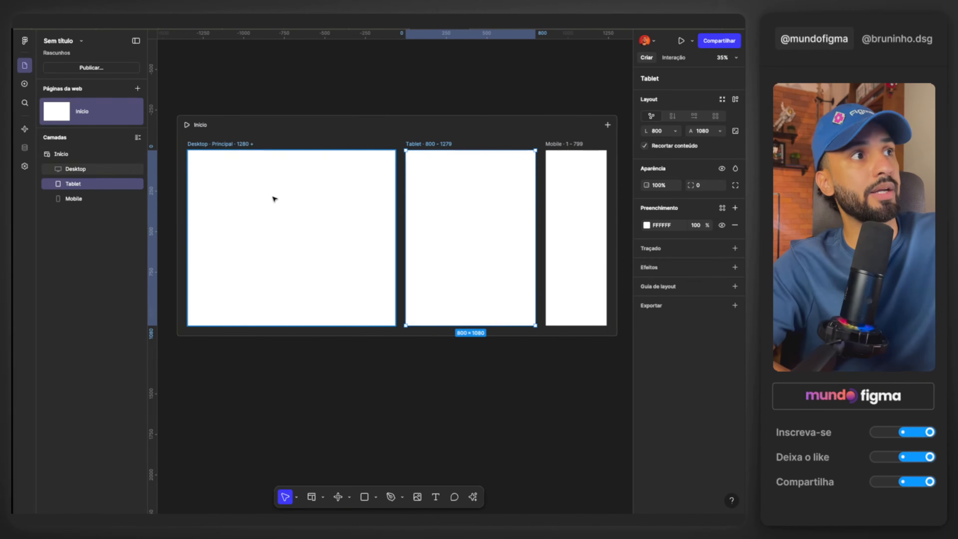
{"action": "scroll", "coordinate": [320, 151], "scroll_direction": "left", "scroll_amount": 3}
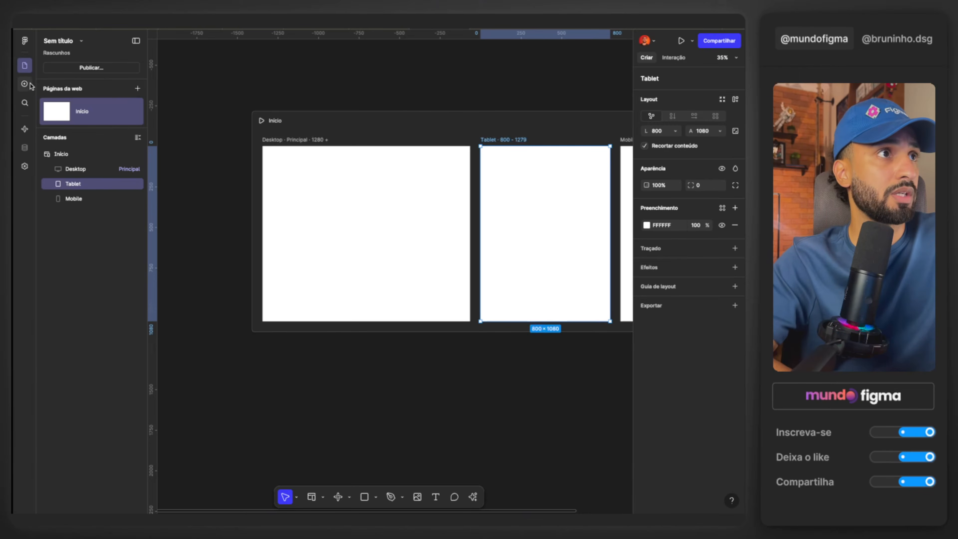
{"action": "type", "text": "Site Figma"}
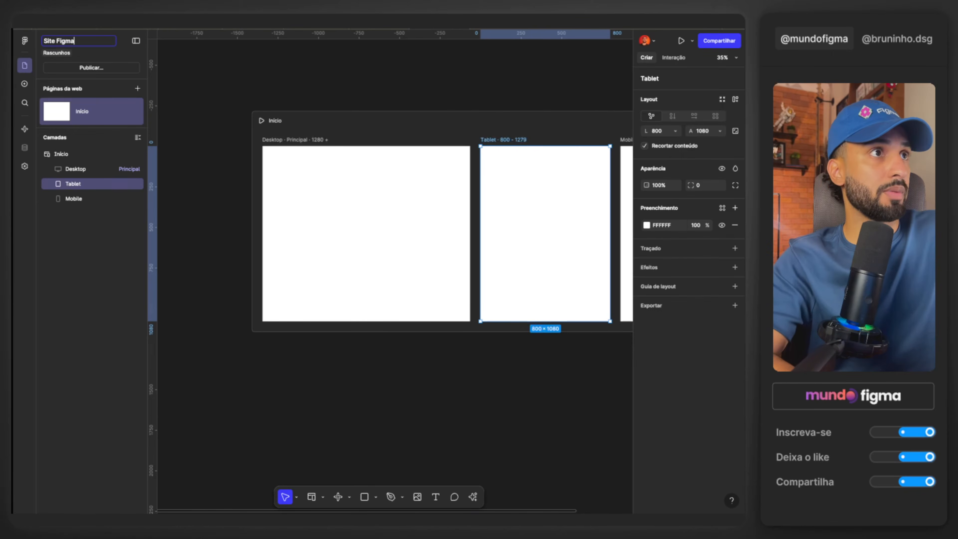
{"action": "type", "text": "ndo Figma"}
{"action": "key", "text": "Return"}
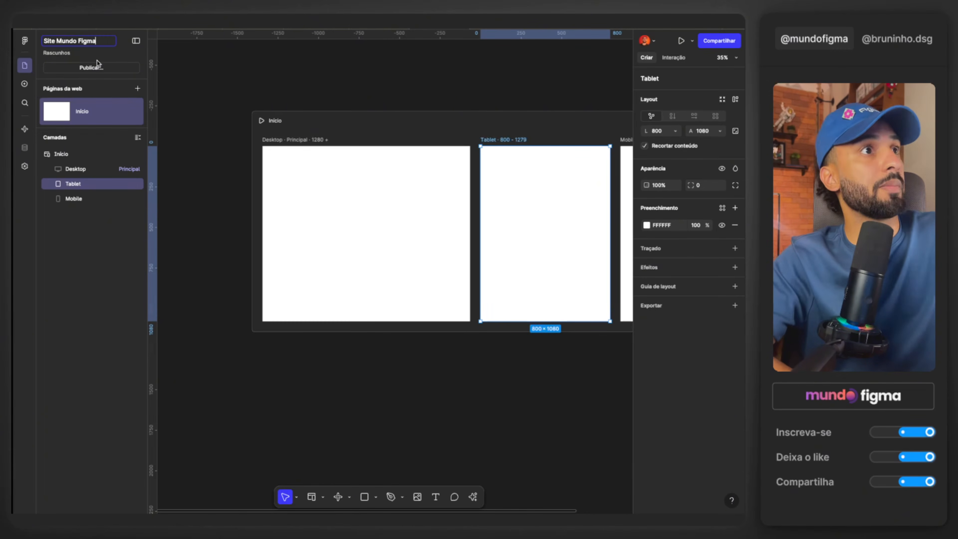
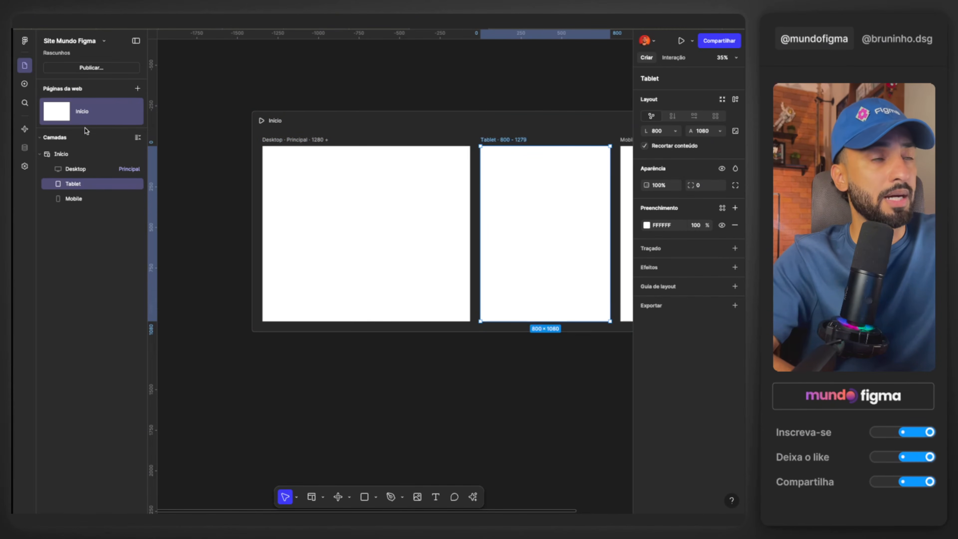
Browse the Páginas blocks and insert the "About me" page block into the Início page
{"action": "left_click", "coordinate": [24, 84]}
{"action": "mouse_move", "coordinate": [117, 101]}
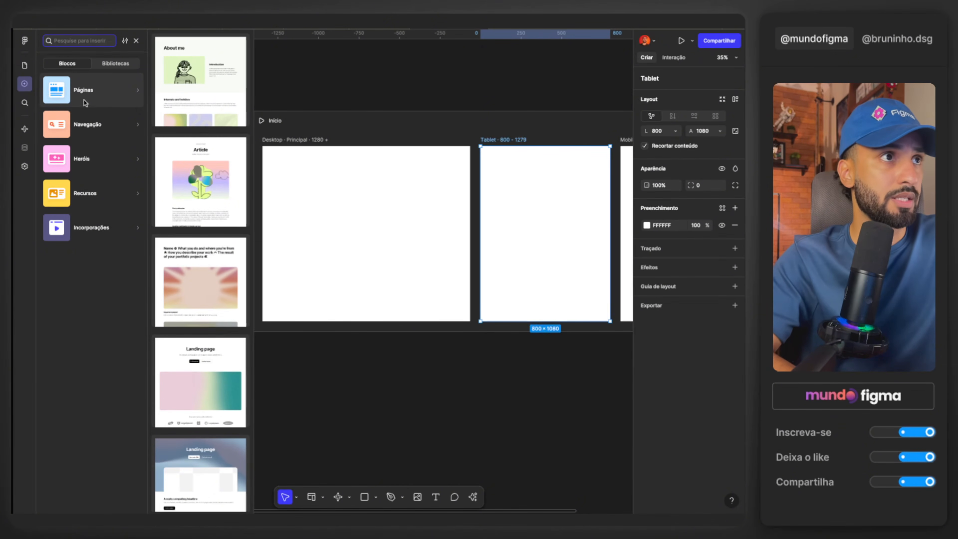
{"action": "scroll", "coordinate": [205, 121], "scroll_direction": "down", "scroll_amount": 5}
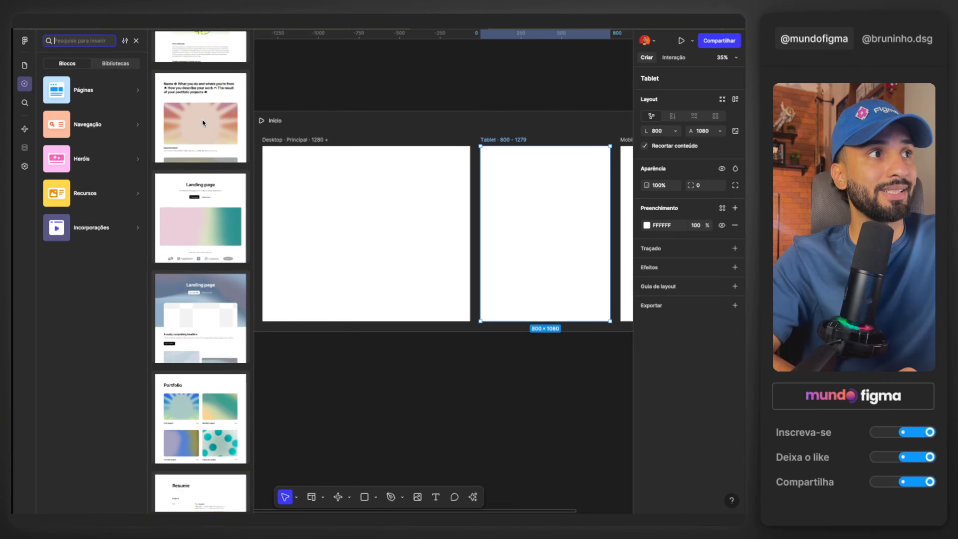
{"action": "scroll", "coordinate": [202, 242], "scroll_direction": "up", "scroll_amount": 5}
{"action": "left_click", "coordinate": [215, 100]}
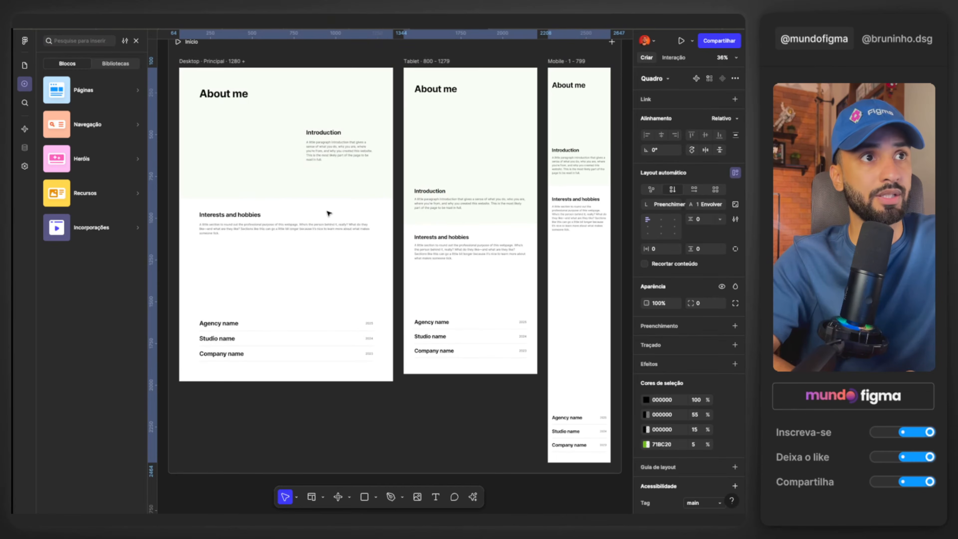
{"action": "scroll", "coordinate": [328, 214], "scroll_direction": "up", "scroll_amount": 3}
{"action": "scroll", "coordinate": [327, 212], "scroll_direction": "left", "scroll_amount": 1}
{"action": "scroll", "coordinate": [338, 219], "scroll_direction": "down", "scroll_amount": 2}
{"action": "scroll", "coordinate": [338, 219], "scroll_direction": "right", "scroll_amount": 1}
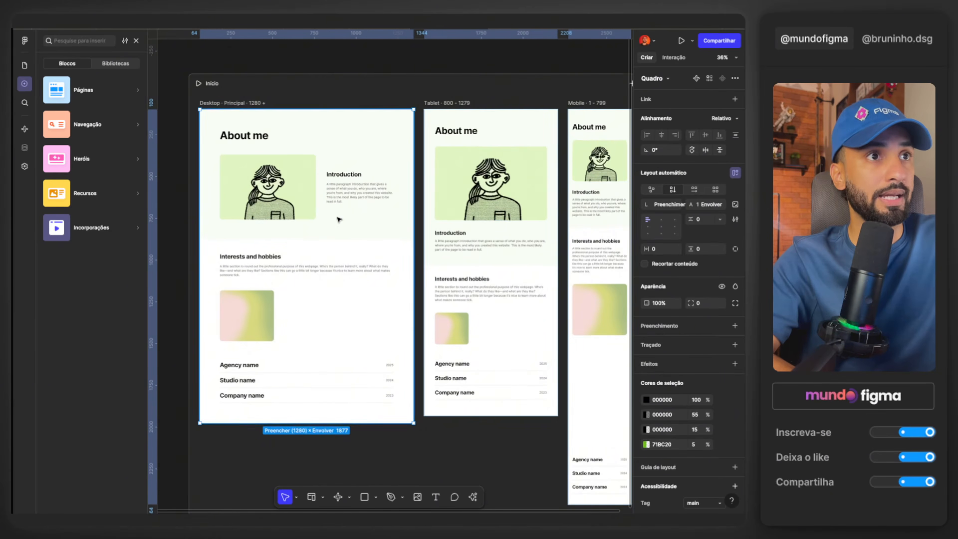
Select the image, Introduction and title elements in the desktop layout, try deleting the "About me" title block and undo the deletion
{"action": "left_click", "coordinate": [235, 204]}
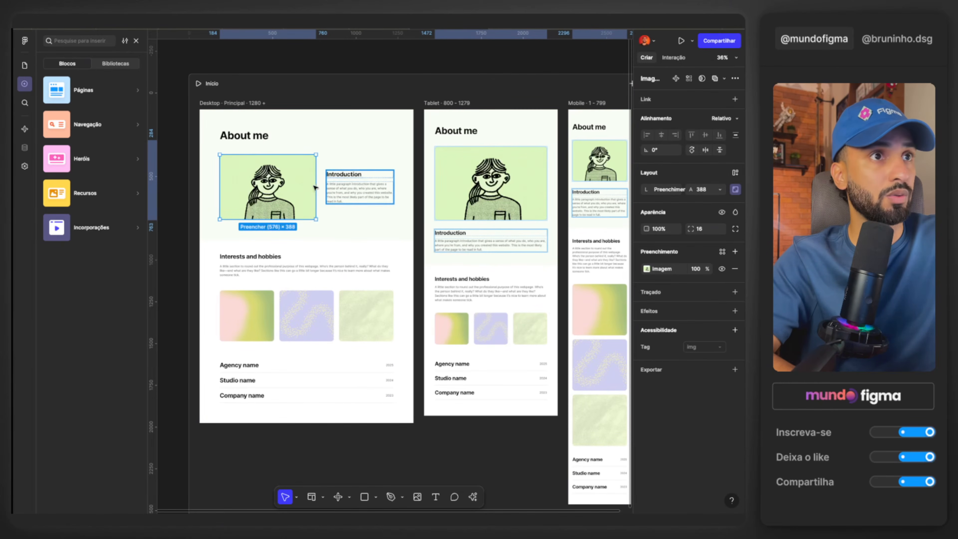
{"action": "scroll", "coordinate": [270, 185], "scroll_direction": "up", "scroll_amount": 2}
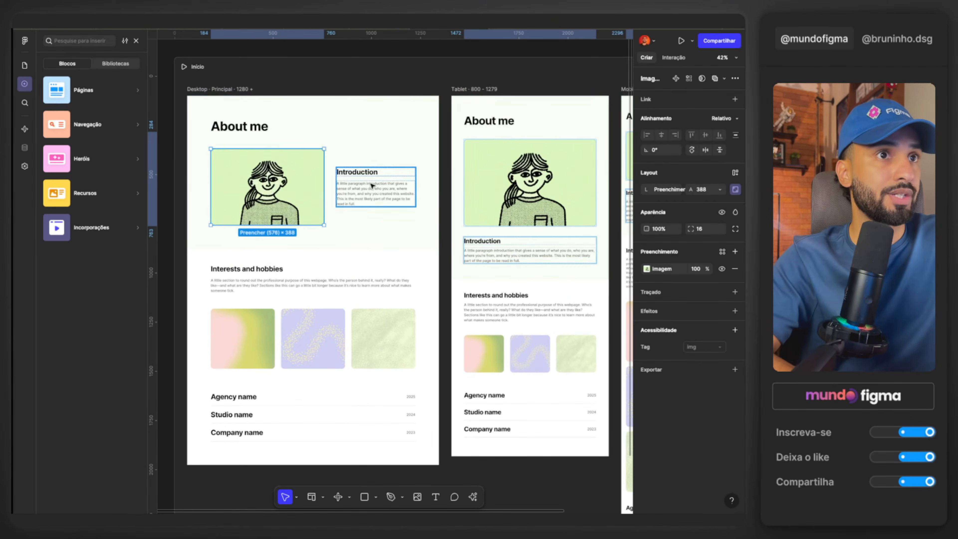
{"action": "left_click", "coordinate": [343, 174]}
{"action": "left_click", "coordinate": [242, 128]}
{"action": "left_click", "coordinate": [303, 111]}
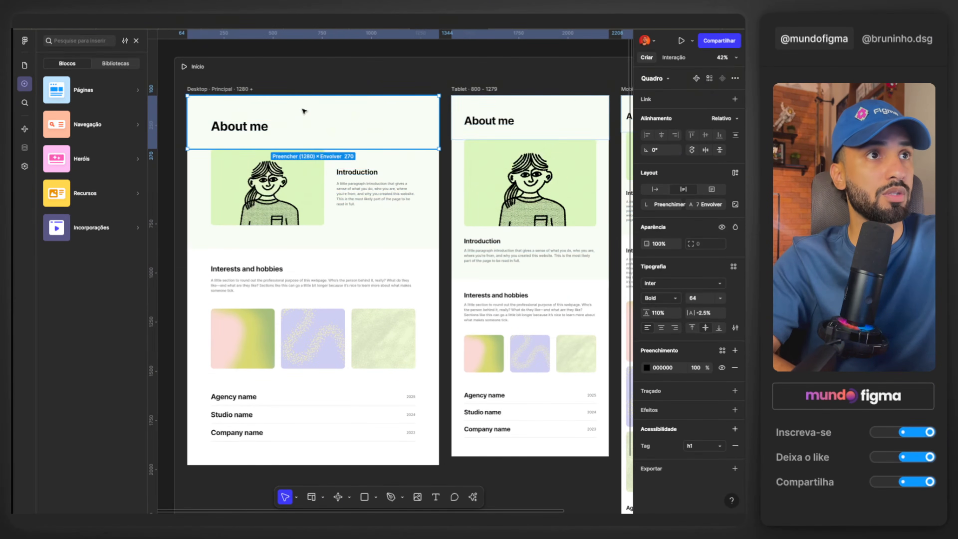
{"action": "key", "text": "Delete"}
{"action": "key", "text": "ctrl+z"}
Try reordering the introduction and "Interests and hobbies" sections in the desktop layout, returning each to its place
{"action": "left_click", "coordinate": [296, 245]}
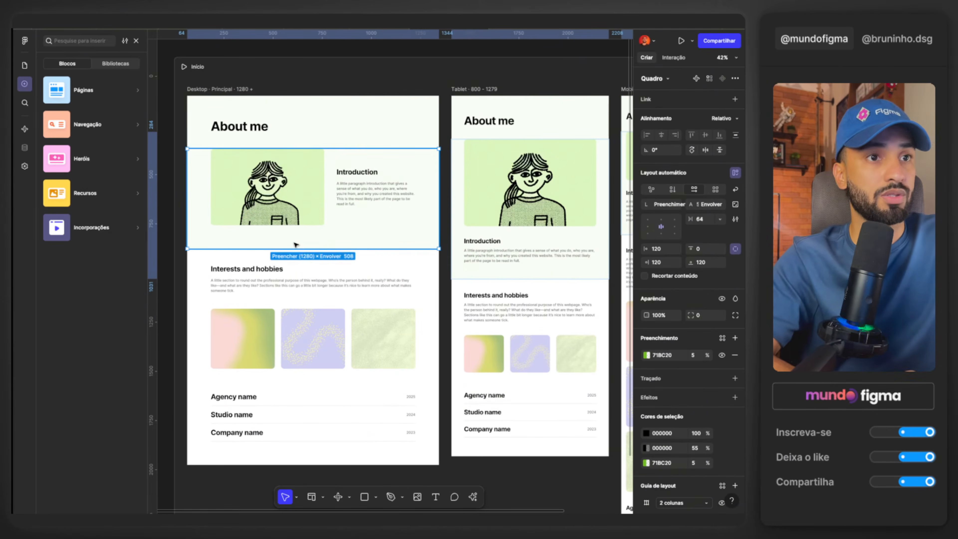
{"action": "key", "text": "Up"}
{"action": "key", "text": "Down"}
{"action": "left_click", "coordinate": [293, 269]}
{"action": "key", "text": "Up"}
{"action": "key", "text": "Up"}
{"action": "key", "text": "Down"}
{"action": "key", "text": "Down"}
{"action": "scroll", "coordinate": [281, 129], "scroll_direction": "left", "scroll_amount": 1}
{"action": "scroll", "coordinate": [281, 129], "scroll_direction": "right", "scroll_amount": 4}
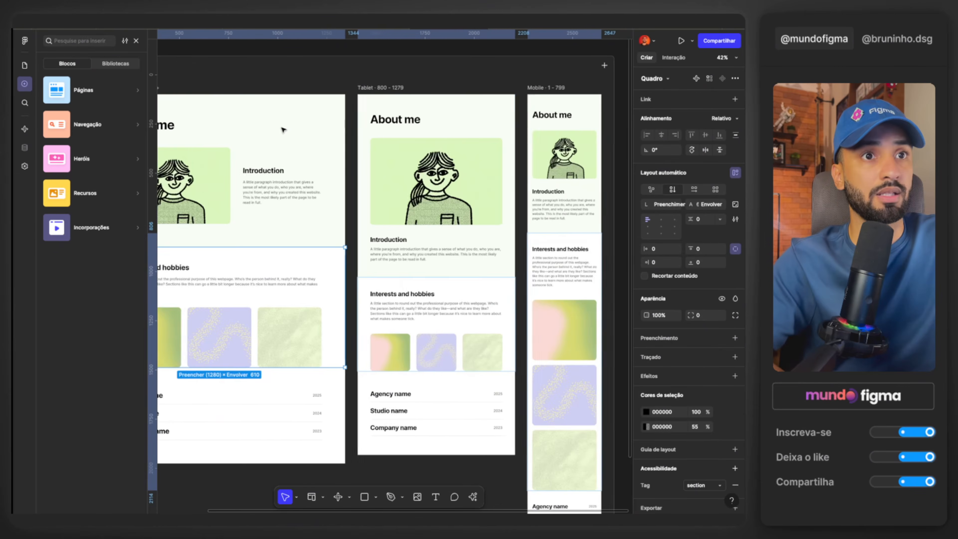
Move the "Interests and hobbies" section above the "About me" title and compare the order across the desktop, tablet and mobile layouts
{"action": "key", "text": "Up"}
{"action": "key", "text": "Up"}
{"action": "scroll", "coordinate": [278, 130], "scroll_direction": "left", "scroll_amount": 2}
{"action": "scroll", "coordinate": [278, 130], "scroll_direction": "left", "scroll_amount": 1}
{"action": "scroll", "coordinate": [259, 160], "scroll_direction": "right", "scroll_amount": 4}
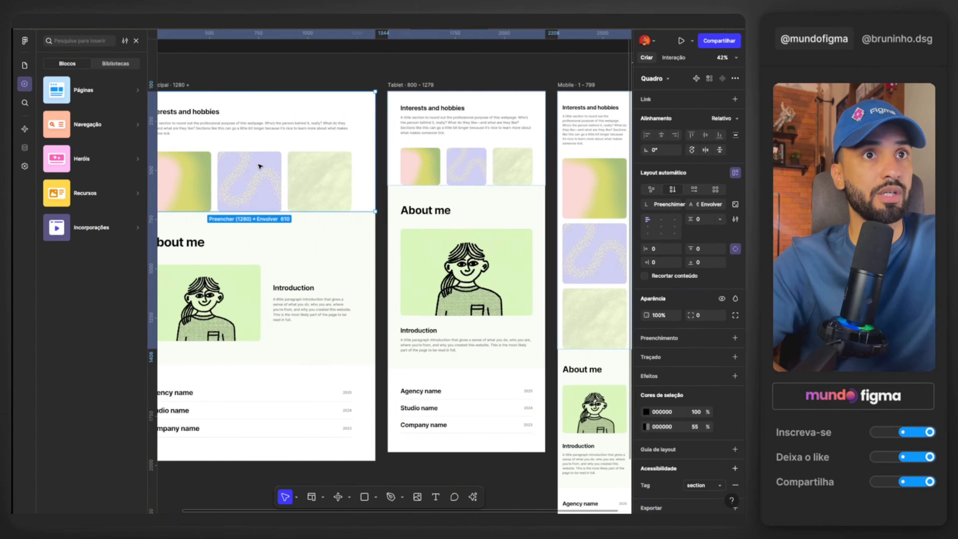
{"action": "scroll", "coordinate": [342, 281], "scroll_direction": "down", "scroll_amount": 2}
{"action": "scroll", "coordinate": [342, 281], "scroll_direction": "up", "scroll_amount": 2}
{"action": "scroll", "coordinate": [342, 280], "scroll_direction": "left", "scroll_amount": 4}
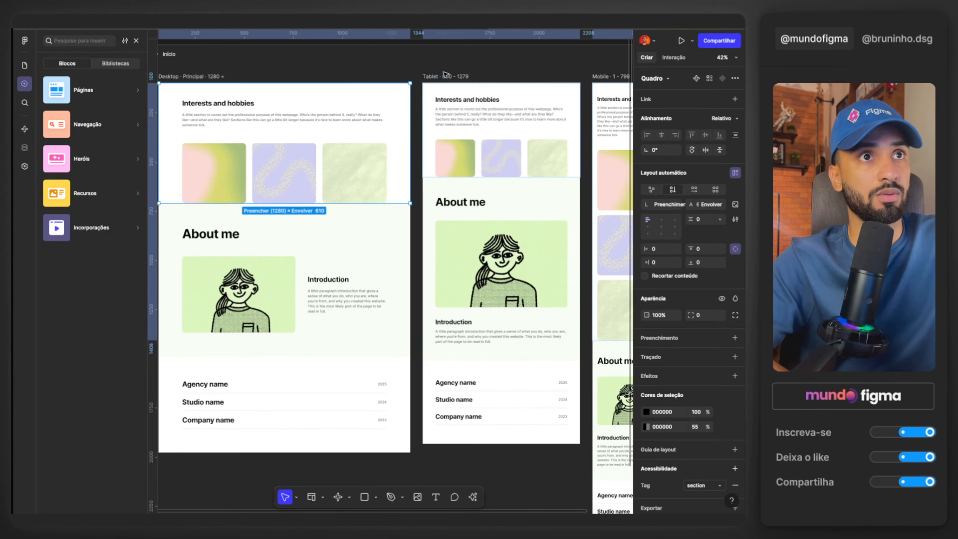
Undo the section reordering and the insertion of the "About me" page block, back to blank layouts in the Início page
{"action": "scroll", "coordinate": [445, 74], "scroll_direction": "right", "scroll_amount": 1}
{"action": "scroll", "coordinate": [451, 75], "scroll_direction": "left", "scroll_amount": 1}
{"action": "key", "text": "Down"}
{"action": "key", "text": "Down"}
{"action": "scroll", "coordinate": [268, 66], "scroll_direction": "up", "scroll_amount": 1}
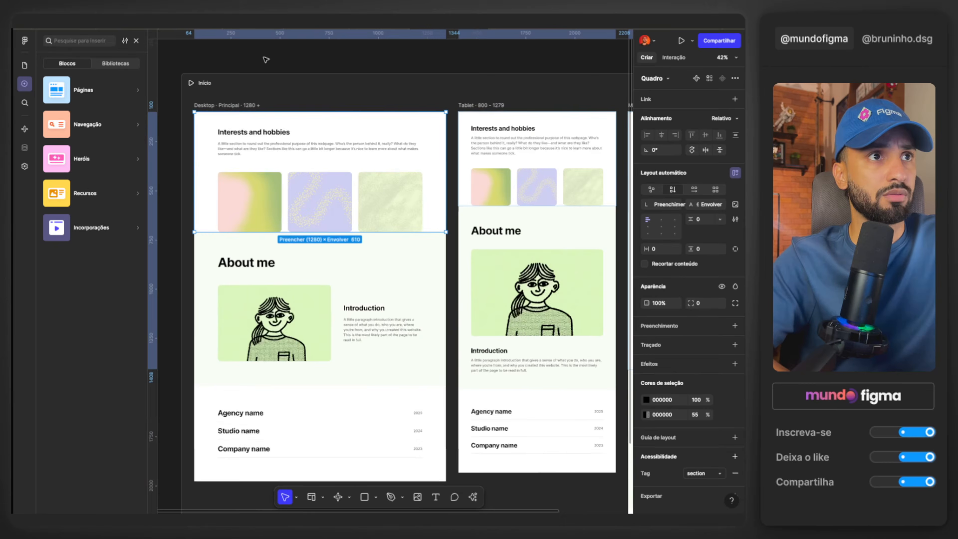
{"action": "key", "text": "shift+Tab"}
{"action": "key", "text": "Up"}
{"action": "key", "text": "Down"}
{"action": "key", "text": "ctrl+z"}
{"action": "key", "text": "ctrl+z"}
{"action": "key", "text": "ctrl+z"}
{"action": "key", "text": "ctrl+z"}
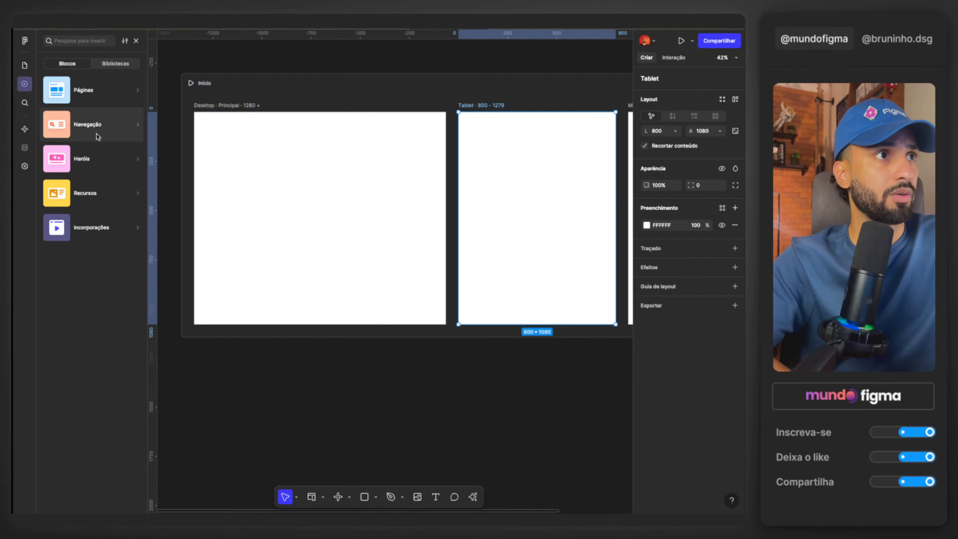
Insert the "Landing page" block with the pink and green image into the Início page, compare its three layouts and undo the insertion
{"action": "scroll", "coordinate": [211, 196], "scroll_direction": "down", "scroll_amount": 2}
{"action": "scroll", "coordinate": [206, 289], "scroll_direction": "down", "scroll_amount": 2}
{"action": "scroll", "coordinate": [227, 195], "scroll_direction": "down", "scroll_amount": 1}
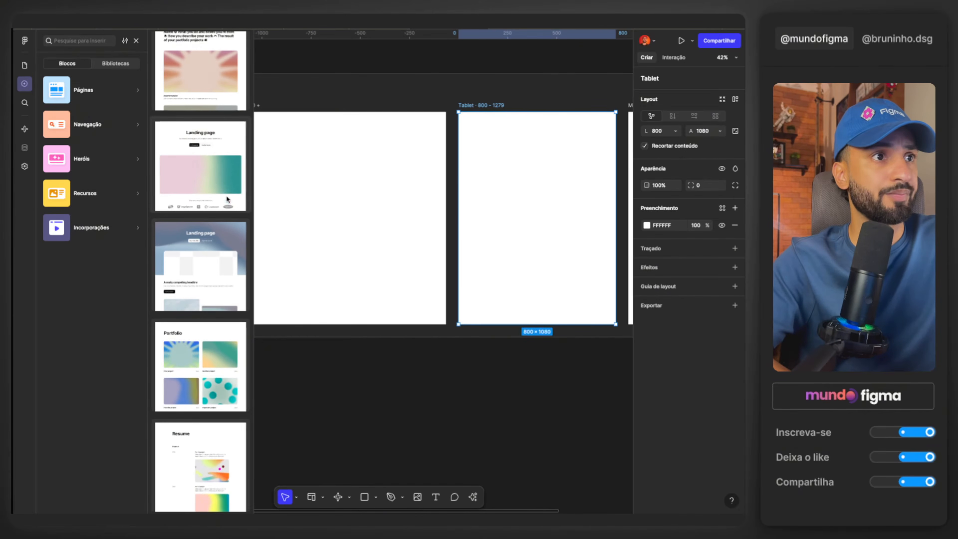
{"action": "left_click", "coordinate": [217, 153]}
{"action": "left_click_drag", "start_coordinate": [463, 179], "coordinate": [235, 287]}
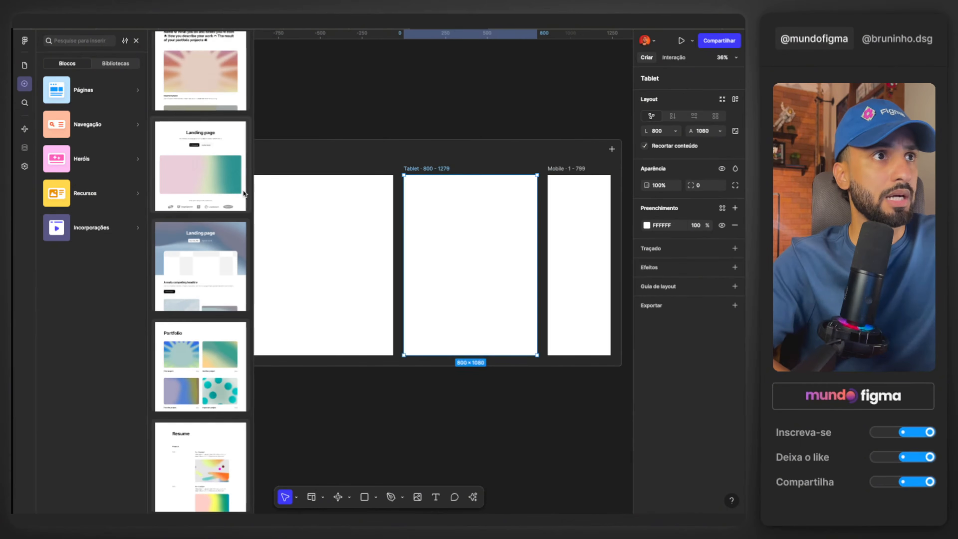
{"action": "left_click_drag", "start_coordinate": [242, 192], "coordinate": [314, 246]}
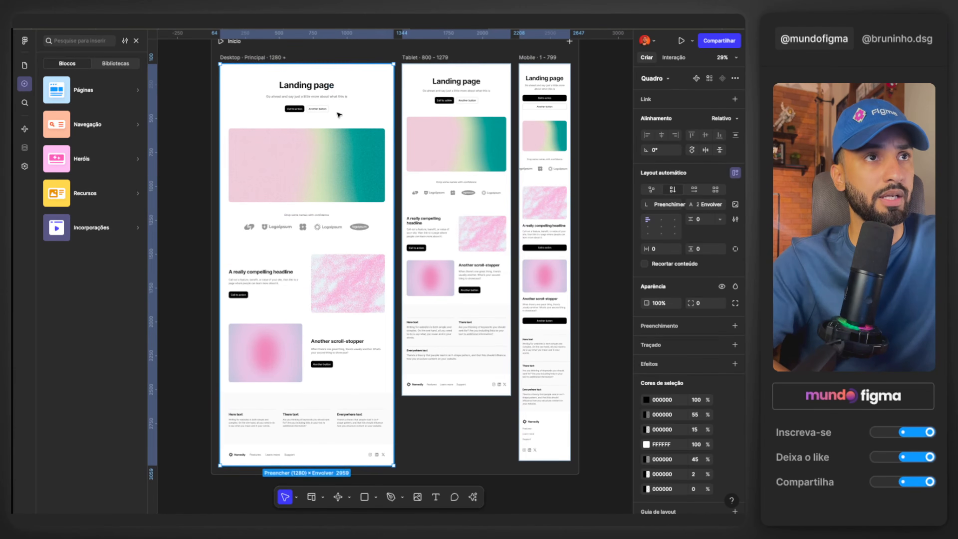
{"action": "scroll", "coordinate": [352, 107], "scroll_direction": "up", "scroll_amount": 2}
{"action": "scroll", "coordinate": [344, 231], "scroll_direction": "down", "scroll_amount": 1}
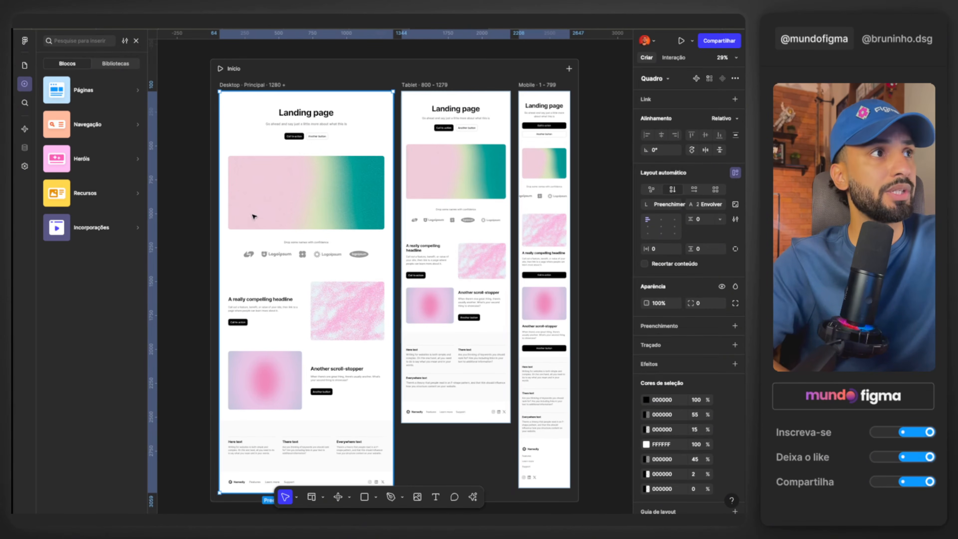
{"action": "key", "text": "ctrl+z"}
Browse the ready-made blocks in the Navegação, Heróis and Recursos categories
{"action": "left_click", "coordinate": [108, 124]}
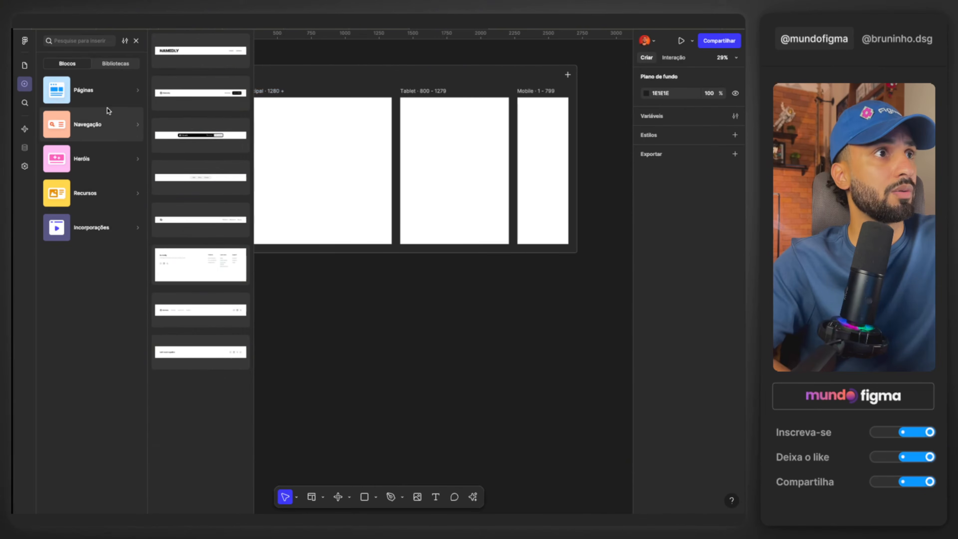
{"action": "left_click", "coordinate": [139, 87]}
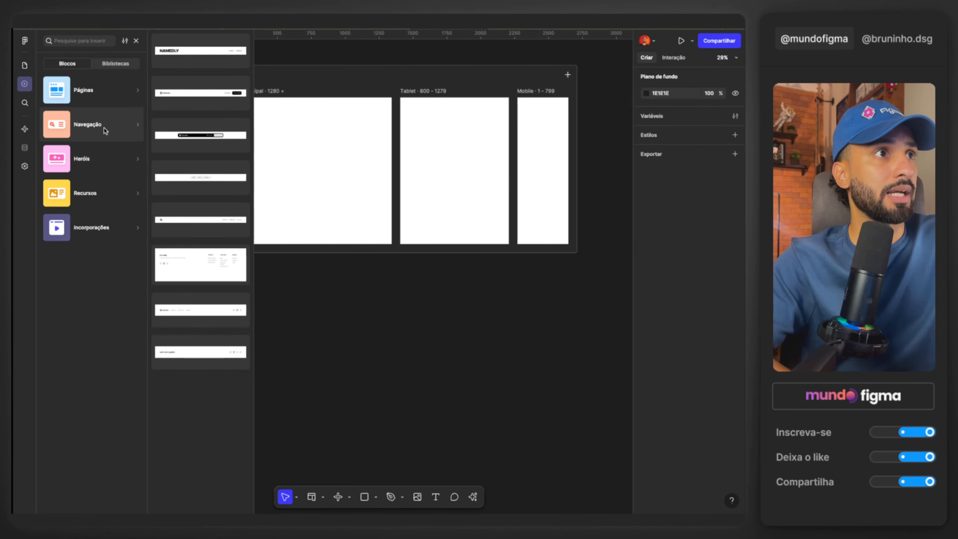
{"action": "mouse_move", "coordinate": [90, 160]}
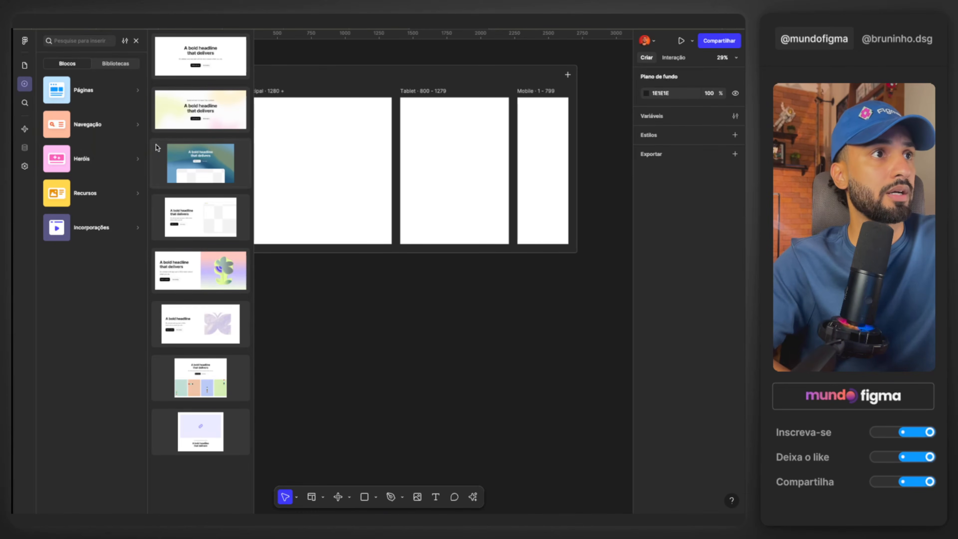
{"action": "mouse_move", "coordinate": [93, 189]}
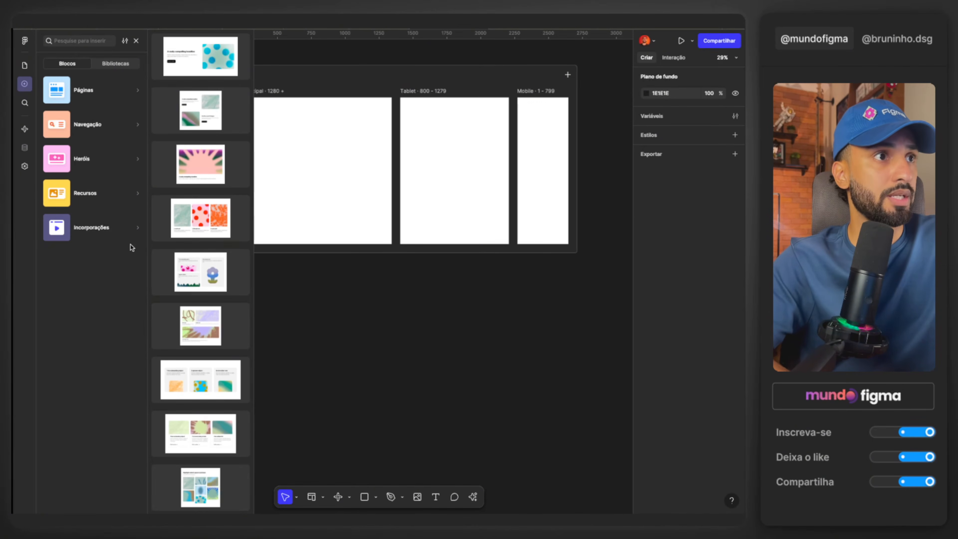
{"action": "mouse_move", "coordinate": [95, 241]}
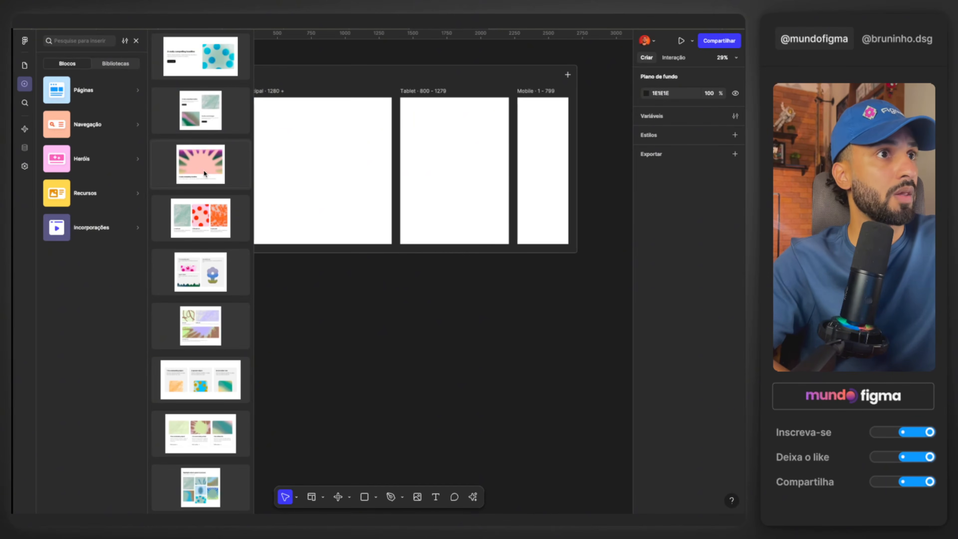
Insert the "NAMEDLY" header block from the Navegação blocks into the desktop layout
{"action": "mouse_move", "coordinate": [128, 124]}
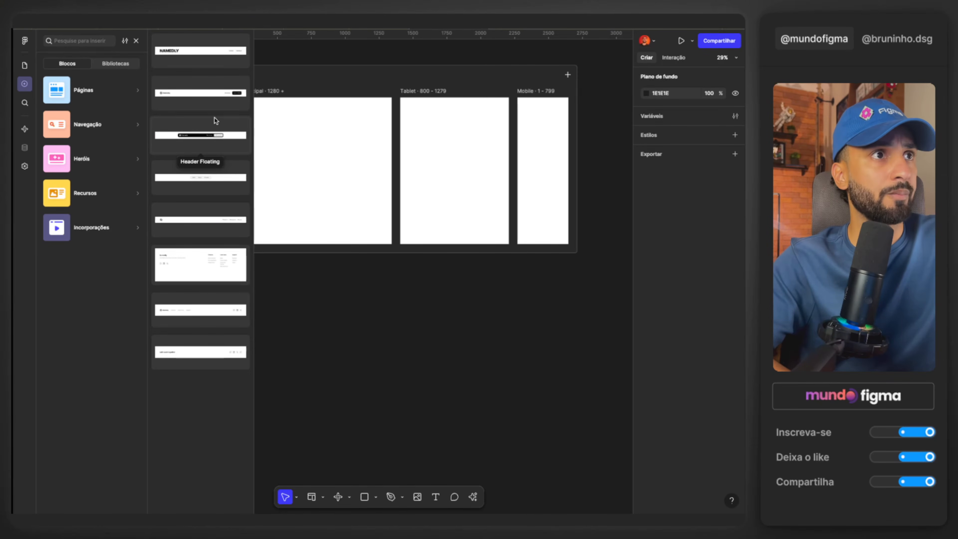
{"action": "left_click_drag", "start_coordinate": [198, 52], "coordinate": [279, 105]}
{"action": "scroll", "coordinate": [286, 103], "scroll_direction": "up", "scroll_amount": 3}
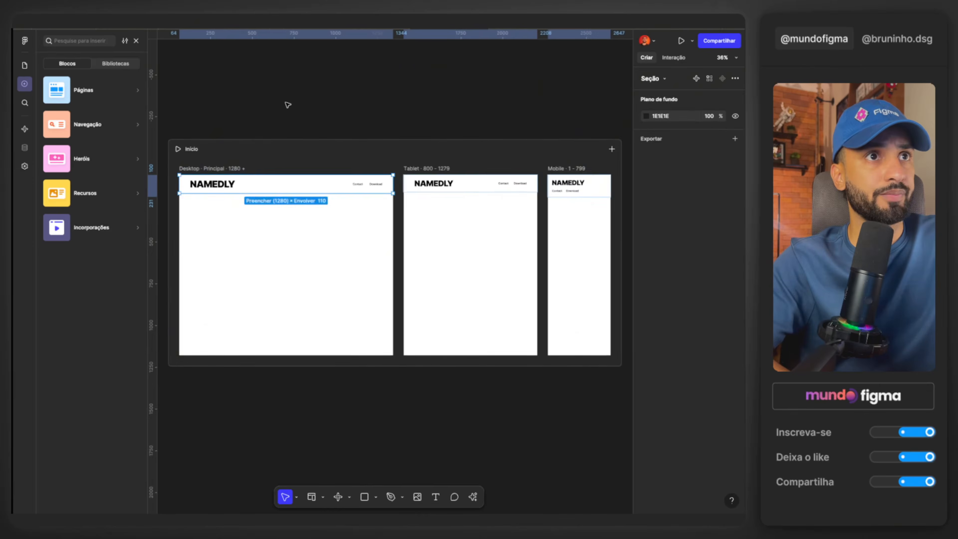
{"action": "scroll", "coordinate": [218, 182], "scroll_direction": "up", "scroll_amount": 3}
Change the header title to "Mundo Figma" and check it in the tablet and mobile layouts
{"action": "double_click", "coordinate": [214, 187]}
{"action": "type", "text": "Mundo F"}
{"action": "type", "text": "igma"}
{"action": "scroll", "coordinate": [517, 174], "scroll_direction": "right", "scroll_amount": 5}
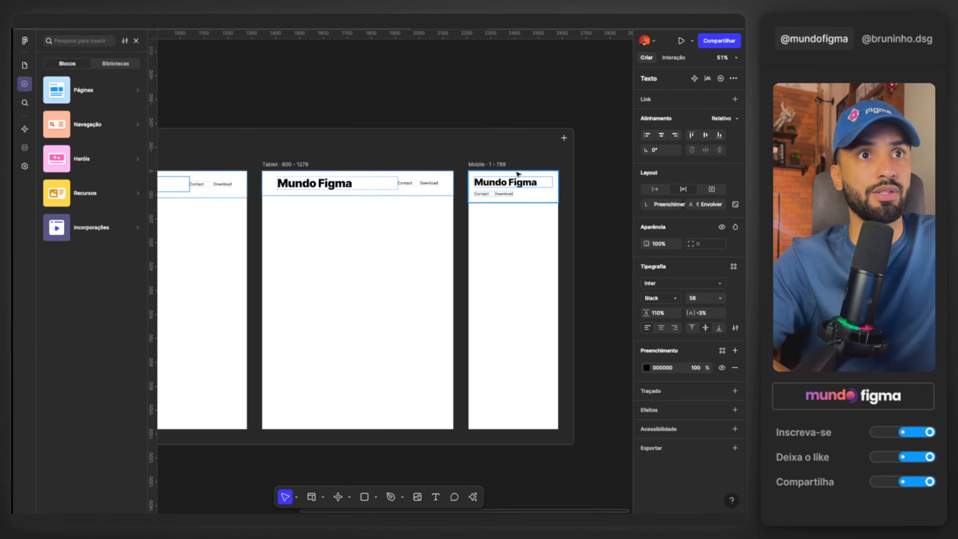
{"action": "scroll", "coordinate": [516, 174], "scroll_direction": "left", "scroll_amount": 4}
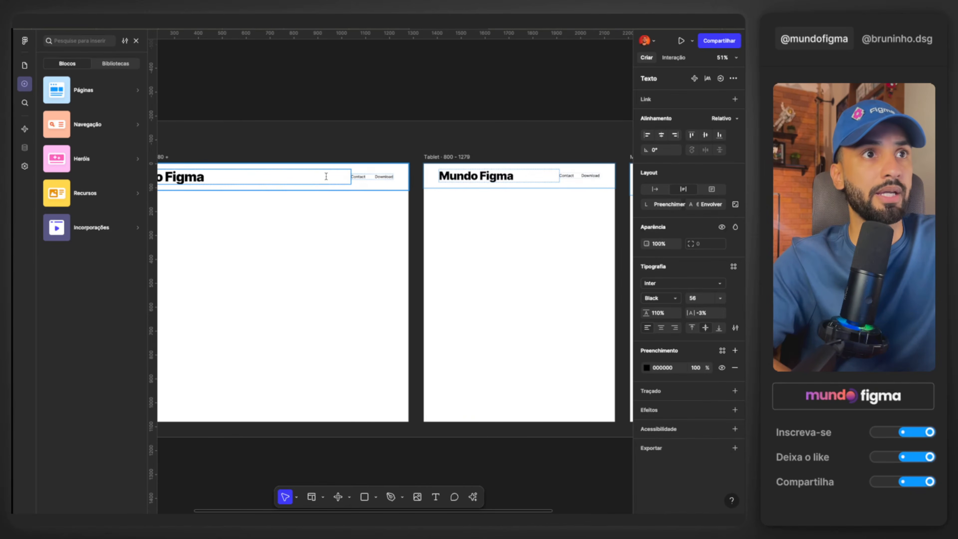
{"action": "scroll", "coordinate": [389, 174], "scroll_direction": "left", "scroll_amount": 4}
{"action": "scroll", "coordinate": [318, 175], "scroll_direction": "down", "scroll_amount": 2}
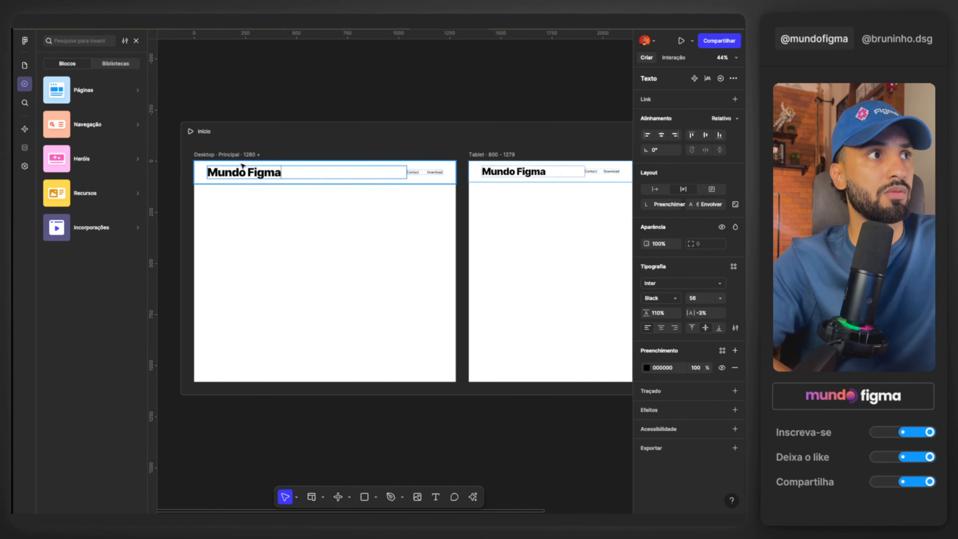
{"action": "left_click", "coordinate": [280, 119]}
{"action": "left_click", "coordinate": [280, 119]}
Insert the Heróis block with a bold headline beside a browser-window mockup below the header in the desktop layout
{"action": "mouse_move", "coordinate": [113, 159]}
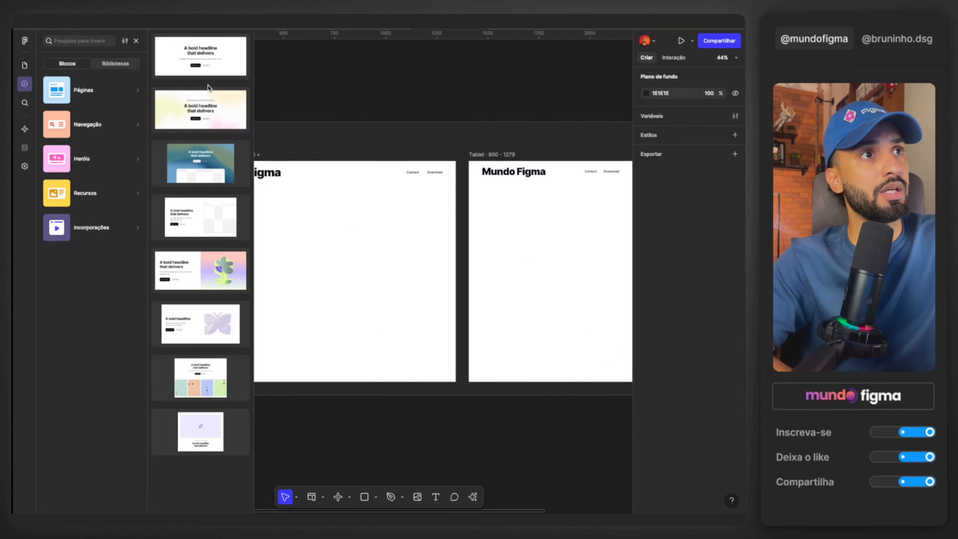
{"action": "left_click_drag", "start_coordinate": [202, 221], "coordinate": [321, 224]}
{"action": "scroll", "coordinate": [321, 225], "scroll_direction": "up", "scroll_amount": 3}
Replace the image fill of the hero's browser-window mockup with the white fist on pink picture uploaded from the computer
{"action": "double_click", "coordinate": [376, 229]}
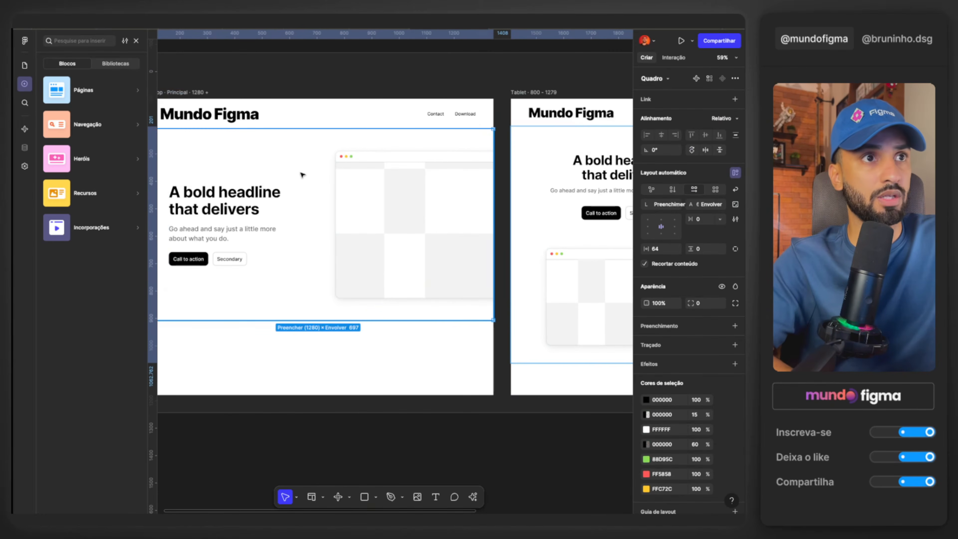
{"action": "double_click", "coordinate": [302, 177]}
{"action": "left_click_drag", "start_coordinate": [313, 201], "coordinate": [291, 204]}
{"action": "left_click", "coordinate": [342, 175]}
{"action": "scroll", "coordinate": [342, 176], "scroll_direction": "up", "scroll_amount": 3}
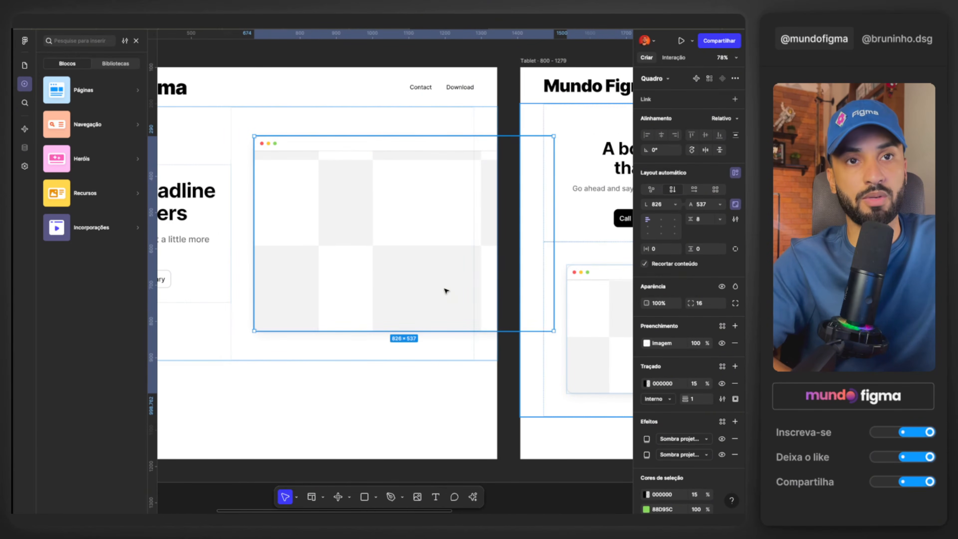
{"action": "left_click", "coordinate": [660, 345]}
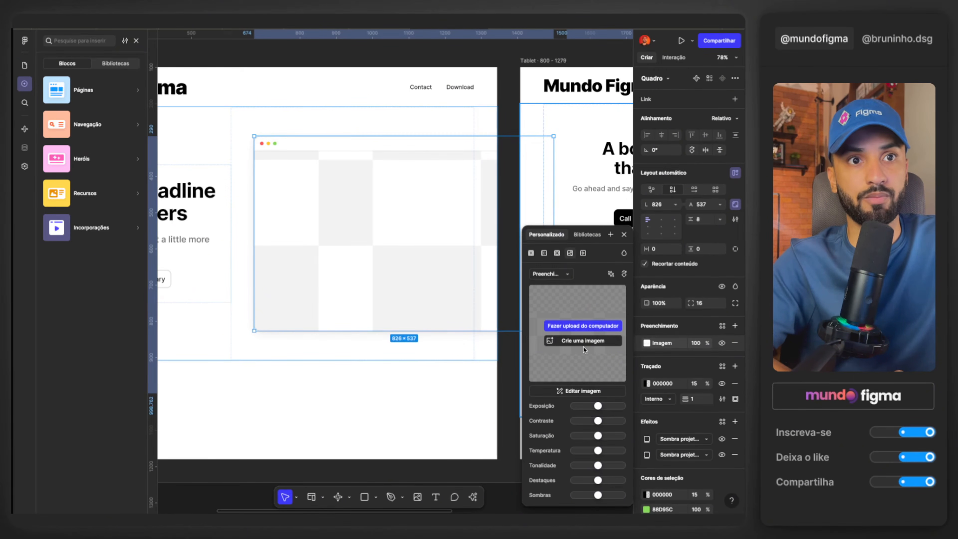
{"action": "left_click", "coordinate": [593, 328]}
{"action": "double_click", "coordinate": [380, 217]}
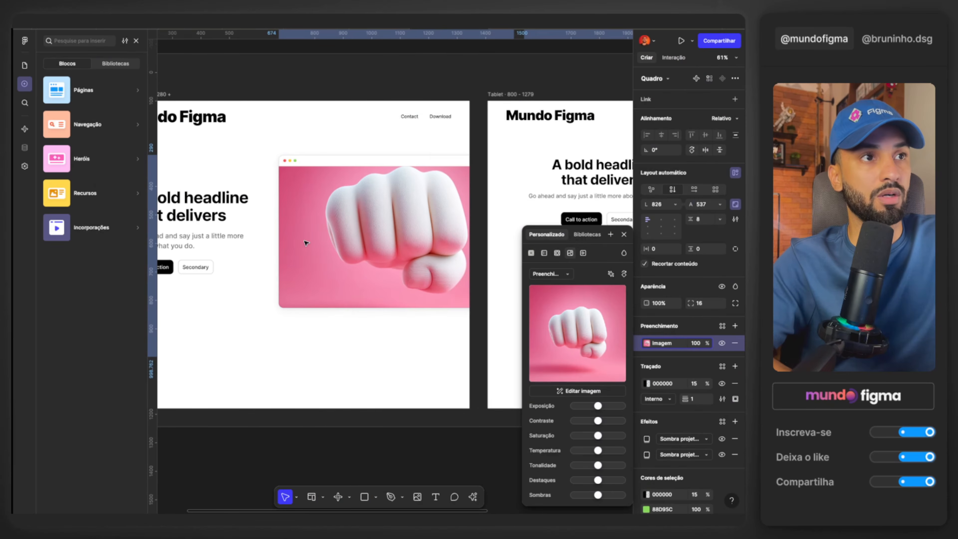
Recolour the hero's "Call to action" button with the pink D5537C sampled from the fist image
{"action": "scroll", "coordinate": [251, 179], "scroll_direction": "down", "scroll_amount": 3}
{"action": "double_click", "coordinate": [250, 179]}
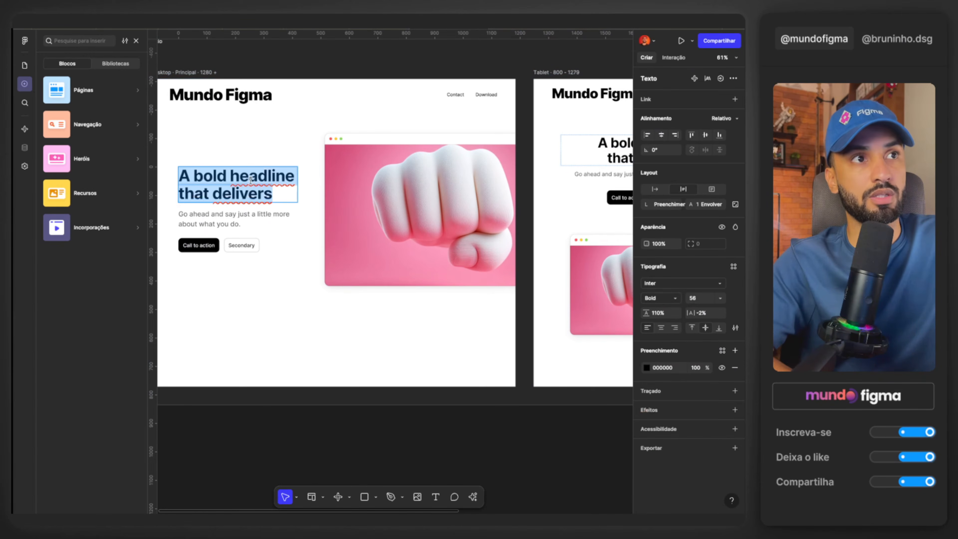
{"action": "left_click", "coordinate": [221, 259]}
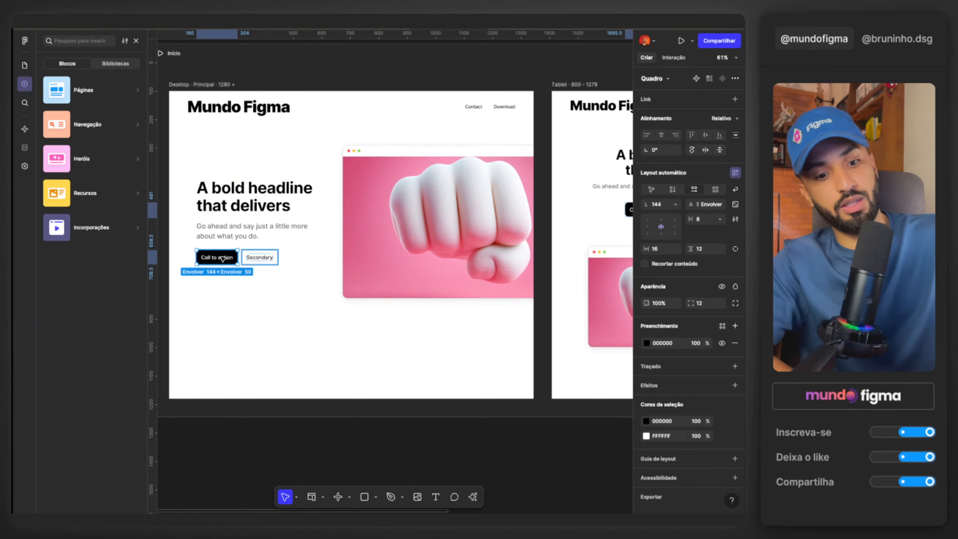
{"action": "key", "text": "i"}
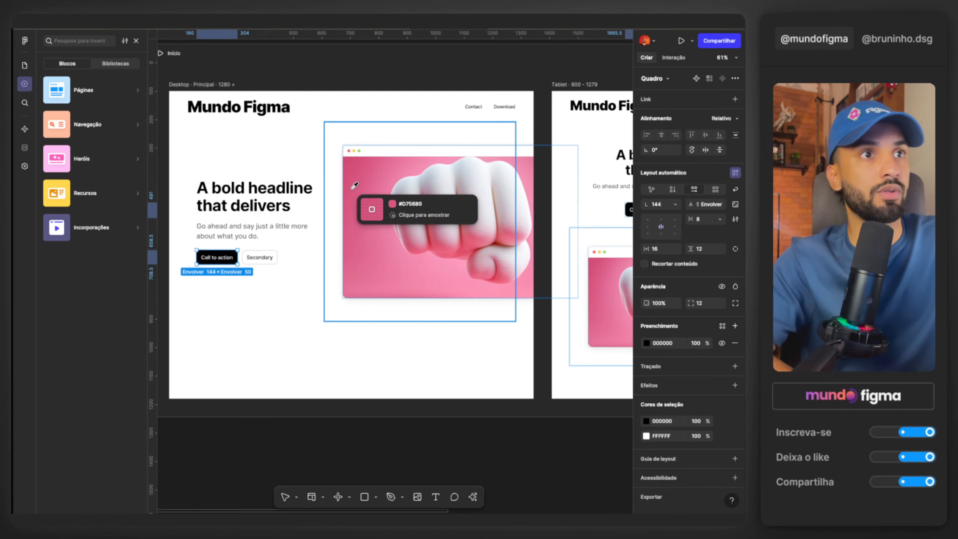
{"action": "left_click", "coordinate": [358, 162]}
{"action": "left_click", "coordinate": [260, 313]}
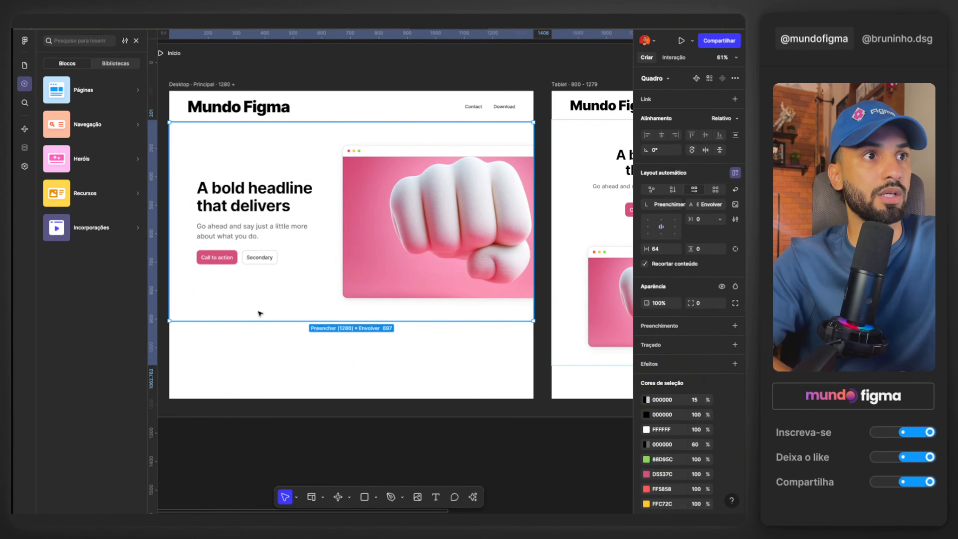
Browse the Recursos blocks and insert the feature grid with the butterfly, mountain and flower cards below the hero
{"action": "left_click", "coordinate": [280, 365]}
{"action": "scroll", "coordinate": [280, 365], "scroll_direction": "down", "scroll_amount": 2}
{"action": "left_click", "coordinate": [84, 155]}
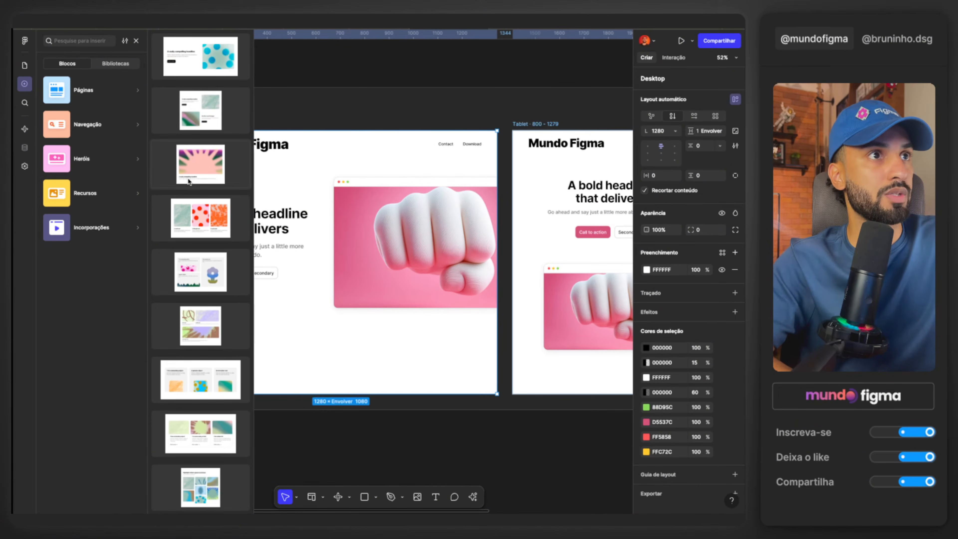
{"action": "scroll", "coordinate": [199, 162], "scroll_direction": "down", "scroll_amount": 10}
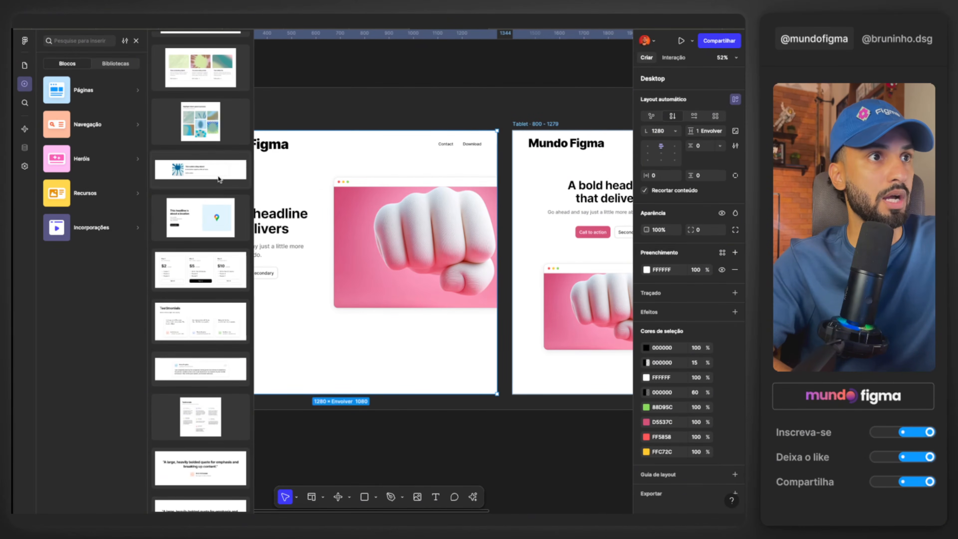
{"action": "scroll", "coordinate": [218, 213], "scroll_direction": "up", "scroll_amount": 5}
{"action": "left_click_drag", "start_coordinate": [200, 271], "coordinate": [370, 265]}
{"action": "scroll", "coordinate": [339, 260], "scroll_direction": "down", "scroll_amount": 1}
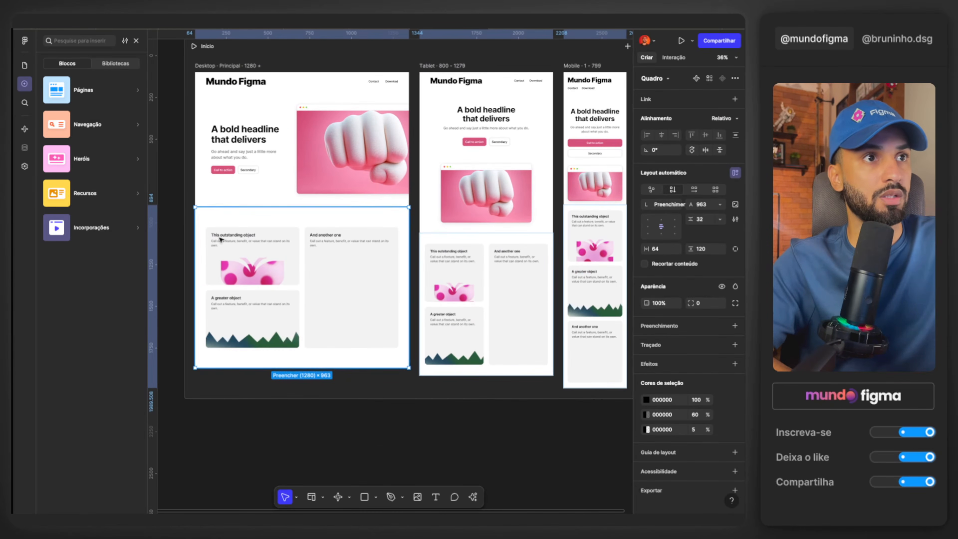
Insert the callout block with the blue starburst image directly below the hero and remove the feature grid section
{"action": "mouse_move", "coordinate": [124, 159]}
{"action": "mouse_move", "coordinate": [126, 197]}
{"action": "left_click_drag", "start_coordinate": [200, 376], "coordinate": [303, 210]}
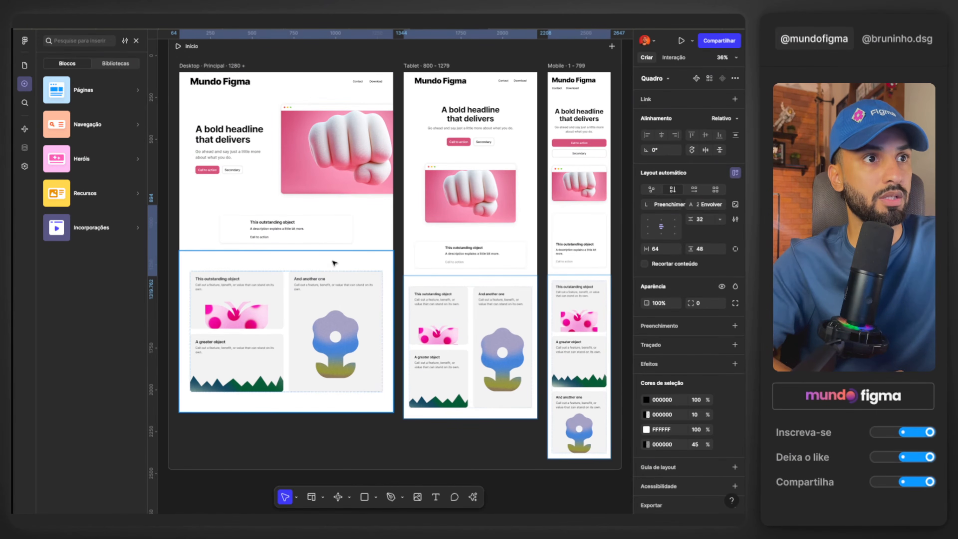
{"action": "key", "text": "ctrl+z"}
Insert the Recursos block with three side-by-side grey image cards below the callout in the desktop layout
{"action": "mouse_move", "coordinate": [136, 158]}
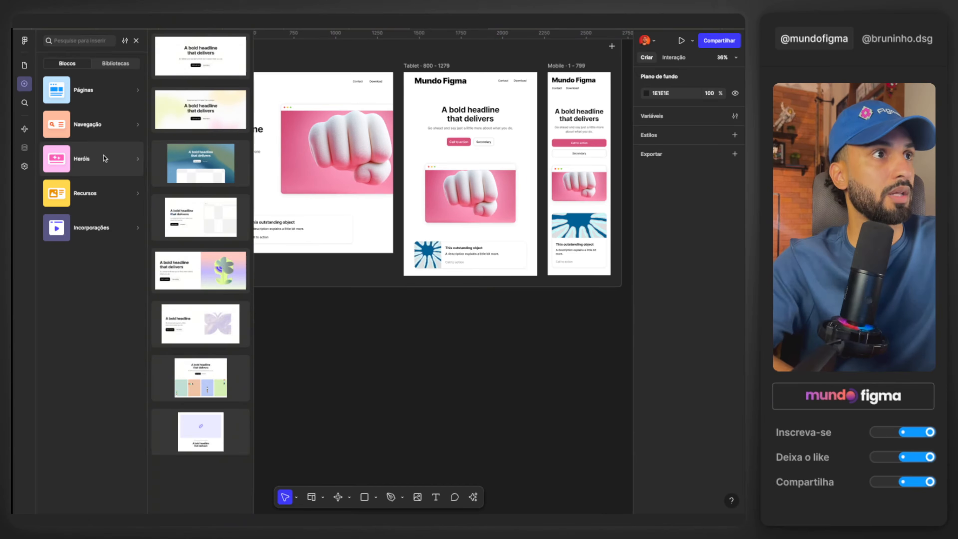
{"action": "scroll", "coordinate": [230, 200], "scroll_direction": "down", "scroll_amount": 10}
{"action": "left_click_drag", "start_coordinate": [200, 238], "coordinate": [287, 231]}
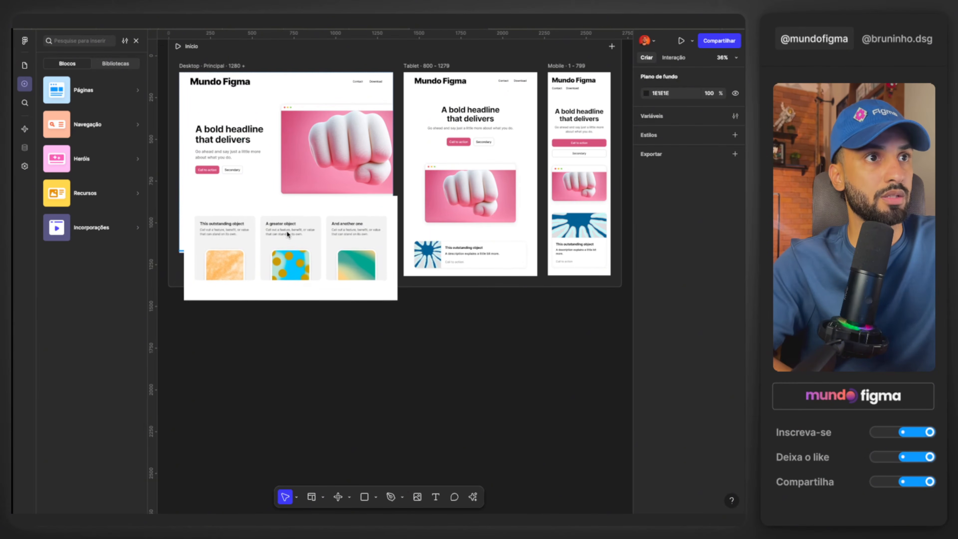
{"action": "left_click_drag", "start_coordinate": [287, 231], "coordinate": [287, 231]}
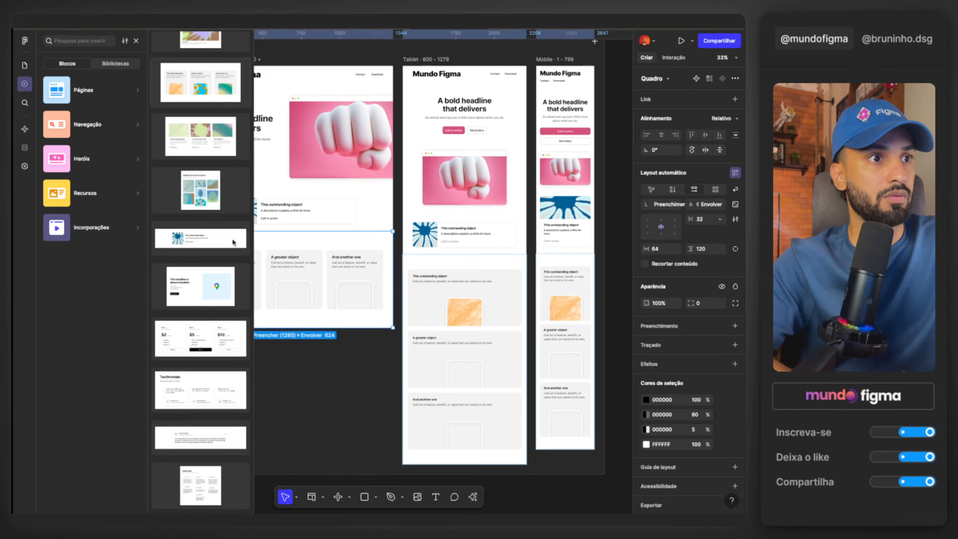
Add the three-plan pricing block below the image cards and the multi-column footer block at the end of the desktop layout
{"action": "scroll", "coordinate": [231, 237], "scroll_direction": "down", "scroll_amount": 1}
{"action": "left_click_drag", "start_coordinate": [203, 301], "coordinate": [316, 307]}
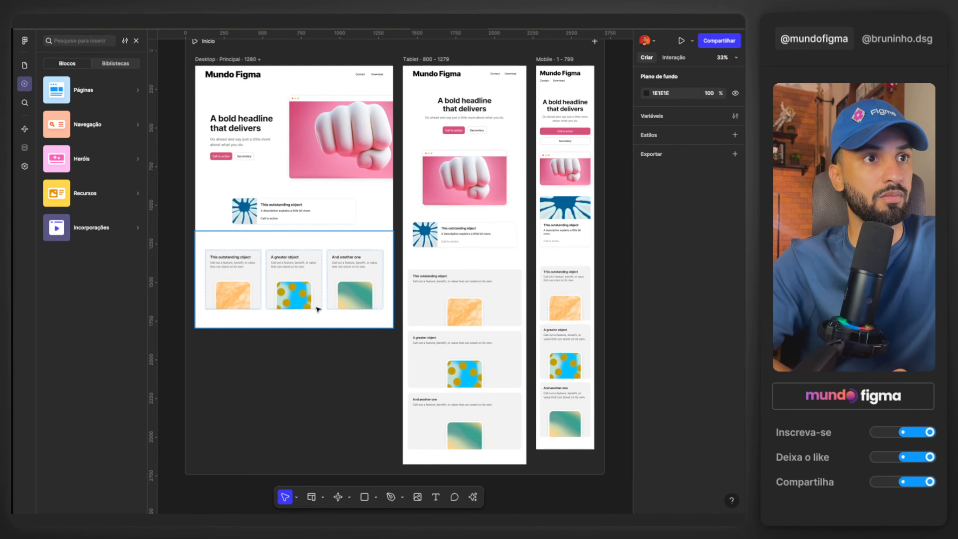
{"action": "left_click_drag", "start_coordinate": [302, 317], "coordinate": [303, 317]}
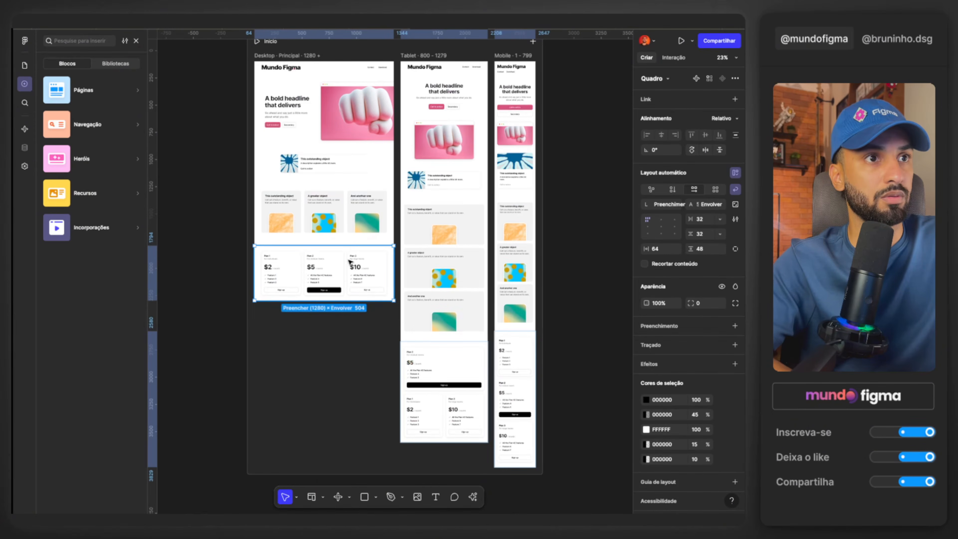
{"action": "left_click", "coordinate": [88, 124]}
{"action": "left_click_drag", "start_coordinate": [203, 264], "coordinate": [331, 295]}
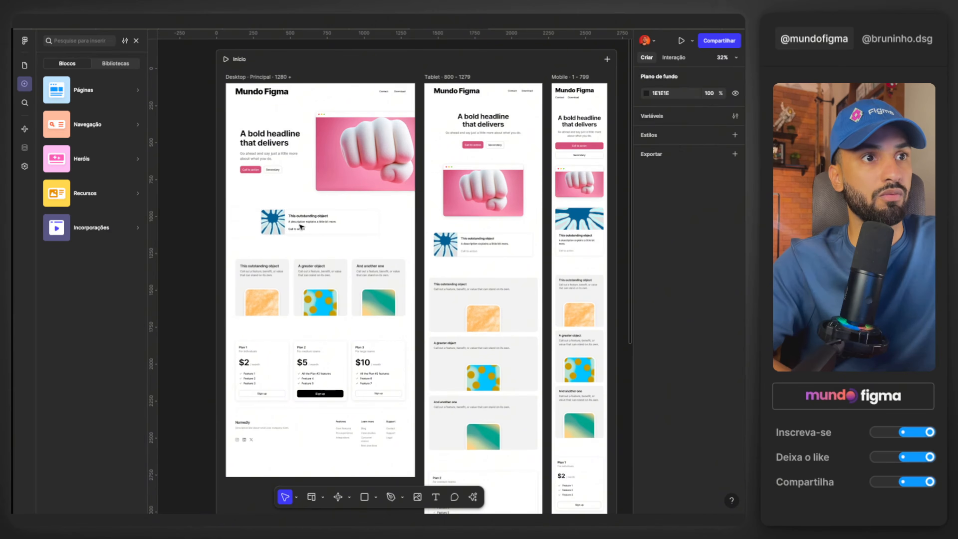
Cover the callout's blue starburst image with a solid fill sampled from the pink background of the hero image
{"action": "scroll", "coordinate": [288, 232], "scroll_direction": "up", "scroll_amount": 4}
{"action": "scroll", "coordinate": [324, 222], "scroll_direction": "up", "scroll_amount": 3}
{"action": "left_click", "coordinate": [263, 225]}
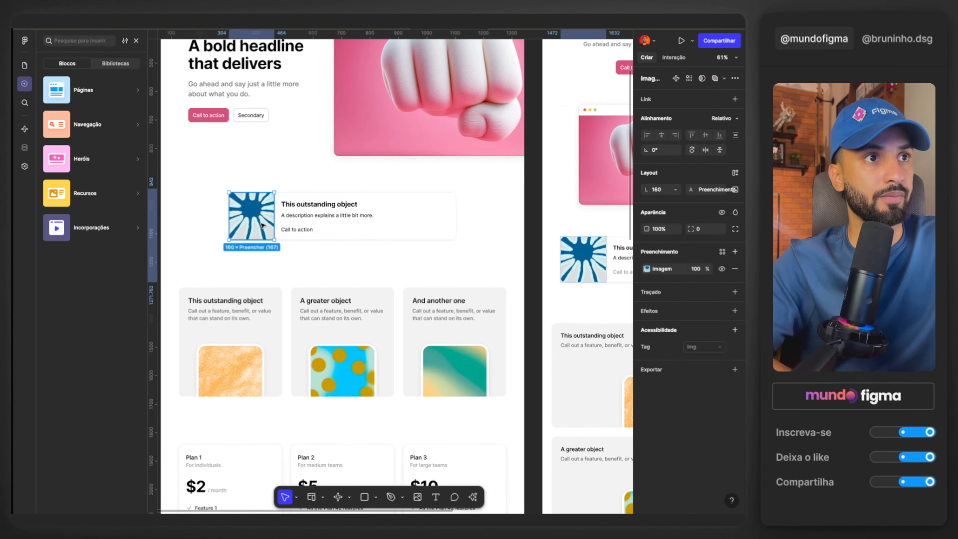
{"action": "scroll", "coordinate": [272, 218], "scroll_direction": "up", "scroll_amount": 2}
{"action": "left_click", "coordinate": [734, 251]}
{"action": "left_click", "coordinate": [646, 269]}
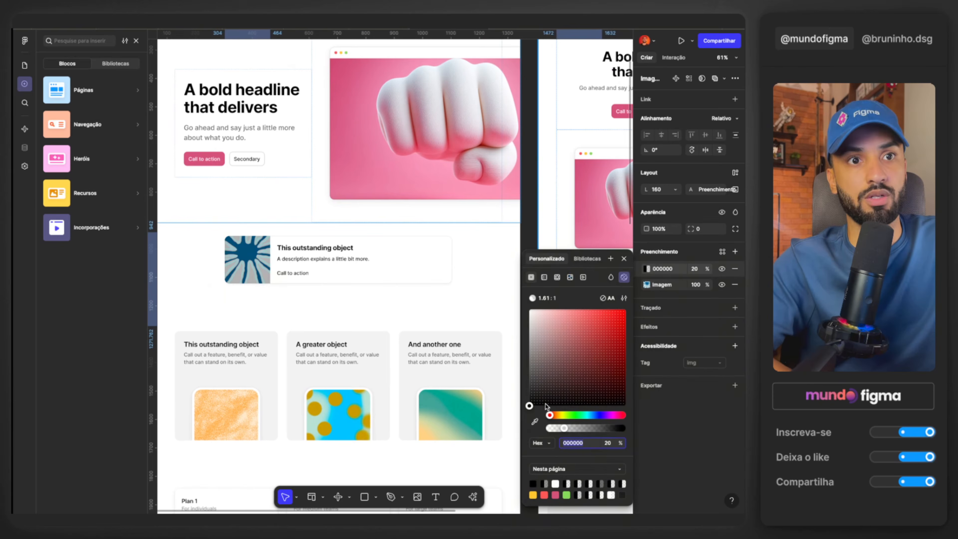
{"action": "left_click", "coordinate": [534, 423]}
{"action": "left_click", "coordinate": [361, 144]}
{"action": "left_click", "coordinate": [267, 308]}
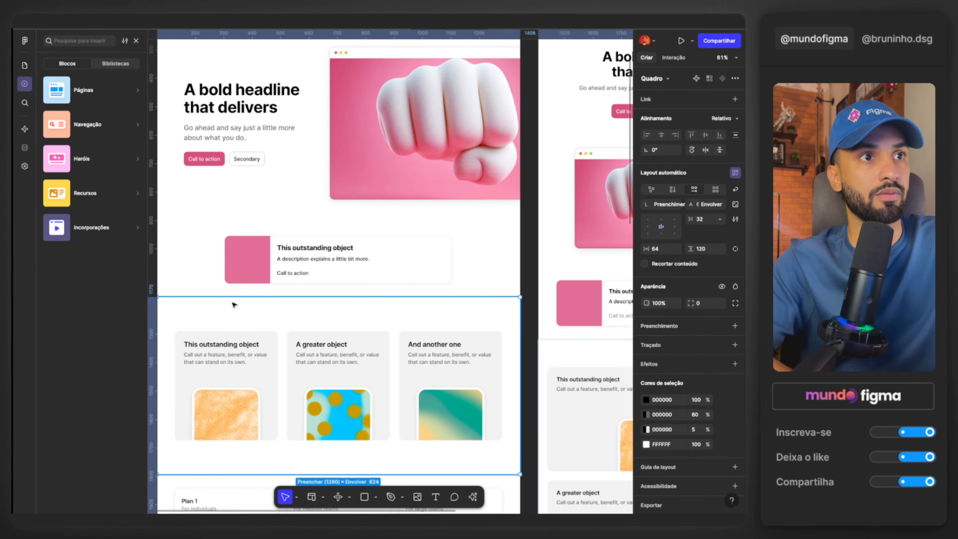
{"action": "scroll", "coordinate": [317, 248], "scroll_direction": "down", "scroll_amount": 2}
{"action": "scroll", "coordinate": [316, 249], "scroll_direction": "down", "scroll_amount": 3}
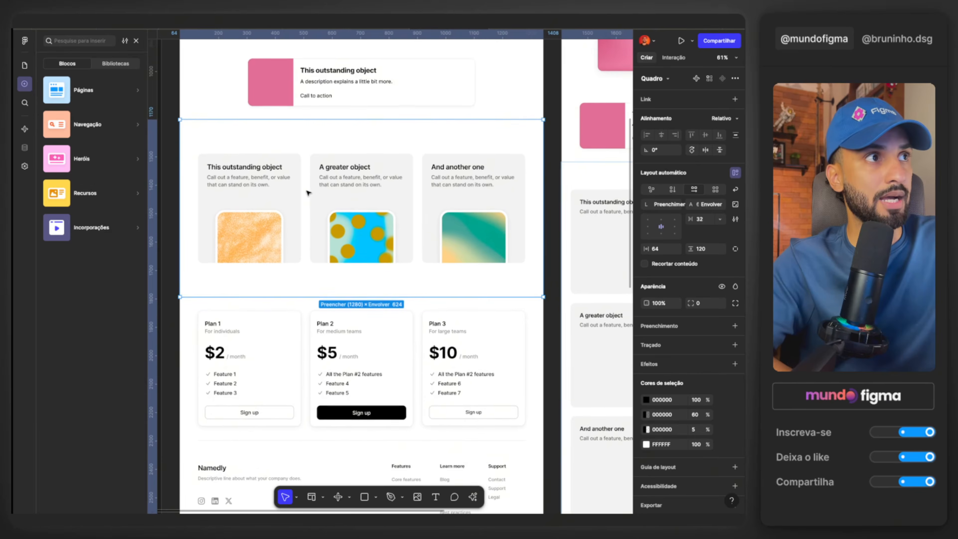
{"action": "scroll", "coordinate": [279, 181], "scroll_direction": "up", "scroll_amount": 2}
{"action": "scroll", "coordinate": [268, 159], "scroll_direction": "up", "scroll_amount": 2}
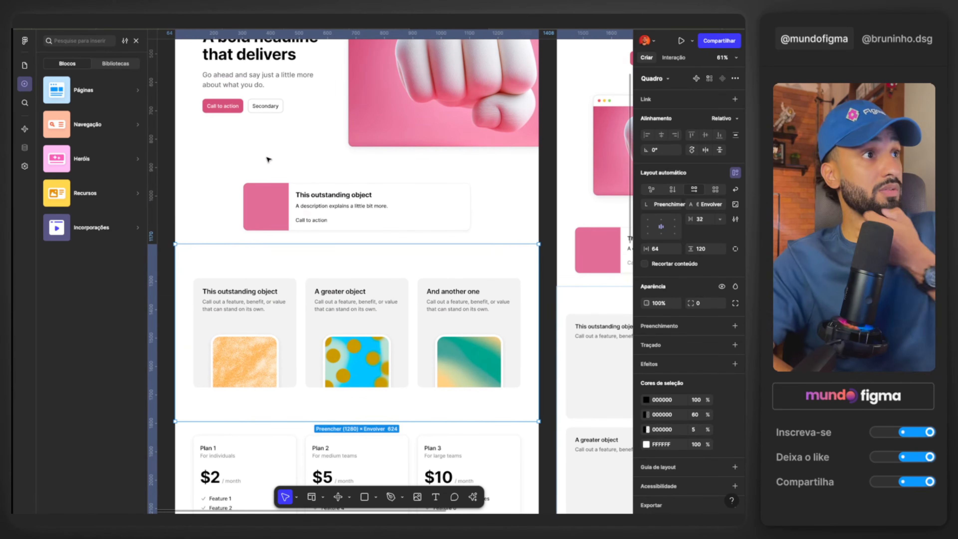
{"action": "scroll", "coordinate": [268, 160], "scroll_direction": "up", "scroll_amount": 1}
{"action": "scroll", "coordinate": [269, 226], "scroll_direction": "down", "scroll_amount": 3}
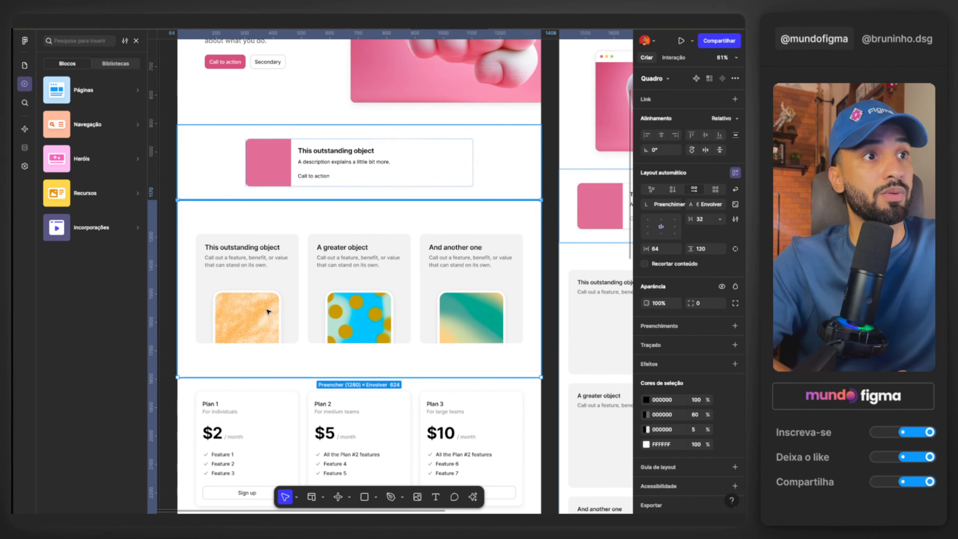
Add a Revelar interaction to the orange image in the first card and set its Enter effect to Ampliar
{"action": "double_click", "coordinate": [250, 269]}
{"action": "scroll", "coordinate": [264, 268], "scroll_direction": "up", "scroll_amount": 3, "text": "ctrl"}
{"action": "scroll", "coordinate": [272, 267], "scroll_direction": "up", "scroll_amount": 4, "text": "ctrl"}
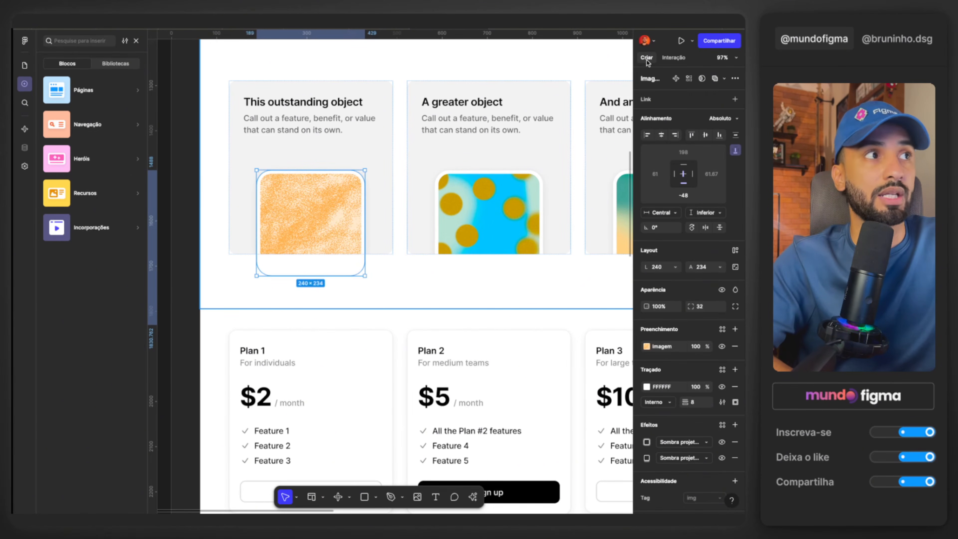
{"action": "left_click", "coordinate": [672, 58]}
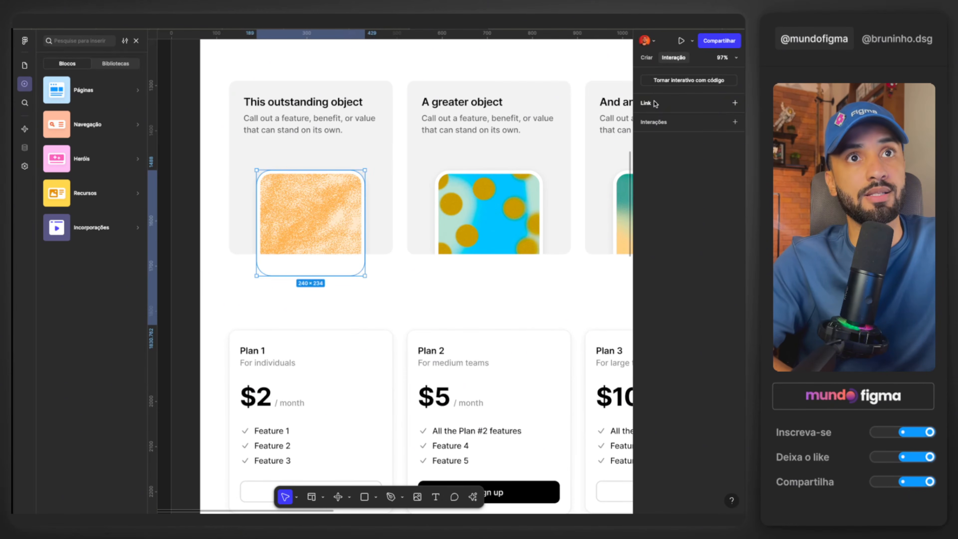
{"action": "left_click", "coordinate": [735, 122]}
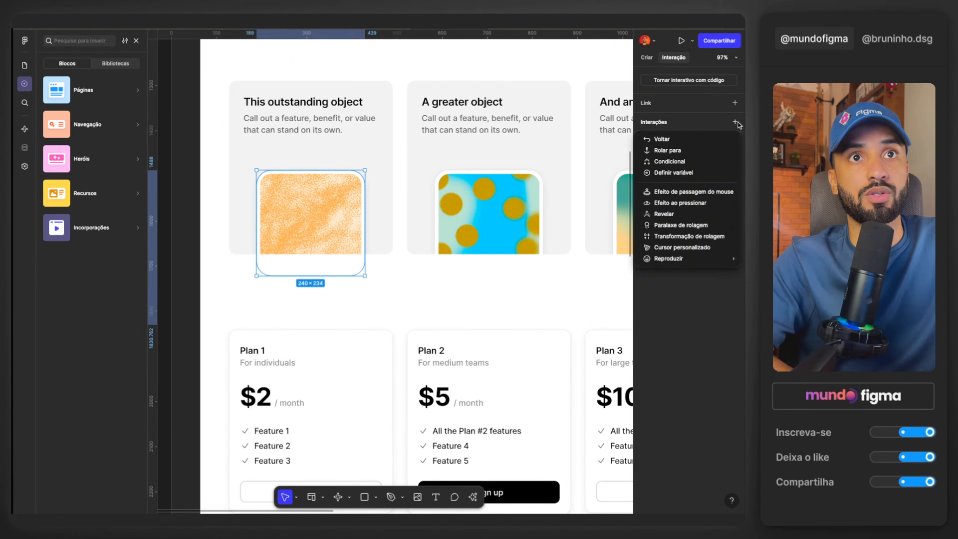
{"action": "left_click", "coordinate": [688, 212]}
{"action": "left_click", "coordinate": [592, 198]}
{"action": "left_click", "coordinate": [587, 210]}
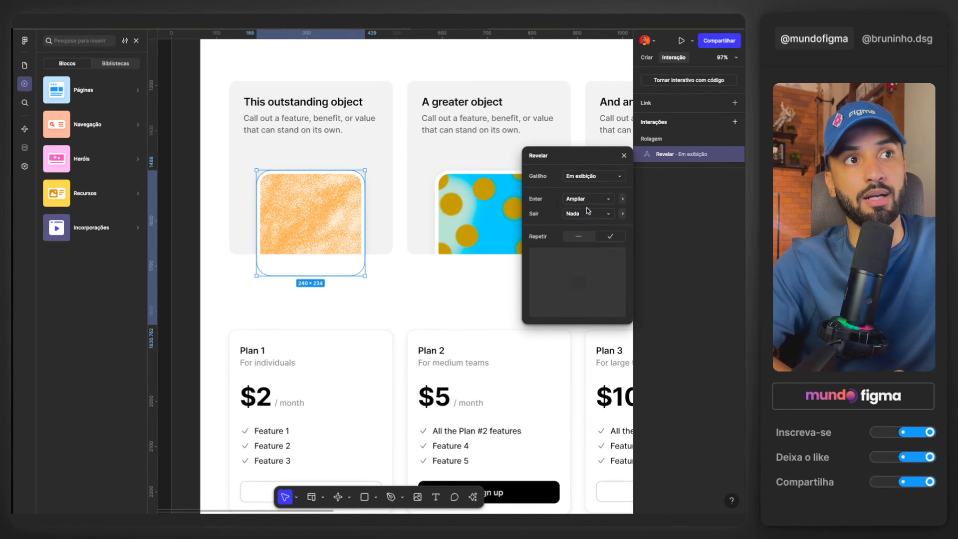
Give the dotted blue image in the "A greater object" card a Revelar interaction with Ampliar as the Enter effect
{"action": "left_click", "coordinate": [499, 201]}
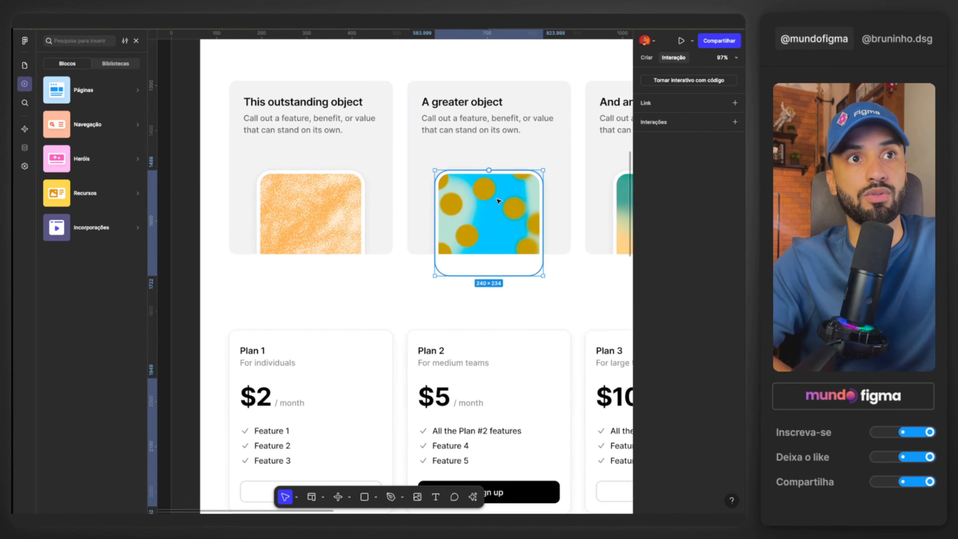
{"action": "left_click", "coordinate": [735, 122]}
{"action": "left_click", "coordinate": [681, 218]}
{"action": "left_click", "coordinate": [586, 199]}
{"action": "left_click", "coordinate": [597, 209]}
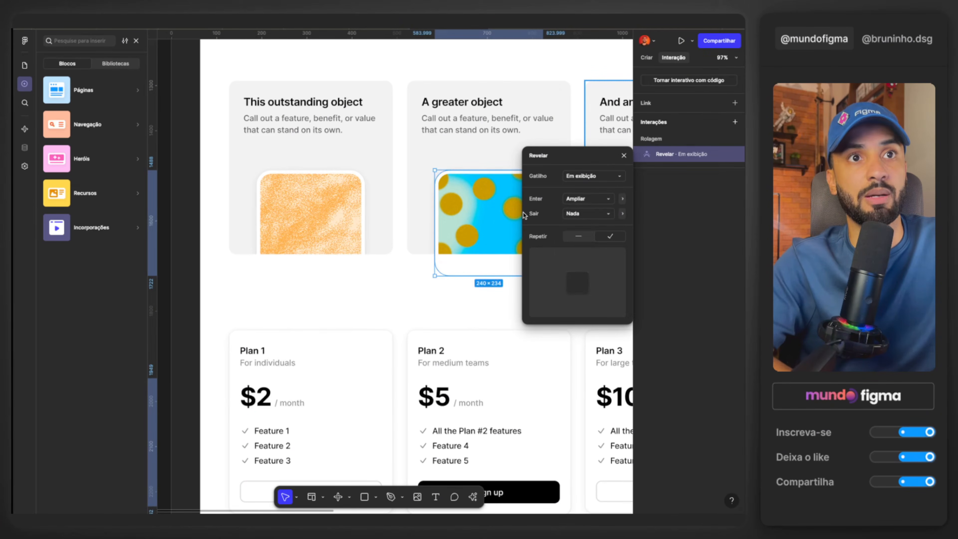
Apply a Revelar interaction with the Ampliar Enter effect to the green gradient image in the "And another one" card
{"action": "scroll", "coordinate": [435, 240], "scroll_direction": "right", "scroll_amount": 5}
{"action": "left_click", "coordinate": [436, 241]}
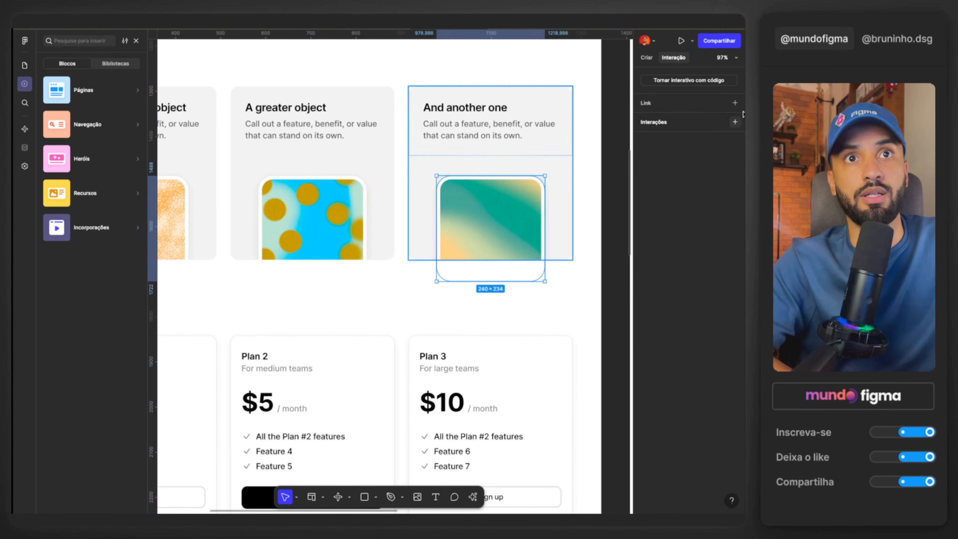
{"action": "left_click", "coordinate": [734, 121]}
{"action": "left_click", "coordinate": [663, 213]}
{"action": "left_click", "coordinate": [592, 198]}
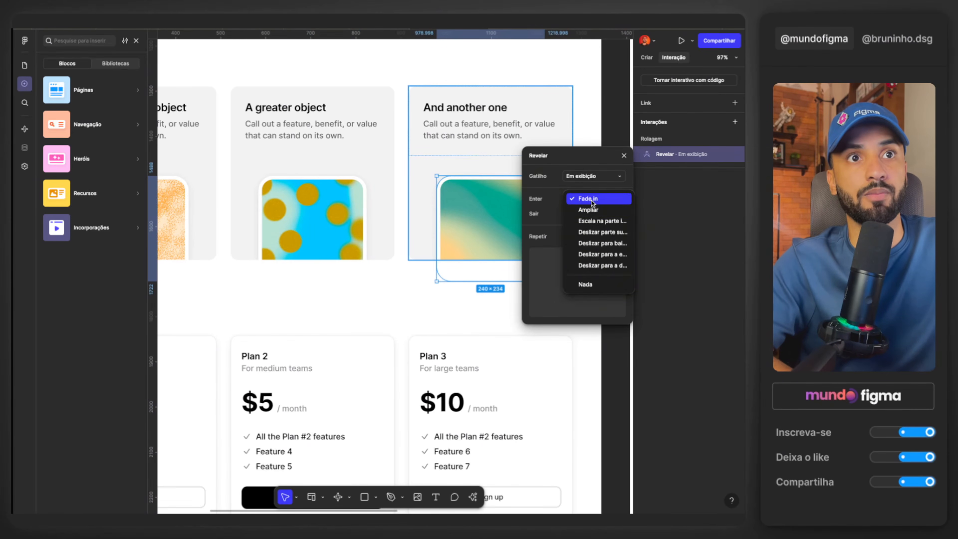
{"action": "left_click", "coordinate": [588, 209]}
{"action": "left_click", "coordinate": [481, 316]}
Recolour the Plan 2 Sign up button with the pink sampled from the hero's Call to action button
{"action": "scroll", "coordinate": [345, 189], "scroll_direction": "down", "scroll_amount": 3}
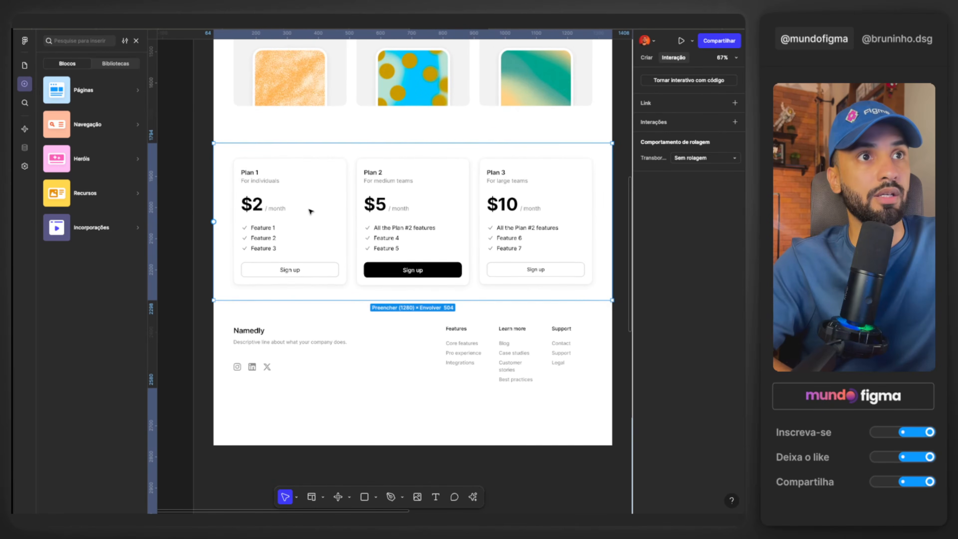
{"action": "scroll", "coordinate": [345, 185], "scroll_direction": "up", "scroll_amount": 2}
{"action": "left_click", "coordinate": [356, 342], "text": "super"}
{"action": "scroll", "coordinate": [356, 341], "scroll_direction": "down", "scroll_amount": 2}
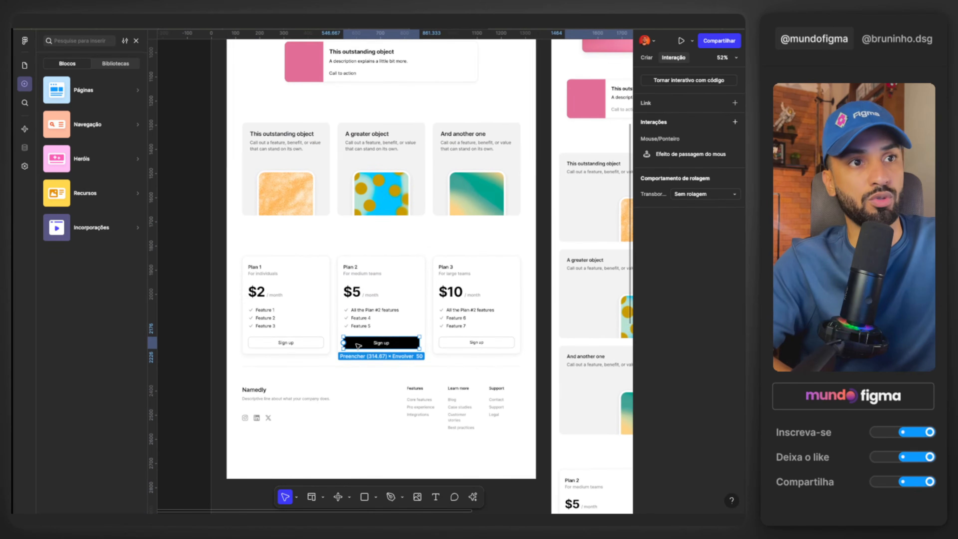
{"action": "scroll", "coordinate": [355, 326], "scroll_direction": "up", "scroll_amount": 1}
{"action": "key", "text": "i"}
{"action": "scroll", "coordinate": [354, 231], "scroll_direction": "up", "scroll_amount": 2}
{"action": "left_click", "coordinate": [268, 87]}
{"action": "scroll", "coordinate": [295, 139], "scroll_direction": "down", "scroll_amount": 3}
{"action": "scroll", "coordinate": [295, 139], "scroll_direction": "left", "scroll_amount": 1}
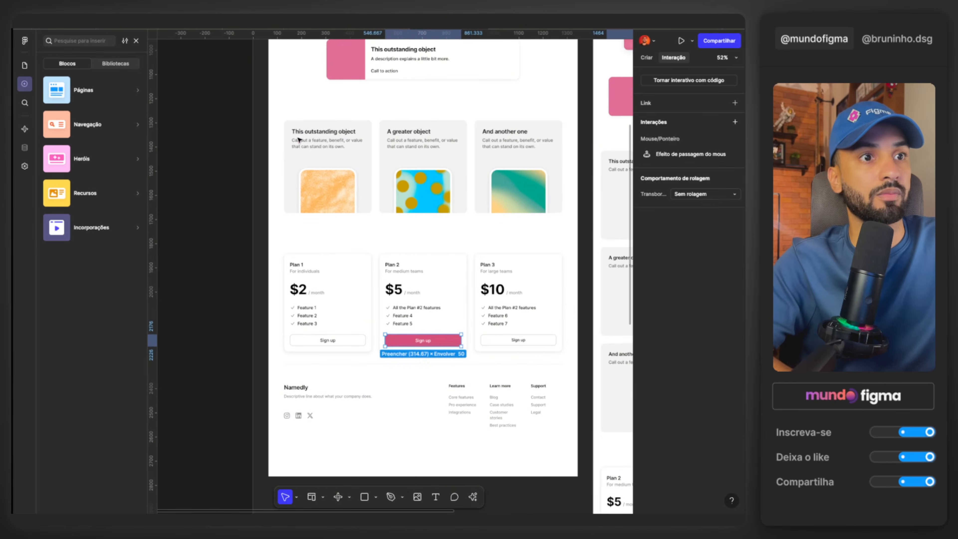
{"action": "left_click", "coordinate": [220, 261]}
Paste the four coloured cursor graphics and place them on the empty canvas above the Início page frame
{"action": "scroll", "coordinate": [402, 178], "scroll_direction": "up", "scroll_amount": 5}
{"action": "scroll", "coordinate": [402, 177], "scroll_direction": "right", "scroll_amount": 2}
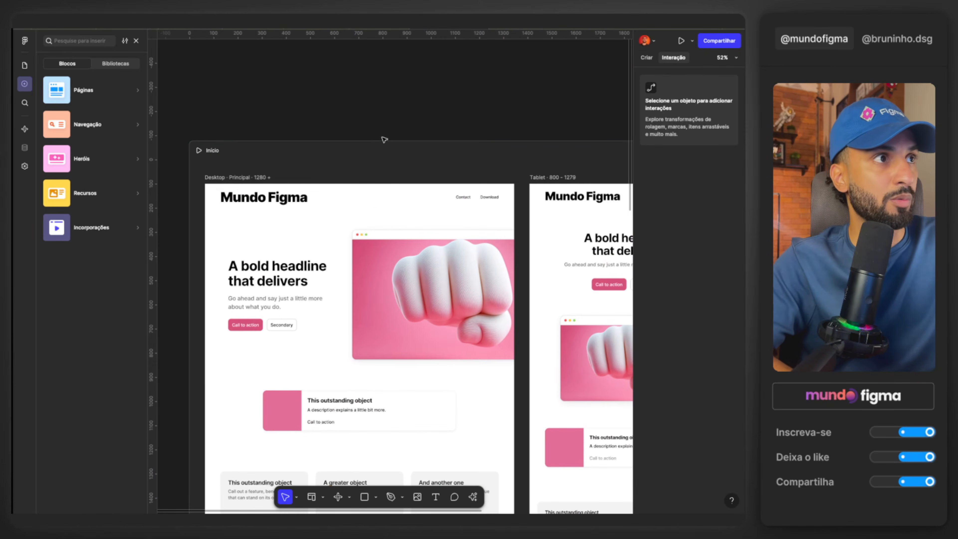
{"action": "key", "text": "ctrl+v"}
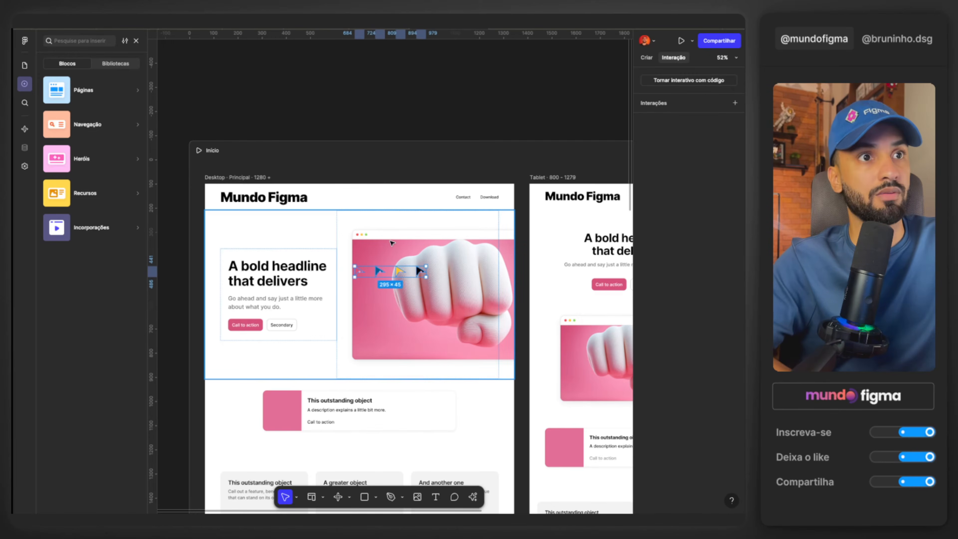
{"action": "left_click_drag", "start_coordinate": [389, 273], "coordinate": [375, 106]}
{"action": "scroll", "coordinate": [374, 106], "scroll_direction": "up", "scroll_amount": 3}
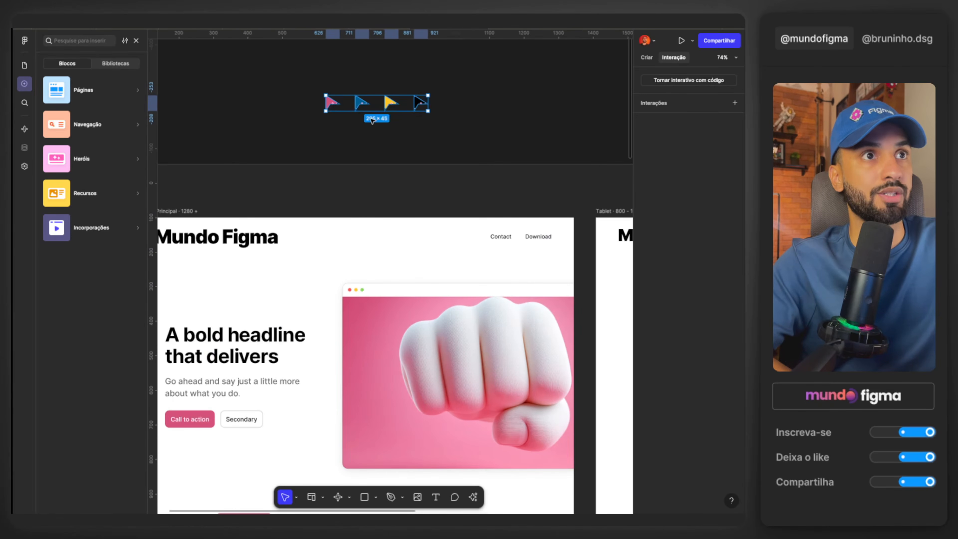
{"action": "left_click", "coordinate": [359, 129]}
Add a Cursor personalizado interaction to the desktop hero section using Cursor 1, the pink cursor
{"action": "scroll", "coordinate": [360, 130], "scroll_direction": "down", "scroll_amount": 2}
{"action": "scroll", "coordinate": [359, 131], "scroll_direction": "left", "scroll_amount": 1}
{"action": "scroll", "coordinate": [333, 220], "scroll_direction": "down", "scroll_amount": 1}
{"action": "left_click", "coordinate": [331, 219]}
{"action": "scroll", "coordinate": [332, 219], "scroll_direction": "right", "scroll_amount": 2}
{"action": "scroll", "coordinate": [332, 220], "scroll_direction": "up", "scroll_amount": 1}
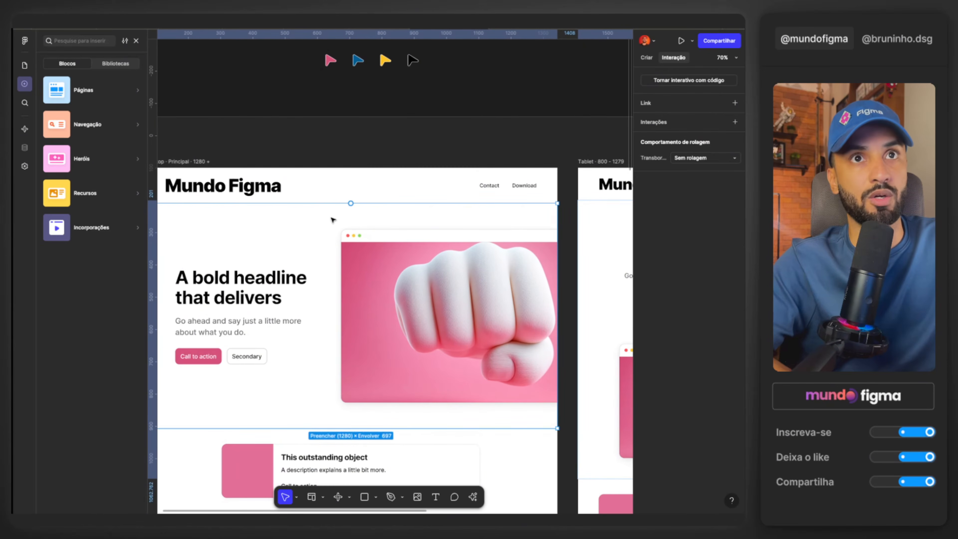
{"action": "left_click", "coordinate": [734, 121]}
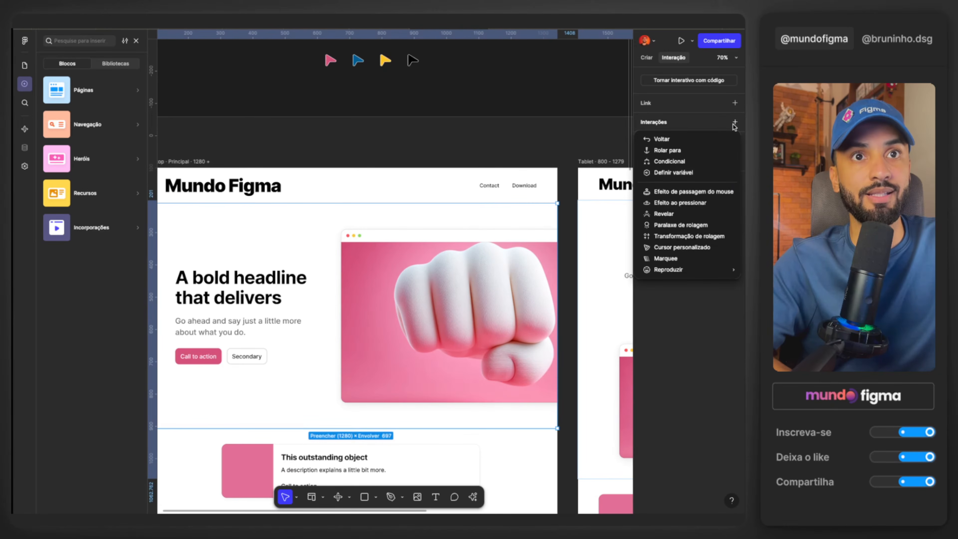
{"action": "left_click", "coordinate": [688, 247]}
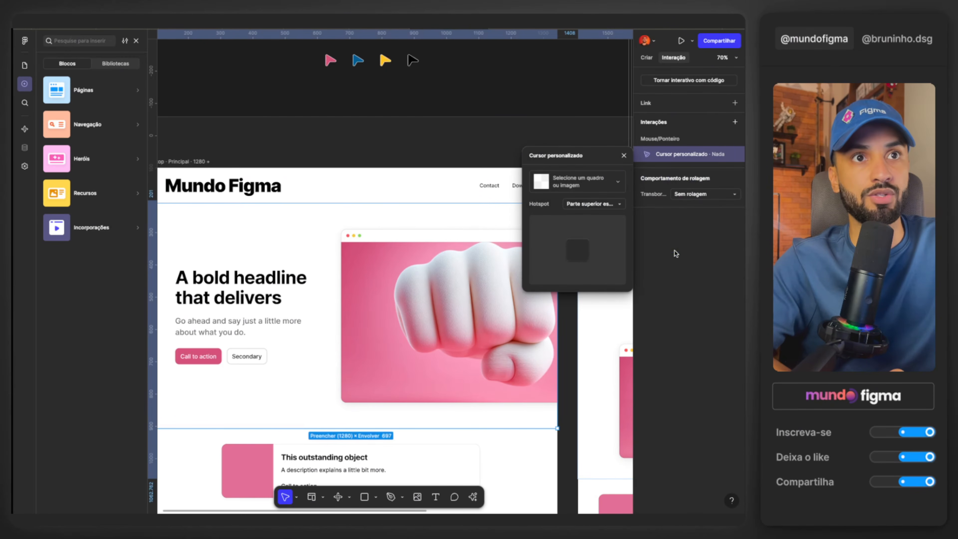
{"action": "left_click", "coordinate": [590, 205]}
{"action": "left_click", "coordinate": [559, 181]}
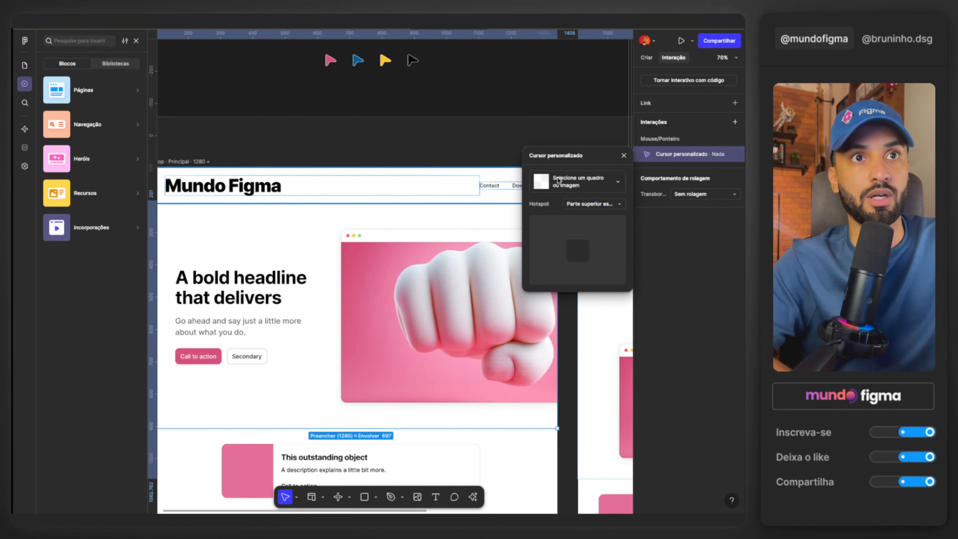
{"action": "left_click", "coordinate": [558, 181]}
{"action": "left_click", "coordinate": [566, 208]}
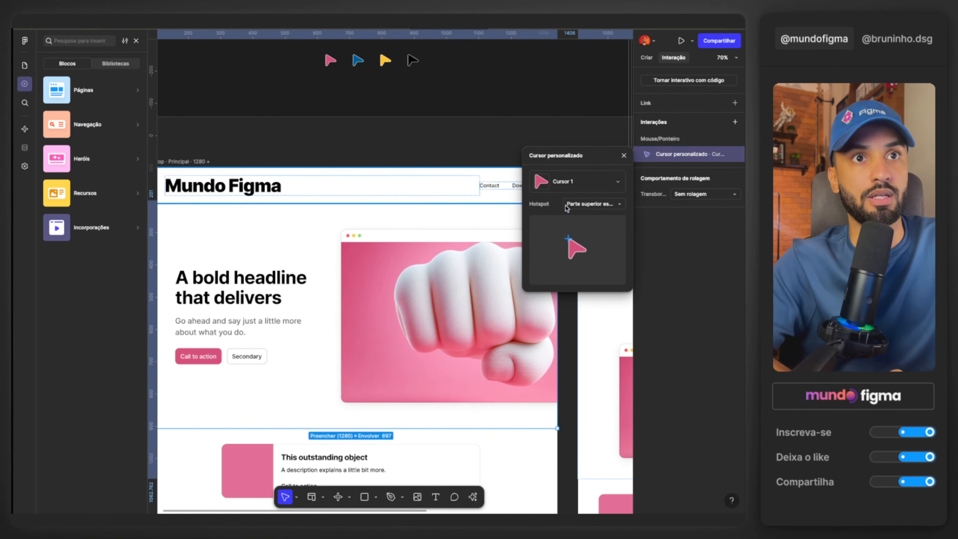
Recolour the callout's pink image block with the blue sampled from the second cursor graphic
{"action": "scroll", "coordinate": [379, 105], "scroll_direction": "down", "scroll_amount": 4}
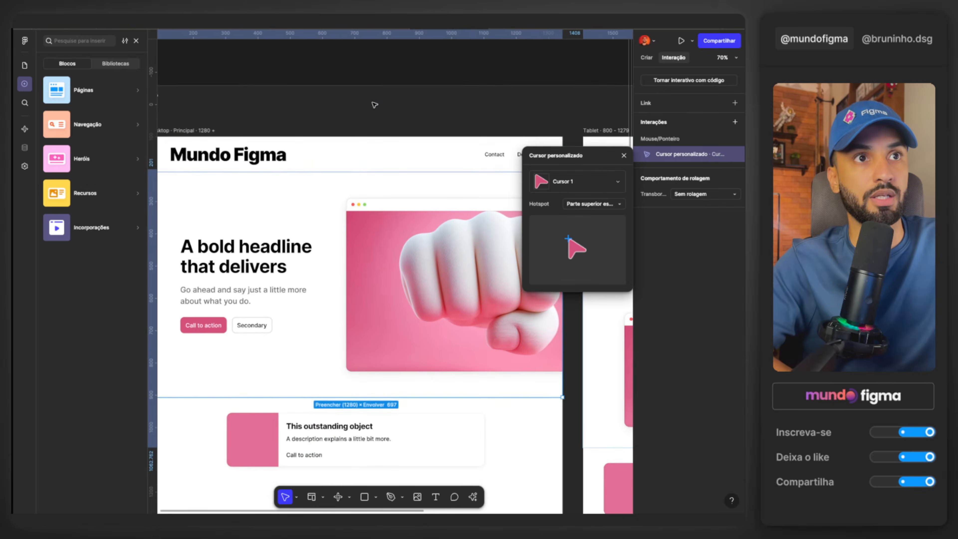
{"action": "scroll", "coordinate": [384, 121], "scroll_direction": "down", "scroll_amount": 4}
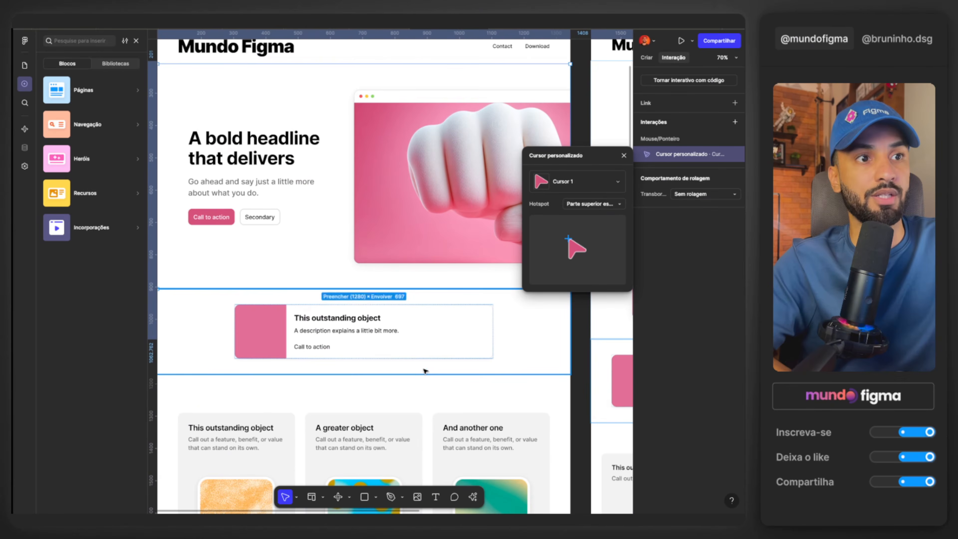
{"action": "left_click", "coordinate": [529, 357]}
{"action": "scroll", "coordinate": [288, 285], "scroll_direction": "down", "scroll_amount": 5}
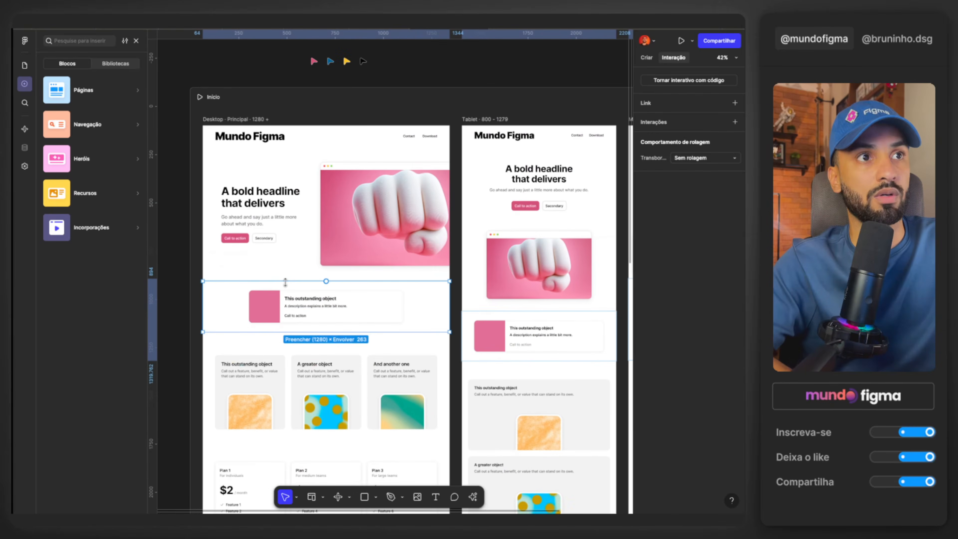
{"action": "scroll", "coordinate": [286, 285], "scroll_direction": "up", "scroll_amount": 1}
{"action": "left_click", "coordinate": [263, 323], "text": "super"}
{"action": "scroll", "coordinate": [309, 264], "scroll_direction": "up", "scroll_amount": 2}
{"action": "key", "text": "i"}
{"action": "scroll", "coordinate": [323, 125], "scroll_direction": "up", "scroll_amount": 4}
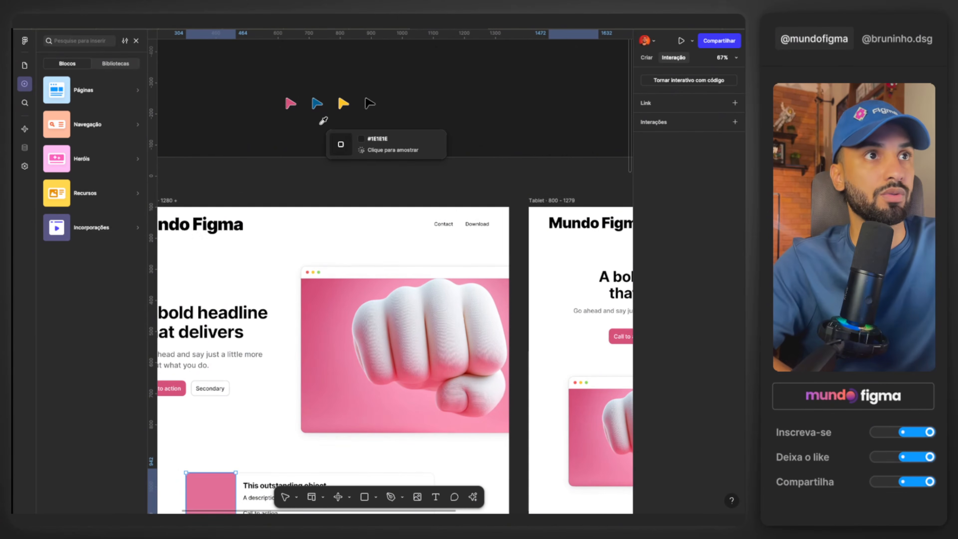
{"action": "left_click", "coordinate": [318, 104]}
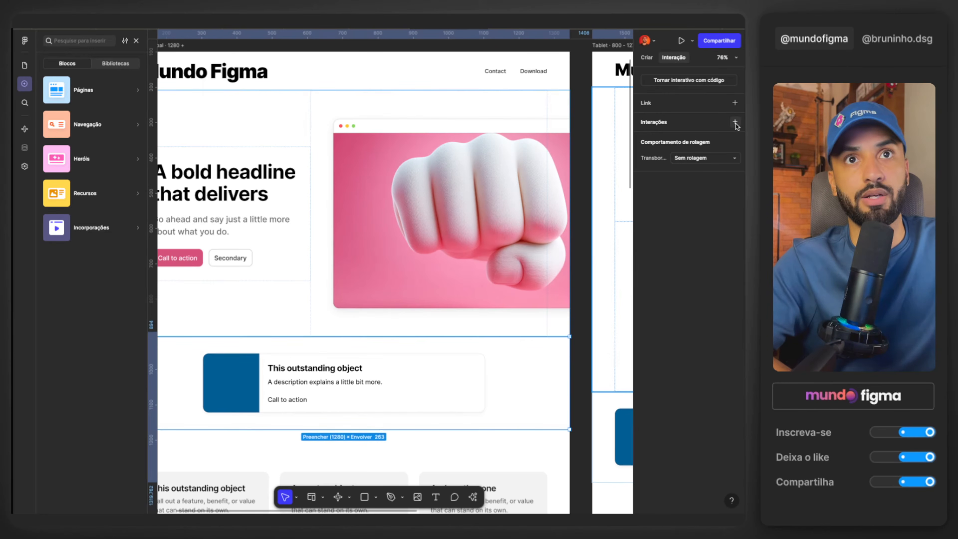
Add a Cursor personalizado interaction to the callout section and assign Cursor 2
{"action": "left_click", "coordinate": [735, 122]}
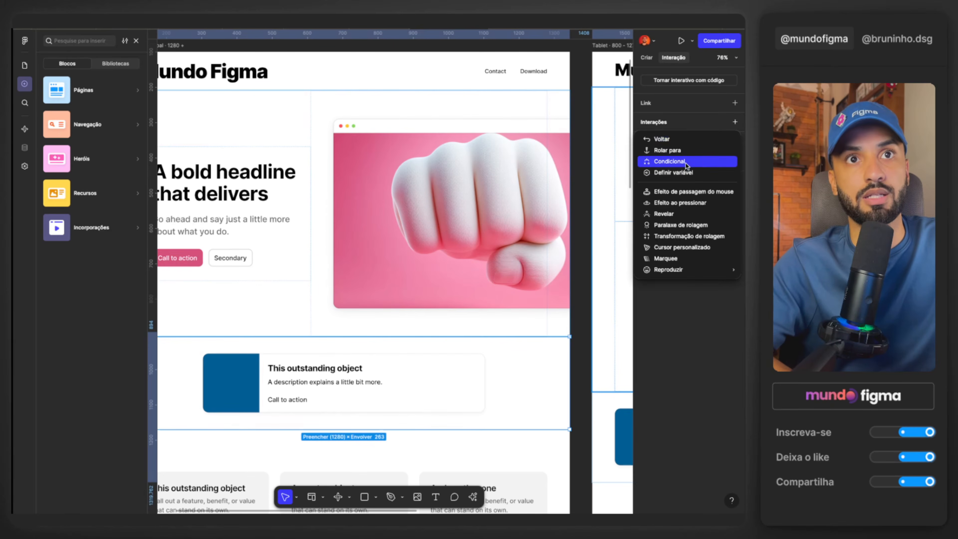
{"action": "left_click", "coordinate": [677, 249]}
{"action": "left_click", "coordinate": [577, 181]}
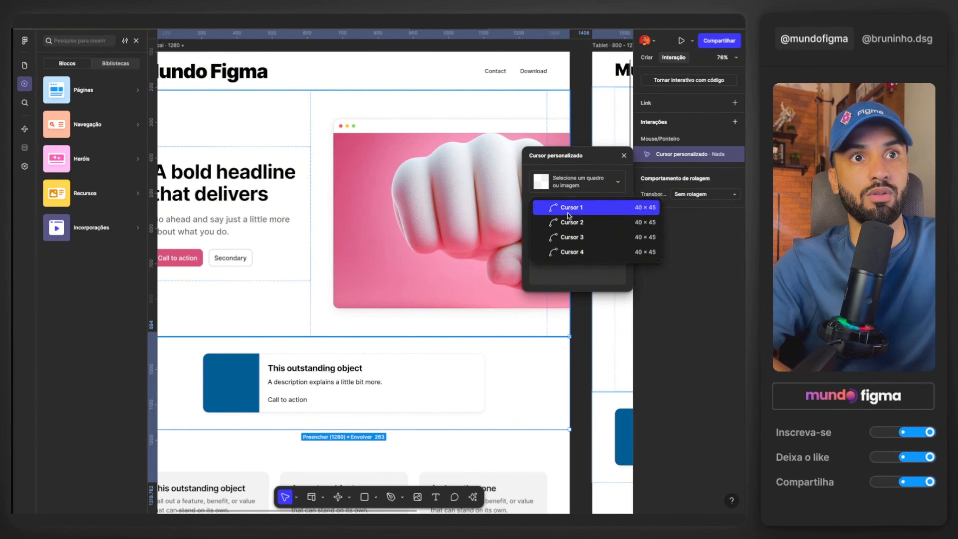
{"action": "left_click", "coordinate": [563, 218]}
Add a Cursor personalizado interaction to the three-card section below the callout and assign Cursor 3
{"action": "scroll", "coordinate": [366, 302], "scroll_direction": "down", "scroll_amount": 3}
{"action": "scroll", "coordinate": [366, 302], "scroll_direction": "down", "scroll_amount": 2}
{"action": "left_click", "coordinate": [366, 302]}
{"action": "left_click", "coordinate": [735, 122]}
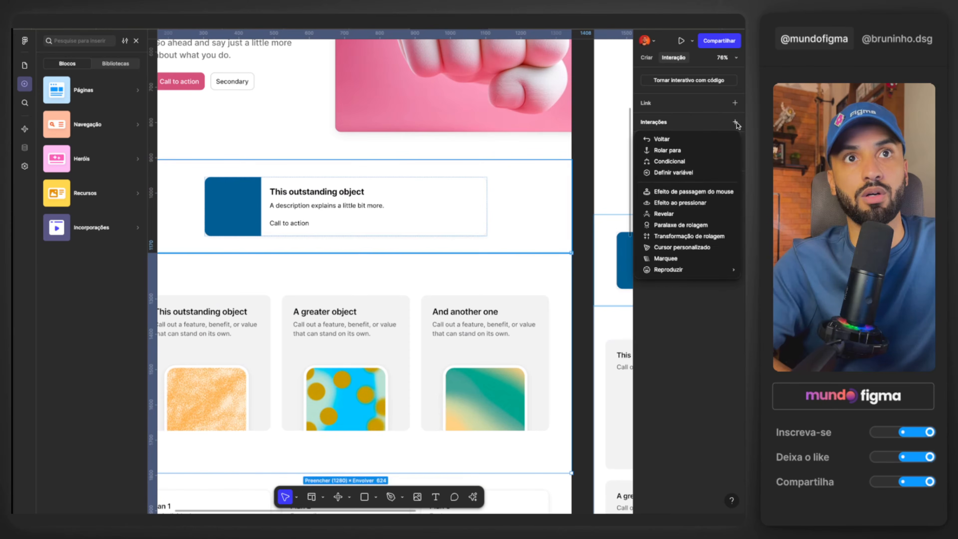
{"action": "left_click", "coordinate": [677, 247]}
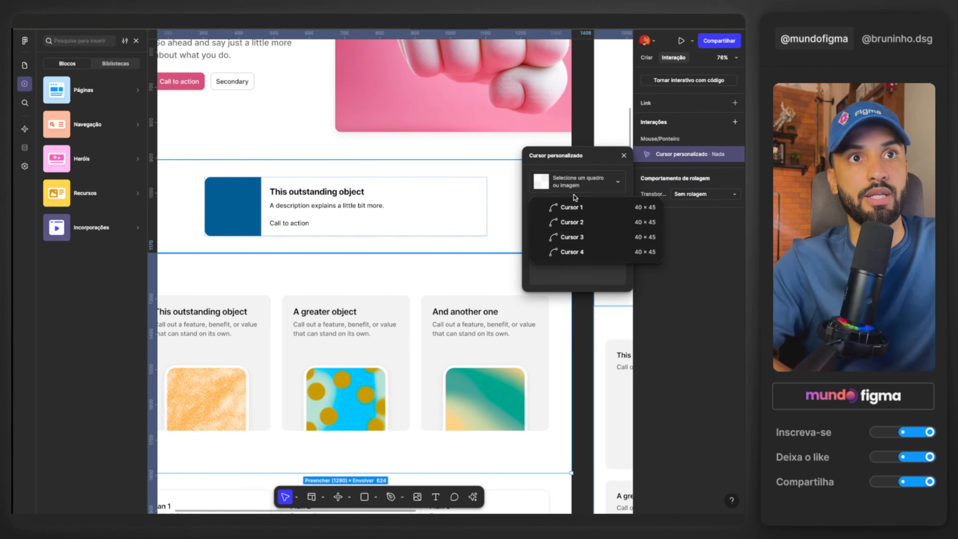
{"action": "left_click", "coordinate": [578, 237]}
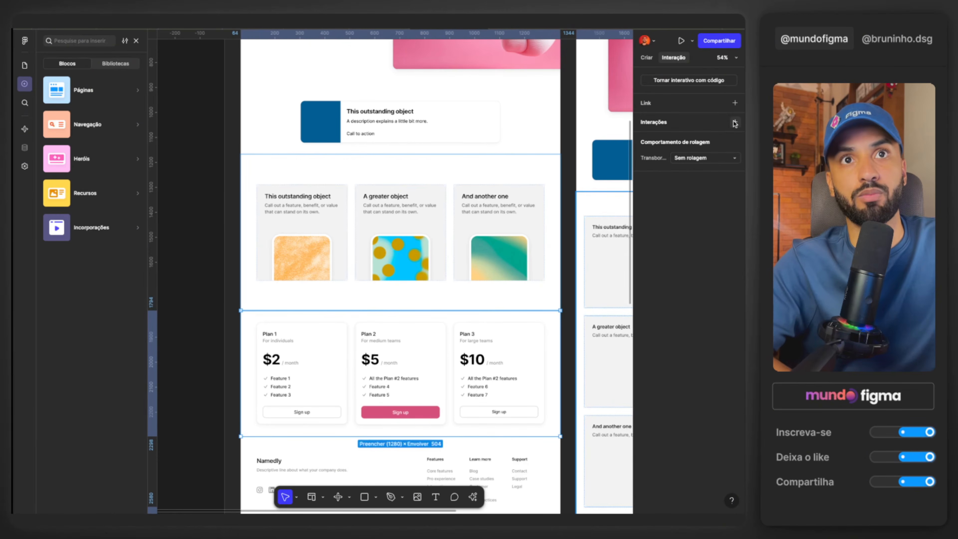
Add a Cursor personalizado interaction to the pricing plans section and assign Cursor 4, the black cursor
{"action": "left_click", "coordinate": [735, 122]}
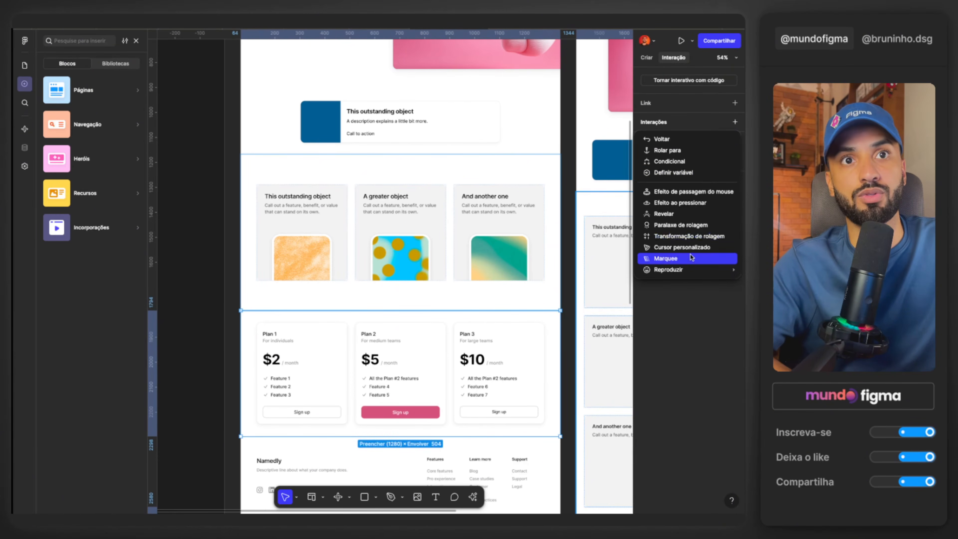
{"action": "left_click", "coordinate": [682, 247]}
{"action": "left_click", "coordinate": [589, 177]}
{"action": "left_click", "coordinate": [569, 252]}
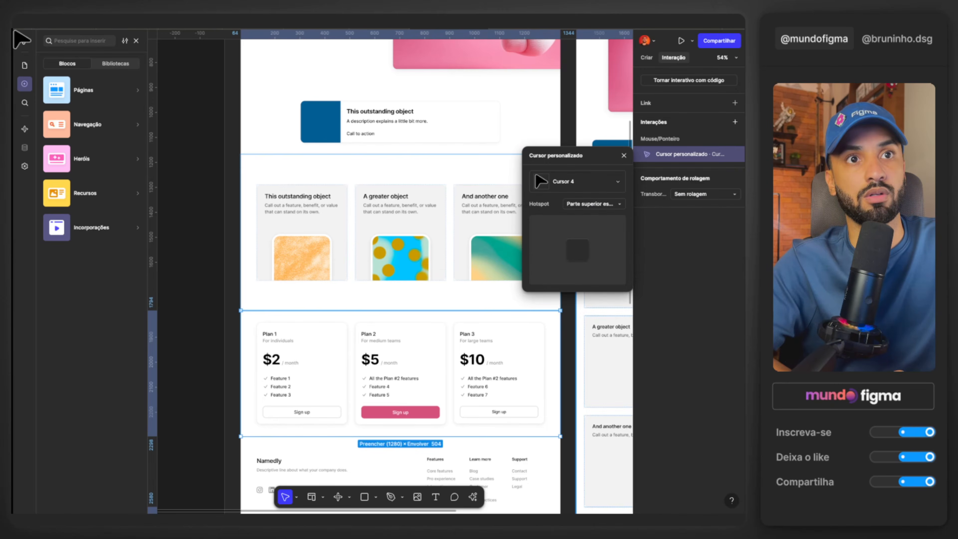
Recolour the Plan 2 card's pink Sign up button black on the desktop page
{"action": "scroll", "coordinate": [379, 113], "scroll_direction": "up", "scroll_amount": 6}
{"action": "scroll", "coordinate": [380, 113], "scroll_direction": "down", "scroll_amount": 9}
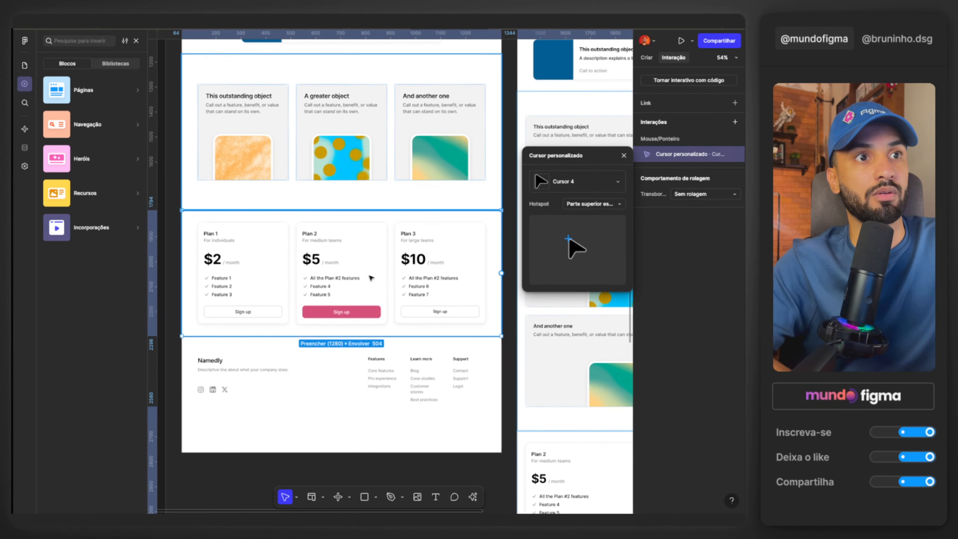
{"action": "left_click", "coordinate": [341, 311]}
{"action": "scroll", "coordinate": [319, 260], "scroll_direction": "up", "scroll_amount": 5}
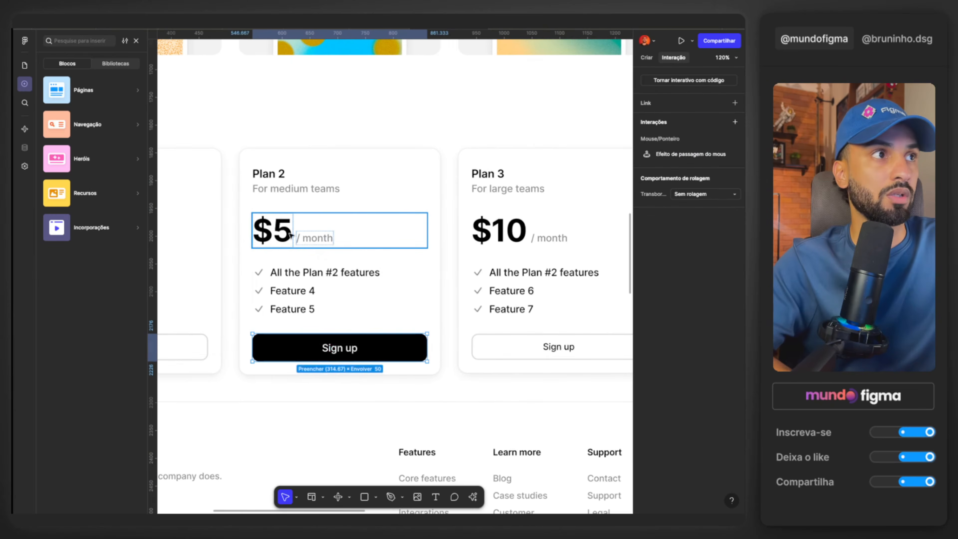
Preview the site and check the custom cursor in each section from the hero to the pricing plans, and close the preview
{"action": "scroll", "coordinate": [290, 236], "scroll_direction": "up", "scroll_amount": 15}
{"action": "scroll", "coordinate": [291, 235], "scroll_direction": "down", "scroll_amount": 3}
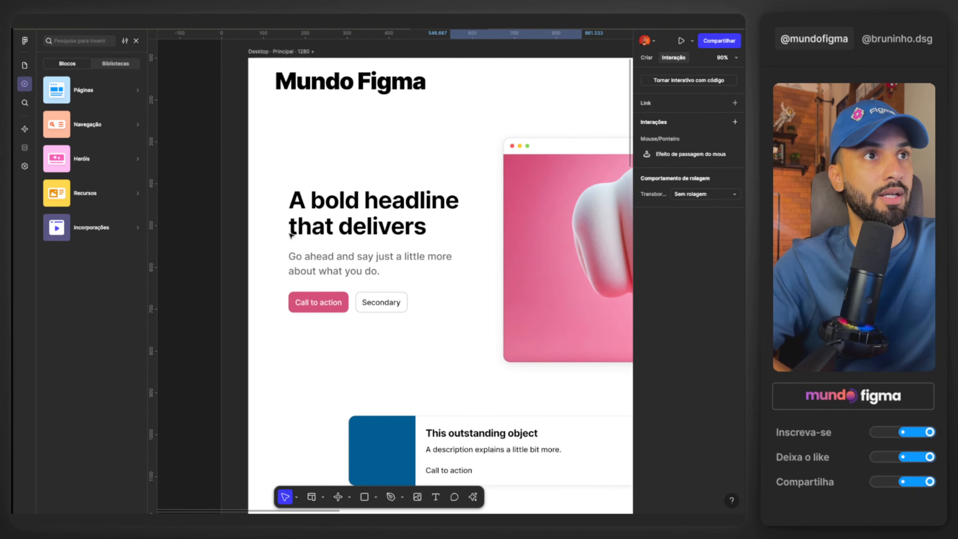
{"action": "scroll", "coordinate": [290, 234], "scroll_direction": "up", "scroll_amount": 4}
{"action": "key", "text": "shift+space"}
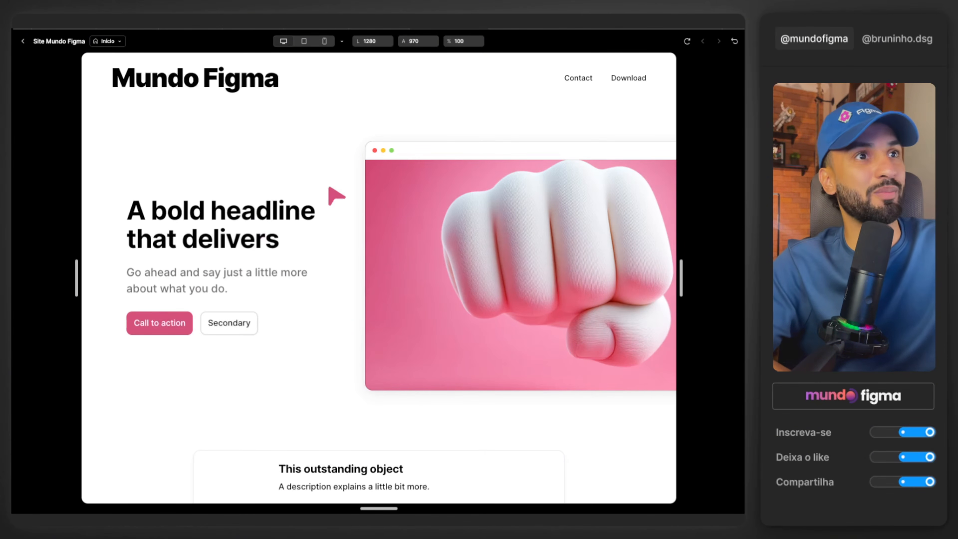
{"action": "scroll", "coordinate": [361, 158], "scroll_direction": "down", "scroll_amount": 6}
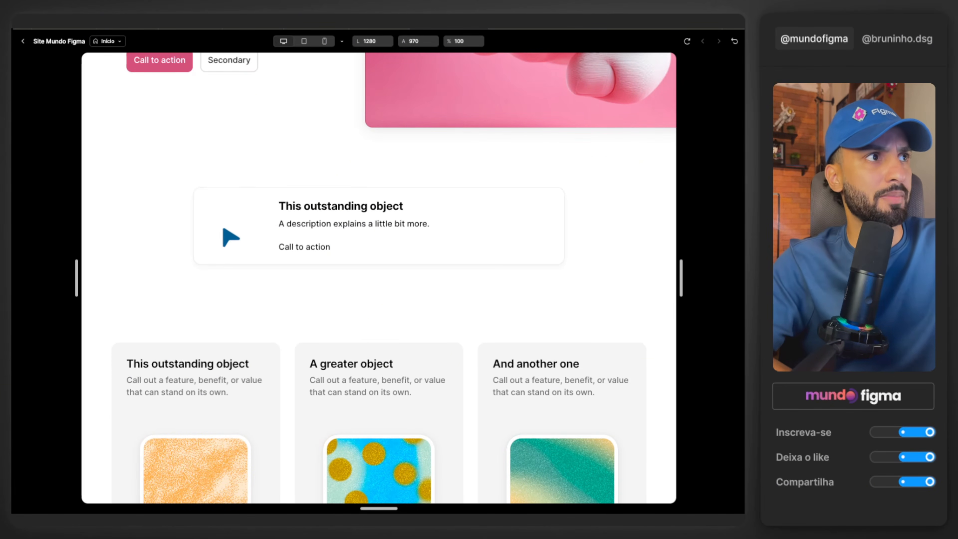
{"action": "scroll", "coordinate": [366, 239], "scroll_direction": "down", "scroll_amount": 2}
{"action": "scroll", "coordinate": [367, 238], "scroll_direction": "down", "scroll_amount": 1}
{"action": "scroll", "coordinate": [366, 239], "scroll_direction": "up", "scroll_amount": 2}
{"action": "scroll", "coordinate": [366, 240], "scroll_direction": "down", "scroll_amount": 2}
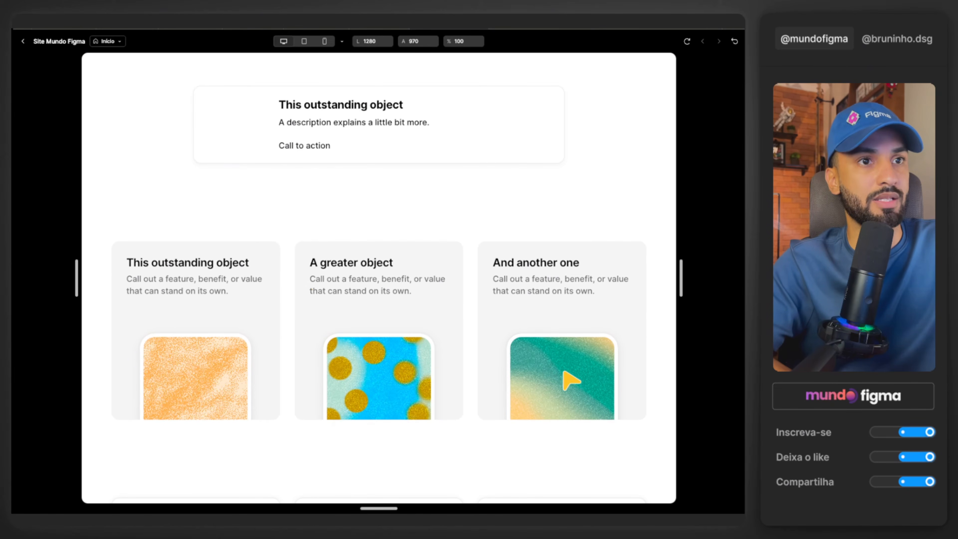
{"action": "scroll", "coordinate": [341, 358], "scroll_direction": "up", "scroll_amount": 9}
{"action": "scroll", "coordinate": [341, 359], "scroll_direction": "down", "scroll_amount": 11}
{"action": "scroll", "coordinate": [337, 355], "scroll_direction": "down", "scroll_amount": 5}
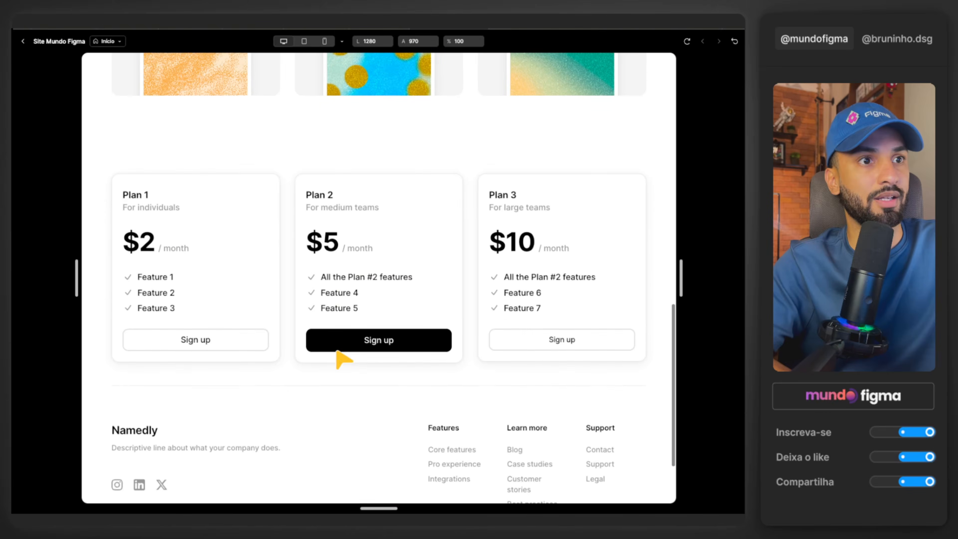
{"action": "scroll", "coordinate": [296, 319], "scroll_direction": "down", "scroll_amount": 1}
{"action": "scroll", "coordinate": [226, 317], "scroll_direction": "up", "scroll_amount": 10}
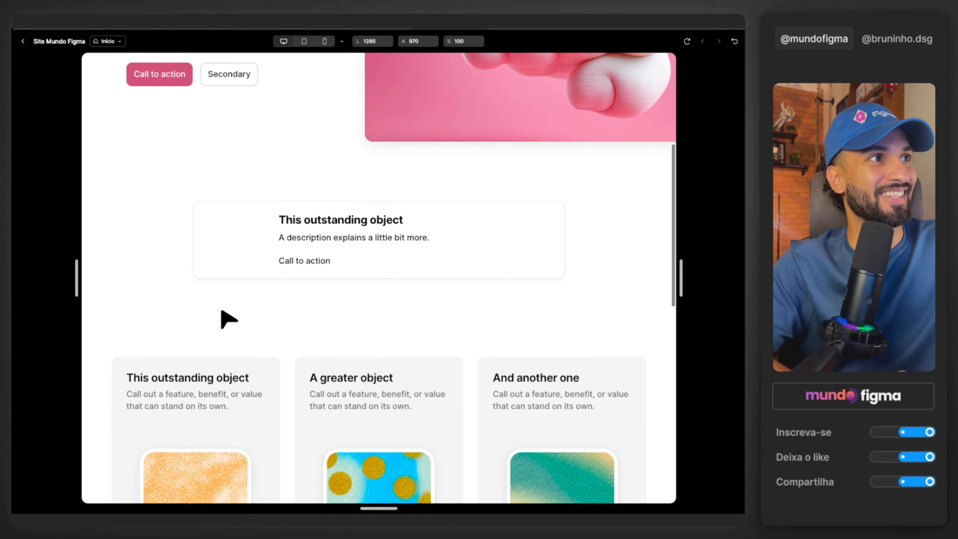
{"action": "key", "text": "Escape"}
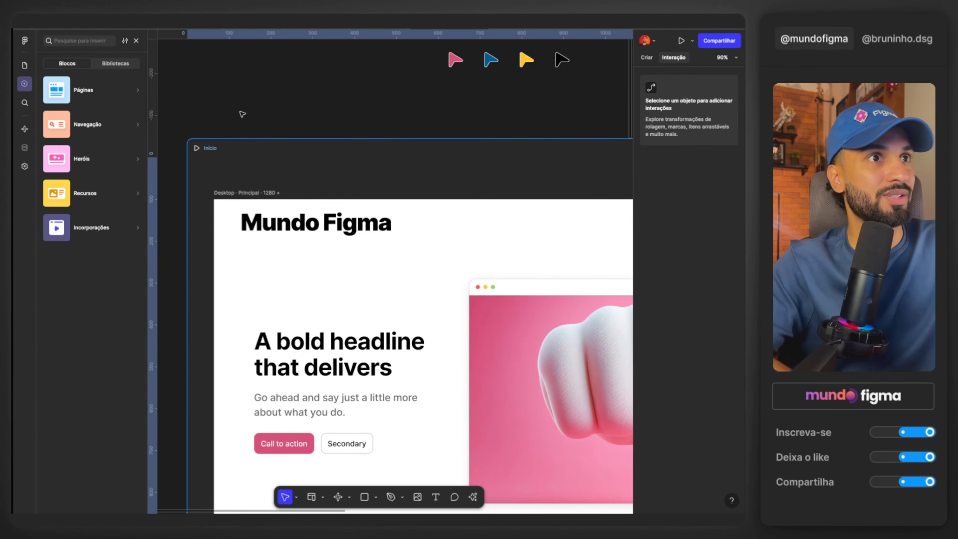
Examine the tablet and mobile versions of the page from the hero to the pricing cards
{"action": "scroll", "coordinate": [339, 151], "scroll_direction": "right", "scroll_amount": 8}
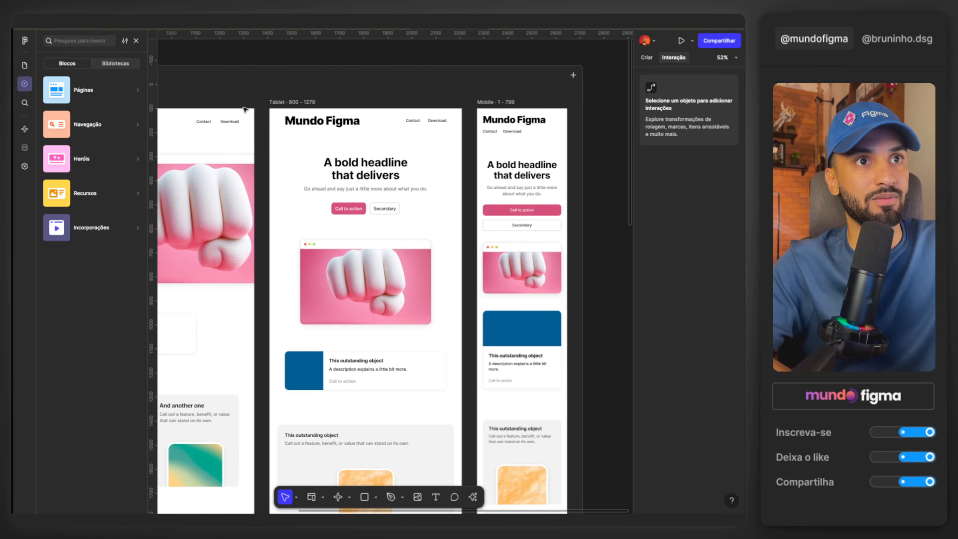
{"action": "scroll", "coordinate": [463, 184], "scroll_direction": "down", "scroll_amount": 4}
{"action": "scroll", "coordinate": [463, 184], "scroll_direction": "down", "scroll_amount": 10}
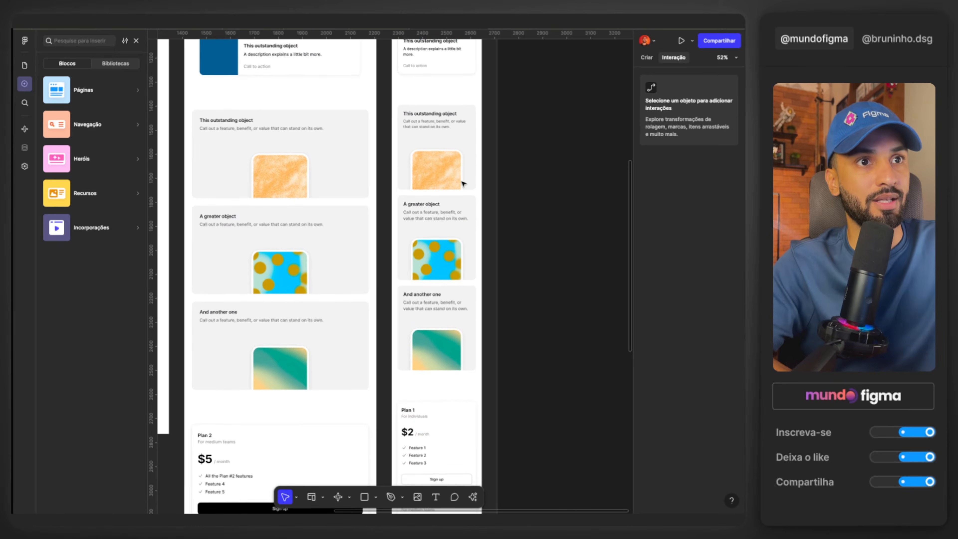
{"action": "scroll", "coordinate": [460, 197], "scroll_direction": "up", "scroll_amount": 8}
{"action": "scroll", "coordinate": [459, 199], "scroll_direction": "up", "scroll_amount": 5}
{"action": "scroll", "coordinate": [377, 227], "scroll_direction": "left", "scroll_amount": 10}
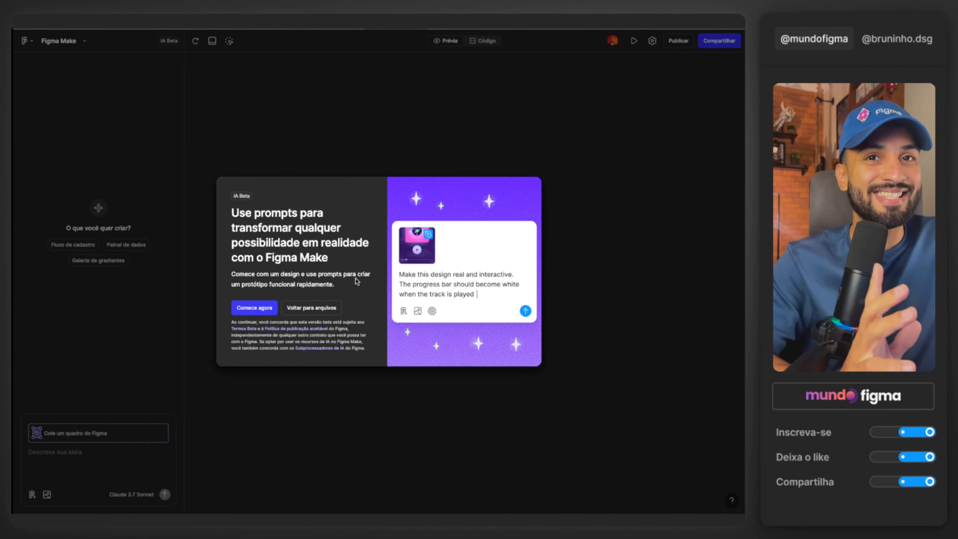
In Figma Make, submit a Portuguese prompt for a vintage music app with turntable animation, wood textures, retro fonts, brown-orange-cream palette, play/pause, volume and album-cover playlists
{"action": "left_click", "coordinate": [263, 313]}
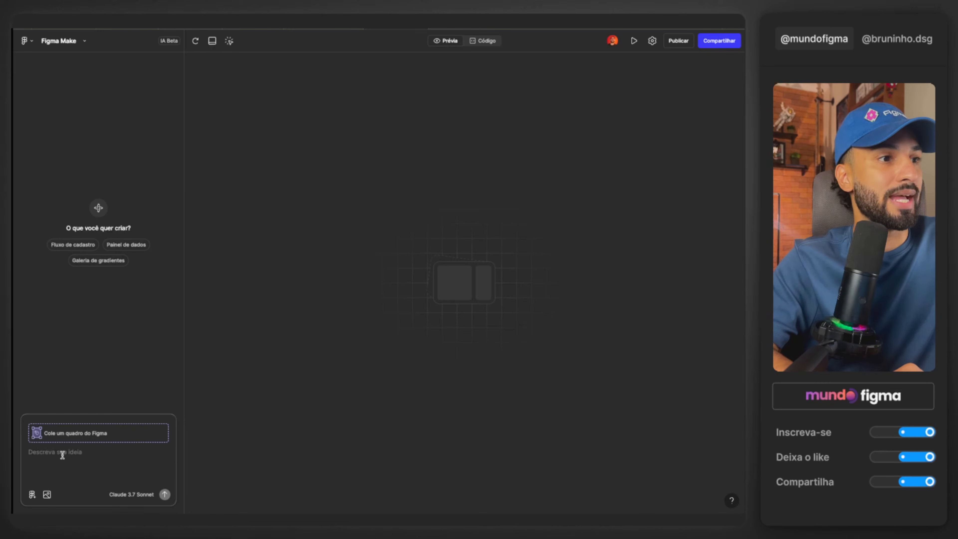
{"action": "type", "text": "Crie um aplicativo de música com estilo vintage, inspirado em toca-discos antigos. A interface deve ter uma animação de vitrola, texturas de madeira e fontes retrô. Use uma paleta de cores quentes, com tons de marrom, laranja e creme. Inclua botões de play/pause, controle de volume e uma seção com playlists exibindo capas de álbuns."}
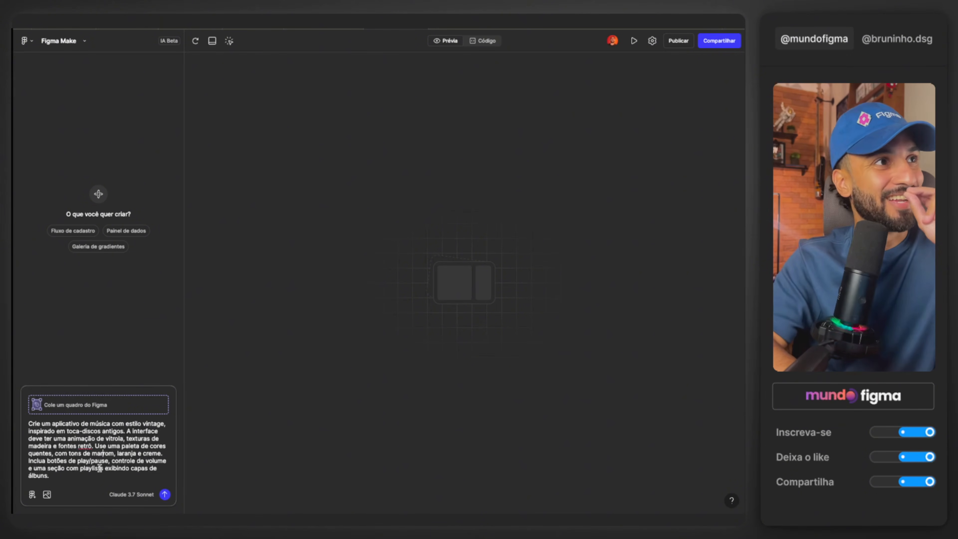
{"action": "left_click", "coordinate": [165, 494]}
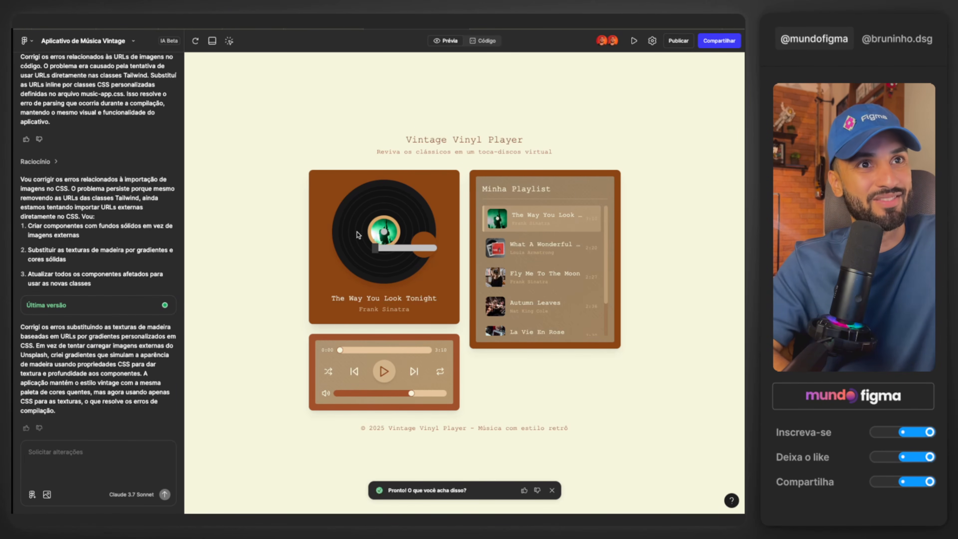
Review the chat's prompt, reasoning and version history for the generated music app, and rate the result positively
{"action": "scroll", "coordinate": [103, 267], "scroll_direction": "up", "scroll_amount": 10}
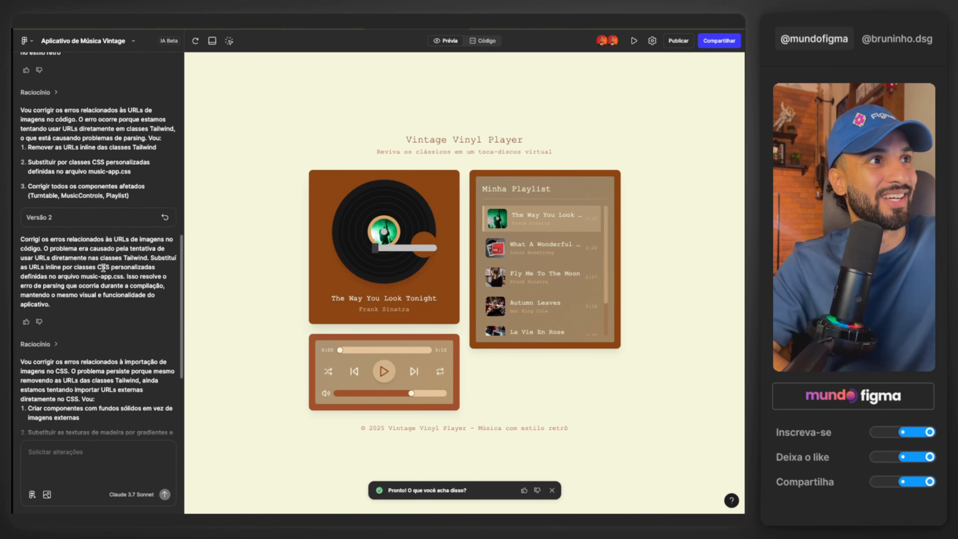
{"action": "scroll", "coordinate": [103, 268], "scroll_direction": "up", "scroll_amount": 7}
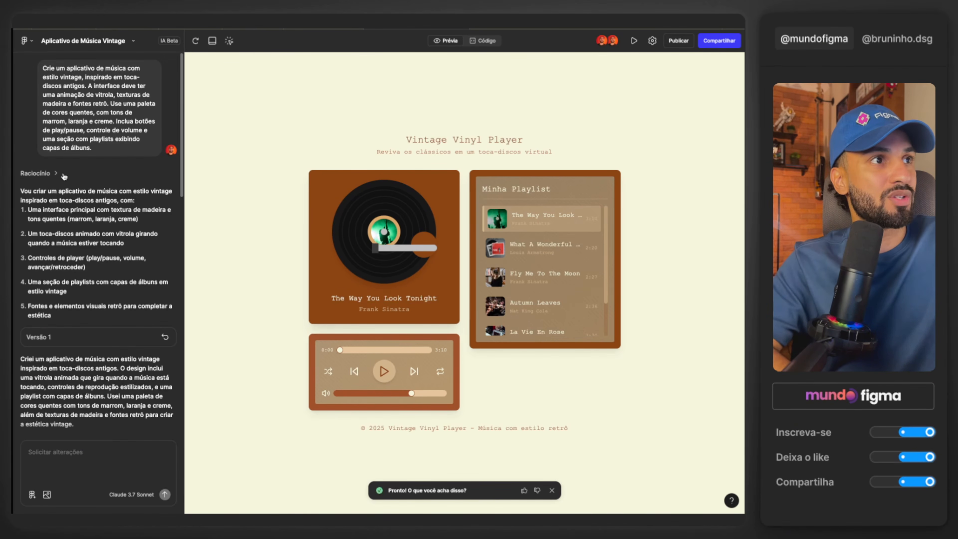
{"action": "left_click", "coordinate": [56, 173]}
{"action": "left_click", "coordinate": [56, 173]}
{"action": "scroll", "coordinate": [101, 183], "scroll_direction": "down", "scroll_amount": 6}
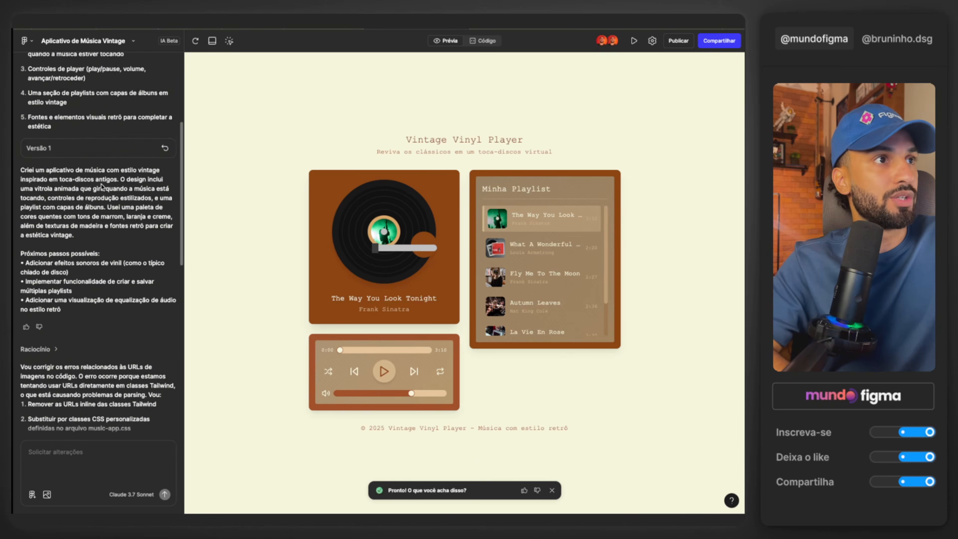
{"action": "scroll", "coordinate": [101, 184], "scroll_direction": "down", "scroll_amount": 3}
{"action": "scroll", "coordinate": [102, 186], "scroll_direction": "up", "scroll_amount": 6}
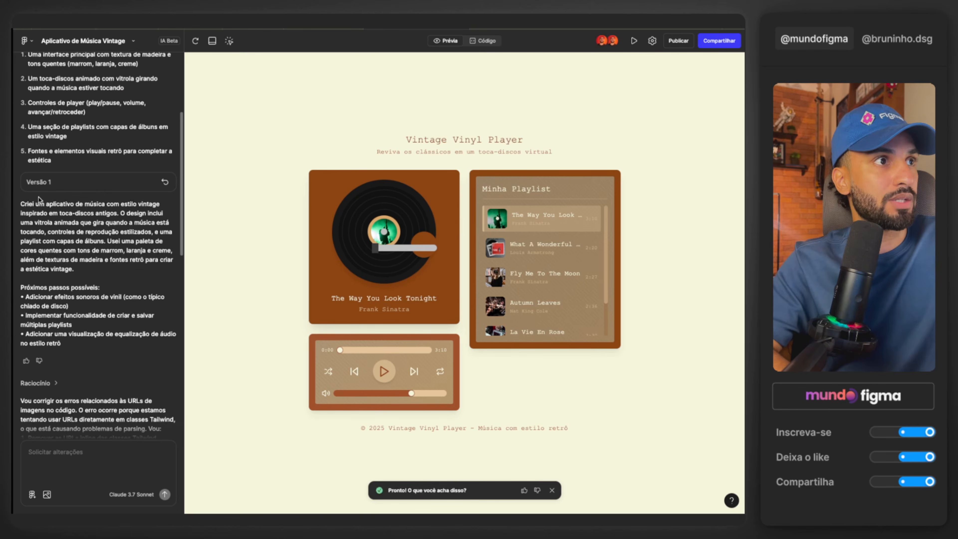
{"action": "scroll", "coordinate": [64, 186], "scroll_direction": "down", "scroll_amount": 8}
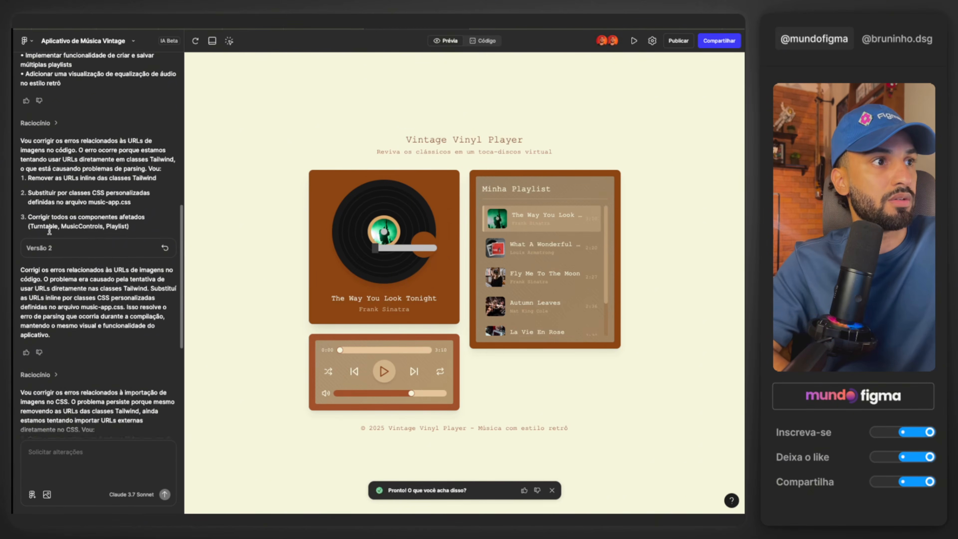
{"action": "scroll", "coordinate": [55, 257], "scroll_direction": "down", "scroll_amount": 5}
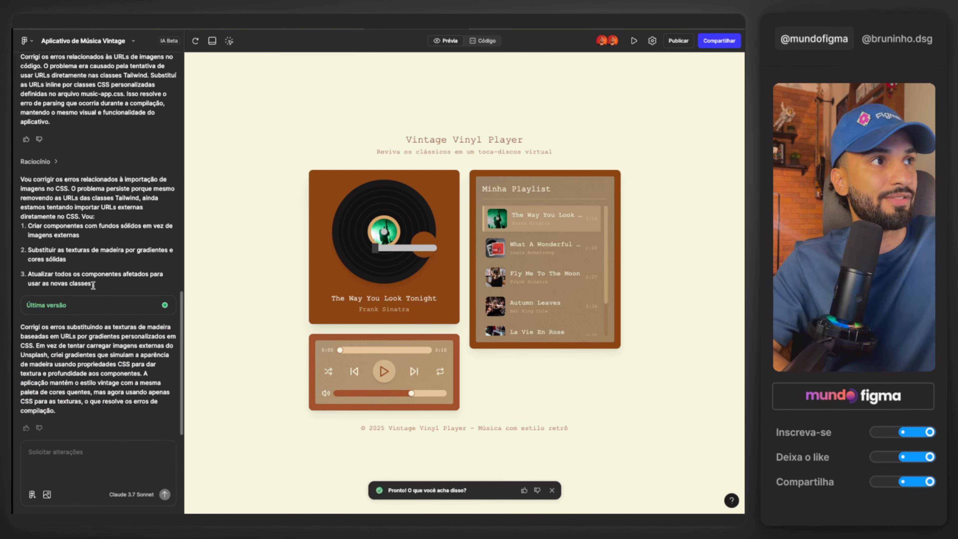
{"action": "scroll", "coordinate": [93, 285], "scroll_direction": "up", "scroll_amount": 15}
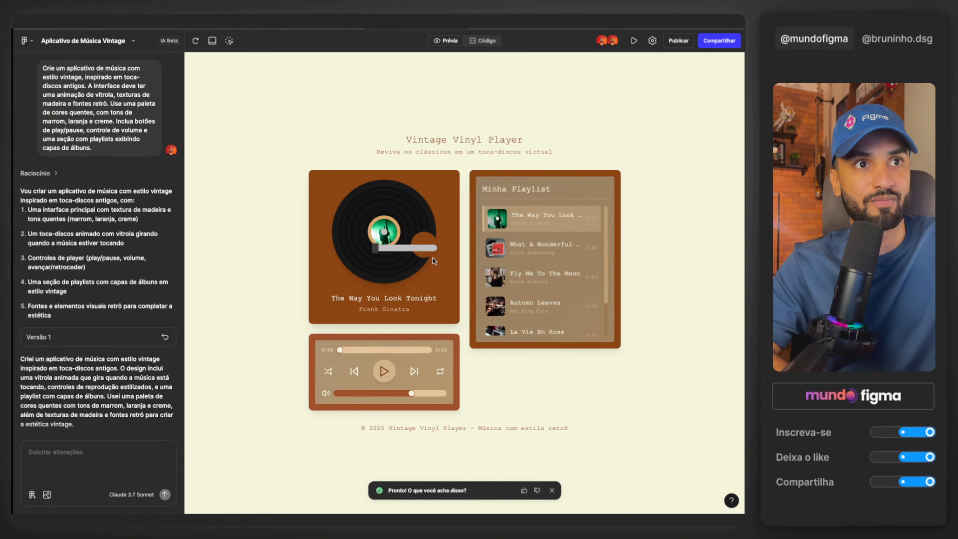
{"action": "left_click", "coordinate": [528, 491]}
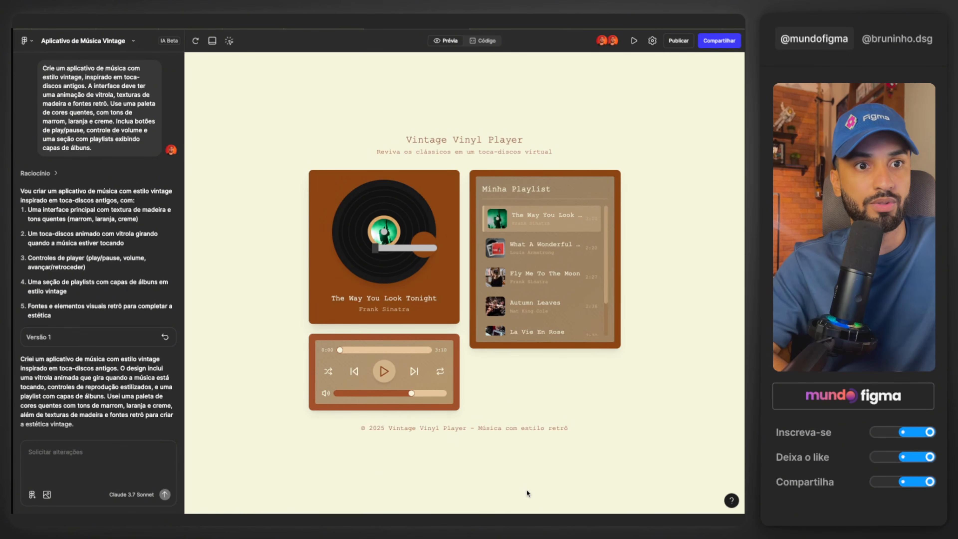
Start playback in the vinyl player preview and switch to What A Wonderful World and Fly Me To The Moon
{"action": "left_click", "coordinate": [384, 371]}
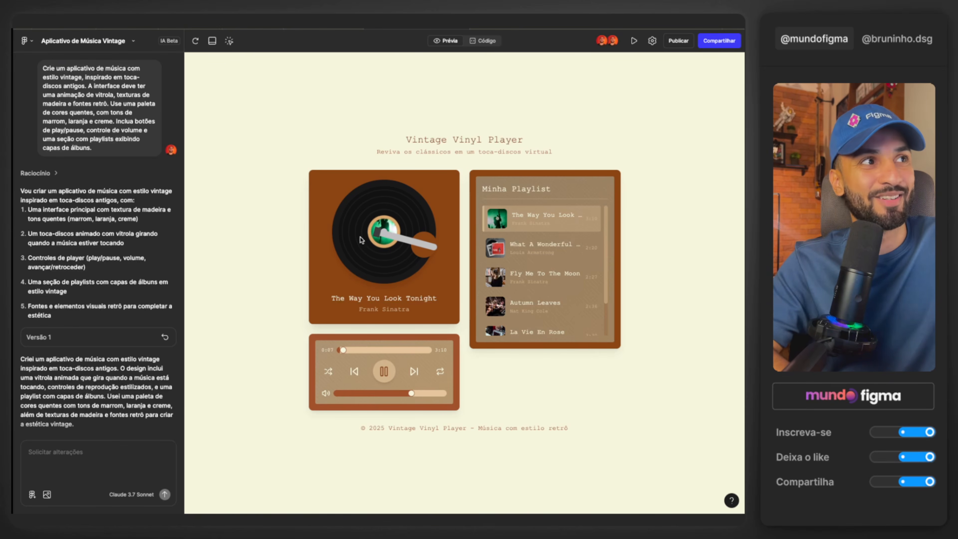
{"action": "left_click", "coordinate": [566, 246]}
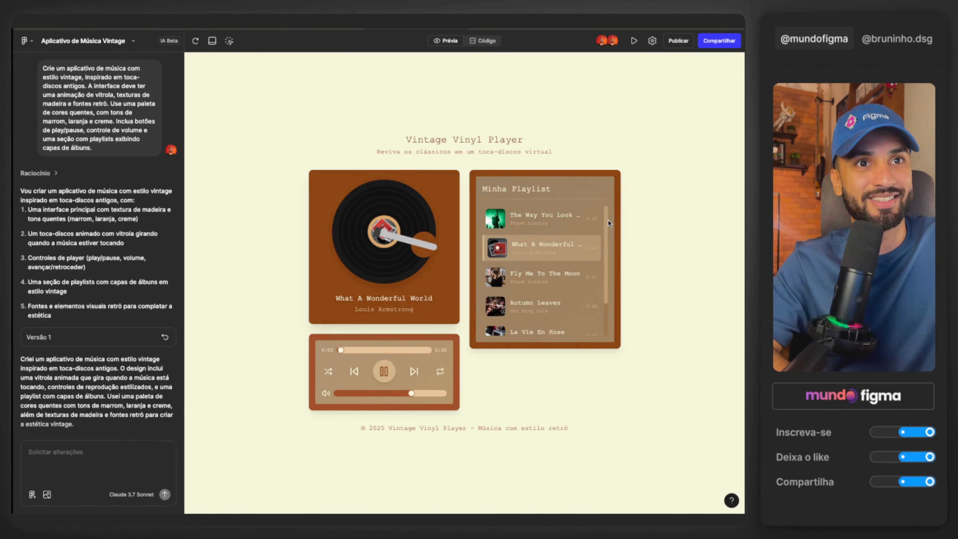
{"action": "left_click_drag", "start_coordinate": [607, 220], "coordinate": [608, 242]}
{"action": "left_click", "coordinate": [539, 279]}
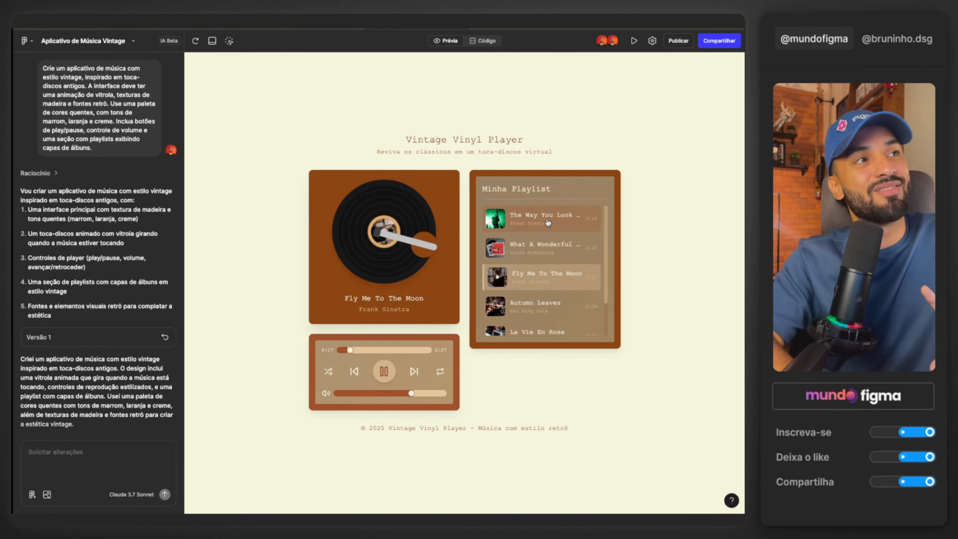
Test the lower part of the playlist by playing La Vie En Rose and Dream A Little Dream of Me
{"action": "scroll", "coordinate": [523, 271], "scroll_direction": "down", "scroll_amount": 1}
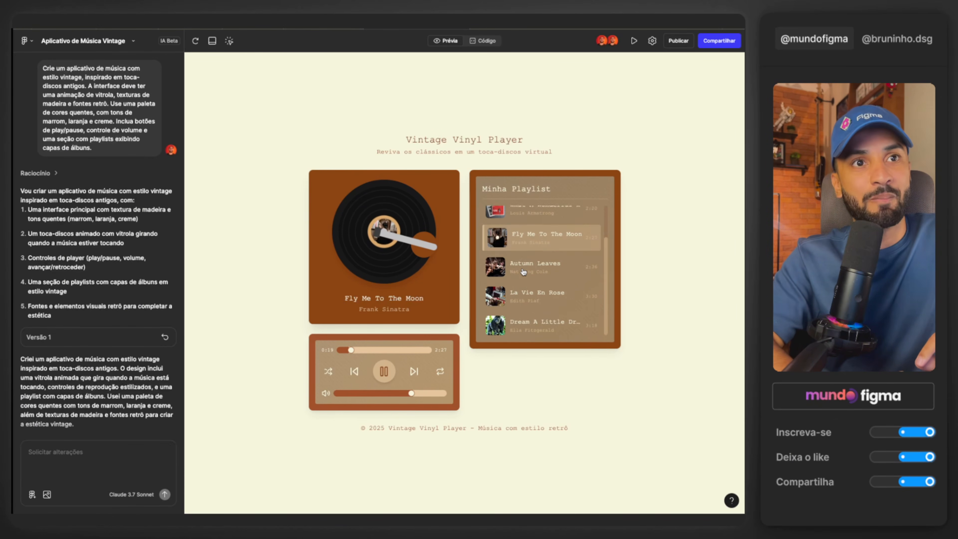
{"action": "scroll", "coordinate": [526, 266], "scroll_direction": "up", "scroll_amount": 1}
{"action": "scroll", "coordinate": [536, 256], "scroll_direction": "down", "scroll_amount": 1}
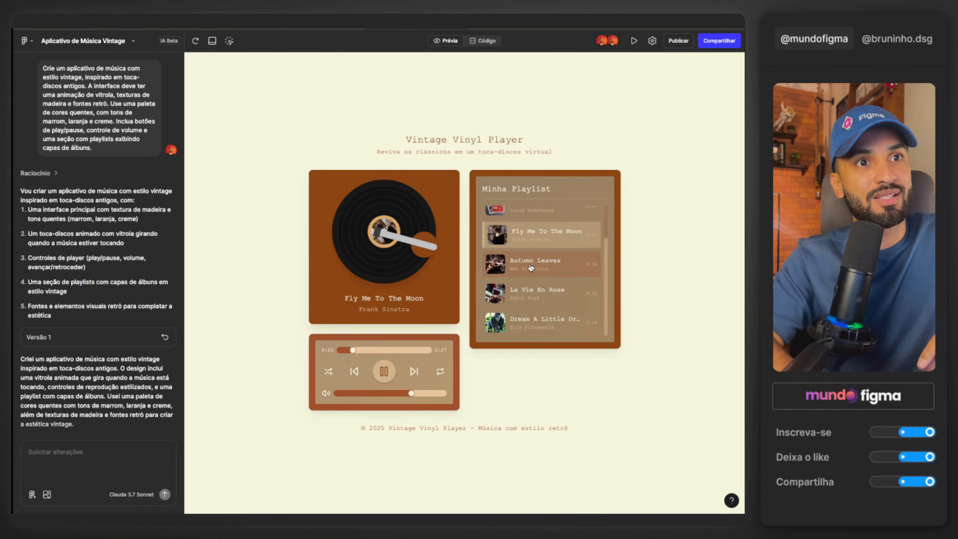
{"action": "left_click", "coordinate": [529, 293]}
{"action": "left_click", "coordinate": [519, 334]}
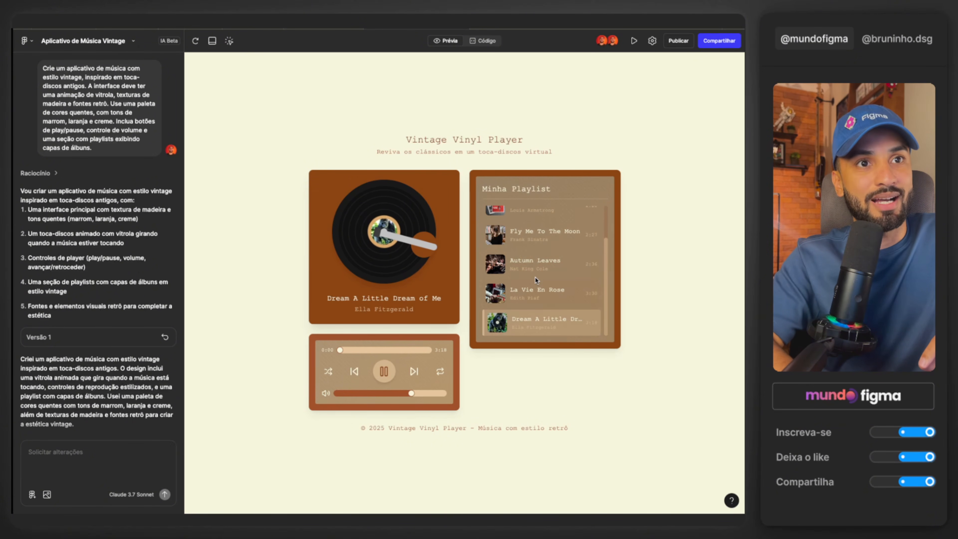
Test track switching with The Way You Look Tonight, Autumn Leaves, La Vie En Rose and Fly Me To The Moon, ending on the first track
{"action": "scroll", "coordinate": [539, 245], "scroll_direction": "up", "scroll_amount": 2}
{"action": "left_click", "coordinate": [556, 220]}
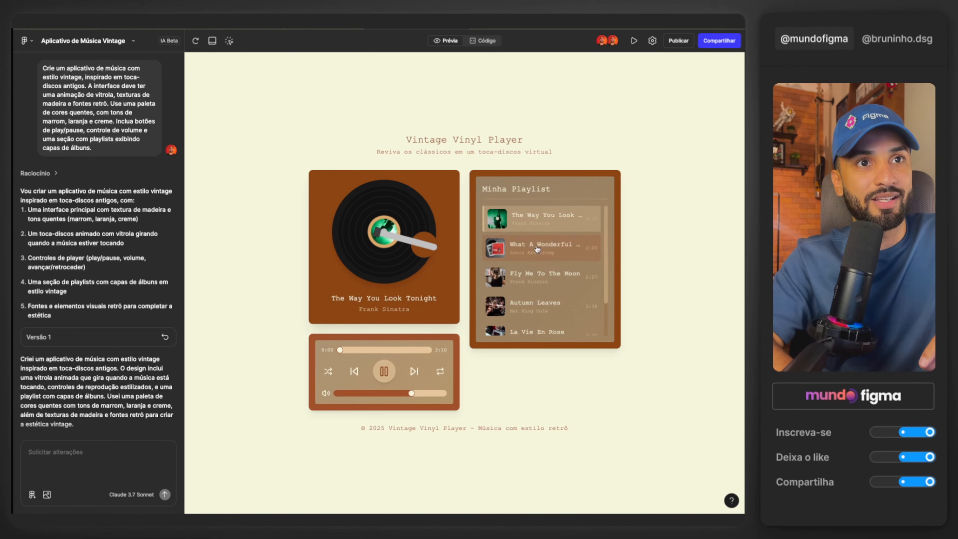
{"action": "left_click", "coordinate": [522, 301]}
{"action": "left_click", "coordinate": [514, 328]}
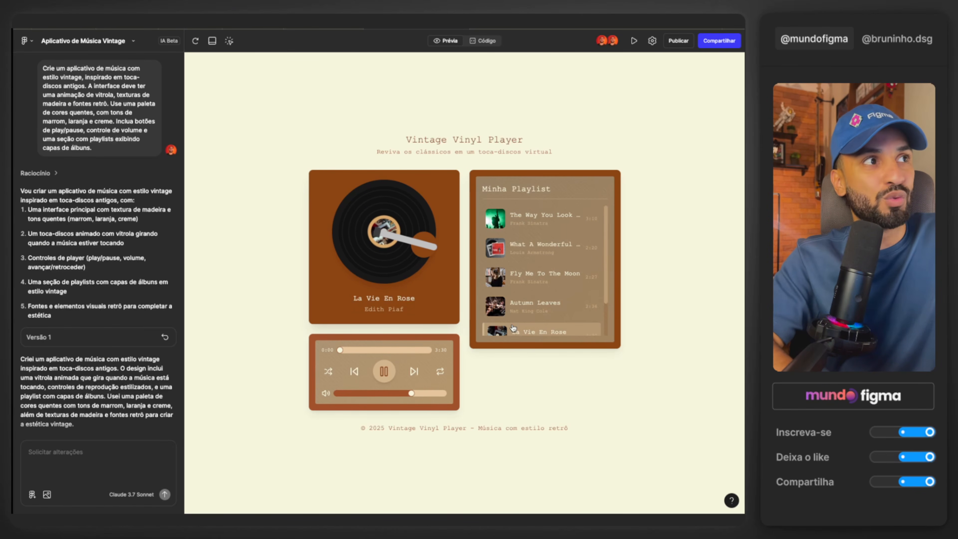
{"action": "left_click", "coordinate": [544, 276]}
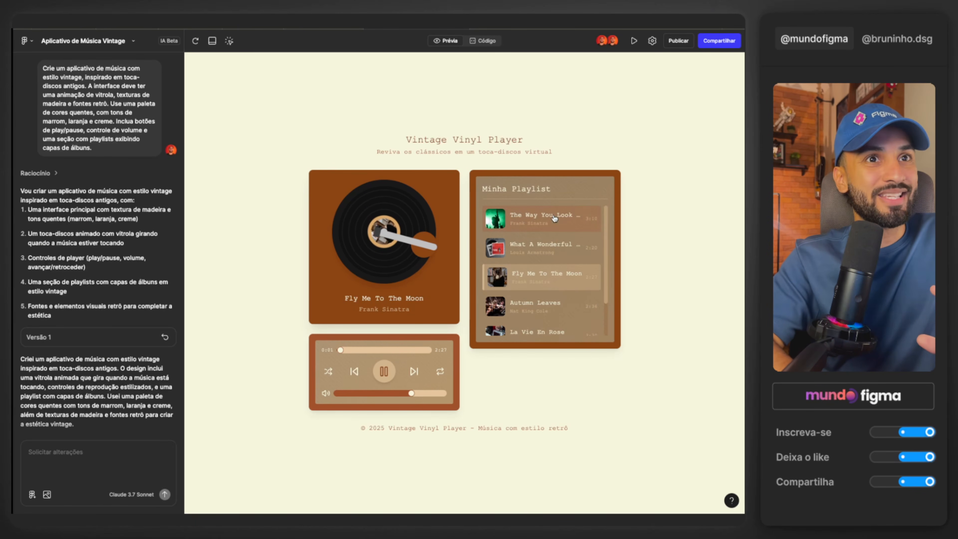
{"action": "left_click", "coordinate": [542, 218]}
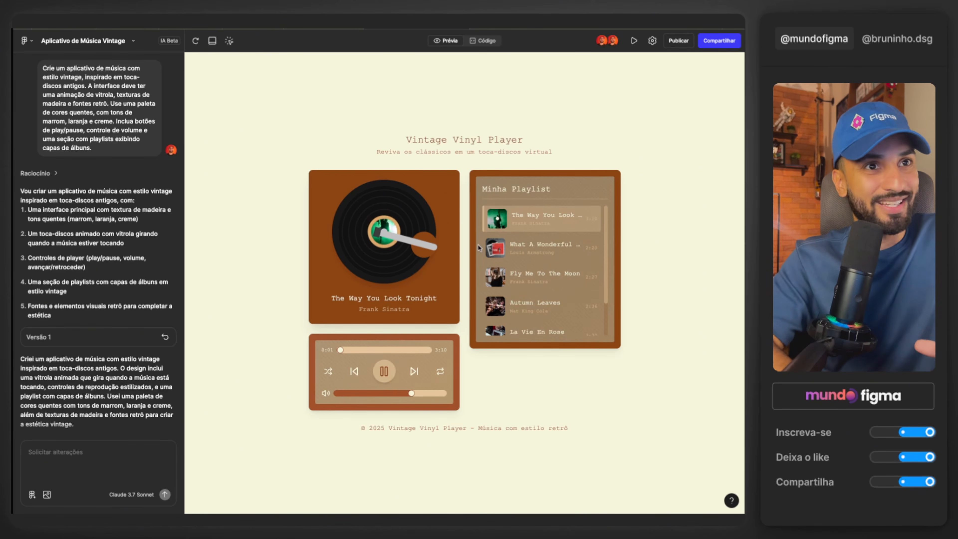